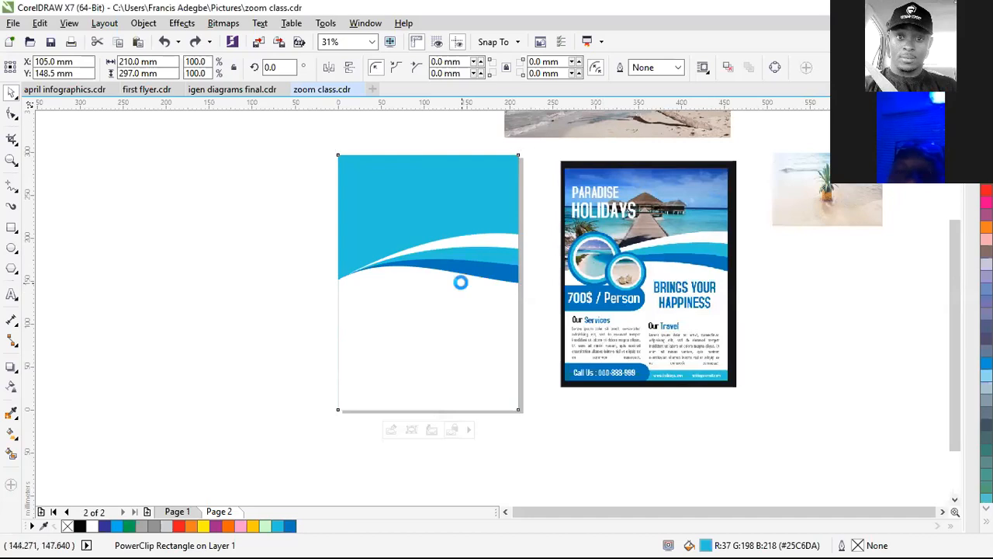
Step: Edit the background PowerClip's contents and delete the wave shapes inside it
double_click(461, 284)
left_click_drag(235, 186, 583, 445)
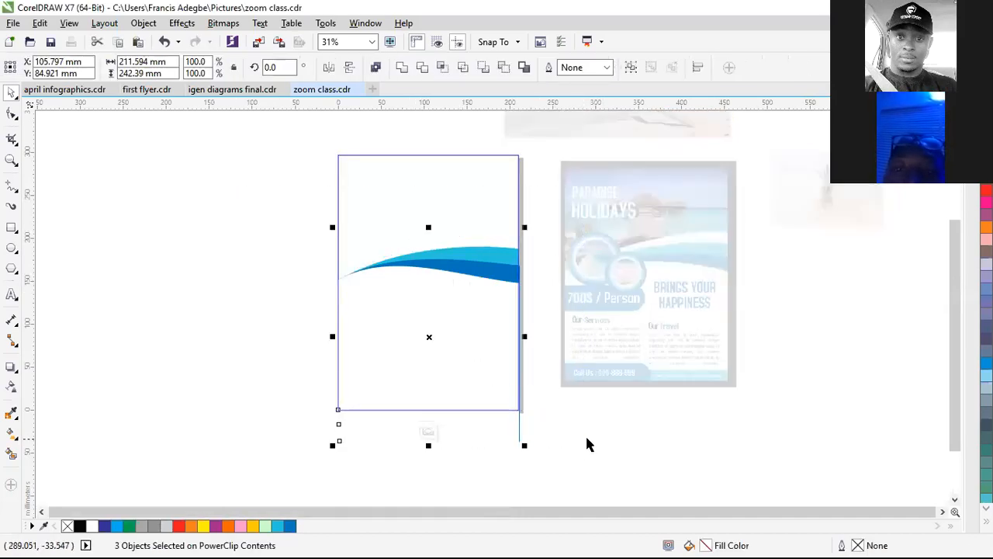
key("Delete")
left_click(426, 431)
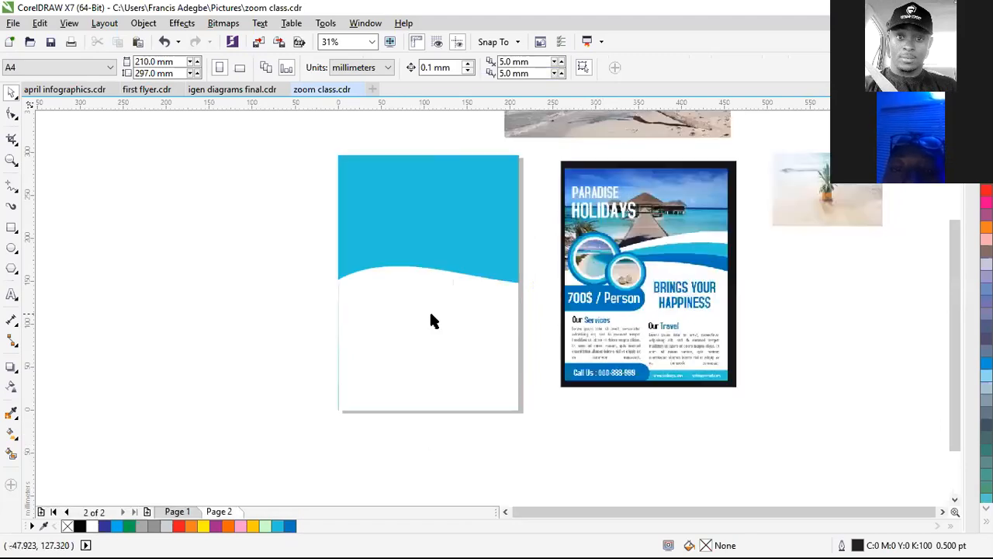
Step: Remove the leftover white wave, exit clip editing, and delete the blue background rectangle
double_click(433, 303)
left_click(430, 320)
key("Delete")
left_click(434, 431)
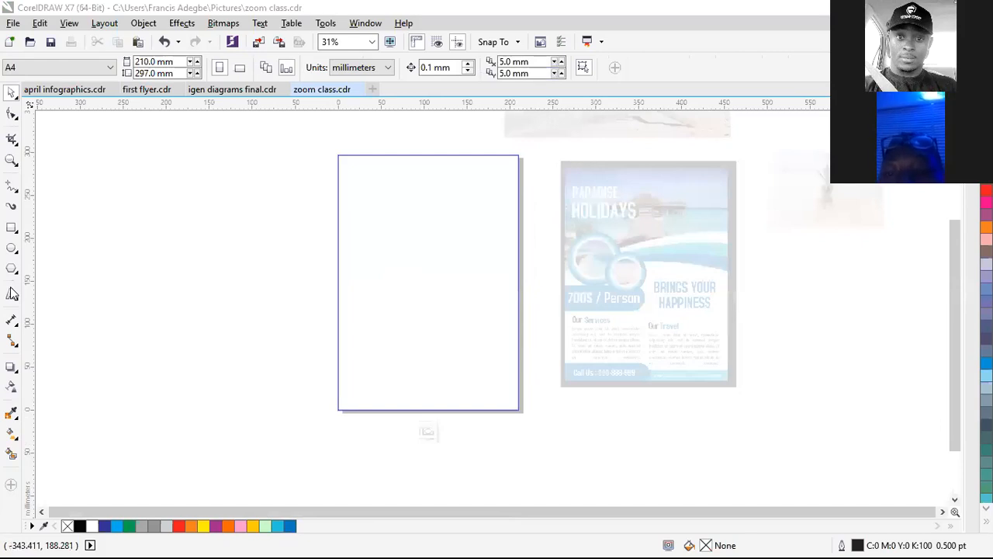
key("y")
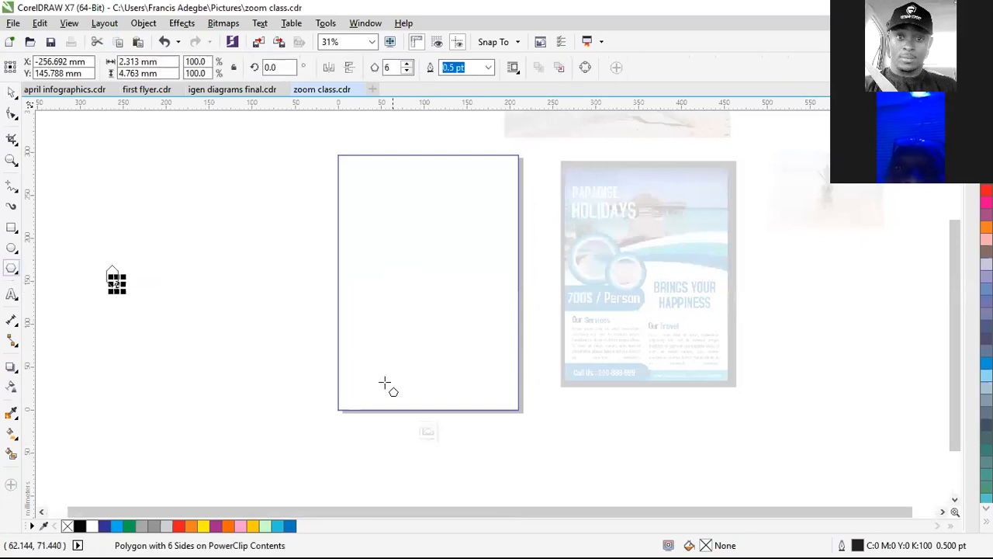
left_click(664, 397, "ctrl")
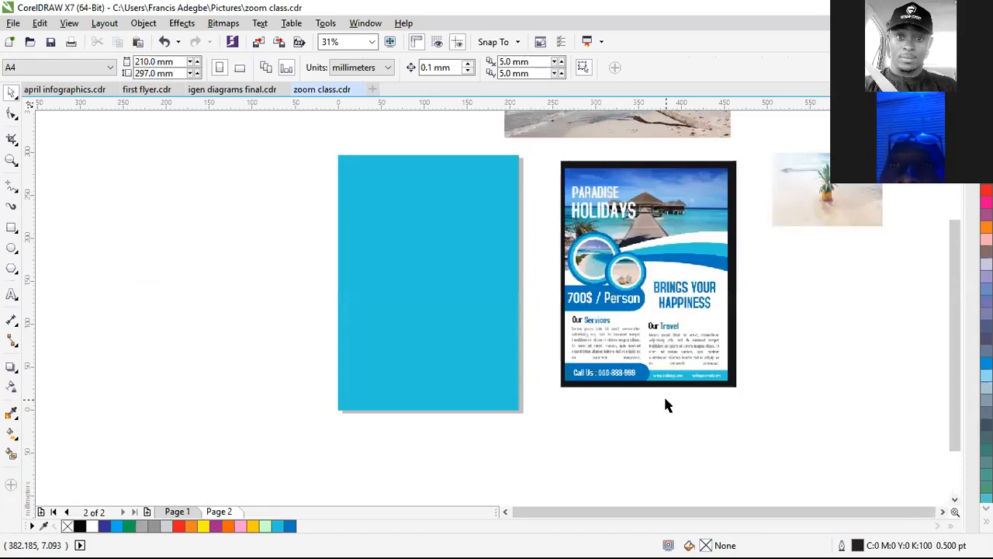
left_click(473, 371)
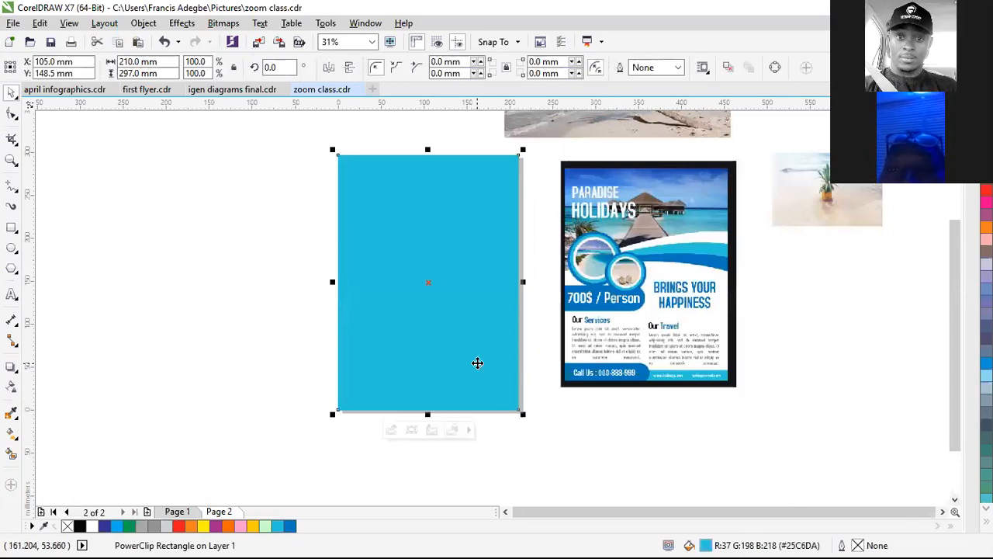
key("Delete")
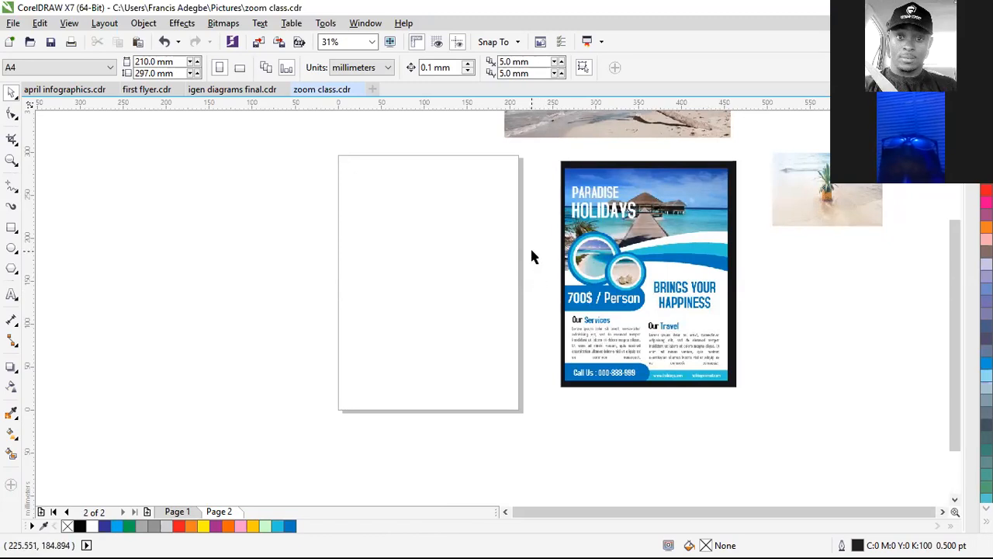
Step: Drag the Paradise Holidays flyer bitmap left so it sits beside the blank page
left_click_drag(621, 284, 588, 284)
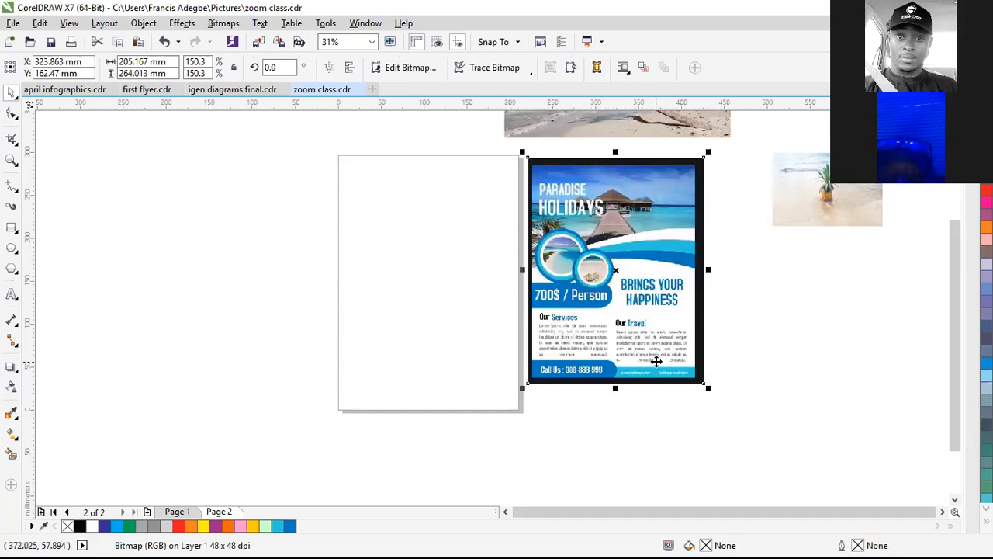
Step: Cover the page with a 210 × 297 mm turquoise-filled rectangle
double_click(12, 229)
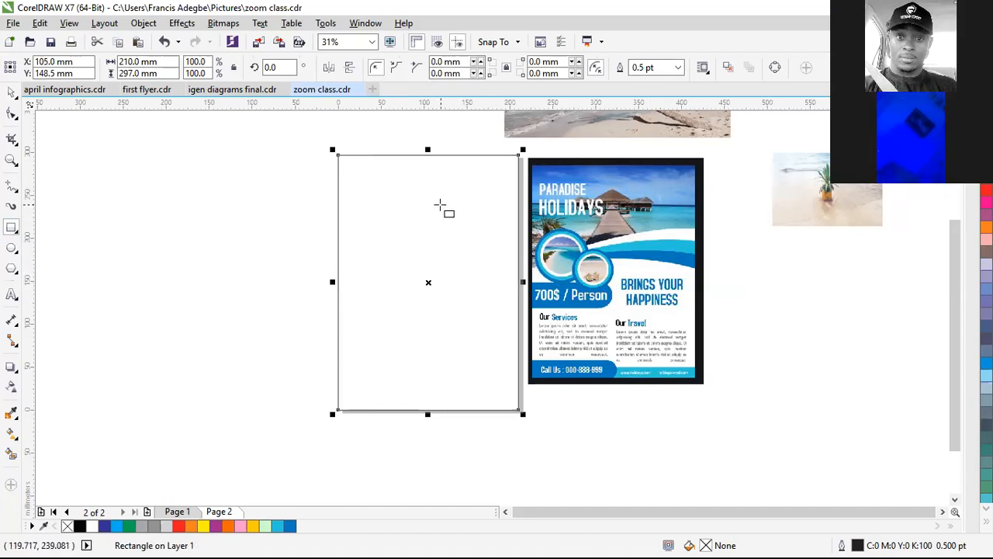
key("space")
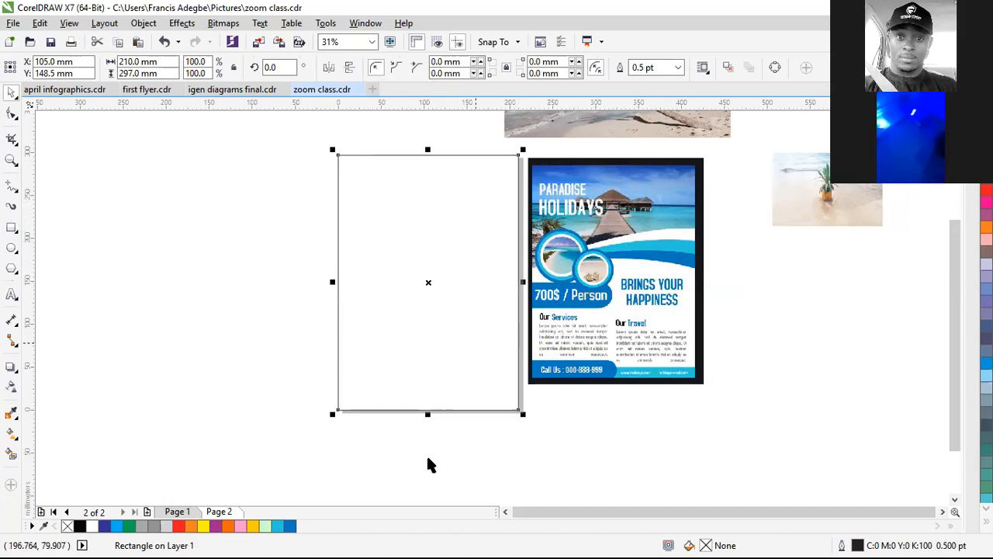
left_click(278, 527)
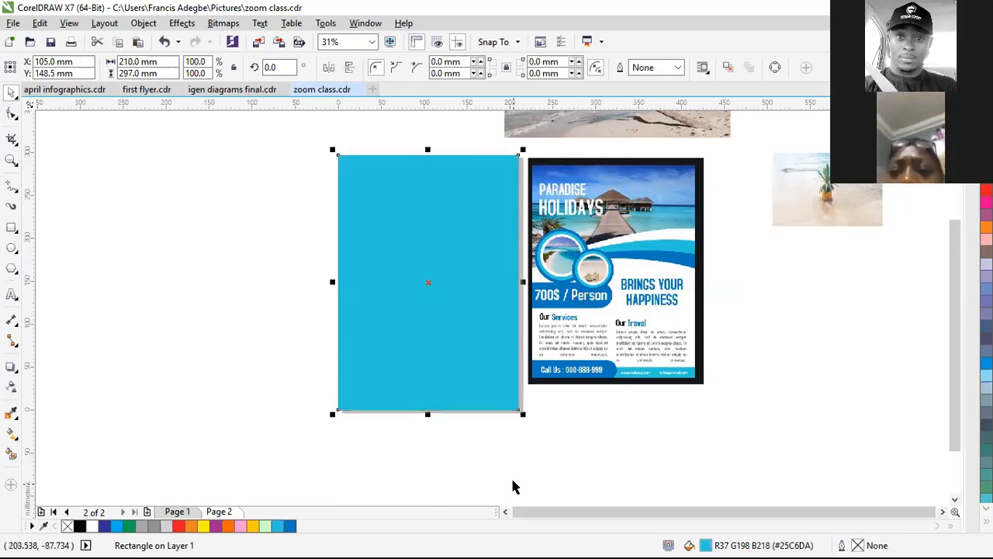
left_click_drag(583, 295, 586, 310)
scroll(648, 277, "up", 1)
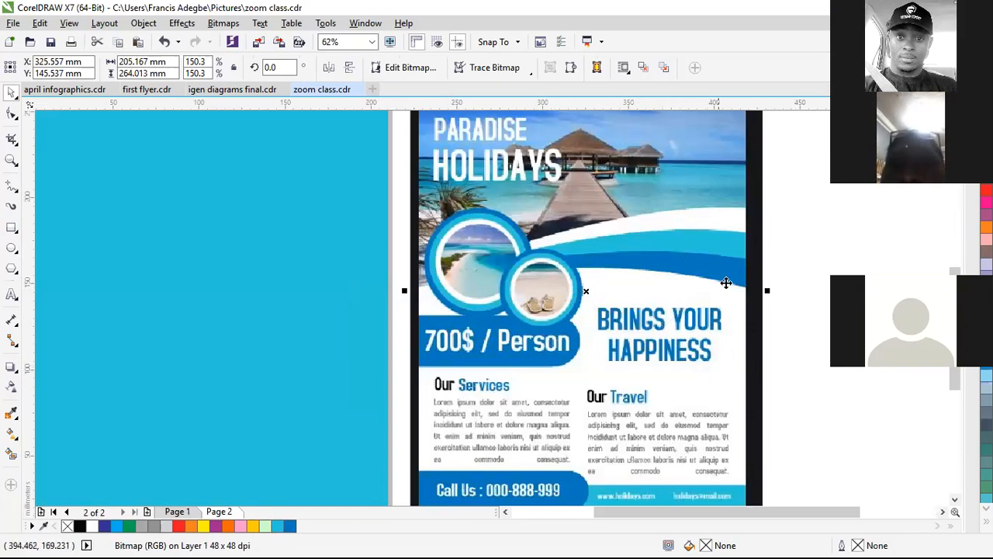
scroll(682, 306, "down", 1)
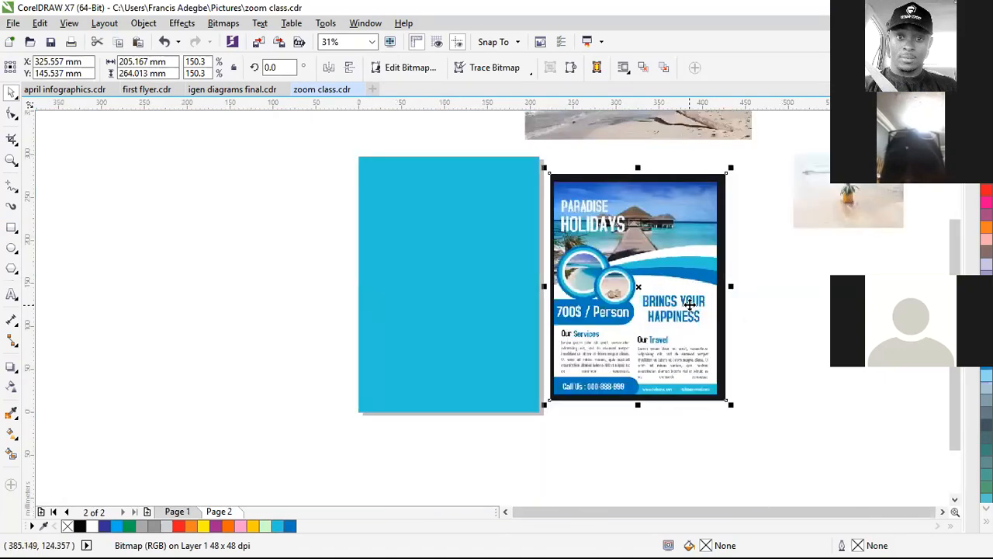
scroll(602, 331, "up", 1)
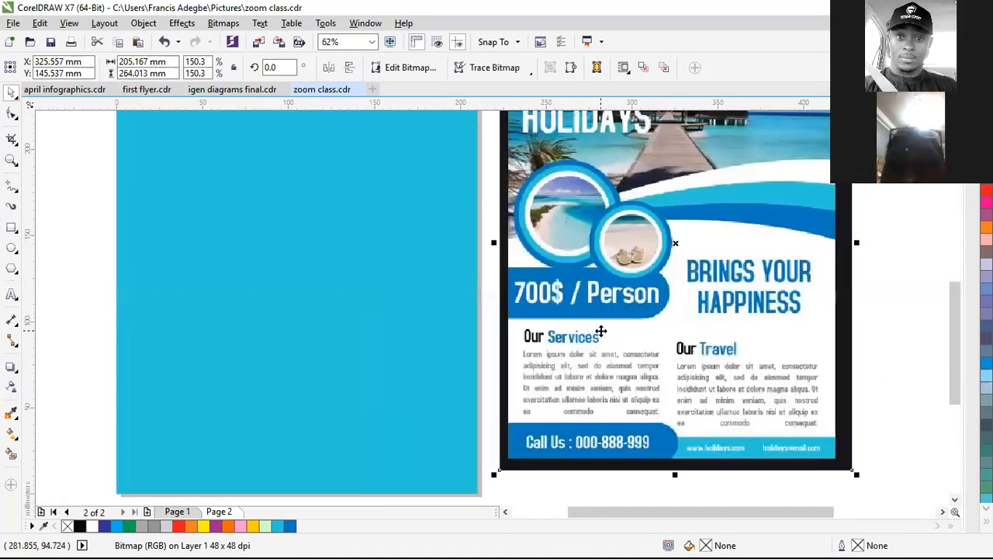
scroll(592, 334, "down", 1)
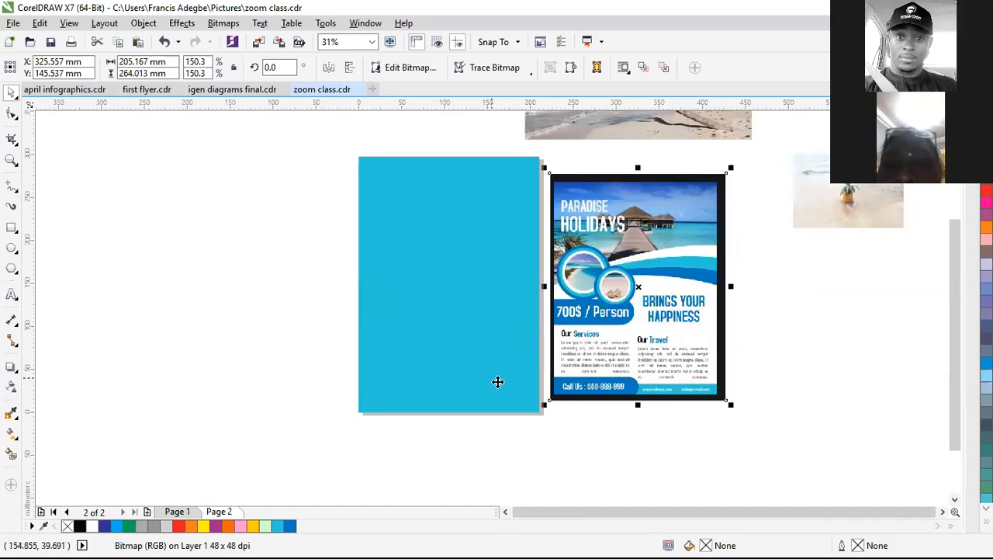
left_click(498, 380)
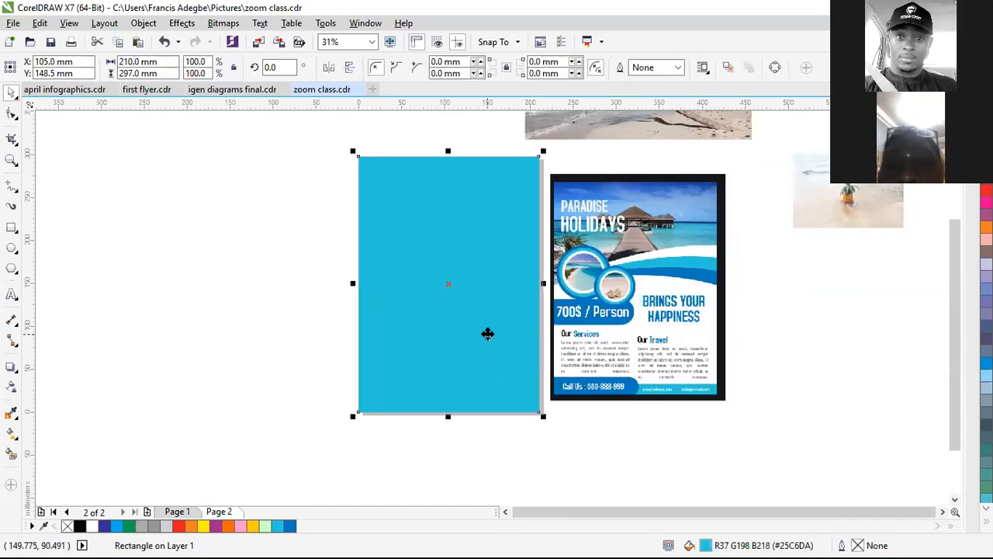
Step: Draw a white, outline-free 210 × 199.711 mm rectangle over the lower page, leaving a turquoise top band
left_click(10, 228)
left_click_drag(357, 412, 541, 241)
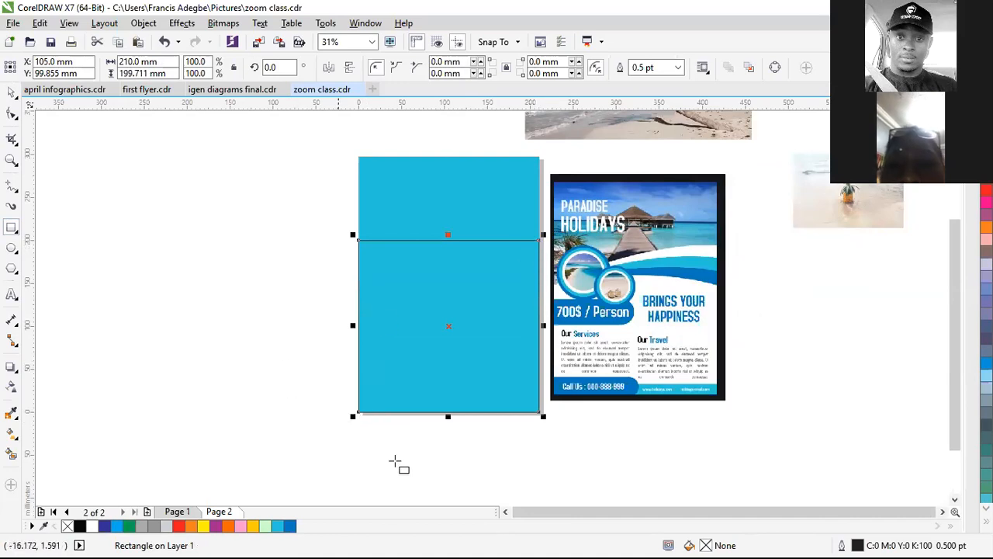
left_click(91, 527)
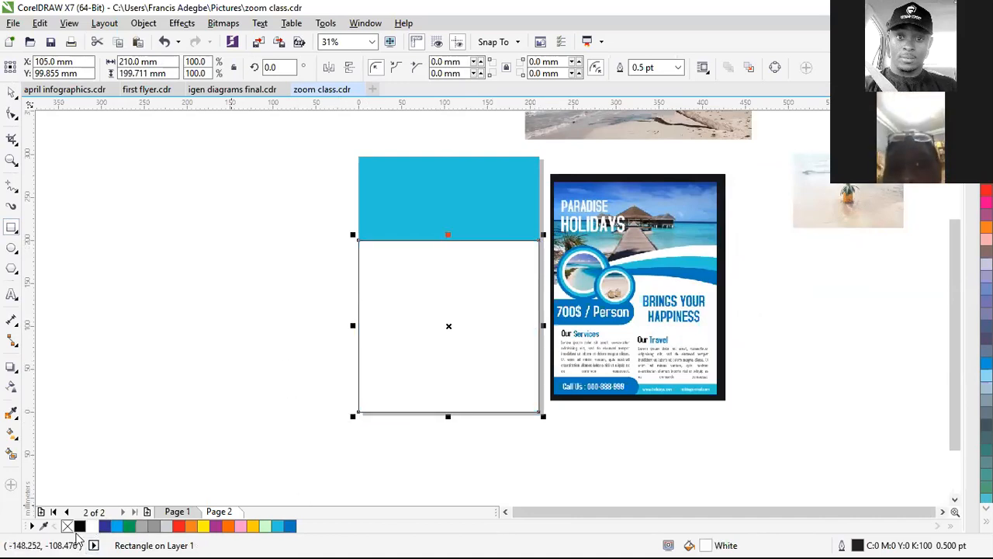
right_click(67, 526)
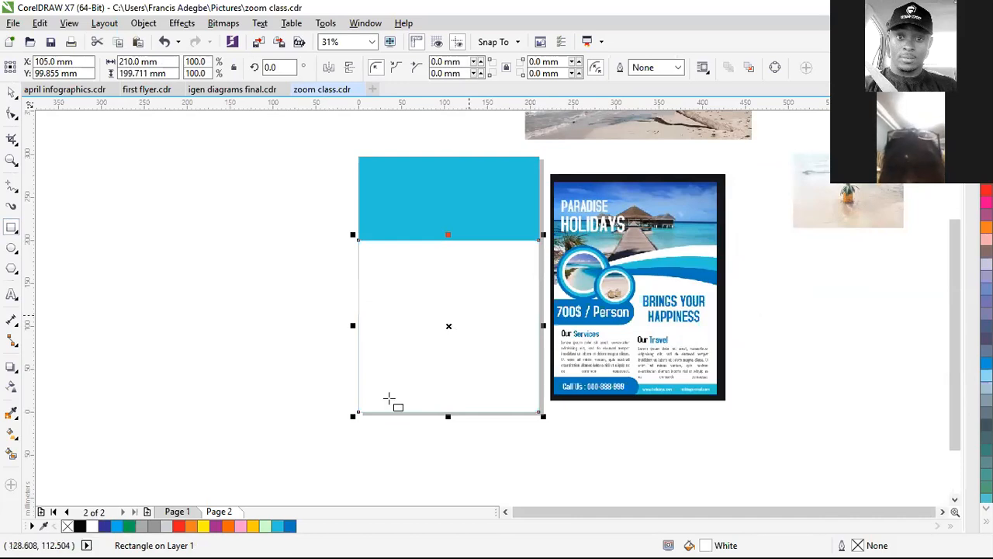
left_click(11, 114)
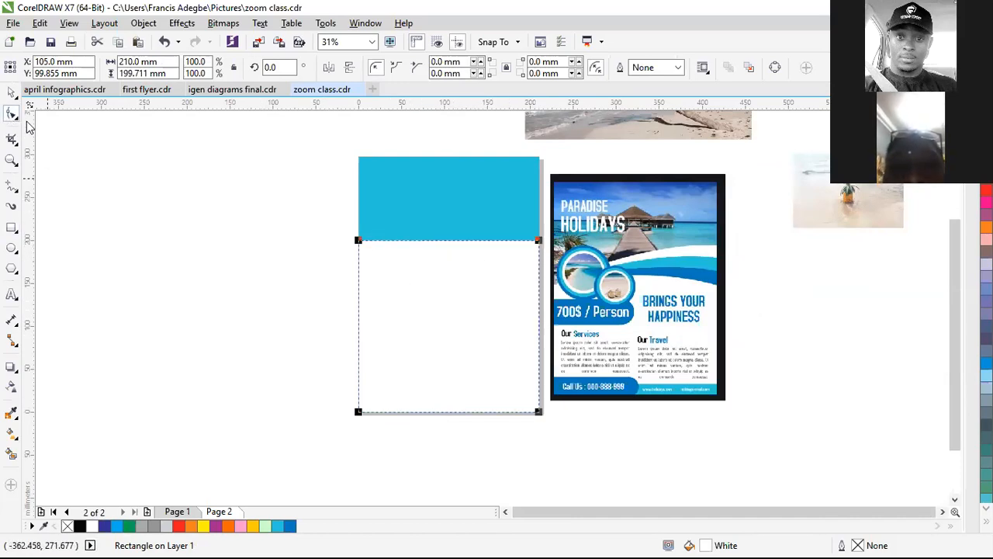
Step: Convert the white rectangle to curves and make its top edge a curved segment
key("ctrl+q")
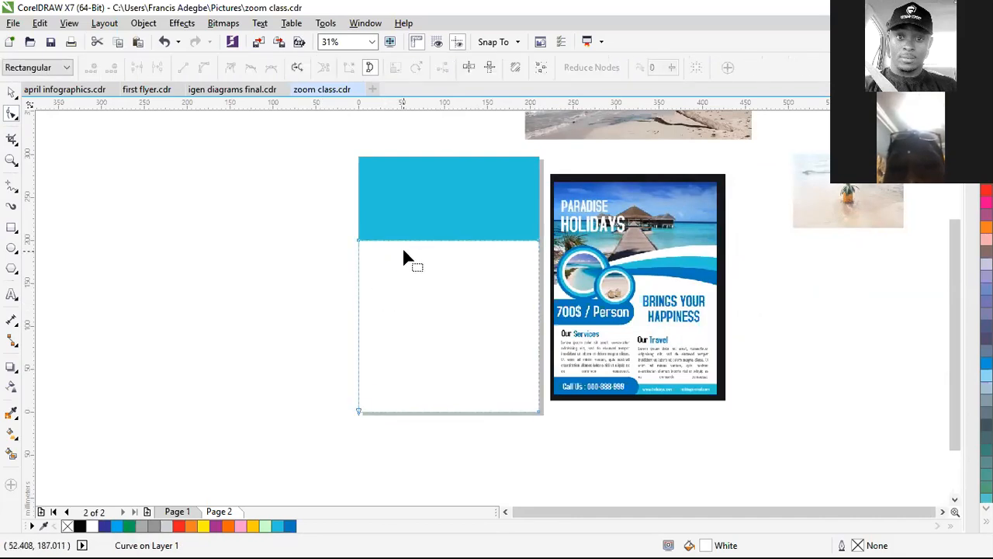
key("ctrl+z")
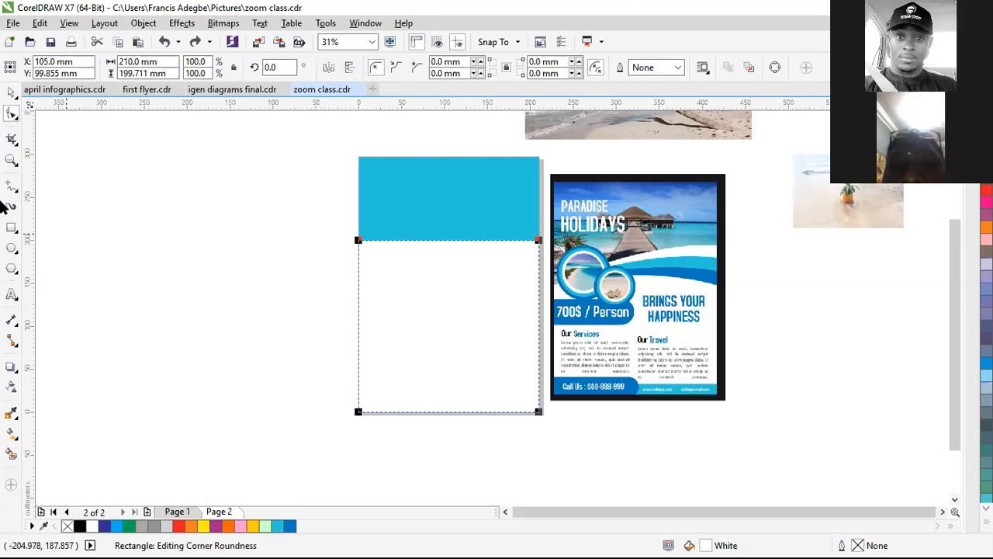
right_click(411, 281)
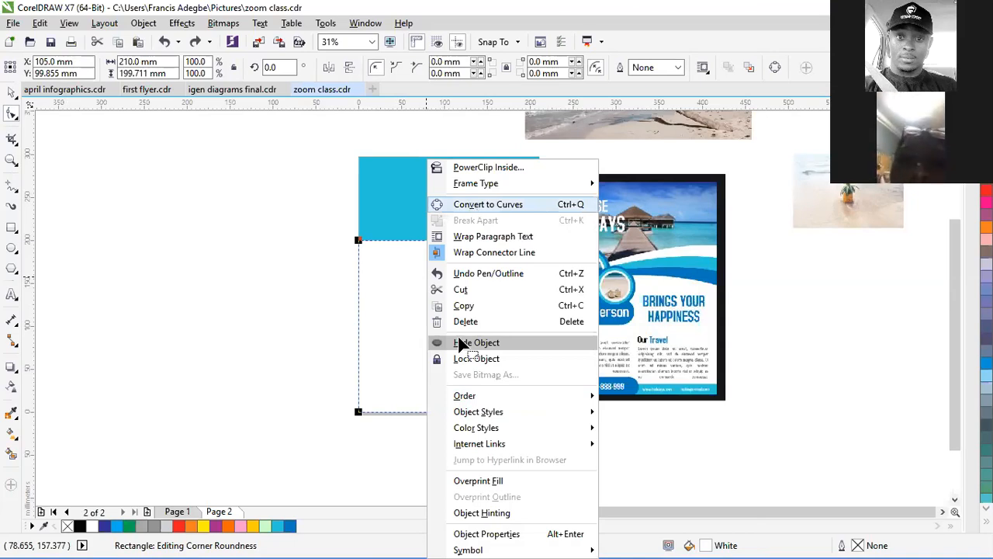
key("ctrl+q")
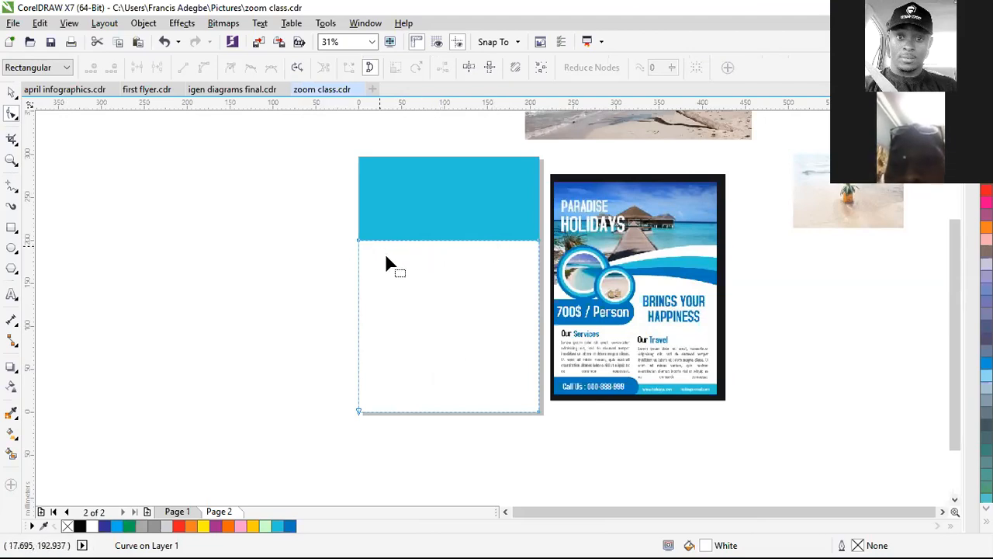
scroll(384, 253, "down", 2)
scroll(386, 258, "up", 4)
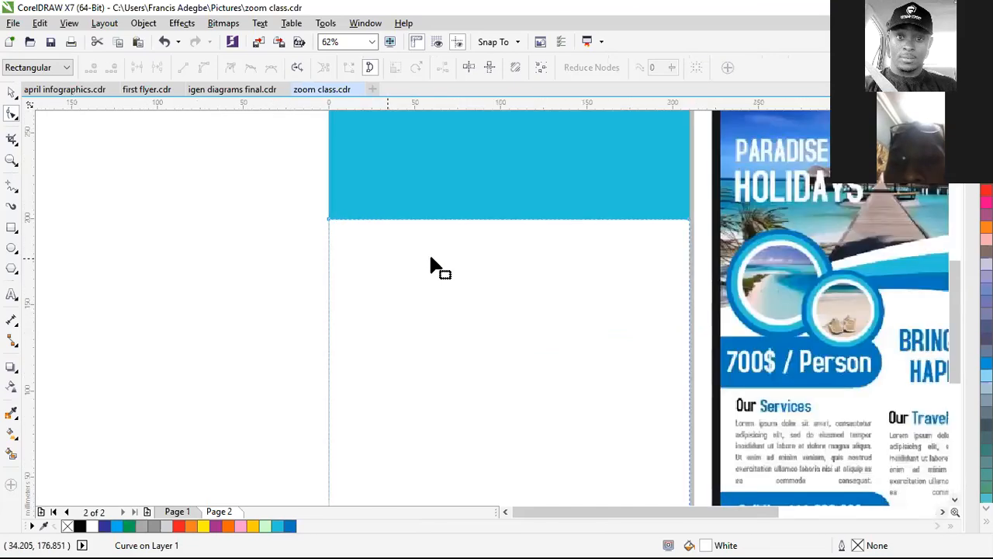
left_click(508, 219)
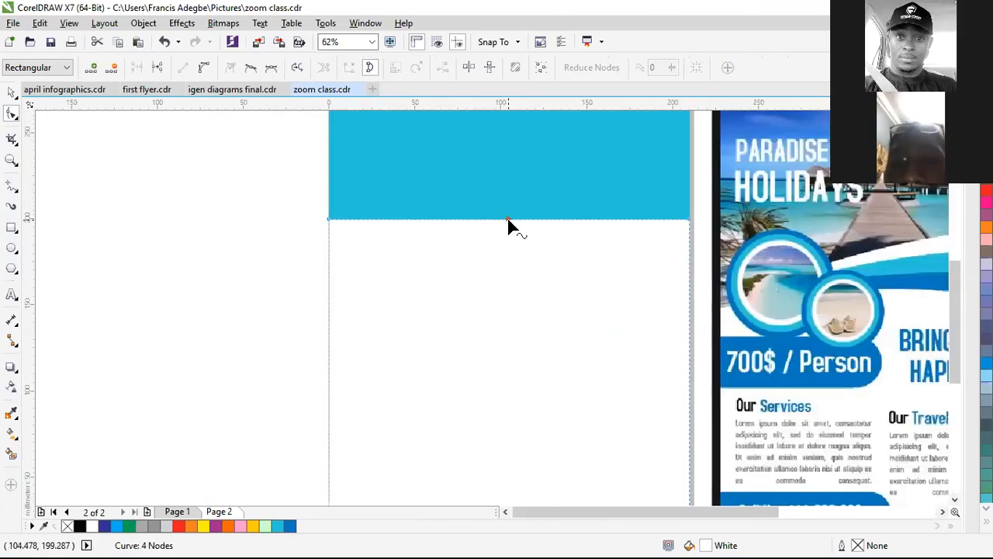
right_click(508, 219)
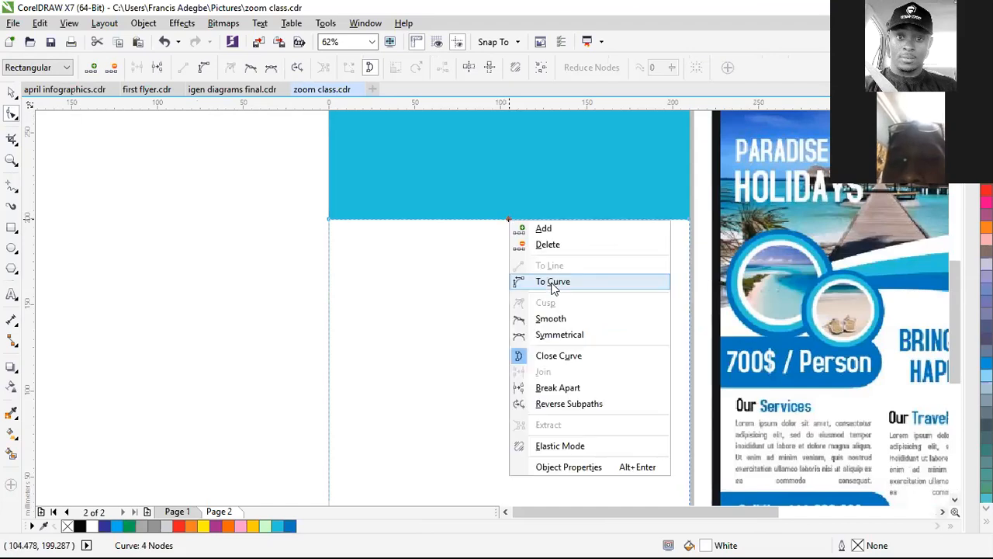
left_click(553, 282)
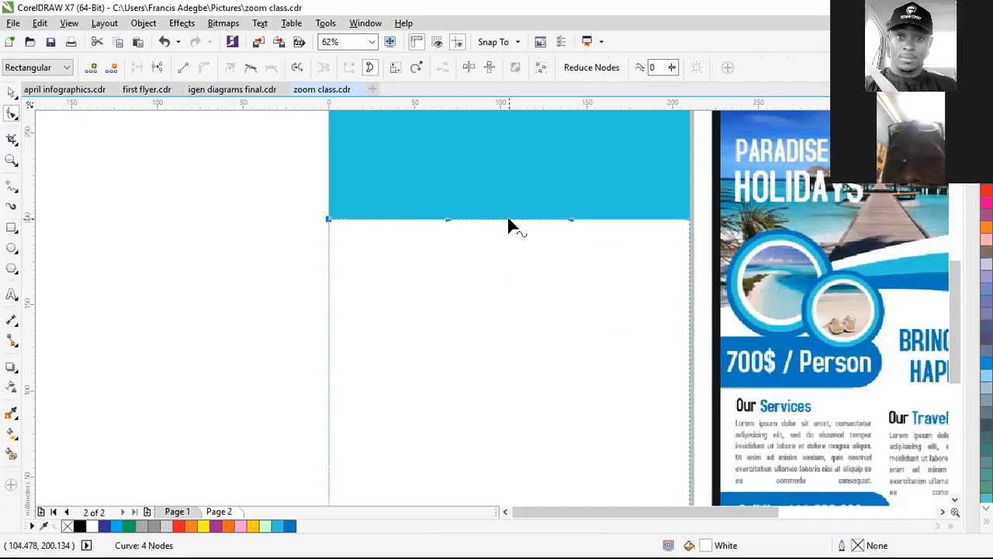
Step: Drag the top edge's nodes and handles to bend it into a sweeping wave arc
left_click_drag(511, 222, 509, 208)
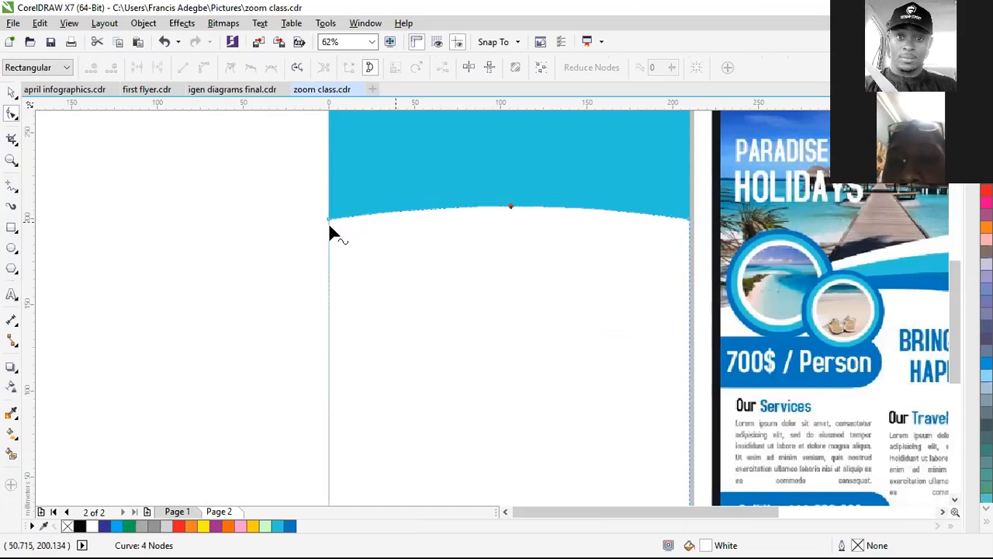
left_click_drag(329, 222, 329, 313)
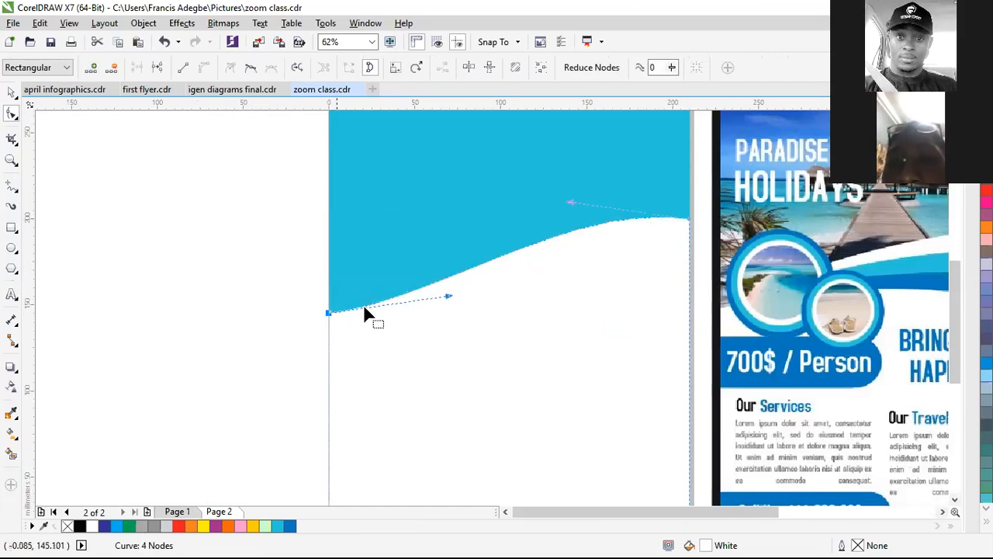
left_click_drag(449, 296, 394, 222)
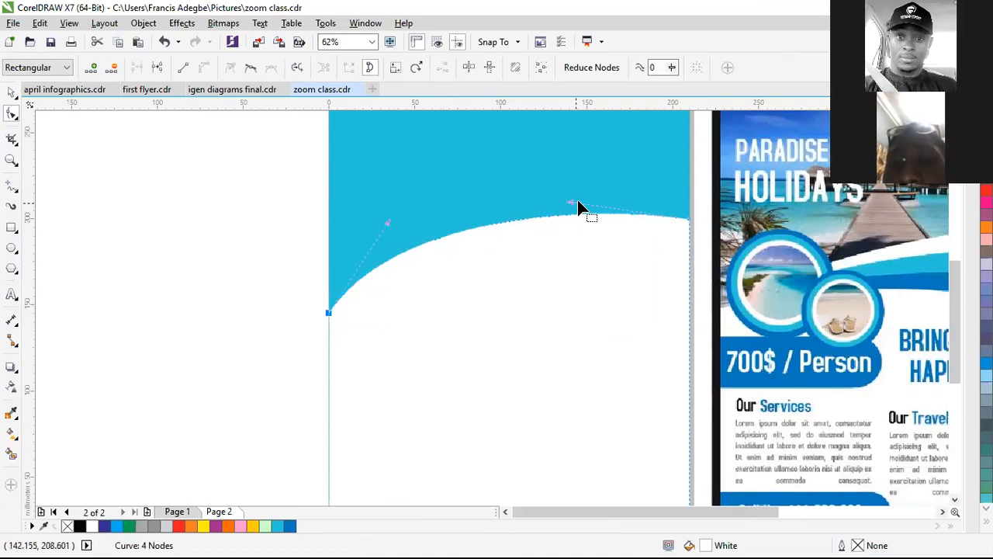
left_click_drag(569, 203, 598, 190)
left_click(327, 314)
left_click_drag(329, 338, 330, 361)
scroll(388, 307, "down", 2)
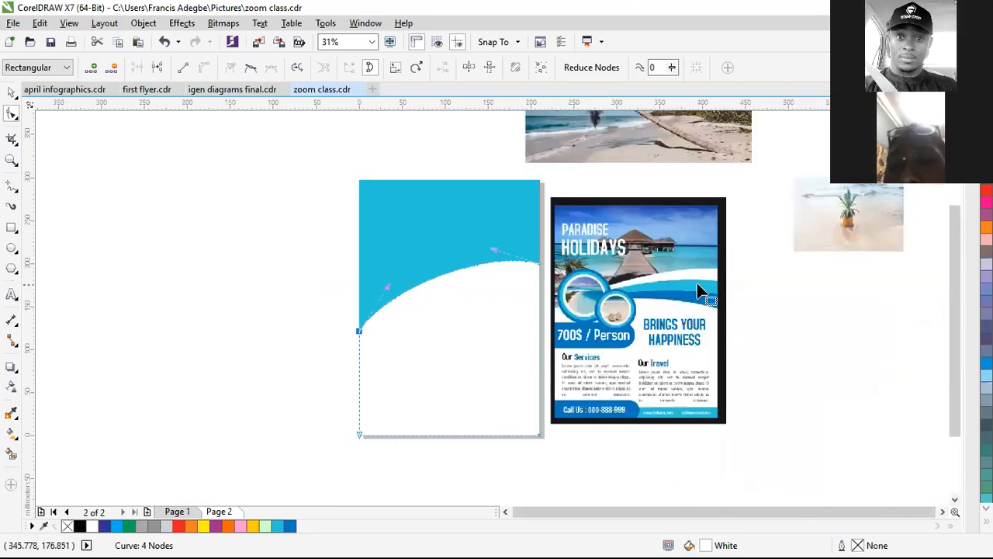
left_click_drag(359, 330, 359, 319)
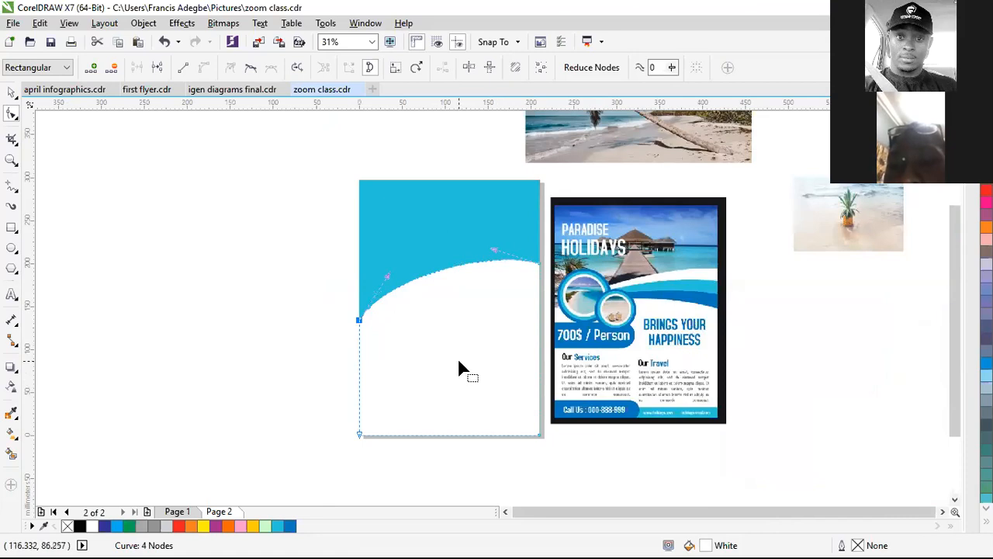
key("space")
left_click_drag(457, 356, 446, 377)
key("ctrl+z")
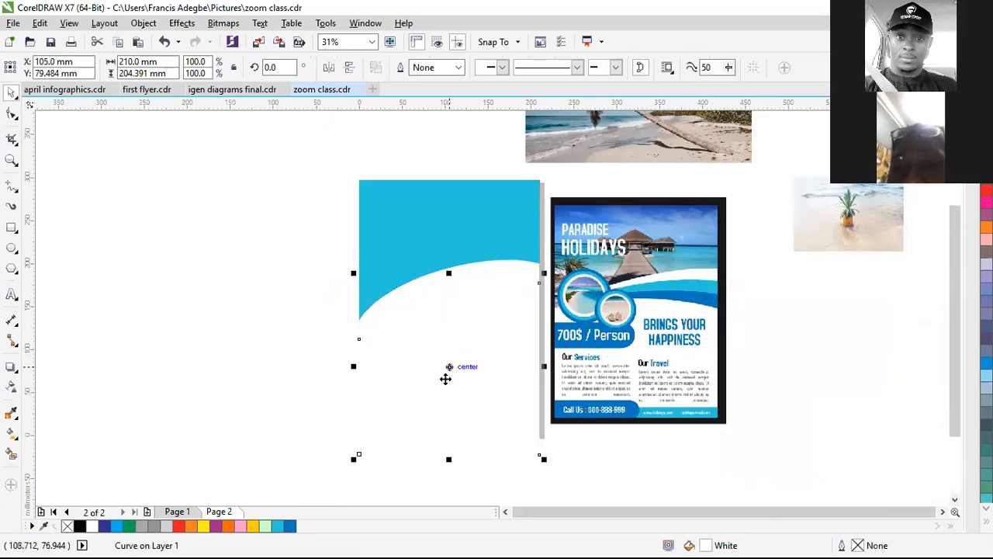
Step: Fill the lower wave curve turquoise
left_click(278, 526)
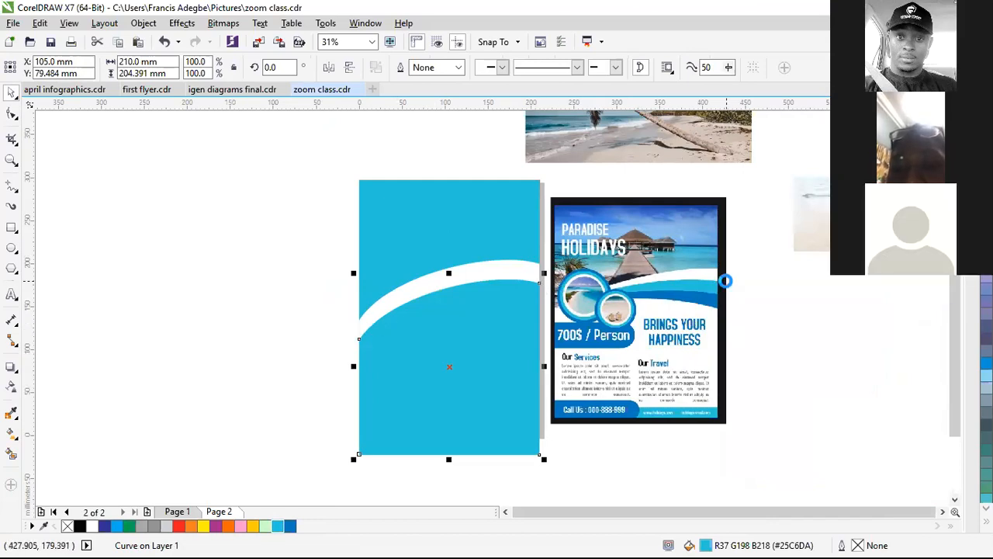
scroll(704, 264, "up", 1)
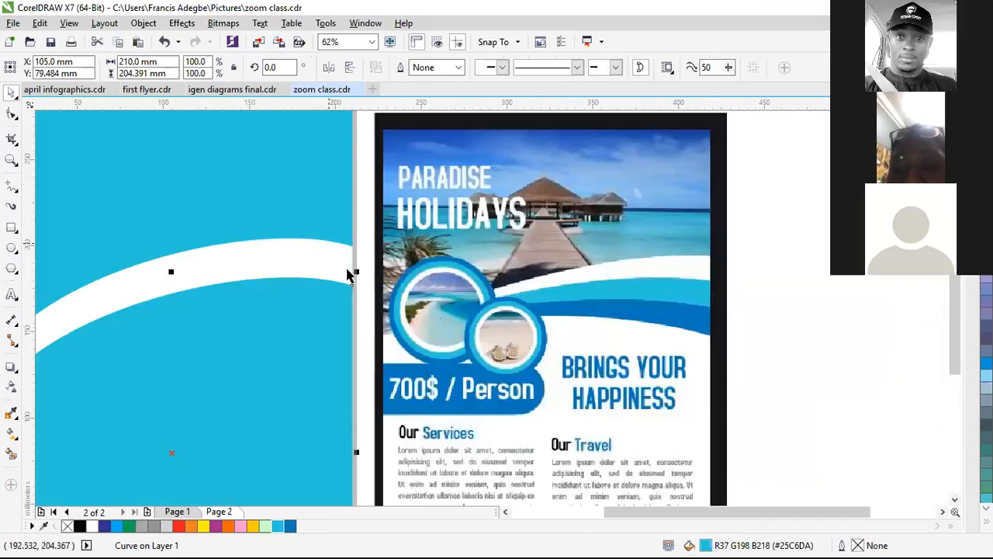
scroll(410, 298, "down", 1)
scroll(376, 353, "up", 1)
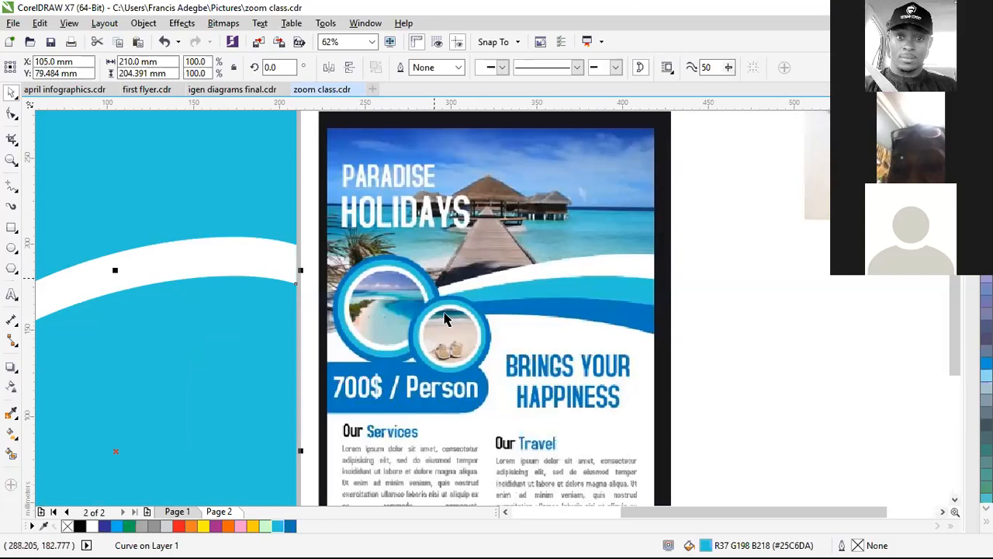
scroll(262, 405, "down", 1)
scroll(176, 406, "up", 1)
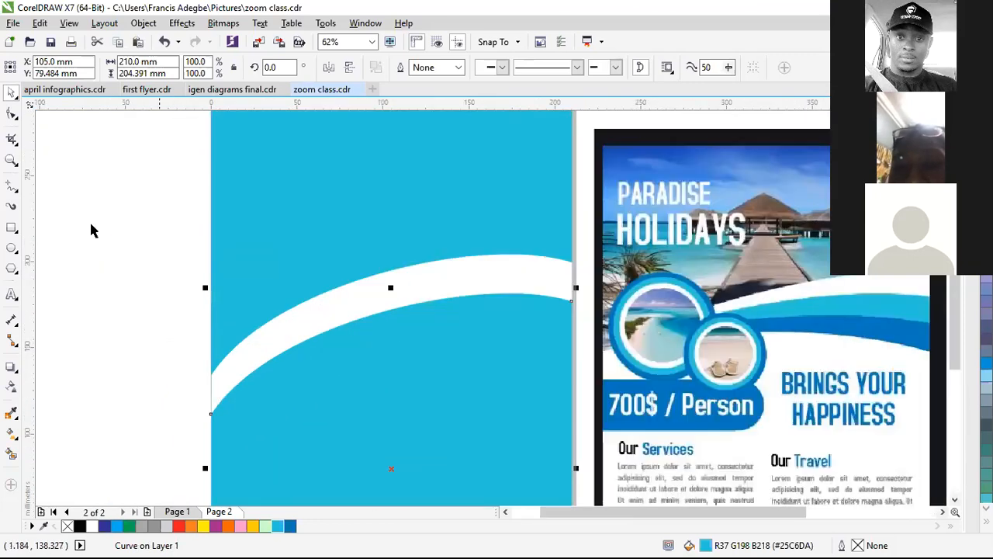
Step: Raise the wave's left end to leave a thin white swoosh, then drag a lowered copy
left_click(12, 114)
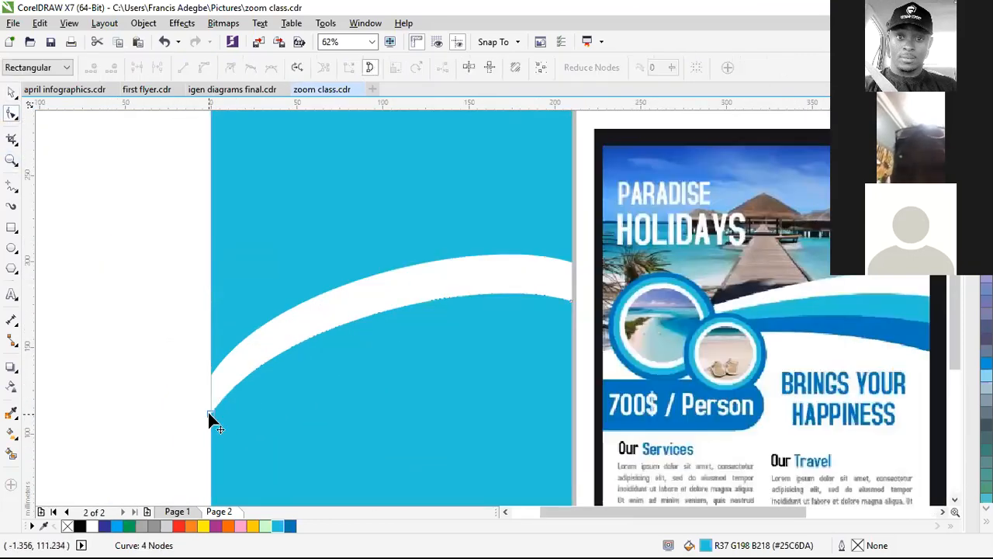
left_click_drag(209, 411, 211, 379)
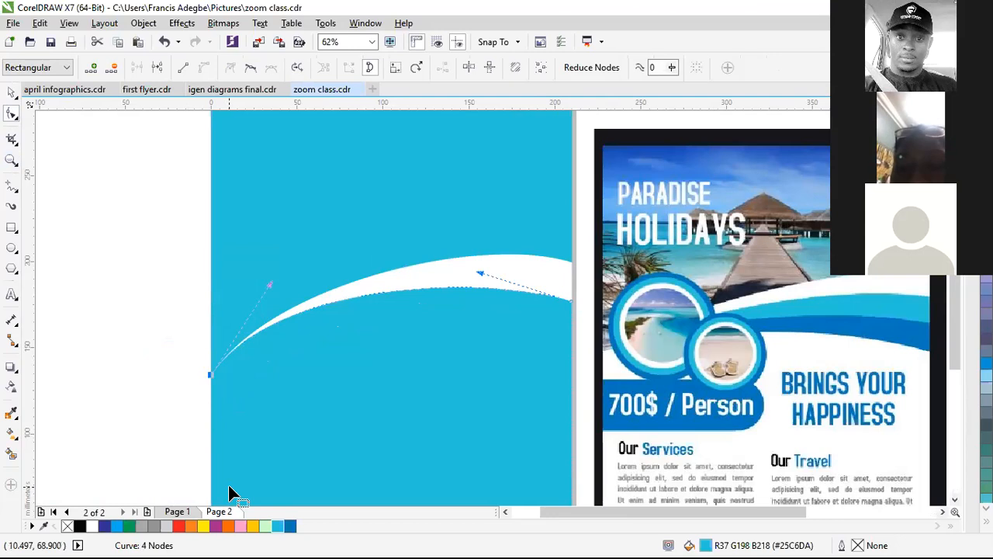
scroll(238, 382, "down", 1)
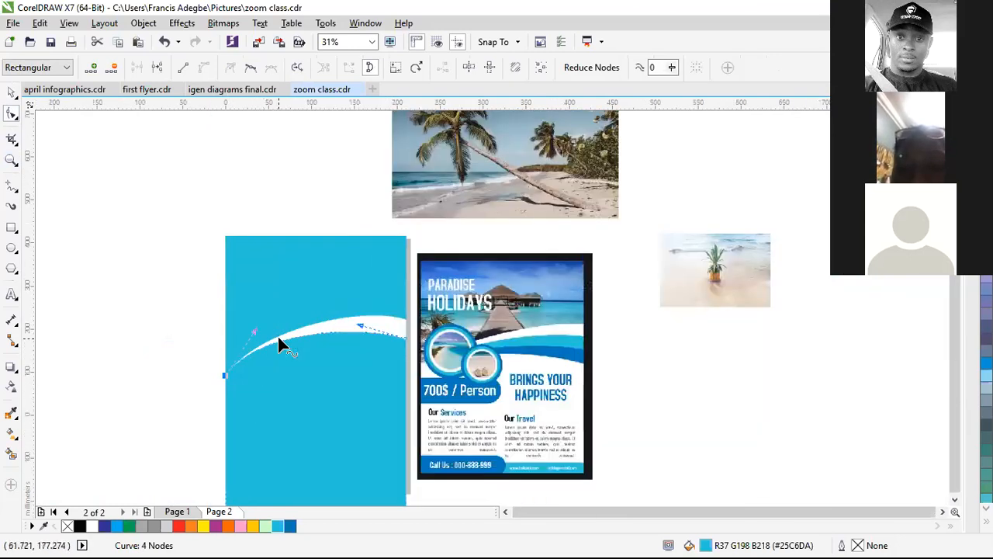
scroll(282, 341, "down", 1)
key("space")
scroll(276, 413, "up", 1)
key("space")
left_click_drag(319, 367, 324, 392)
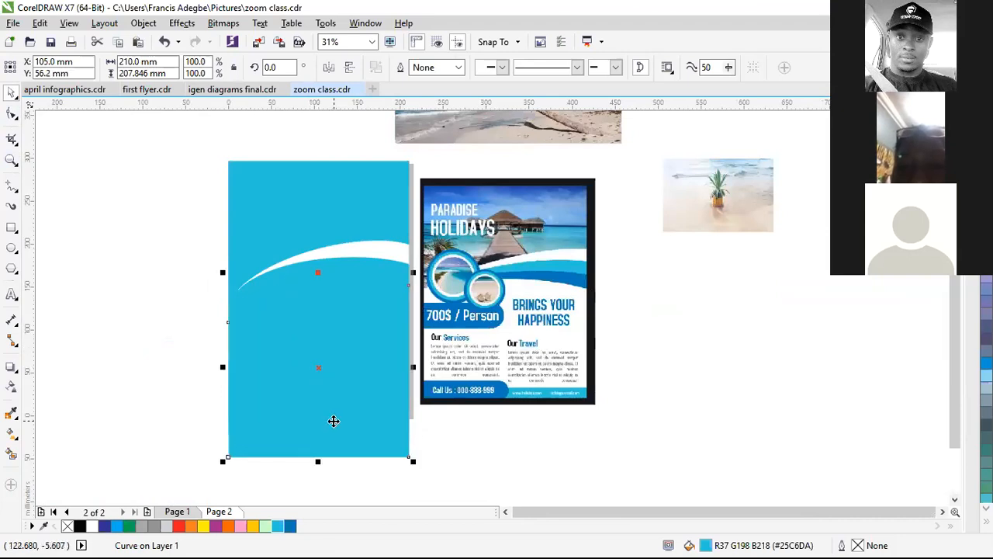
Step: Fill the lowered wave dark blue (#0277BD), lift its left node, and drag a copy lower
left_click(290, 526)
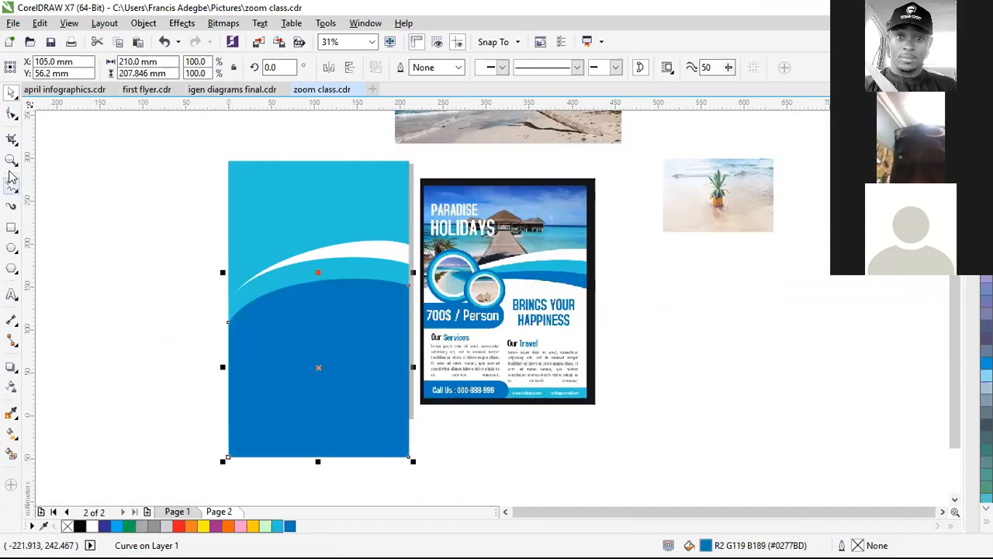
left_click(13, 114)
scroll(230, 311, "up", 2)
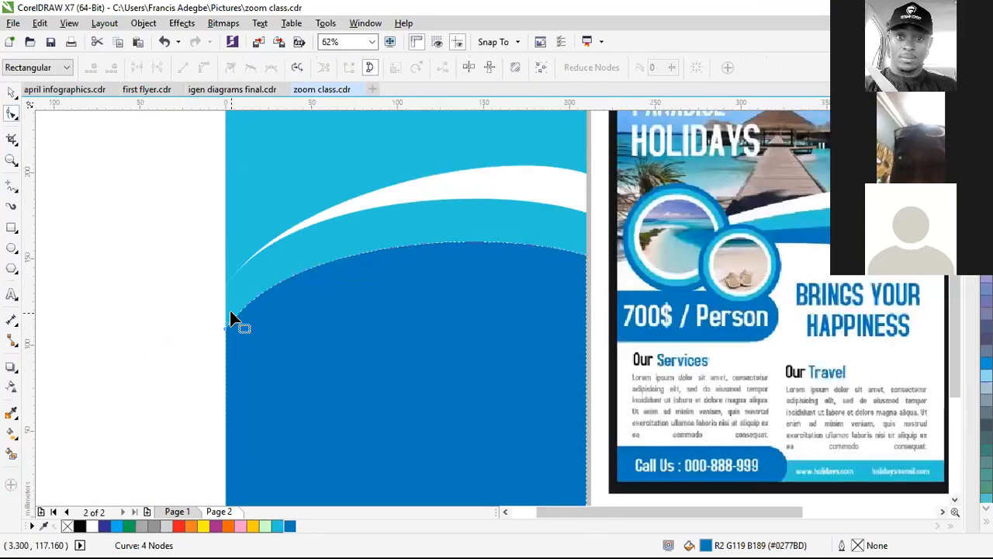
left_click_drag(218, 347, 218, 265)
scroll(255, 419, "down", 2)
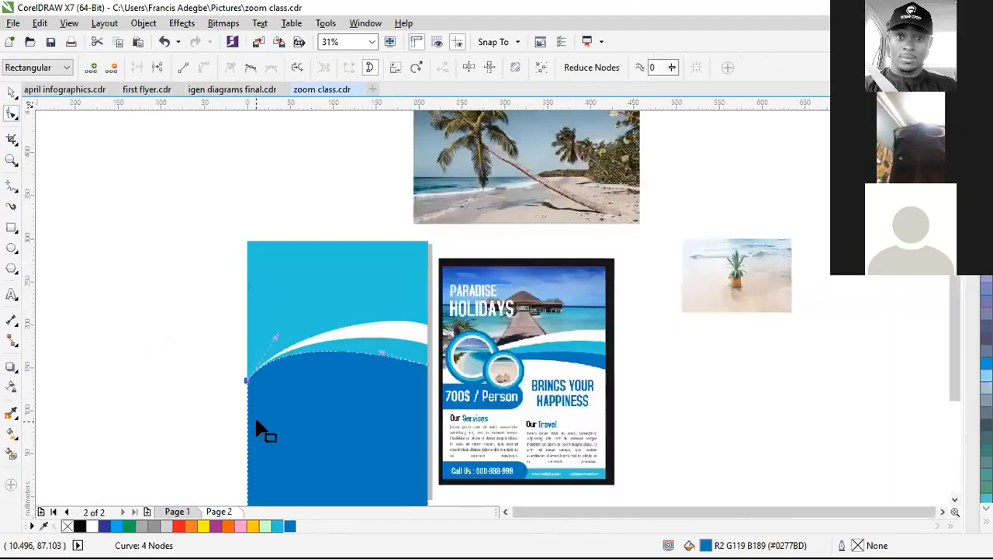
scroll(388, 384, "down", 1)
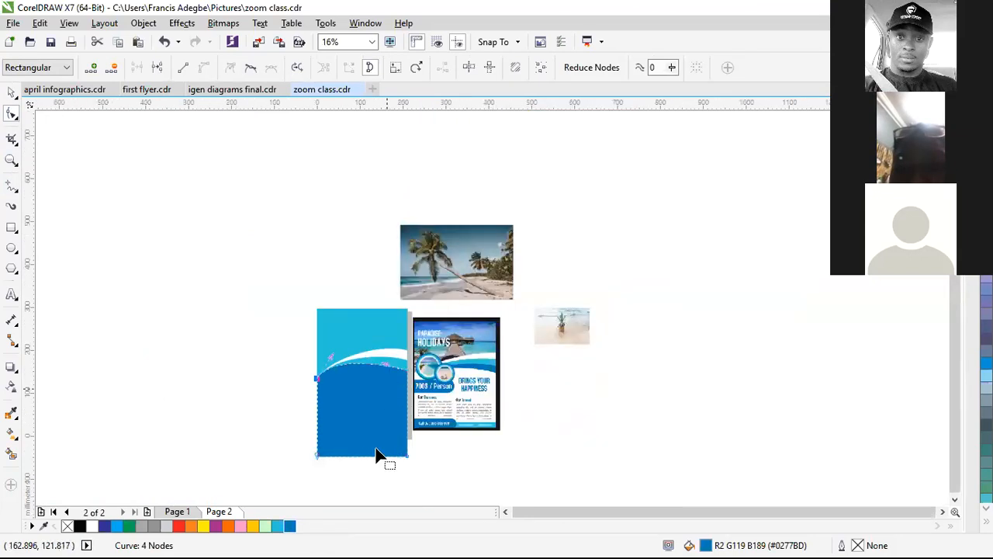
scroll(349, 475, "up", 1)
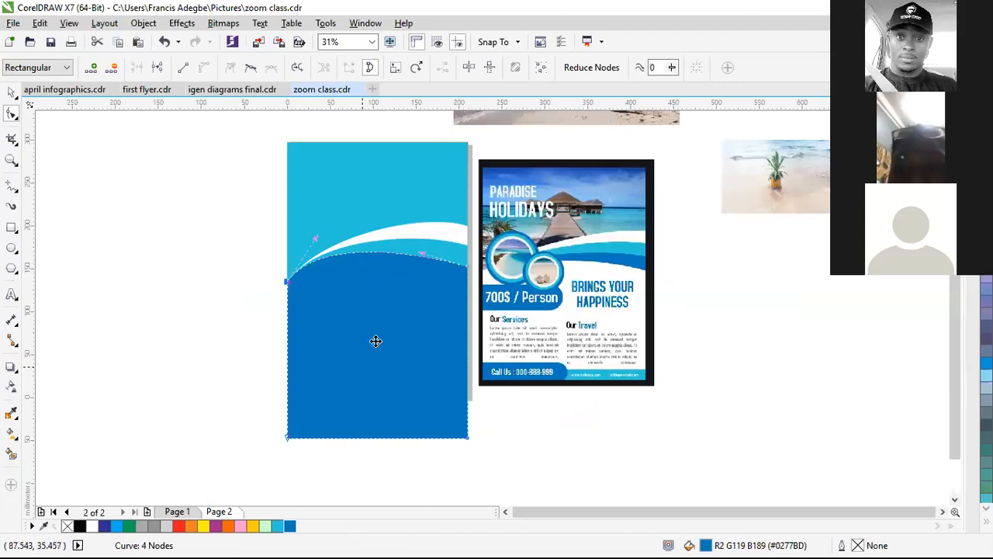
key("space")
left_click_drag(378, 322, 378, 344)
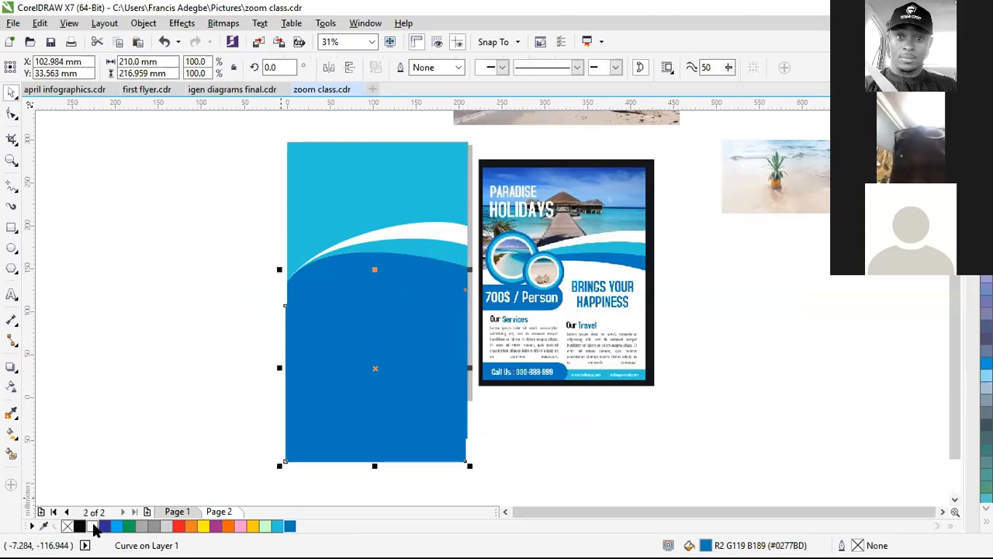
Step: Fill the newest wave copy white and raise its left end
left_click(93, 527)
left_click(12, 115)
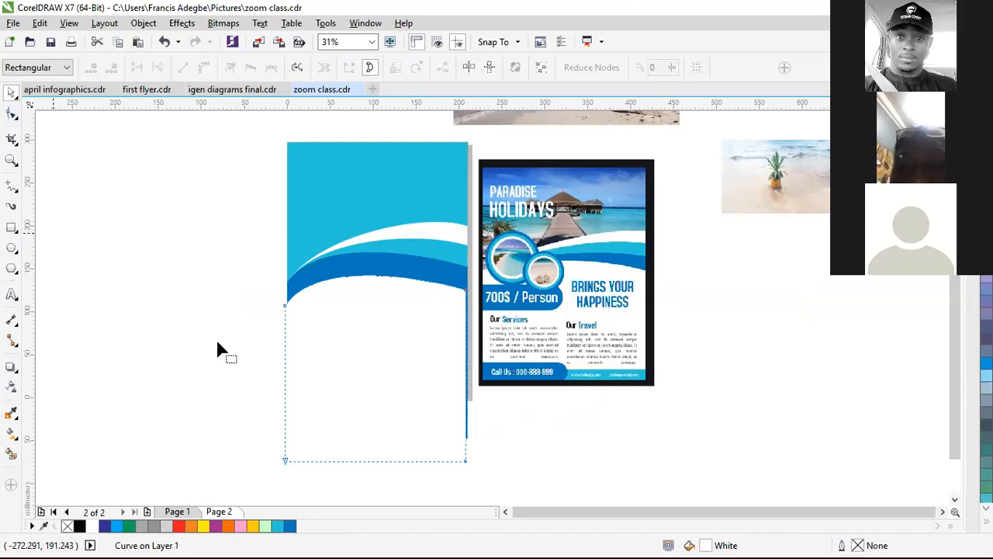
scroll(280, 289, "up", 1)
left_click_drag(287, 323, 294, 281)
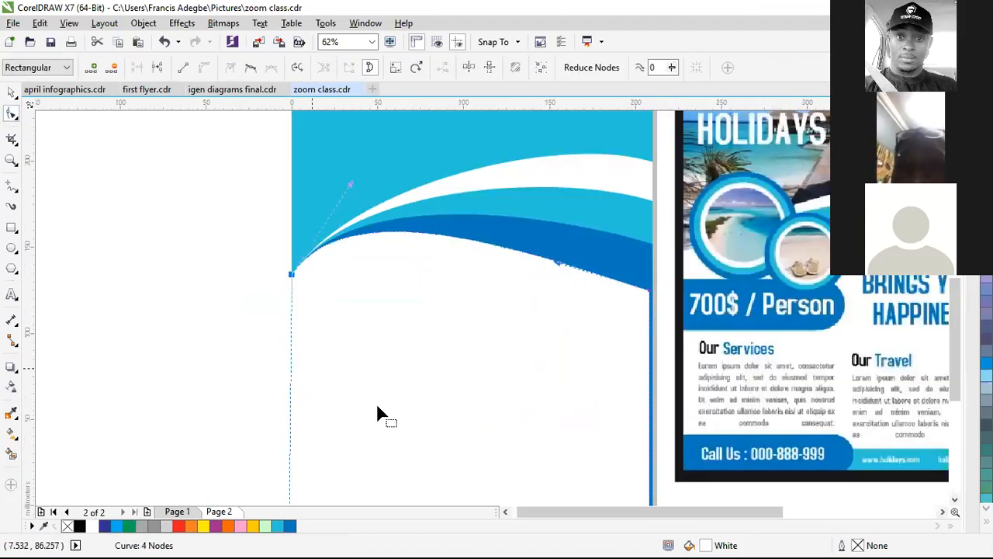
scroll(412, 404, "down", 1)
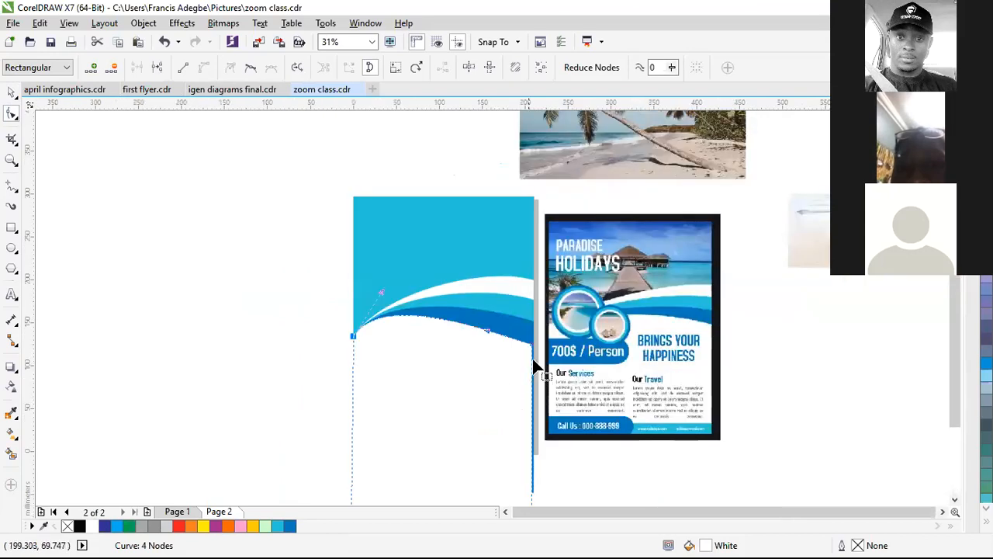
scroll(542, 457, "up", 1)
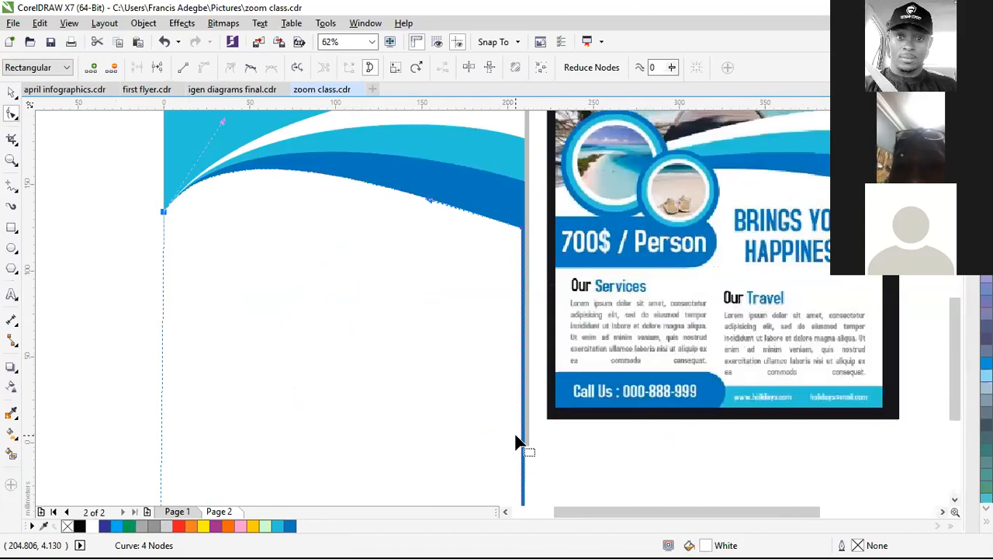
scroll(514, 436, "down", 1)
Step: Stretch the white wave past both page edges to 226.06 mm wide
key("space")
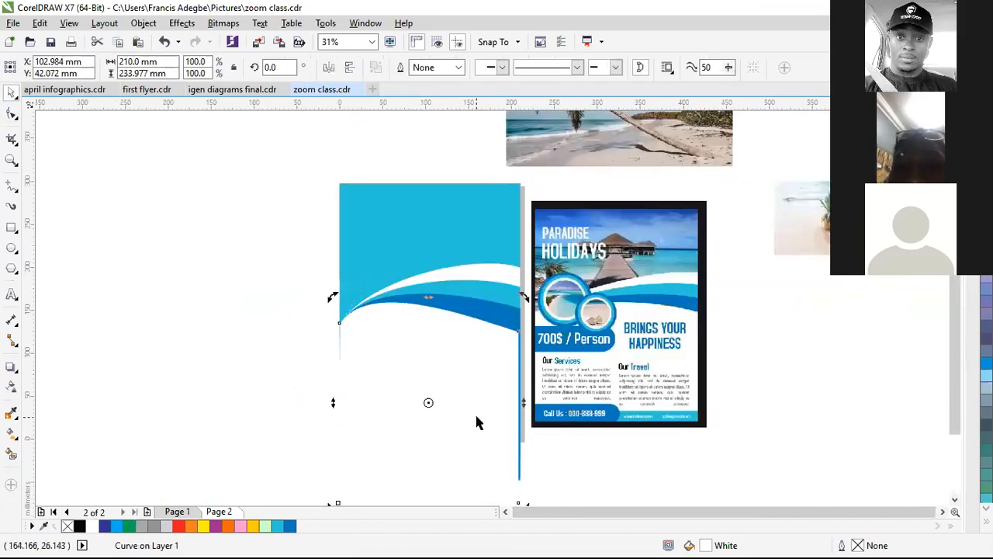
left_click_drag(525, 403, 527, 412)
left_click_drag(330, 404, 324, 402)
scroll(325, 402, "down", 2)
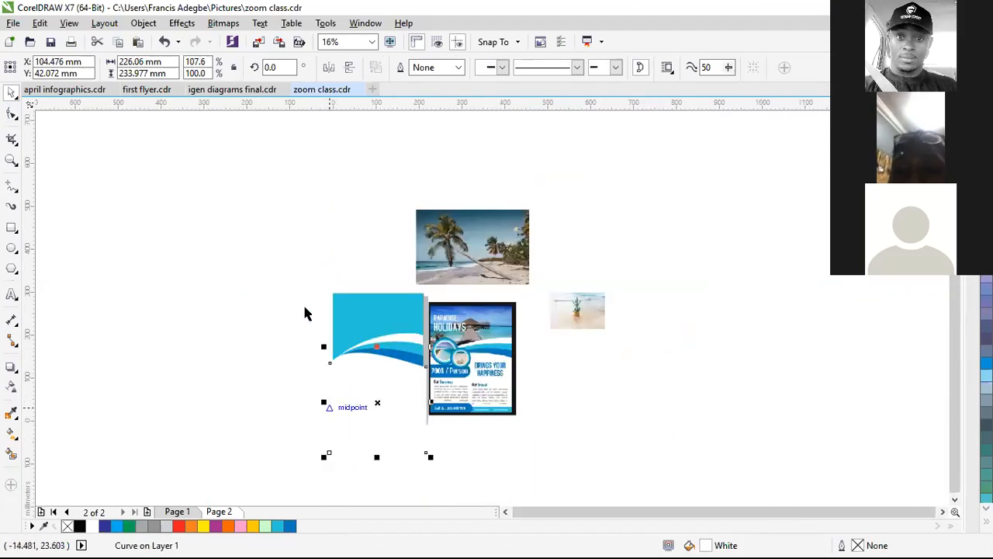
Step: Group the four wave shapes together
mouse_move(440, 414)
left_mouse_down()
mouse_move(460, 480)
mouse_move(460, 533)
mouse_move(439, 412)
mouse_move(451, 422)
mouse_move(442, 432)
left_mouse_up()
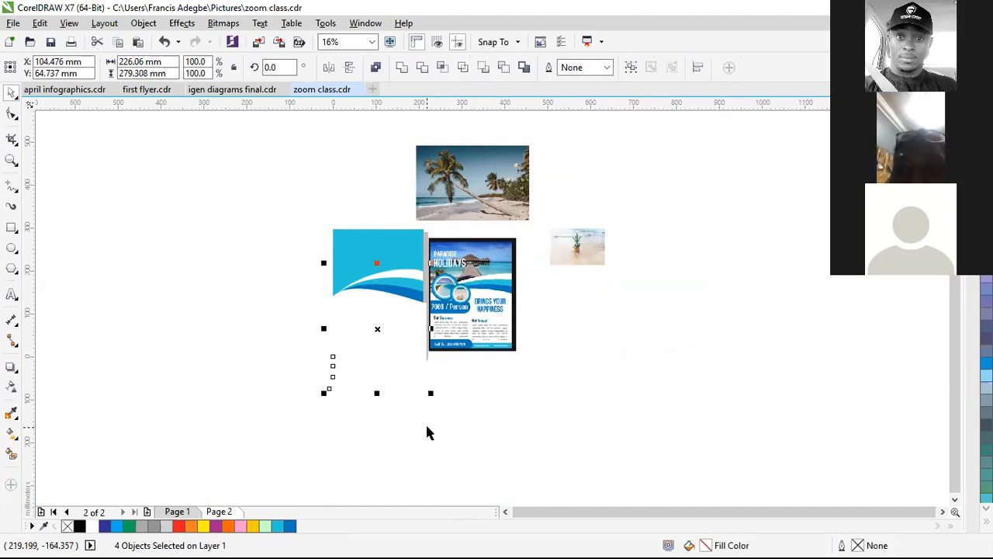
key("ctrl+g")
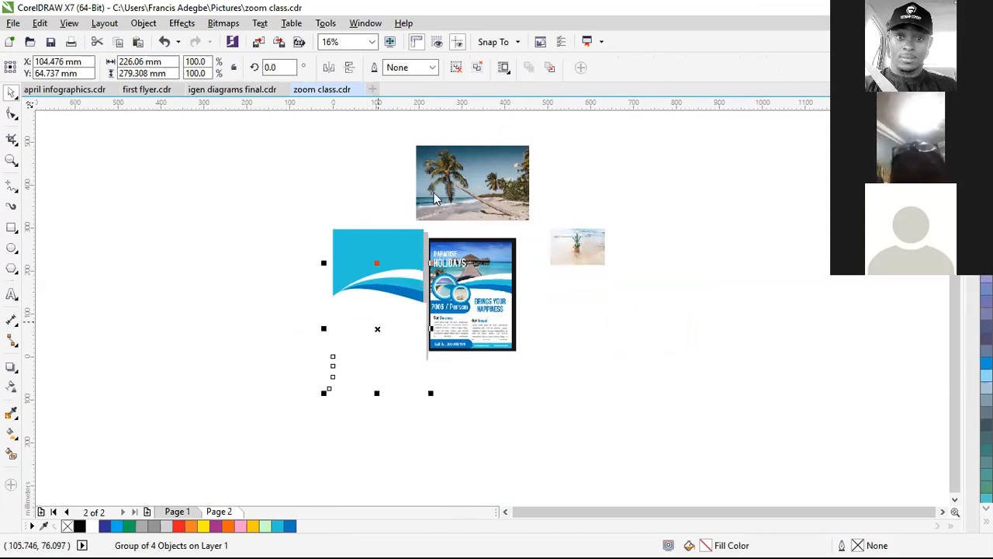
left_click(433, 408)
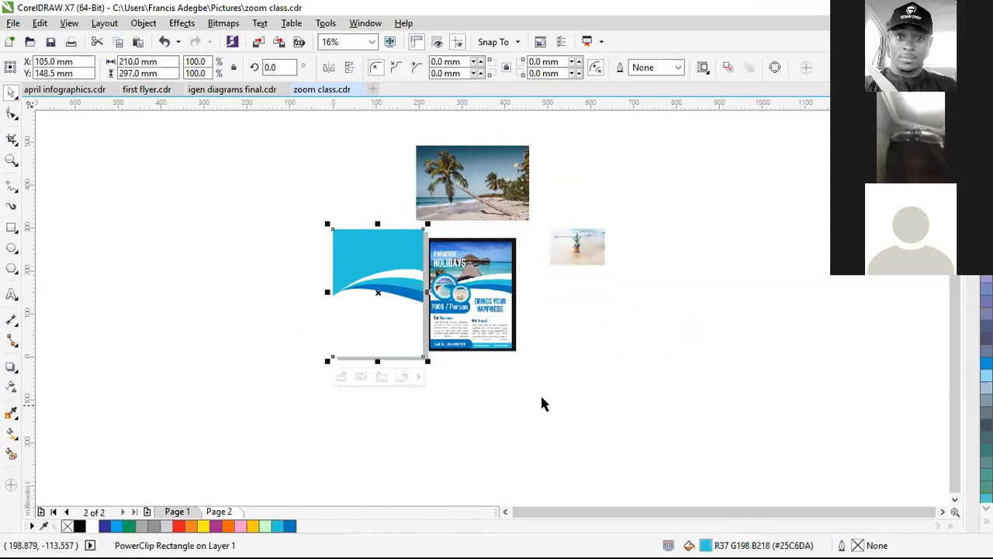
left_click(540, 394)
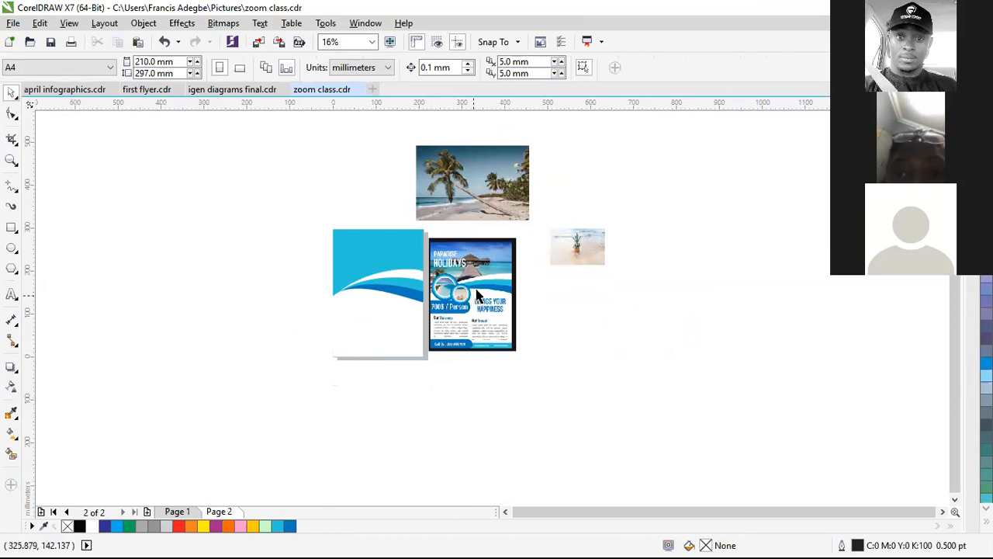
scroll(476, 293, "up", 2)
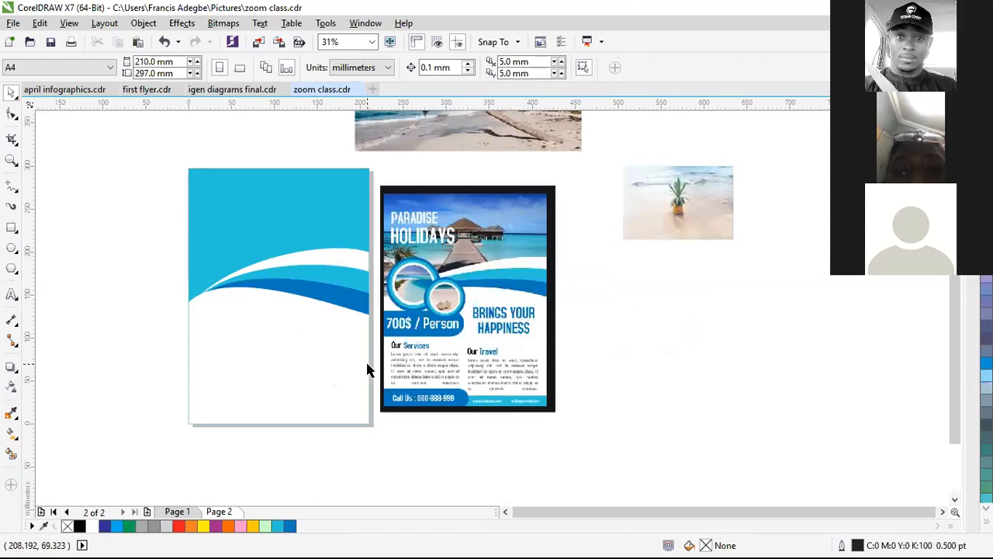
Step: PowerClip the wave group inside the turquoise page rectangle
left_click(237, 331)
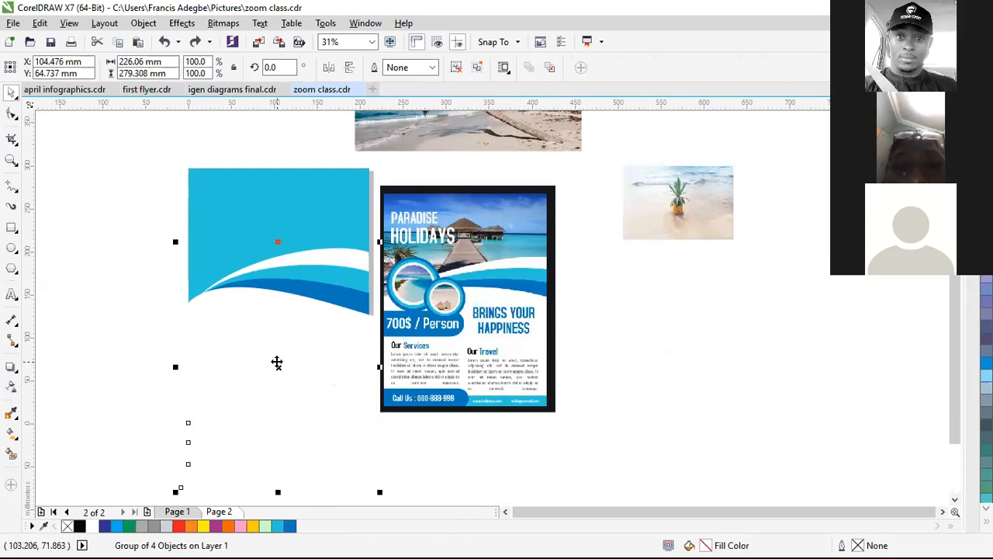
right_click(277, 362)
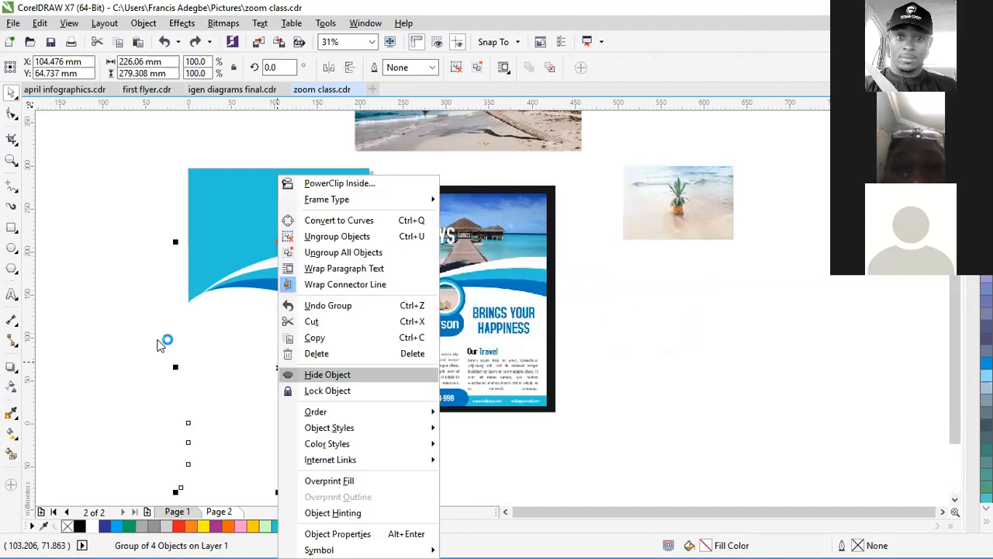
left_click(157, 339)
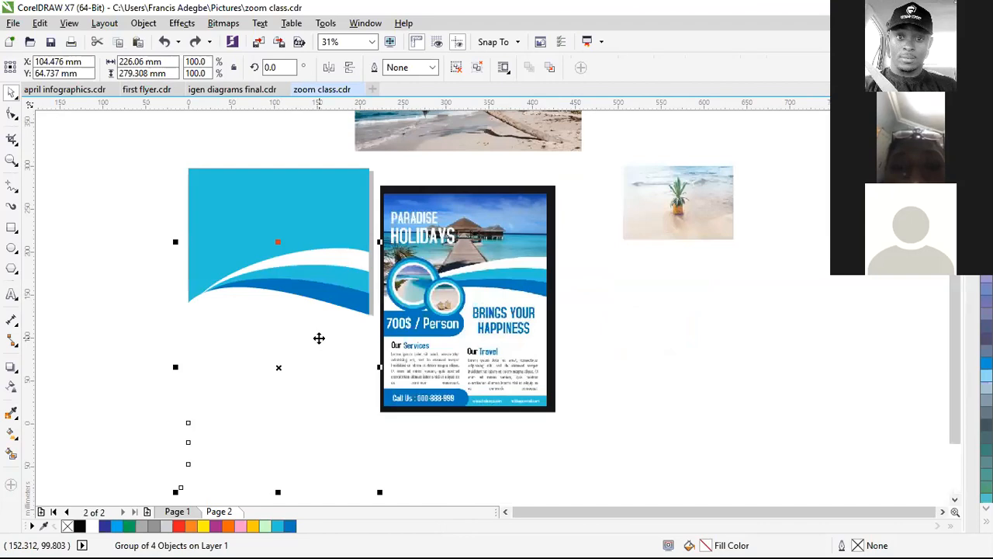
right_click(382, 183)
left_click(381, 184)
left_click(219, 198)
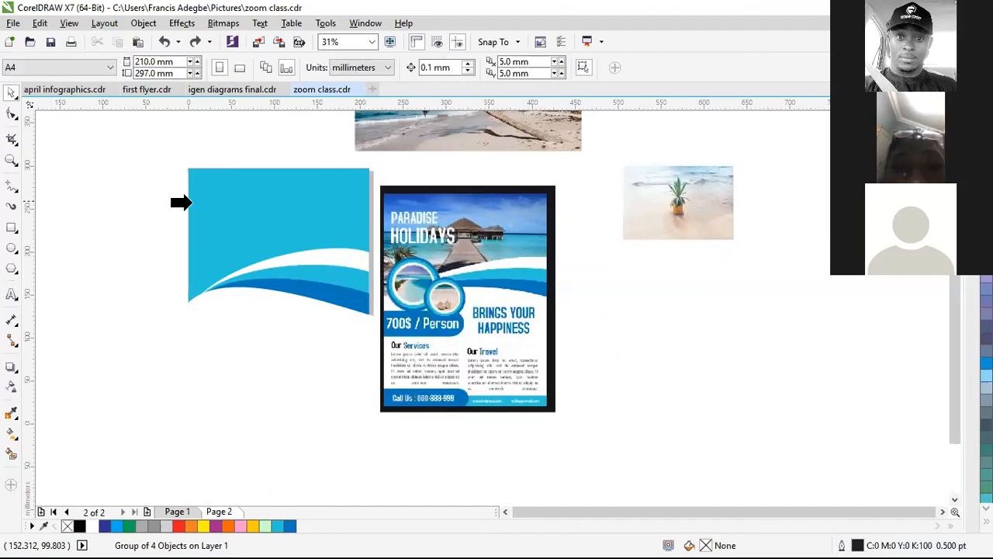
left_click(161, 396)
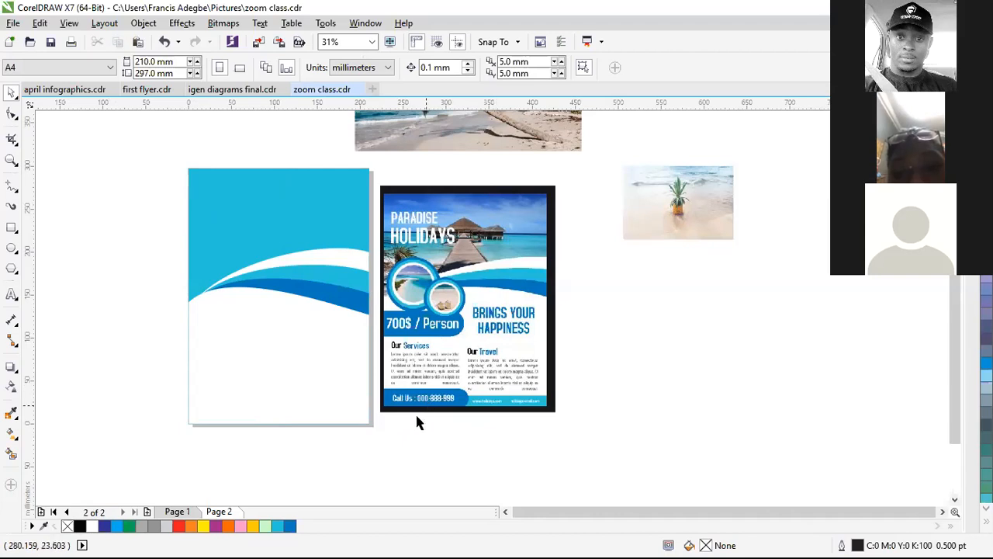
Step: Draw a 210 × 16.195 mm unfilled rectangle spanning the page's bottom edge
scroll(271, 437, "up", 2)
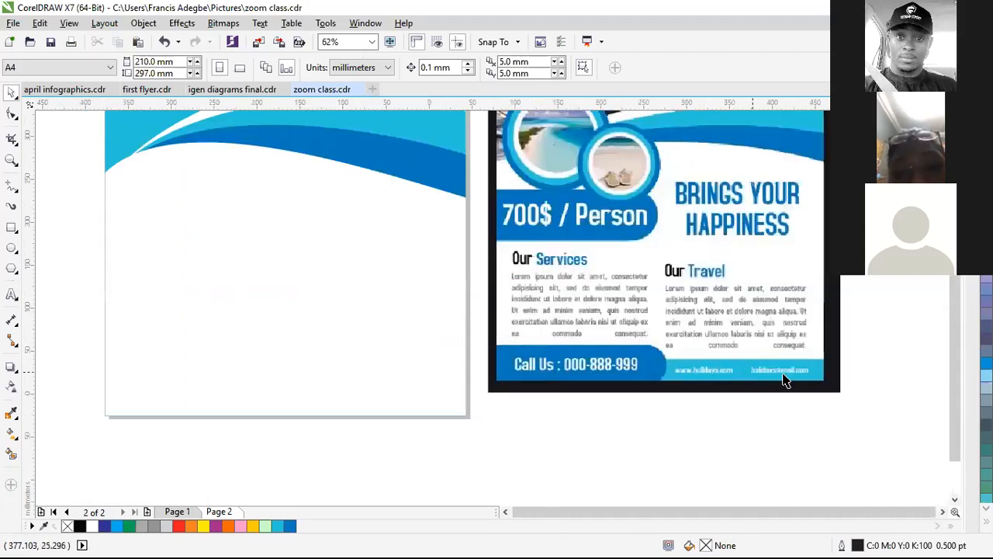
scroll(788, 379, "down", 1)
scroll(792, 380, "up", 1)
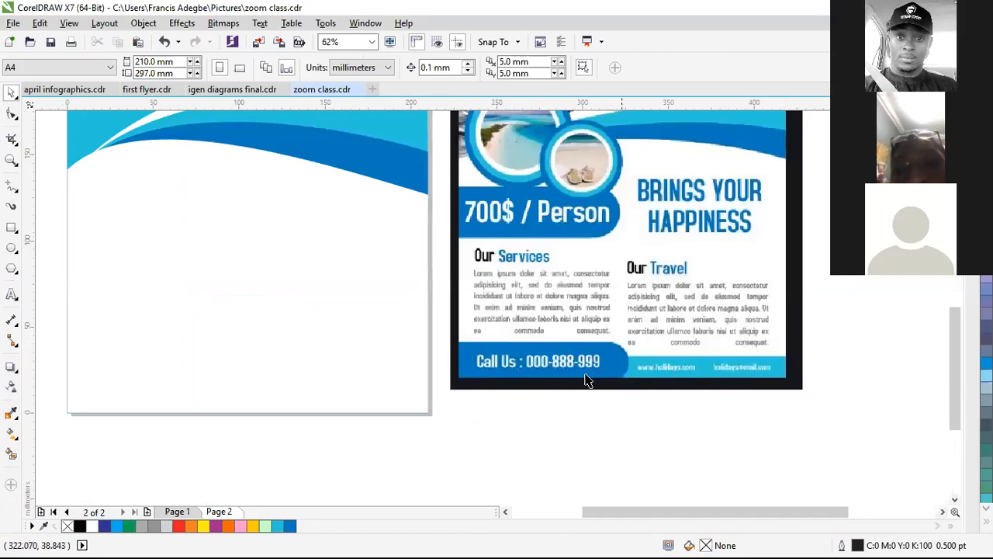
scroll(539, 342, "down", 1)
left_click(11, 227)
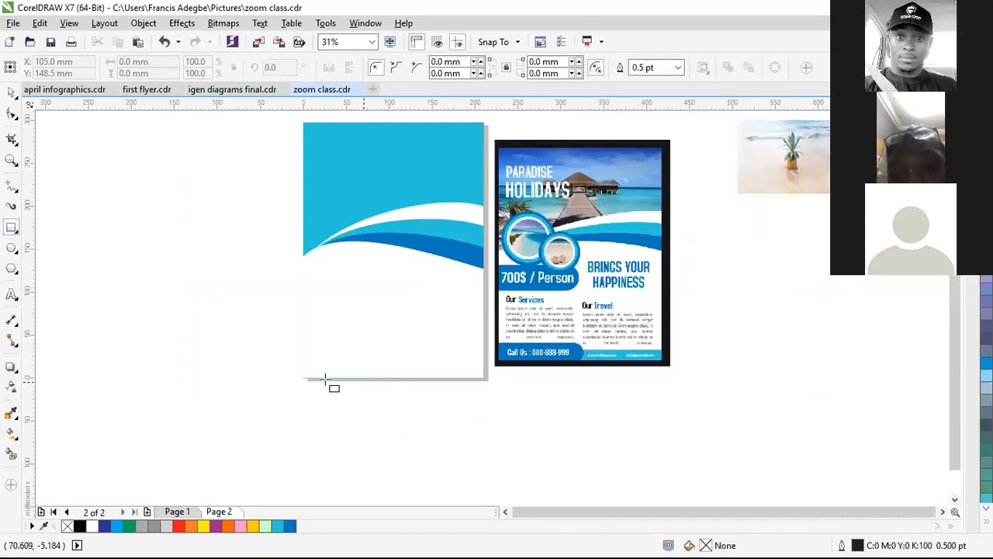
scroll(325, 379, "up", 1)
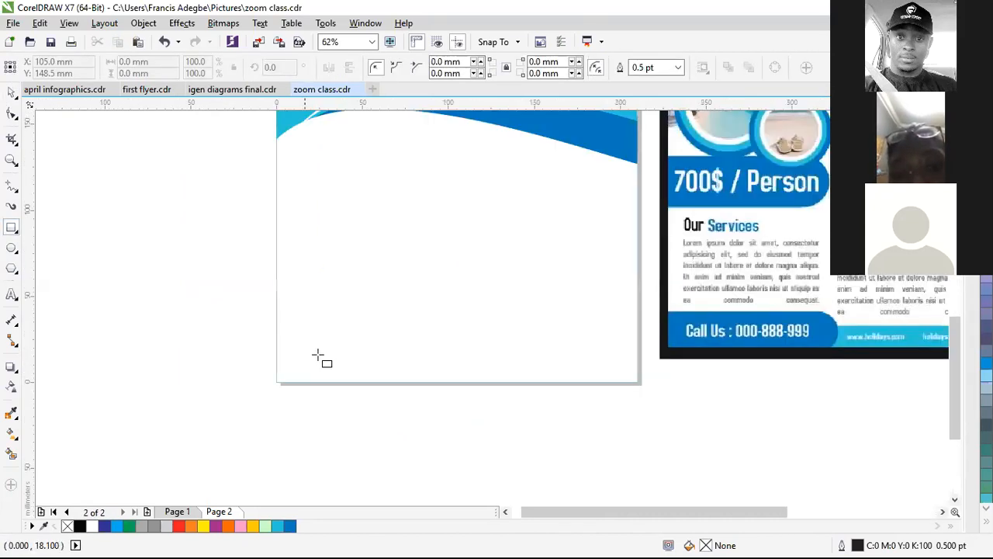
scroll(290, 357, "up", 1)
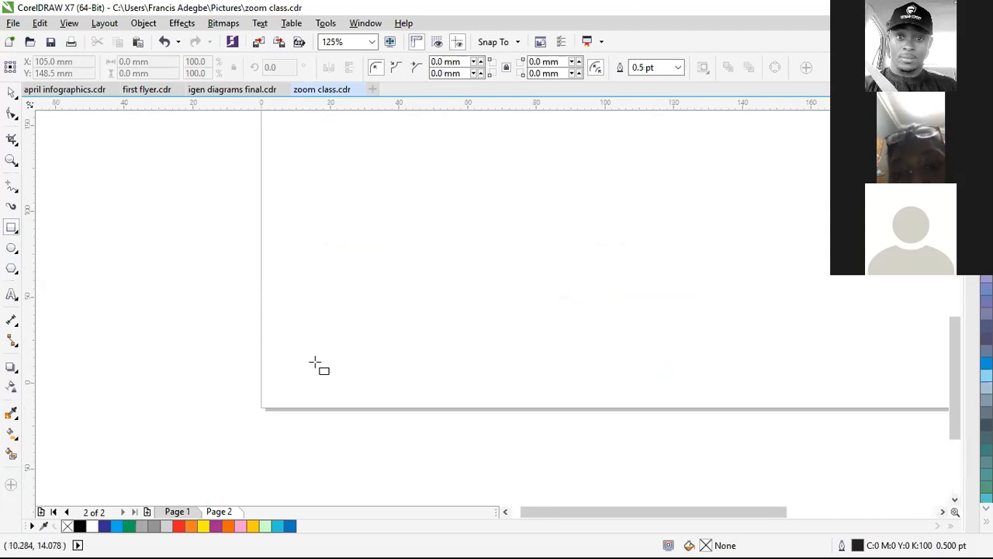
scroll(403, 364, "down", 2)
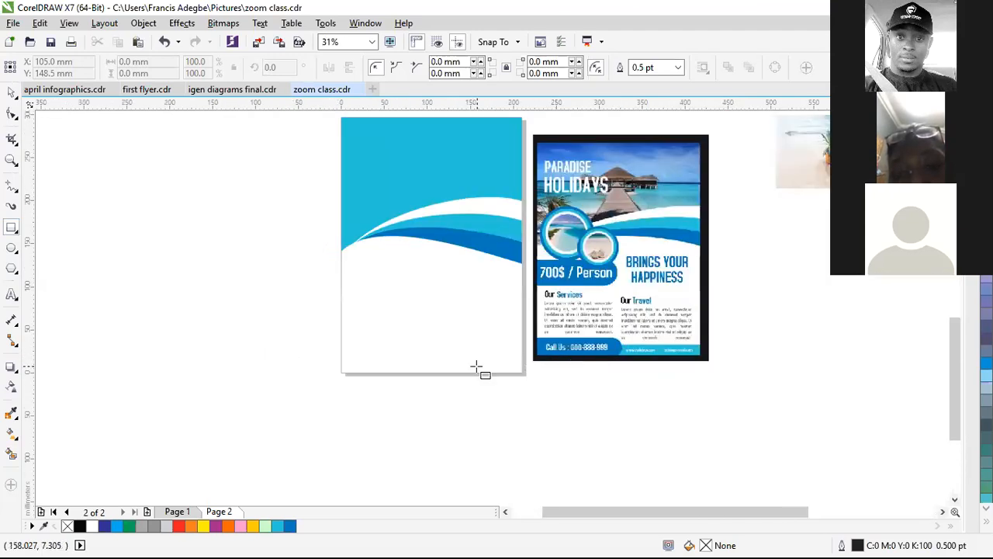
scroll(476, 367, "up", 2)
scroll(476, 366, "down", 1)
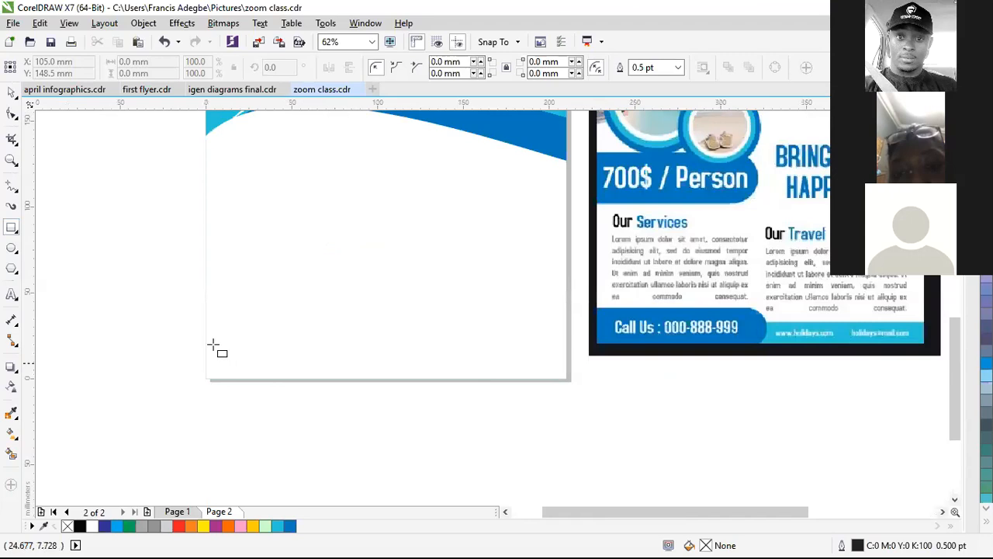
left_click_drag(206, 340, 565, 378)
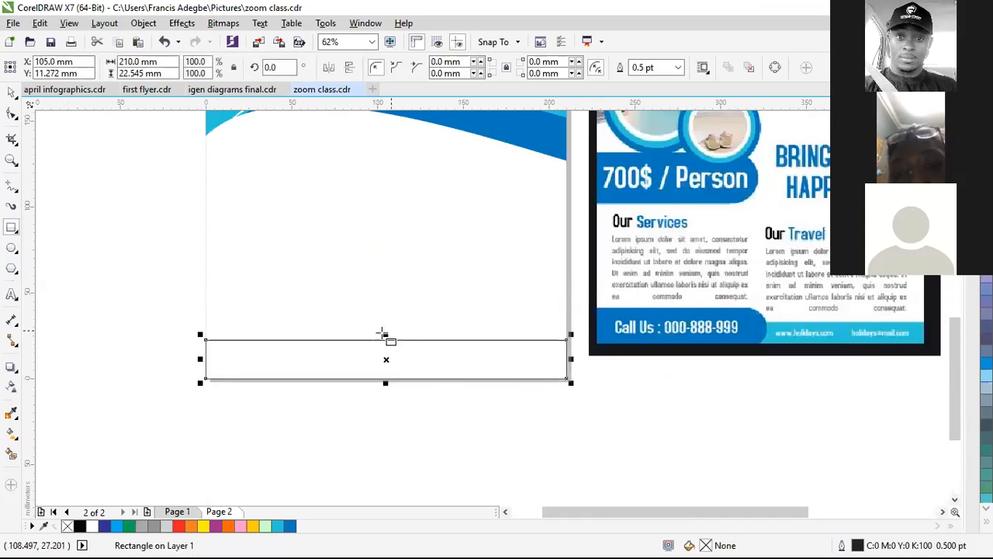
mouse_move(387, 342)
left_mouse_down()
mouse_move(387, 357)
mouse_move(386, 345)
left_mouse_up()
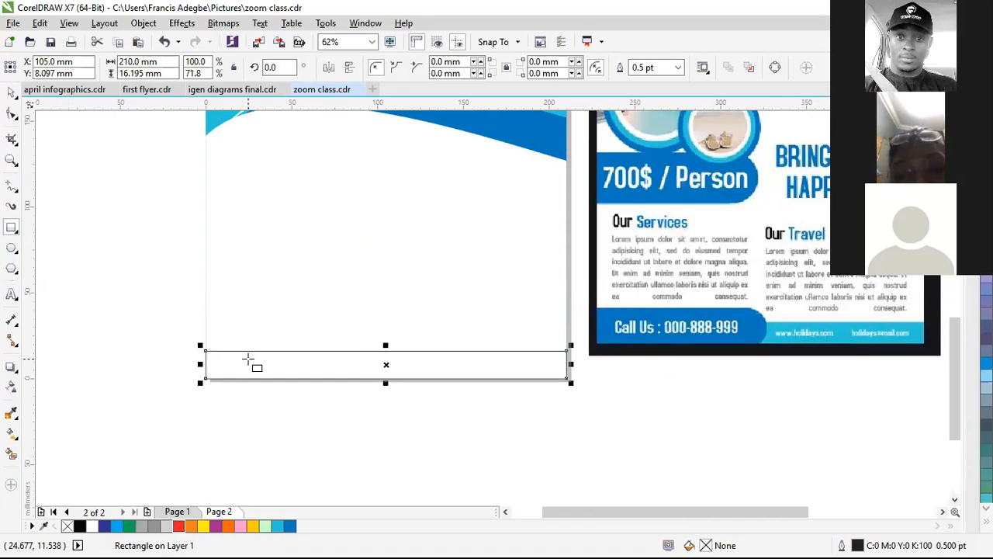
Step: Fill the bottom strip cyan and lay a dark blue duplicate exactly over it
left_click(278, 526)
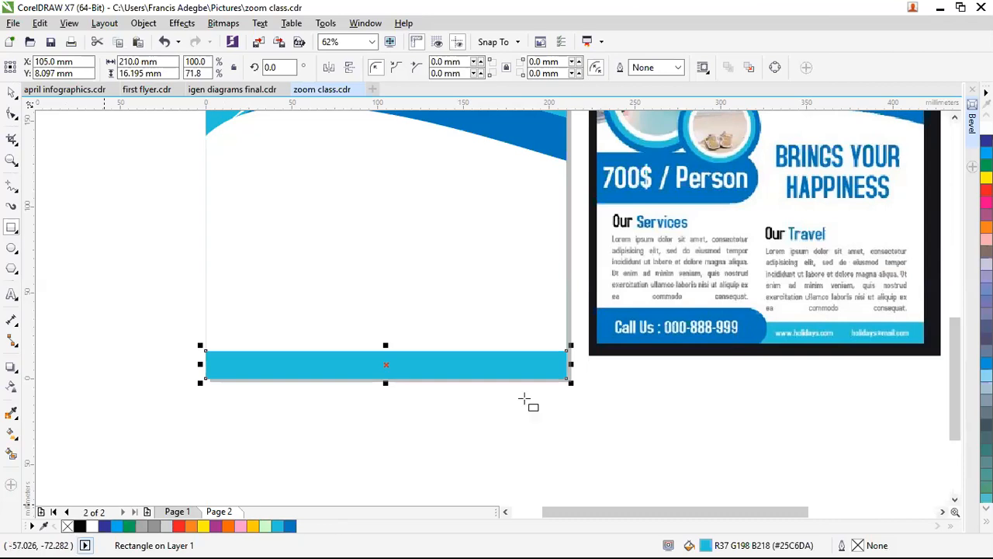
key("space")
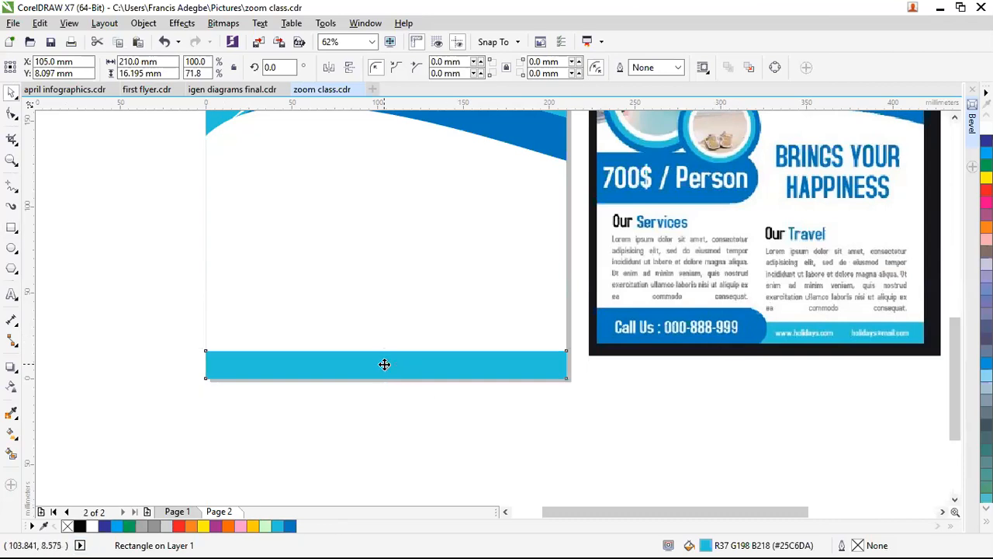
left_click_drag(384, 364, 384, 350)
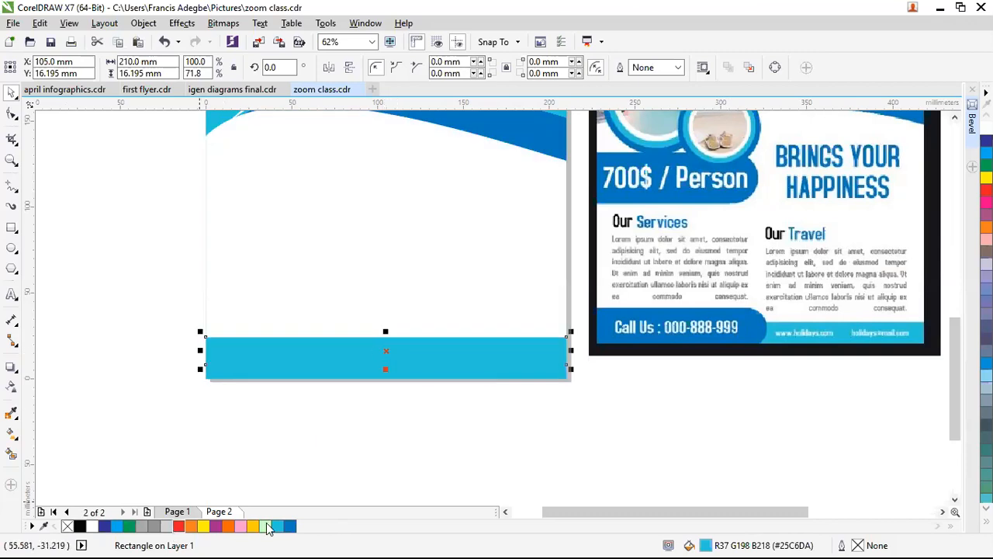
left_click(290, 526)
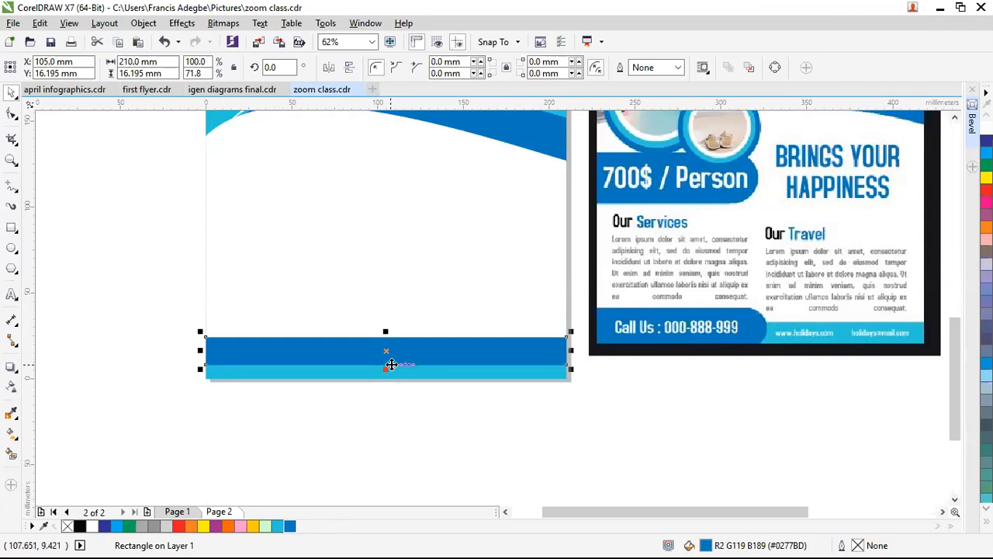
scroll(410, 362, "up", 2)
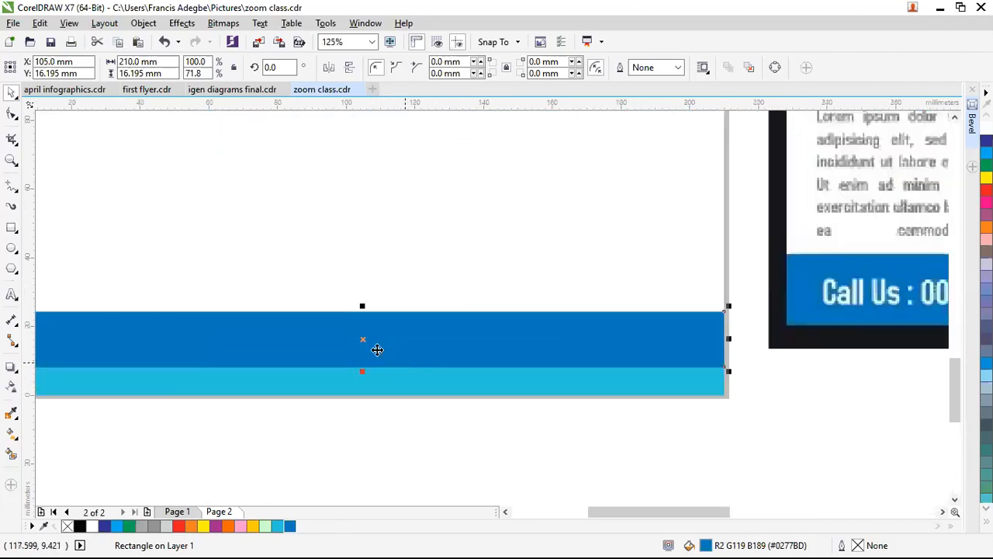
left_click_drag(363, 339, 362, 366)
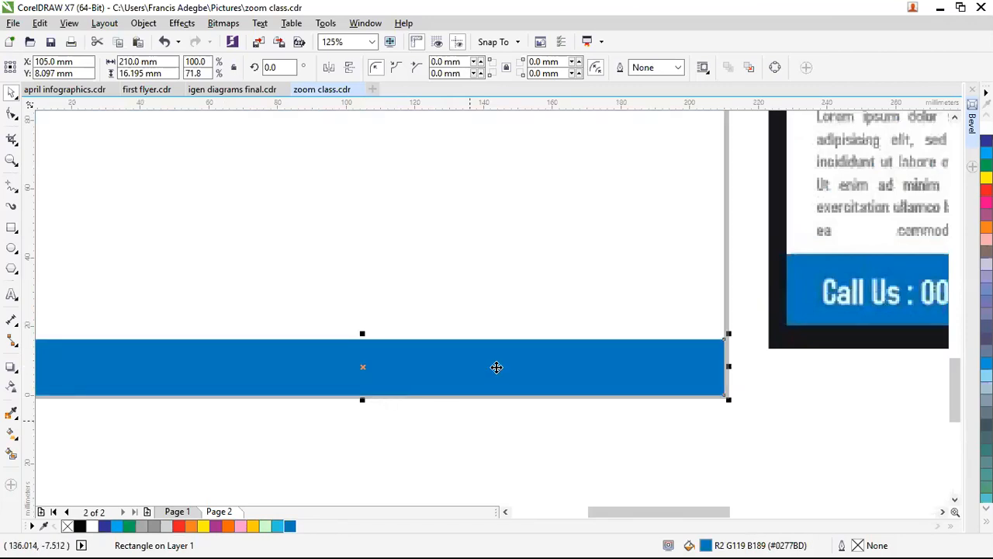
scroll(496, 367, "down", 2)
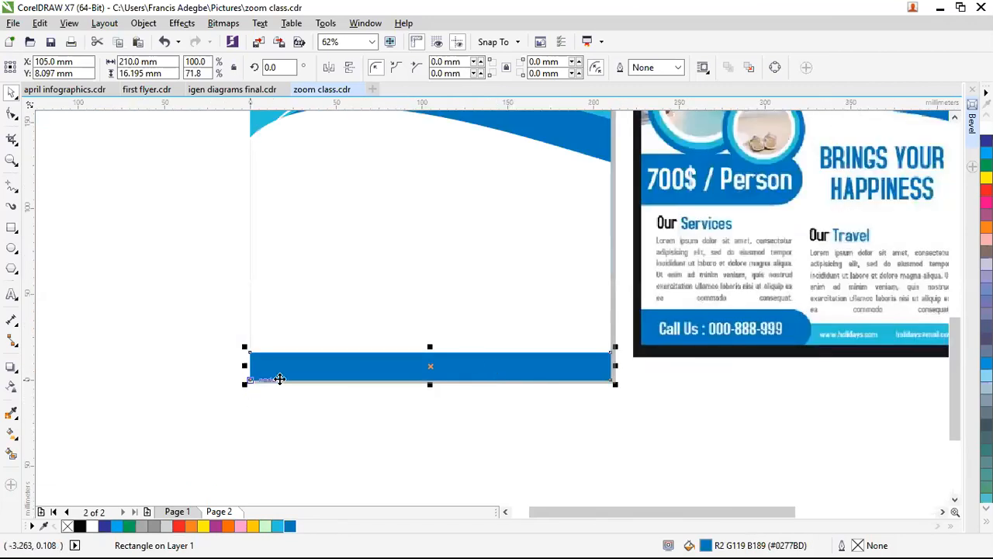
Step: Resize the dark blue rectangle to 98.338 × 30.588 mm, covering the strip's left part
left_click_drag(575, 368, 390, 375)
left_click(523, 363)
left_click(550, 364)
left_click(450, 371)
left_click(347, 371)
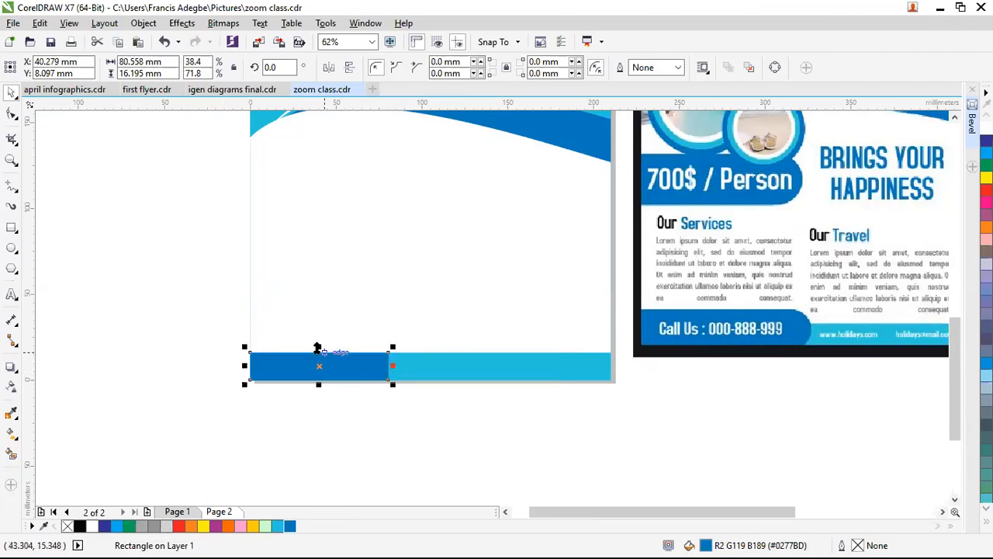
left_click_drag(318, 347, 318, 325)
left_click_drag(392, 353, 423, 353)
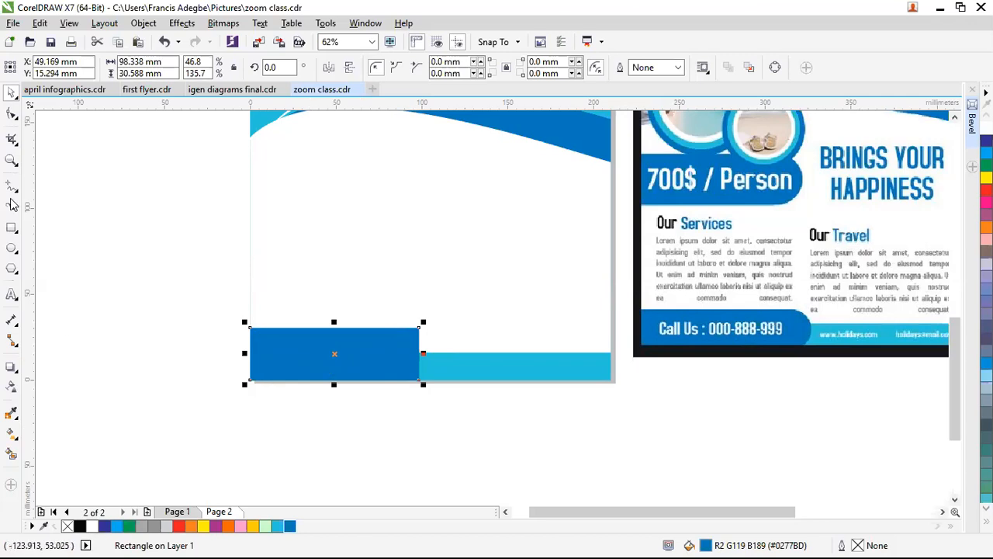
Step: Try rounding the dark blue rectangle's right corners, then undo that and the width change
left_click(11, 115)
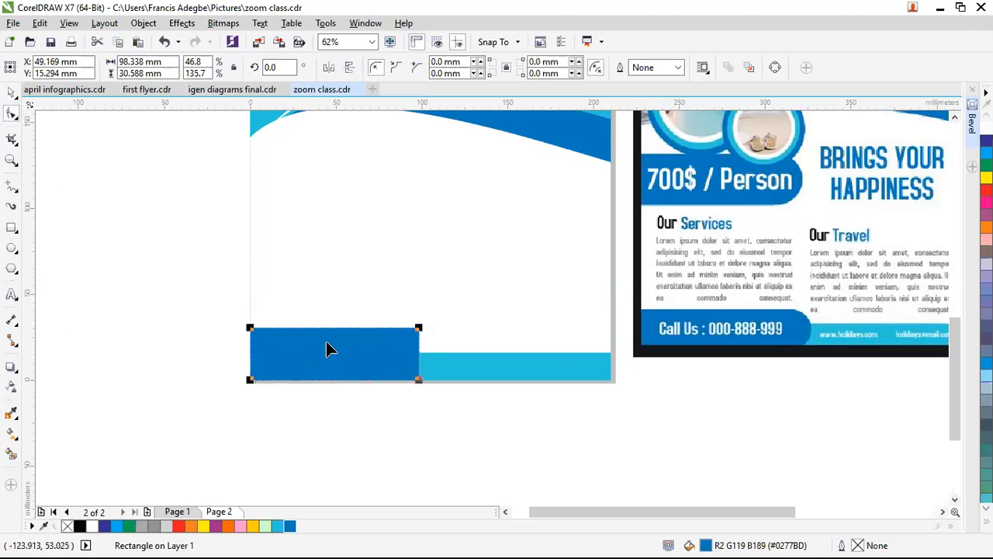
scroll(419, 373, "up", 2)
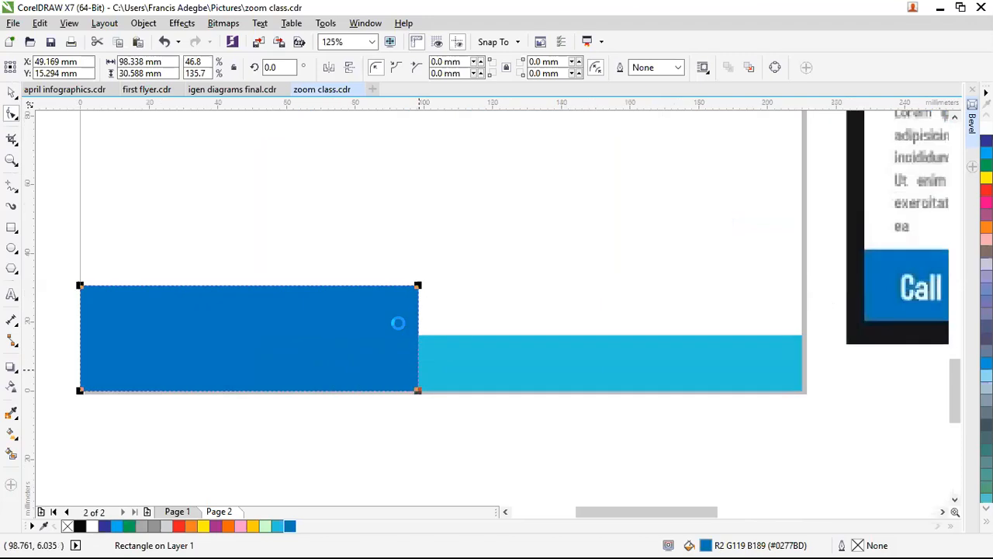
left_click_drag(418, 201, 314, 197)
scroll(347, 343, "down", 2)
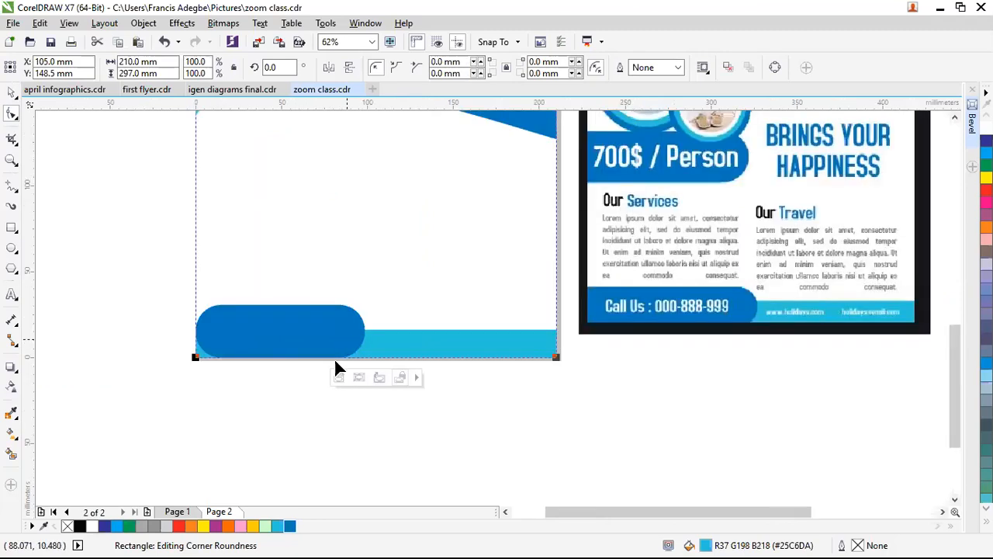
scroll(317, 338, "up", 1)
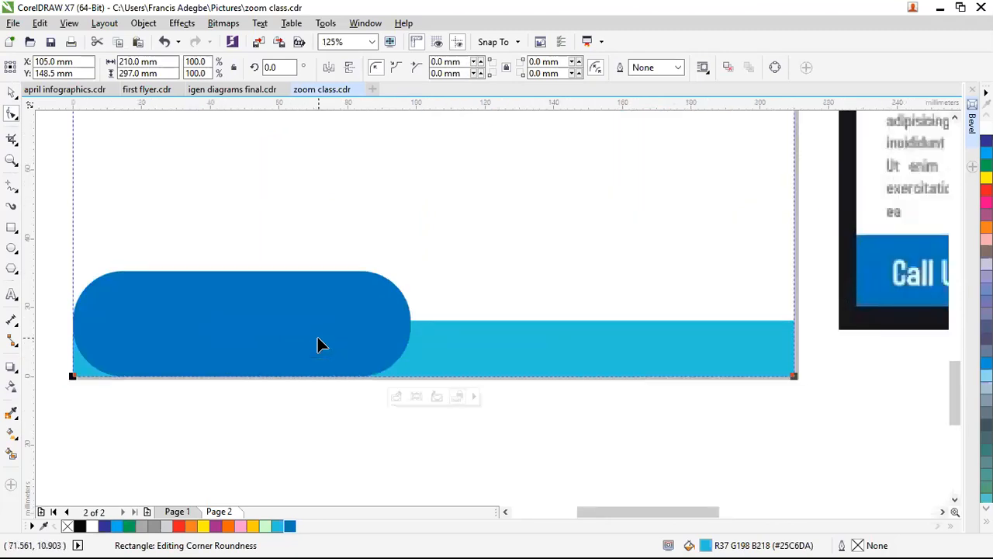
scroll(317, 345, "down", 1)
scroll(214, 341, "up", 1)
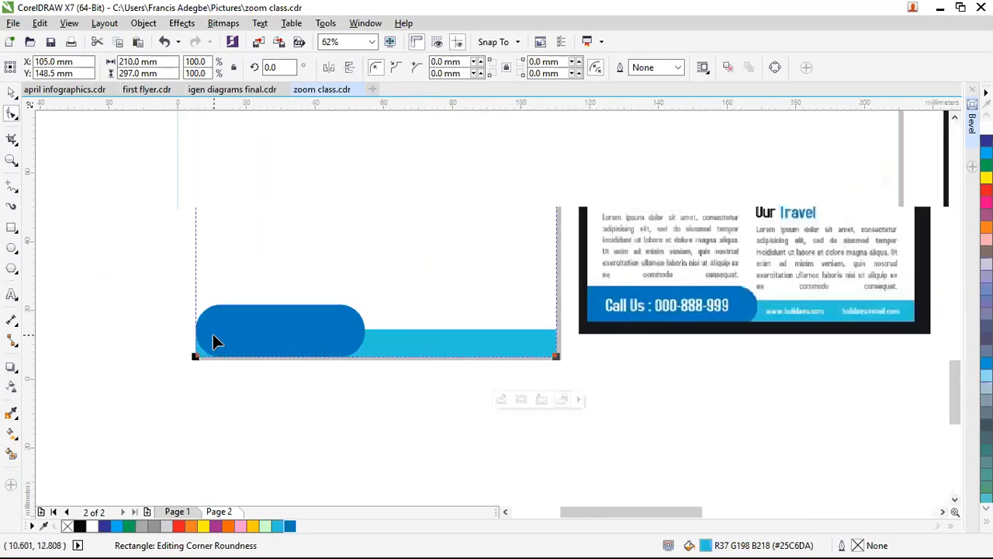
key("ctrl+z")
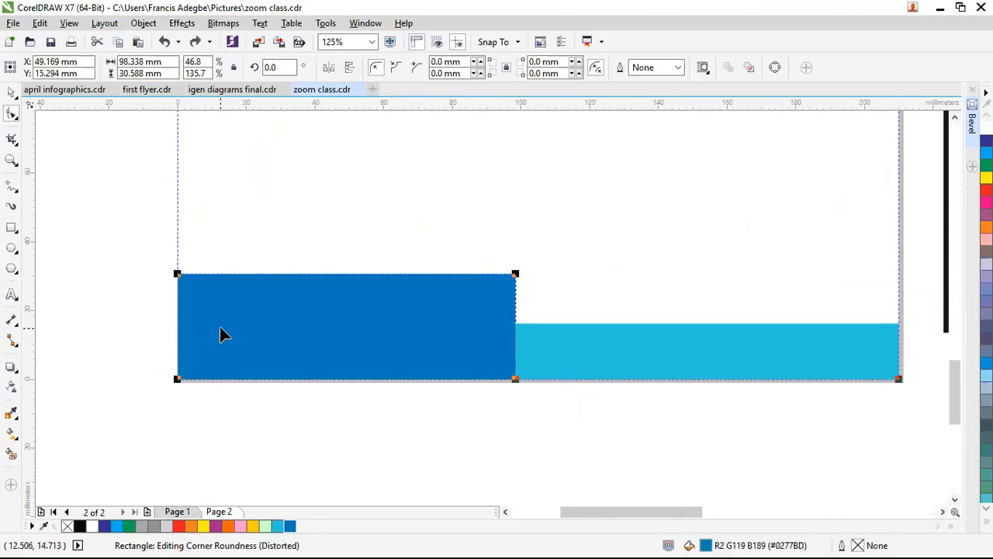
key("ctrl+z")
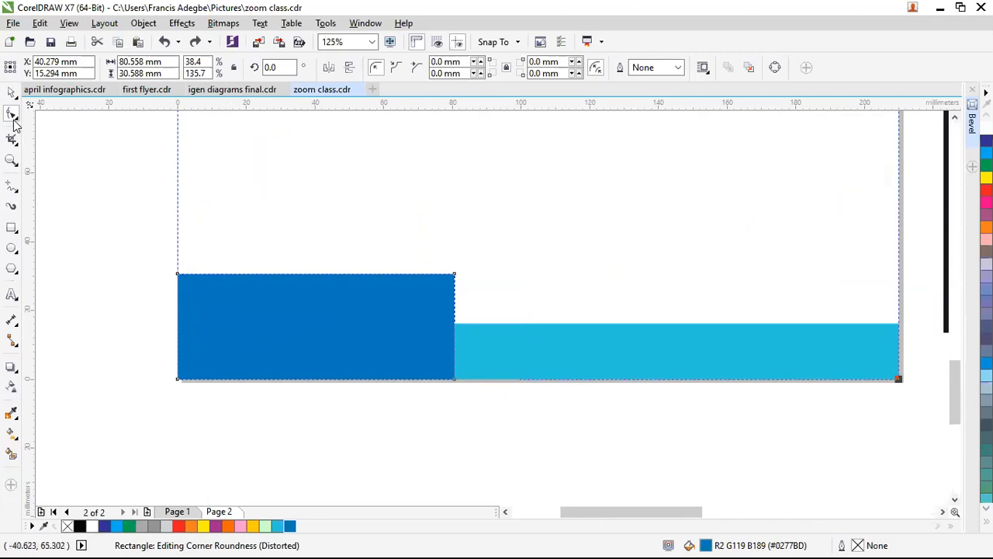
Step: Round the dark blue bar into a pill and stretch it left past the page edge
left_click_drag(453, 274, 385, 271)
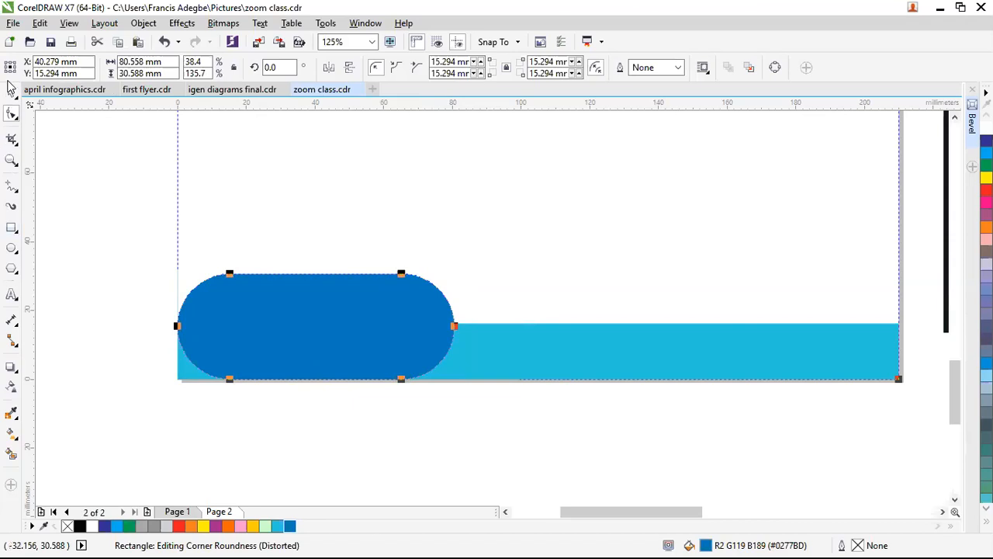
left_click(11, 92)
left_click_drag(168, 325, 122, 328)
left_click_drag(148, 370, 147, 370)
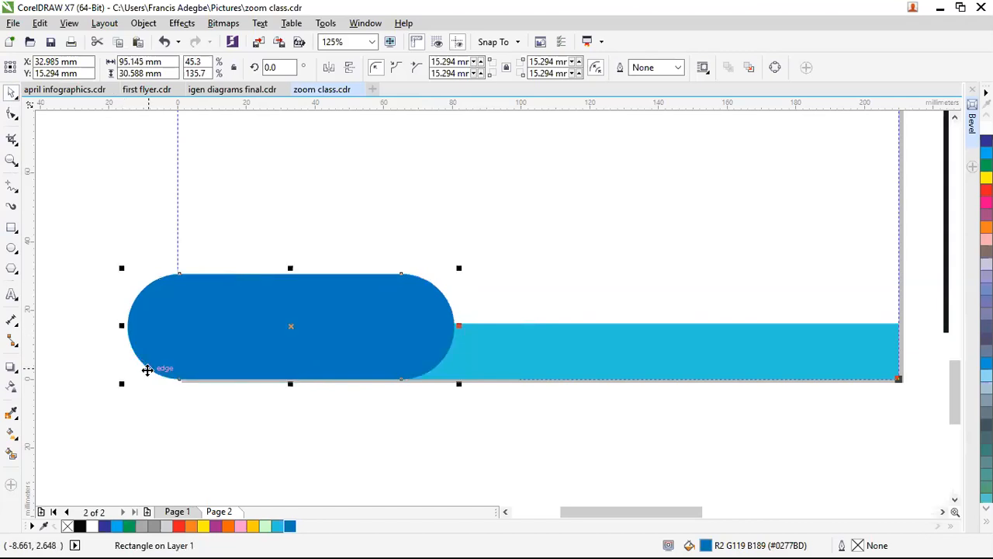
right_click(264, 336)
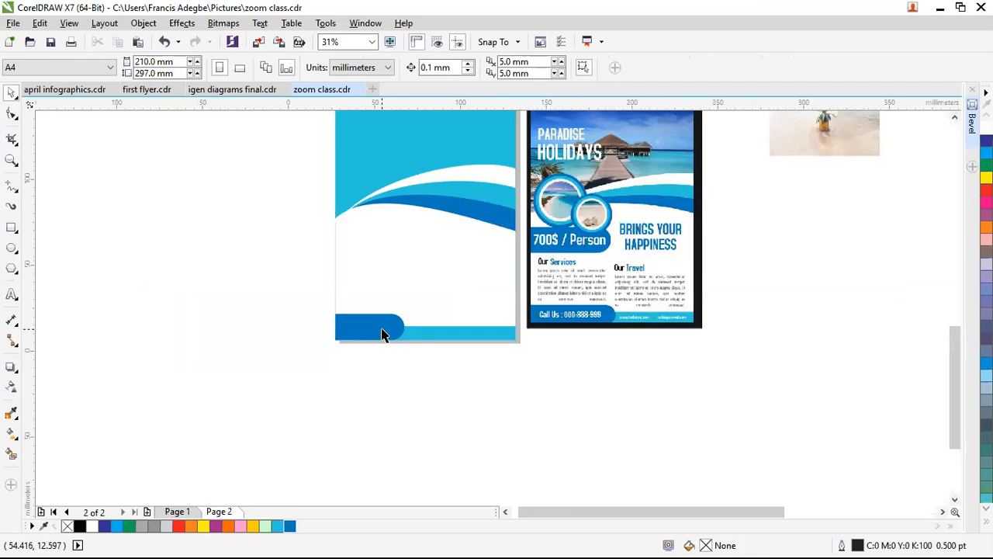
Step: Zoom out to check the footer bars, then zoom in on the reference flyer's circles and price banner
scroll(383, 335, "up", 1)
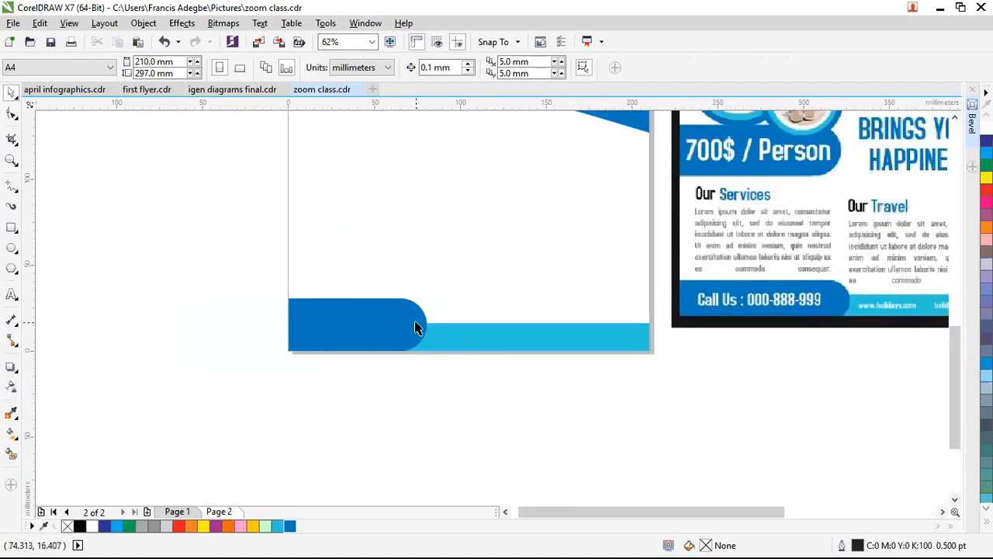
scroll(415, 328, "up", 1)
scroll(415, 327, "down", 1)
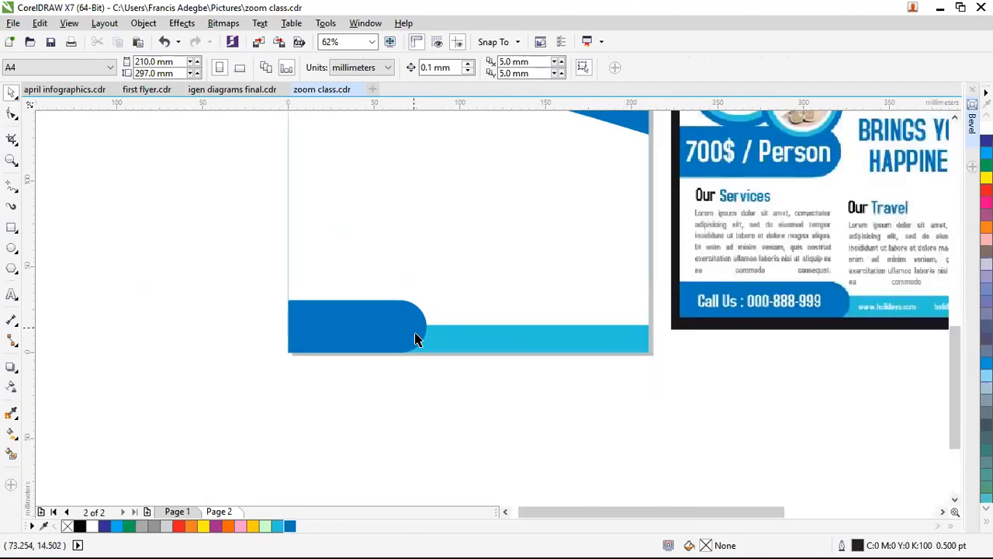
scroll(416, 339, "down", 1)
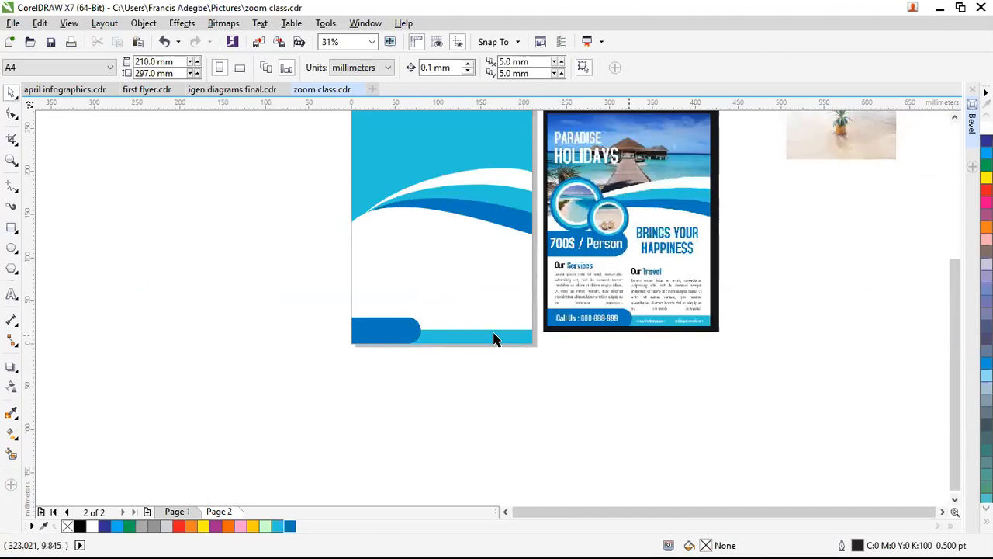
scroll(342, 347, "up", 1)
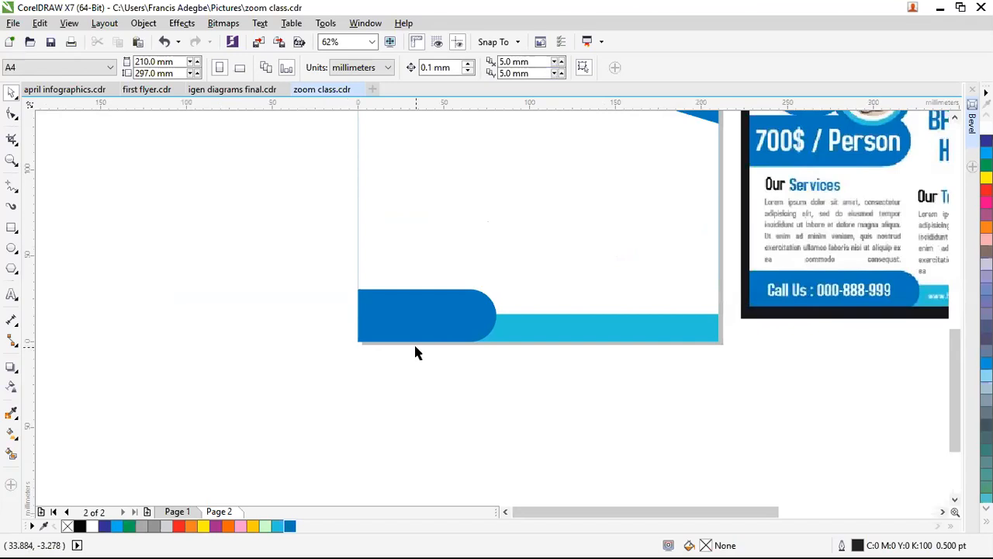
scroll(416, 351, "down", 1)
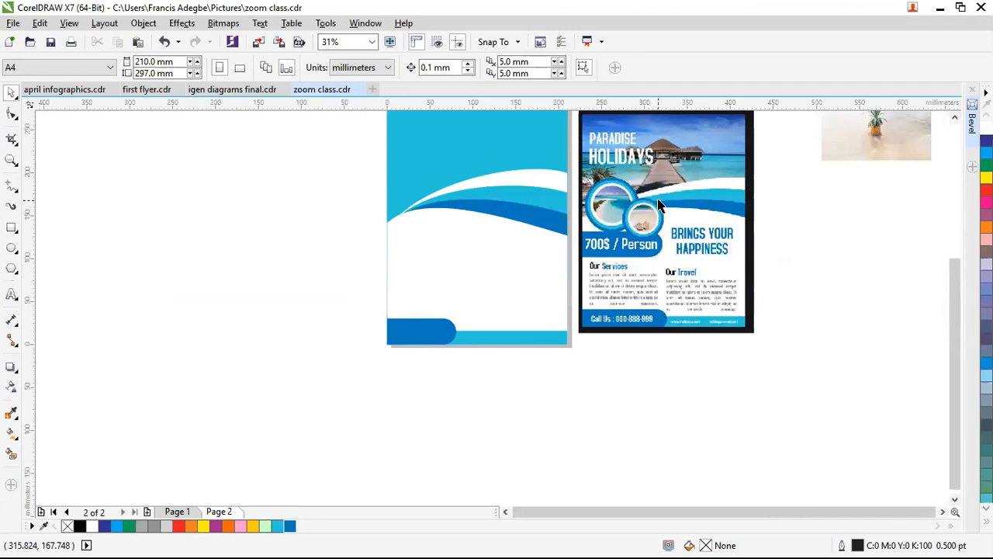
scroll(658, 204, "up", 1)
scroll(598, 166, "up", 1)
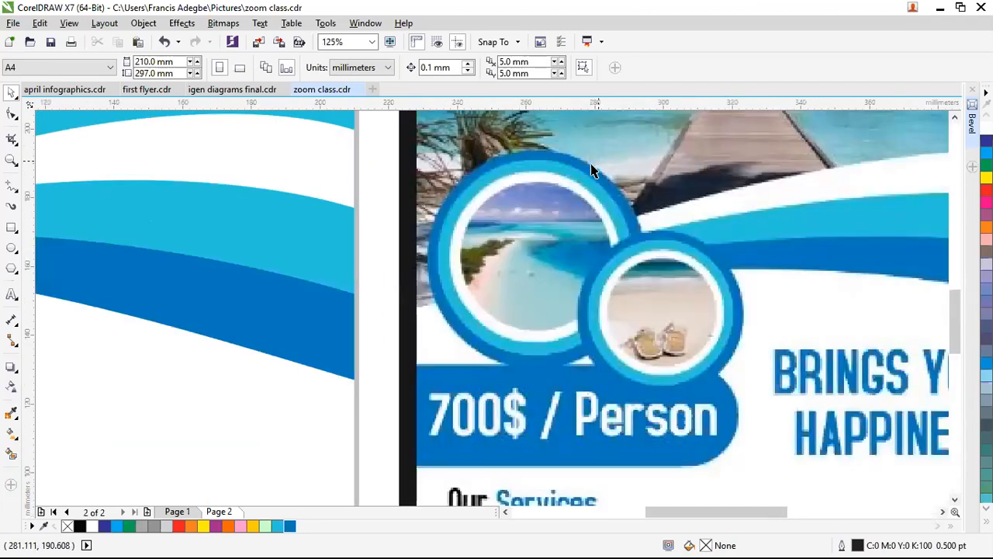
Step: Draw a dark blue circle over the reference's large photo ring and add a smaller concentric copy
left_click(11, 247)
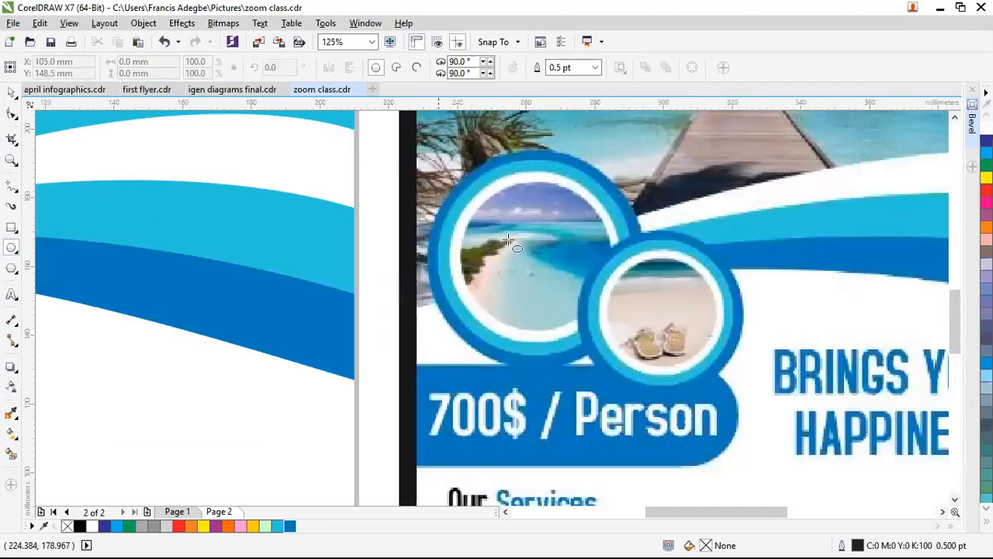
left_click_drag(528, 254, 648, 380)
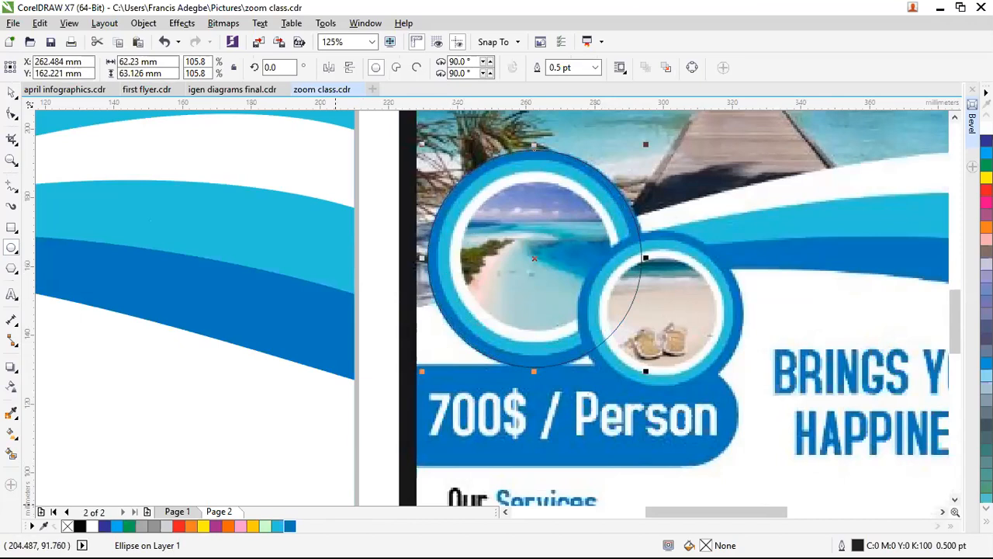
left_click(290, 526)
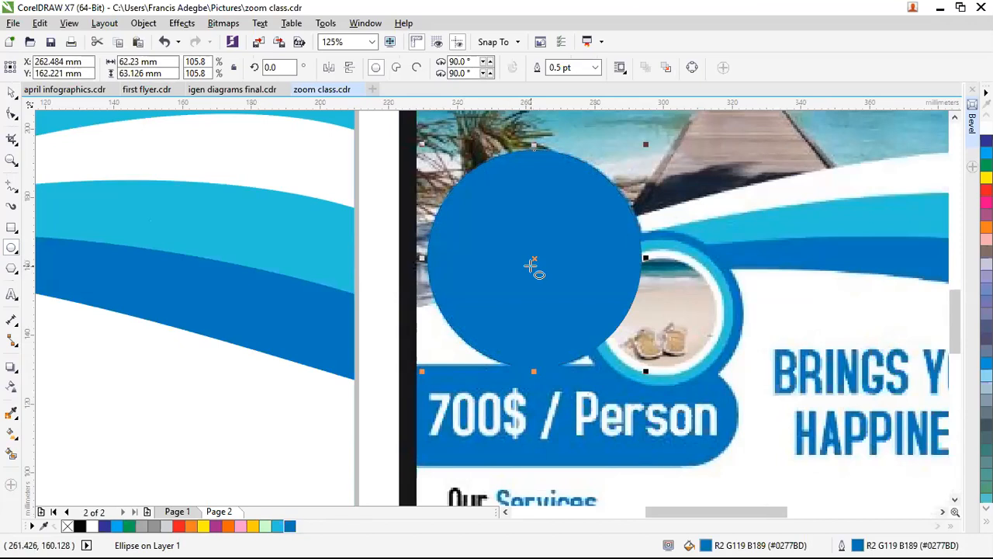
key("space")
left_click_drag(535, 258, 536, 249)
left_click_drag(648, 137, 628, 157)
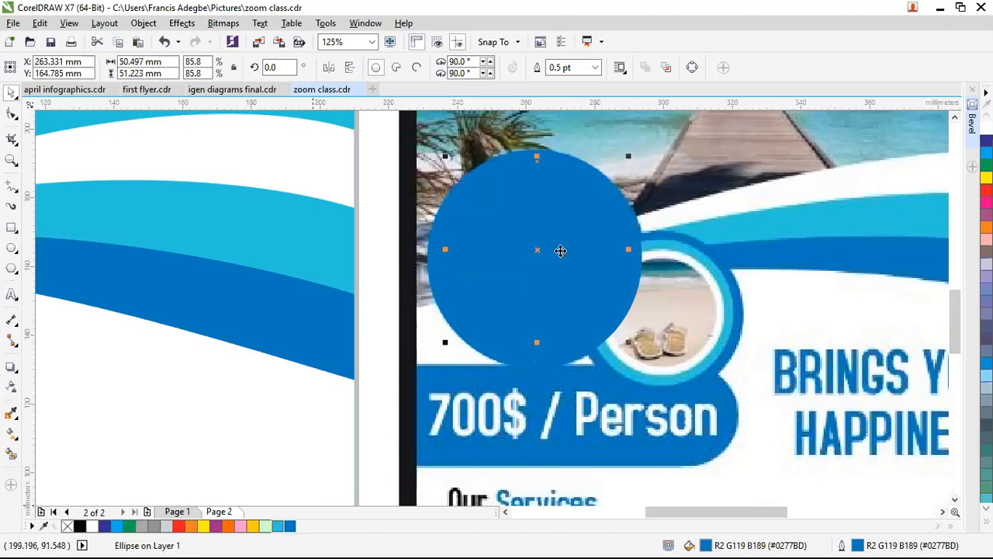
left_click_drag(539, 249, 538, 249)
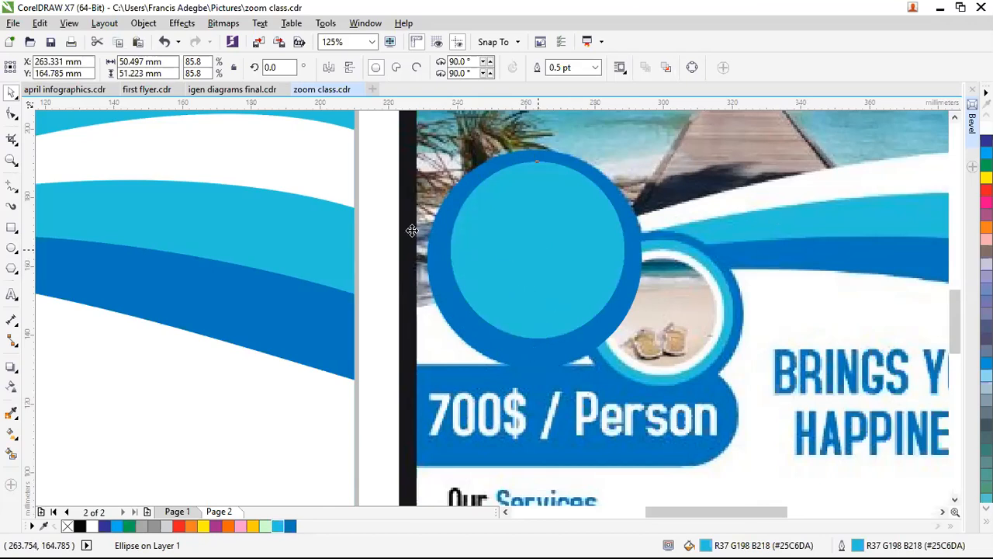
Step: Centre the cyan inner circle on the dark blue ring
left_click(380, 235)
left_click(557, 237)
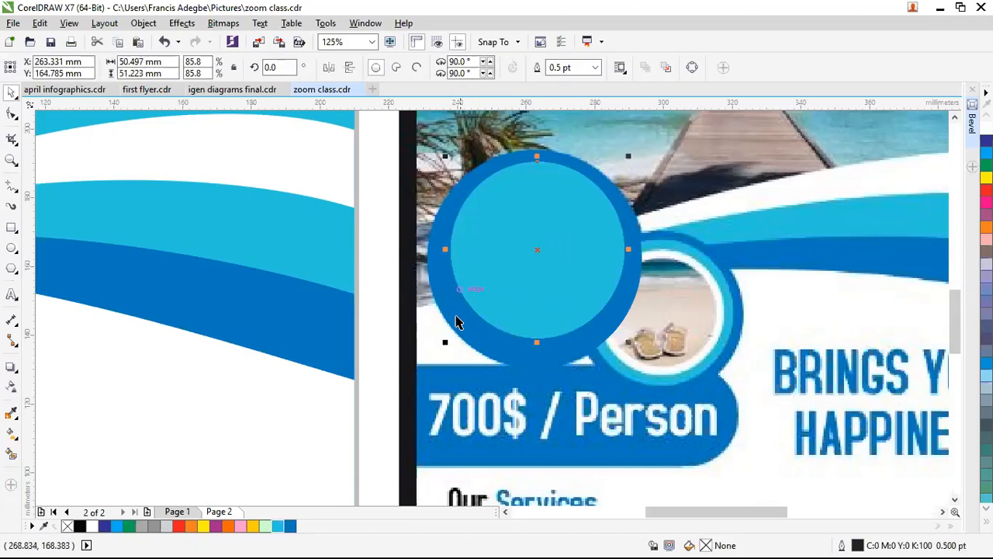
left_click(438, 305, "shift")
key("c")
key("Escape")
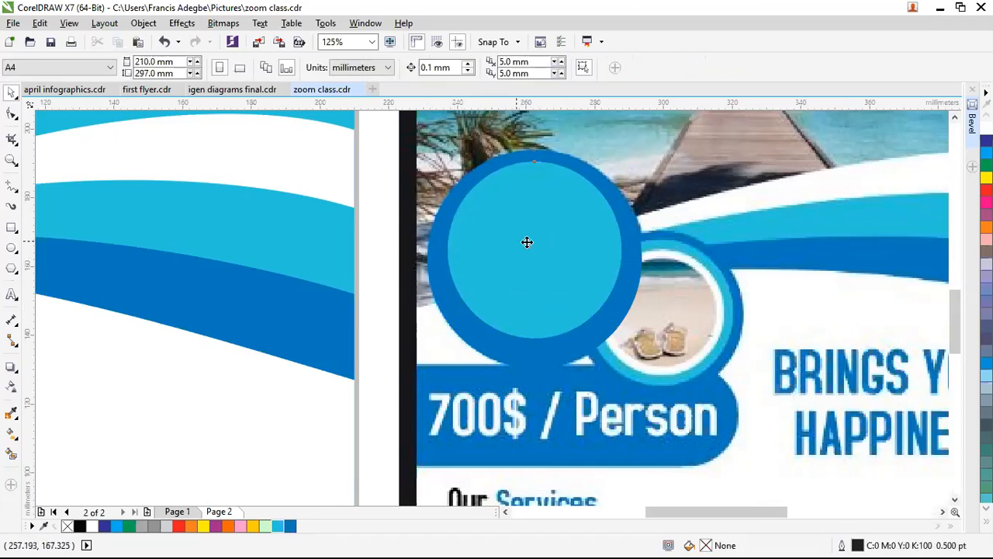
left_click(530, 248)
mouse_move(532, 252)
left_mouse_down()
mouse_move(541, 277)
mouse_move(541, 266)
left_mouse_up()
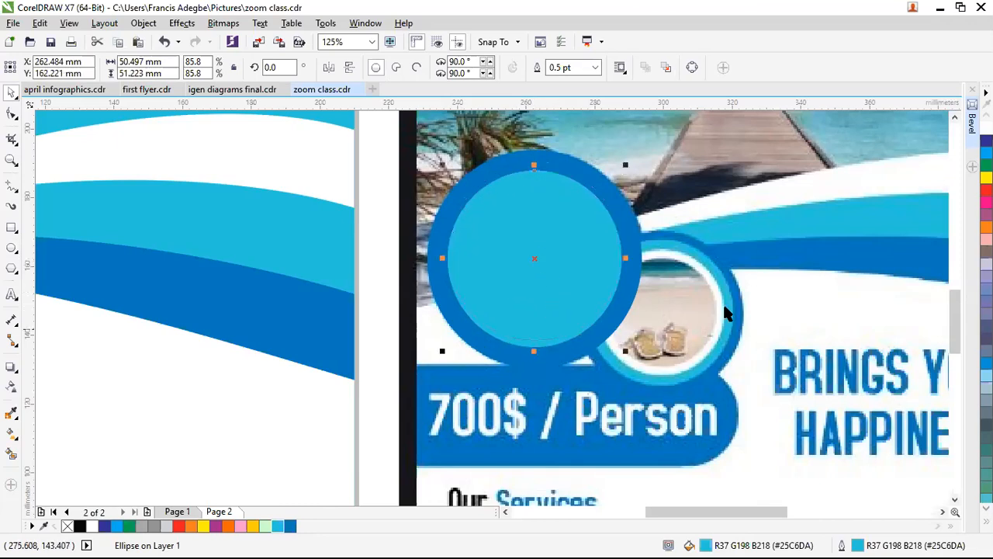
Step: Add a white 42.144 mm inner circle with a smaller 35.062 mm copy centred inside it
left_click(647, 252)
left_click(574, 249)
left_click_drag(626, 166, 612, 181)
key("ctrl+z")
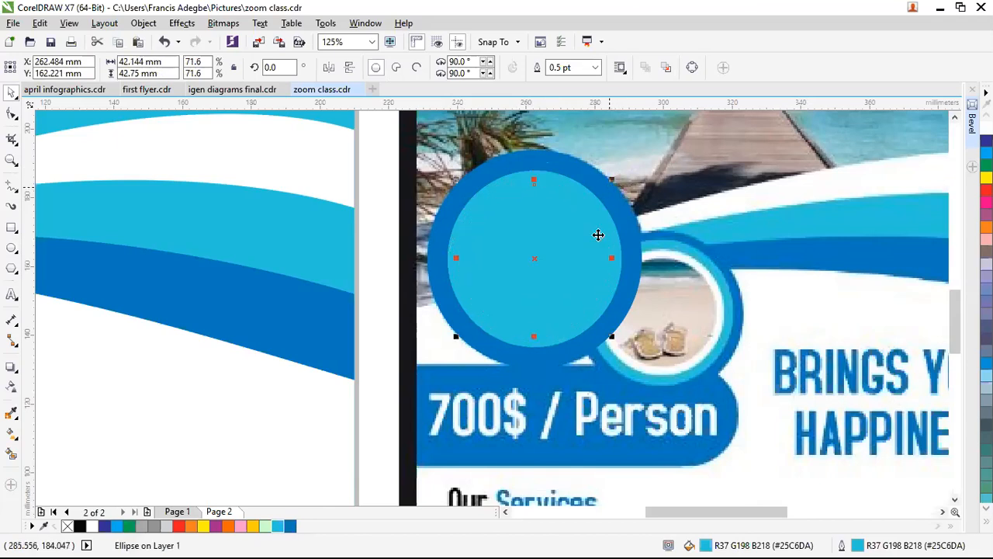
left_click(92, 526)
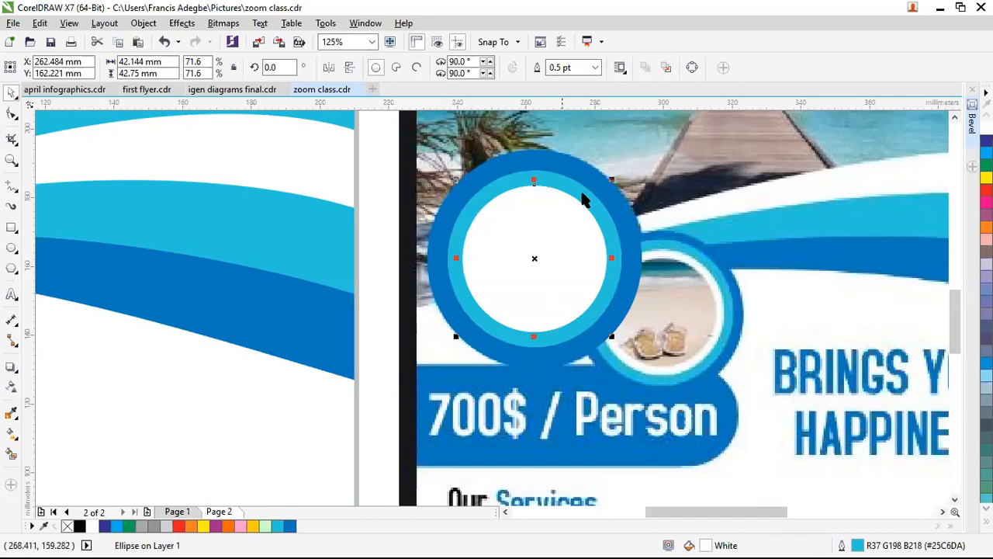
left_click_drag(612, 180, 598, 225)
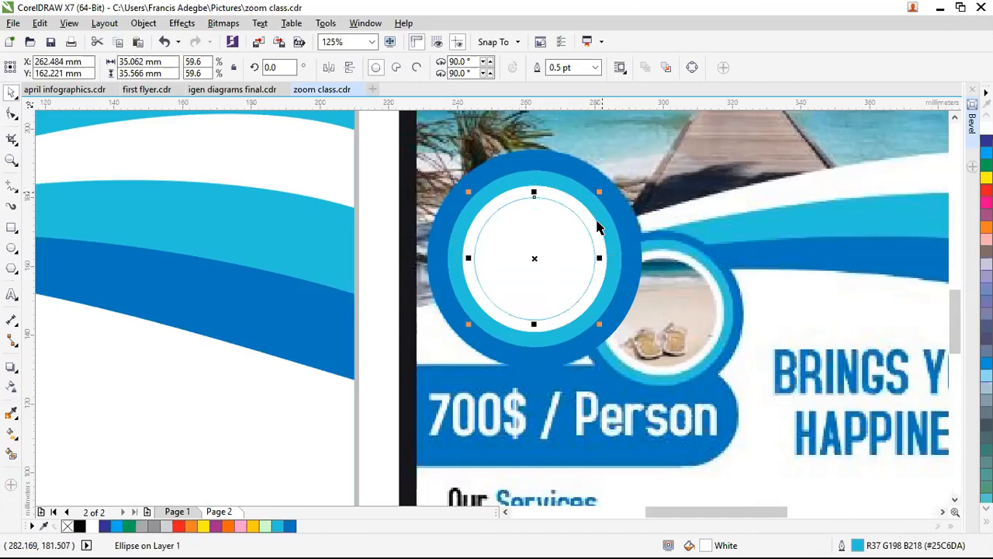
scroll(494, 367, "down", 2)
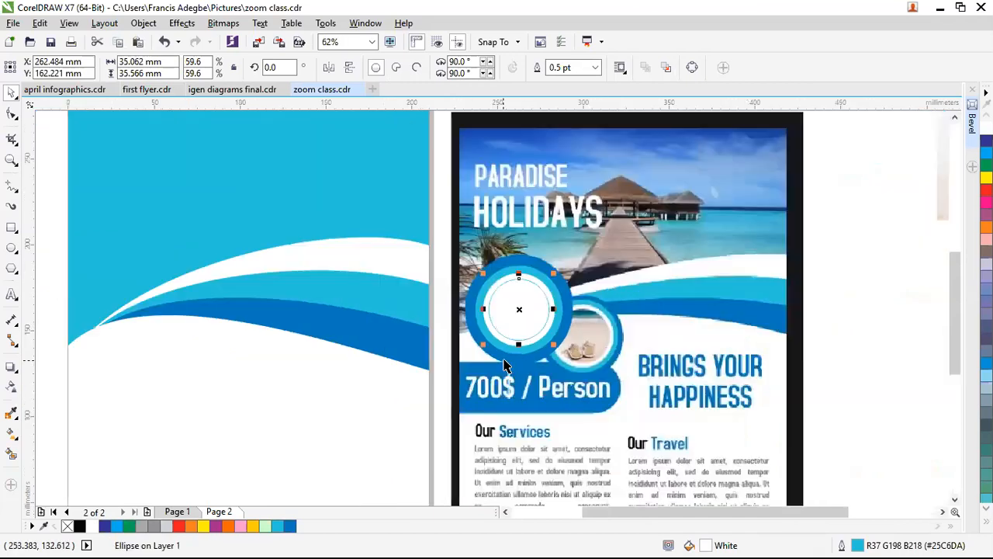
Step: Move the four ring circles onto the page's wave and overlap a 44.924 mm copy at lower right
left_click(437, 237)
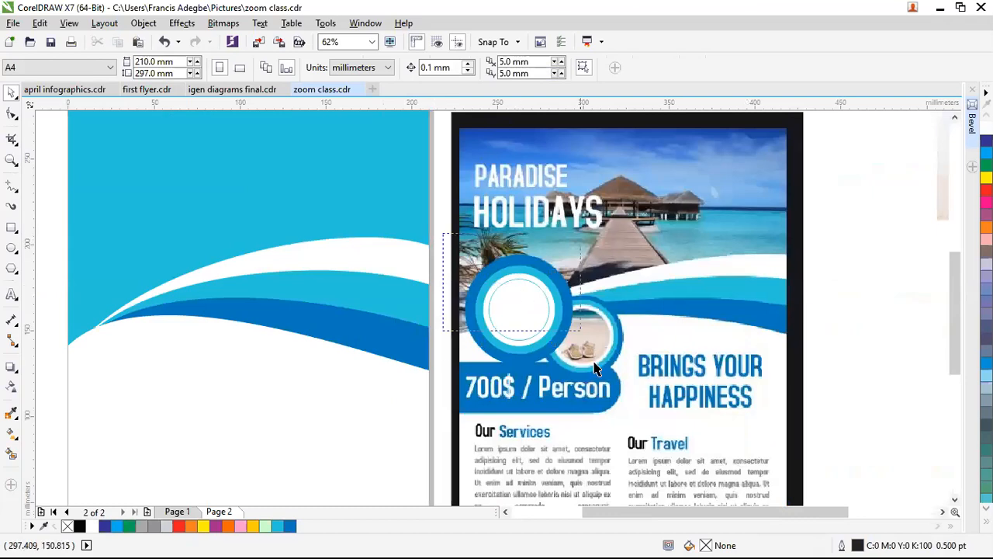
left_click(519, 316)
left_click_drag(479, 314, 199, 314)
left_click_drag(257, 253, 189, 326)
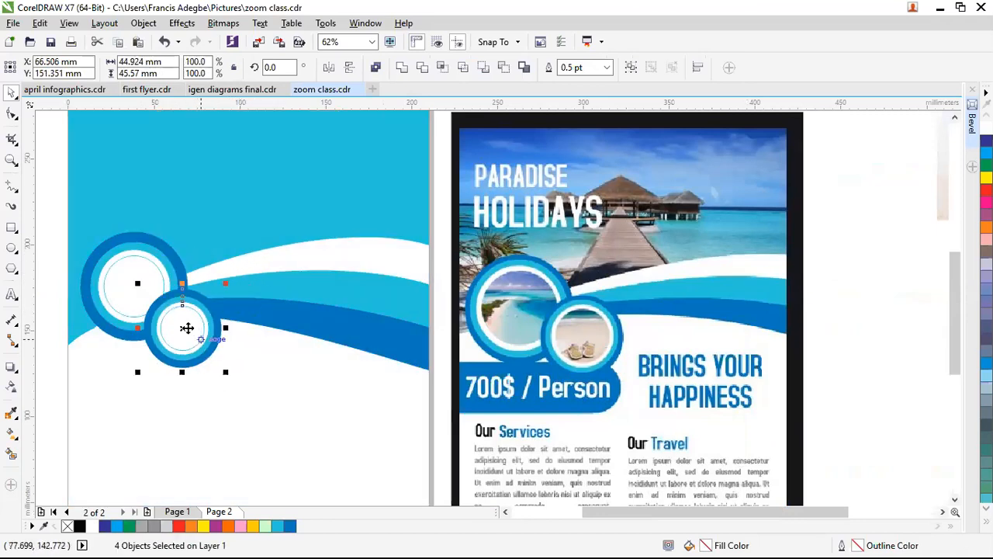
left_click_drag(181, 316, 182, 316)
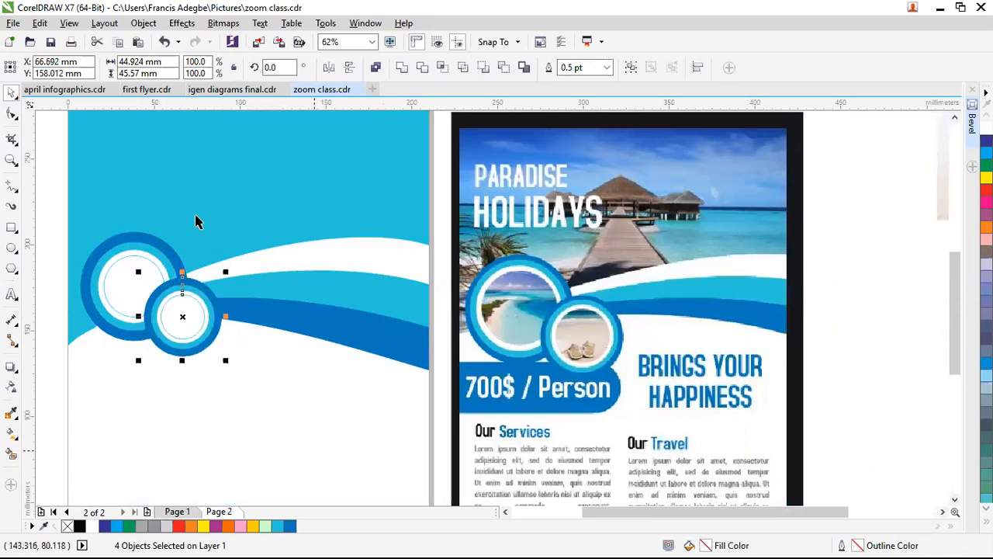
left_click(189, 275)
left_click(52, 263)
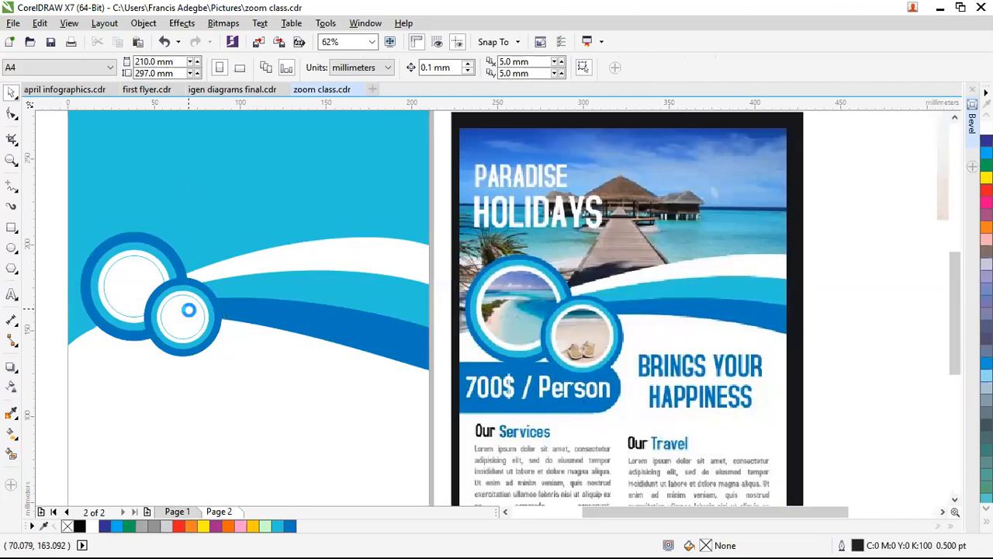
scroll(189, 310, "down", 1)
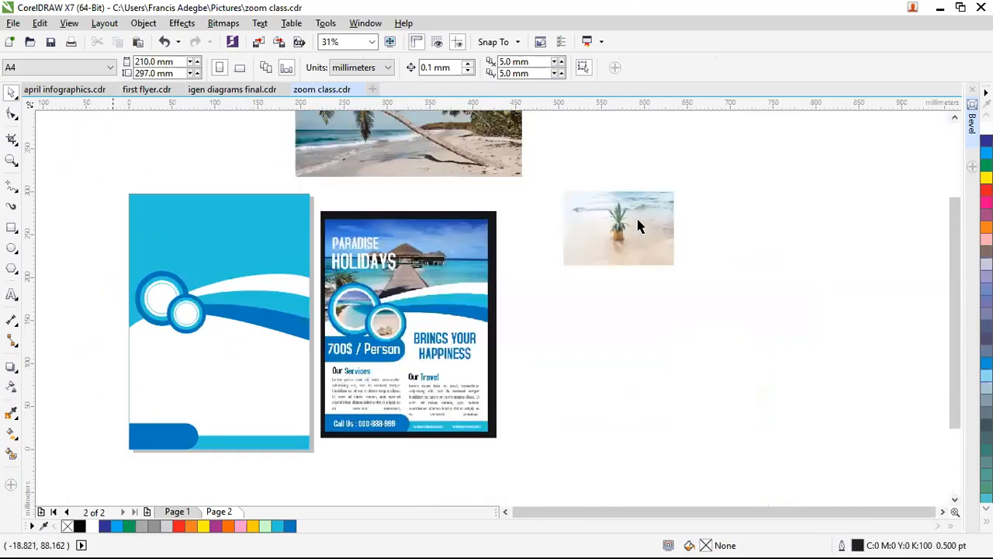
Step: Bring the pineapple photo onto the page, shrink it, and PowerClip it into the larger ring's centre
left_click_drag(640, 226, 638, 265)
left_click_drag(143, 249, 143, 249)
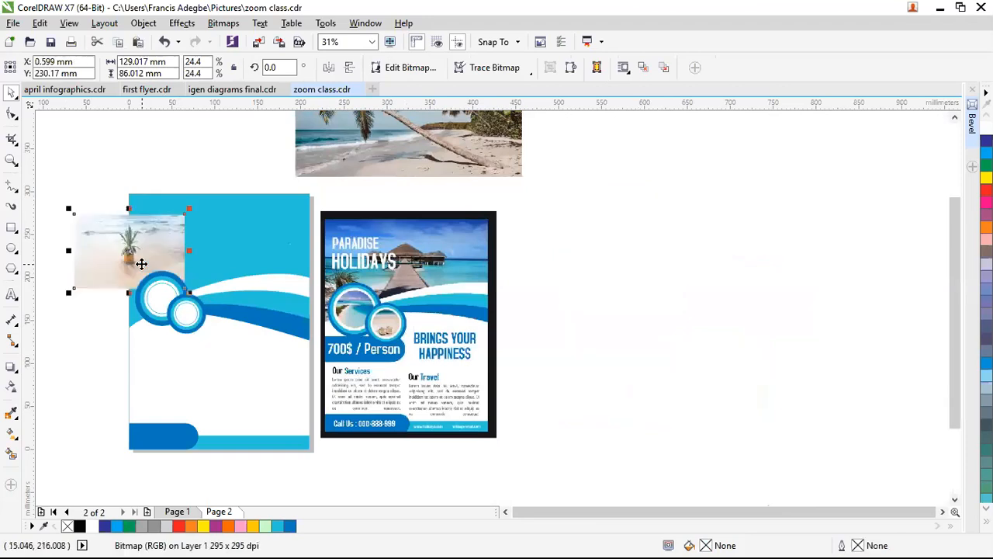
scroll(143, 260, "up", 2)
left_click_drag(159, 204, 214, 236)
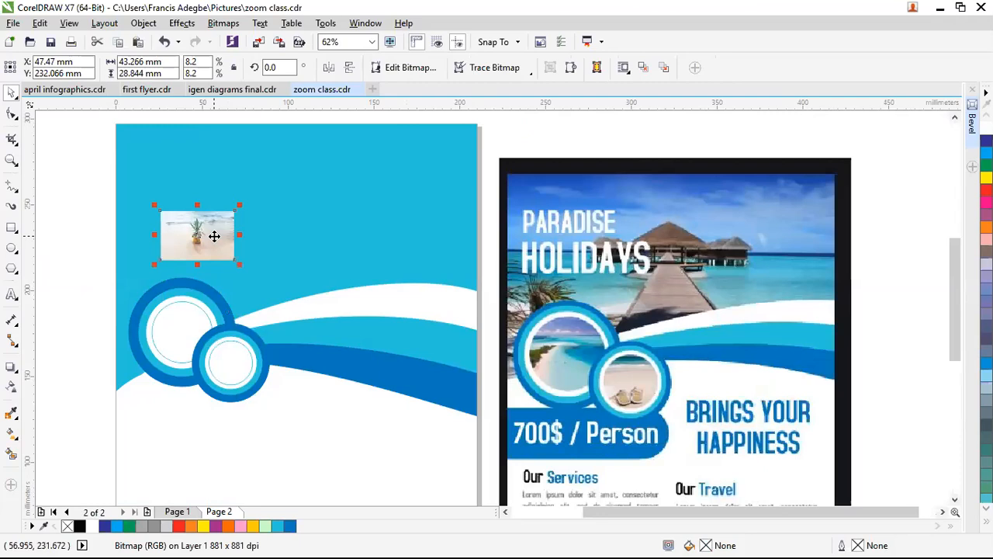
right_click(215, 232)
left_click(266, 136)
left_click(168, 327)
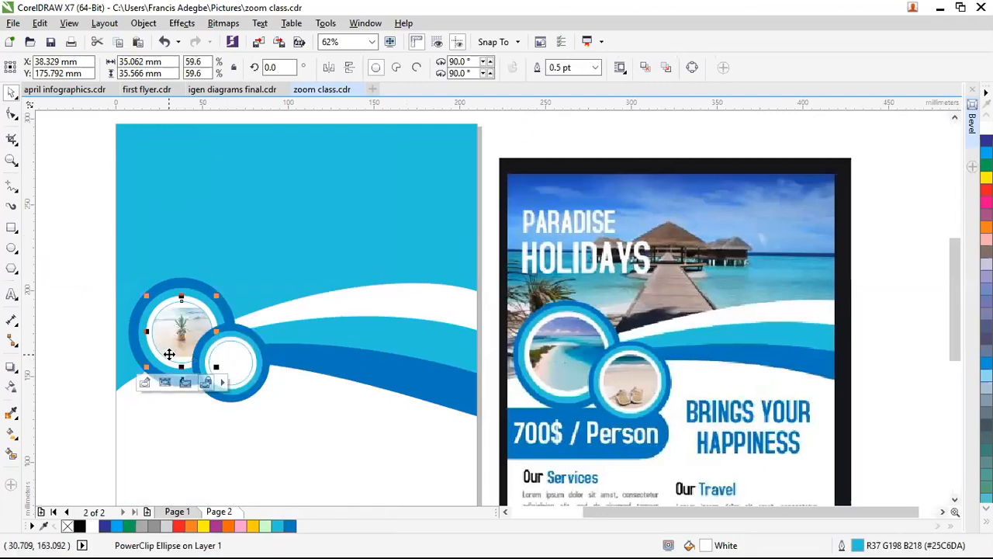
Step: Enlarge and shift the clipped photo so the pineapple is framed in the circle
left_click(145, 382)
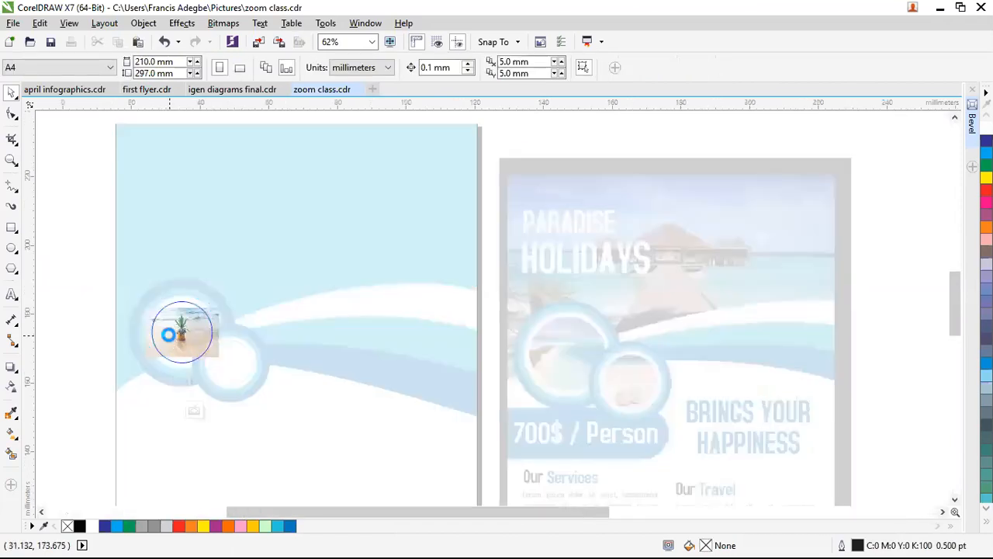
scroll(168, 334, "up", 2)
left_click(364, 419)
left_click_drag(368, 422, 418, 458)
left_click_drag(170, 261, 154, 236)
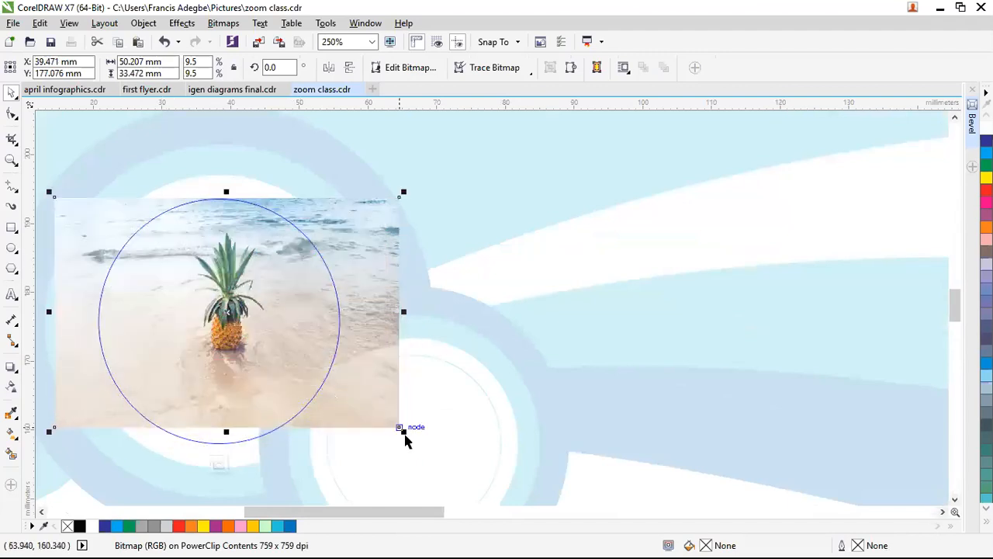
left_click_drag(404, 433, 430, 452)
left_click_drag(311, 382, 263, 366)
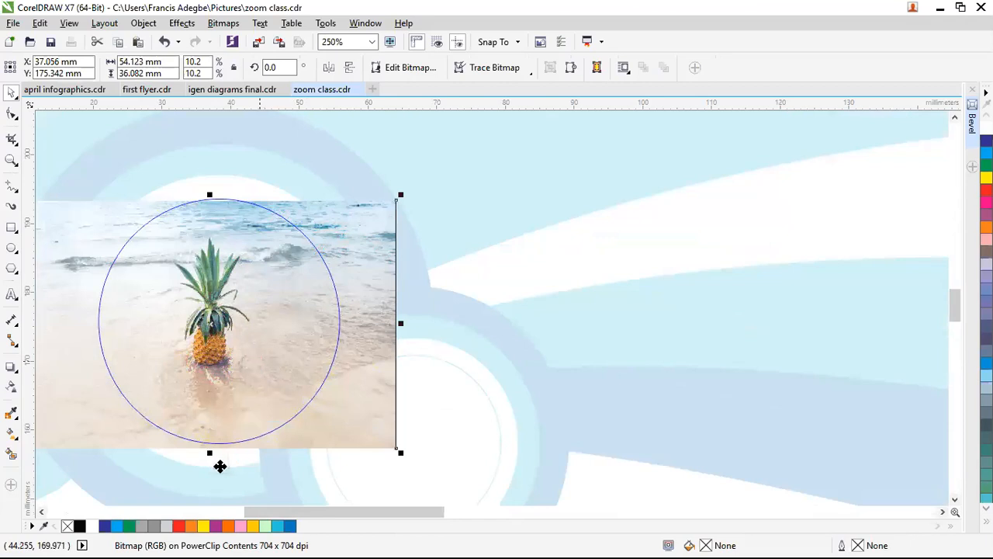
scroll(239, 345, "down", 1)
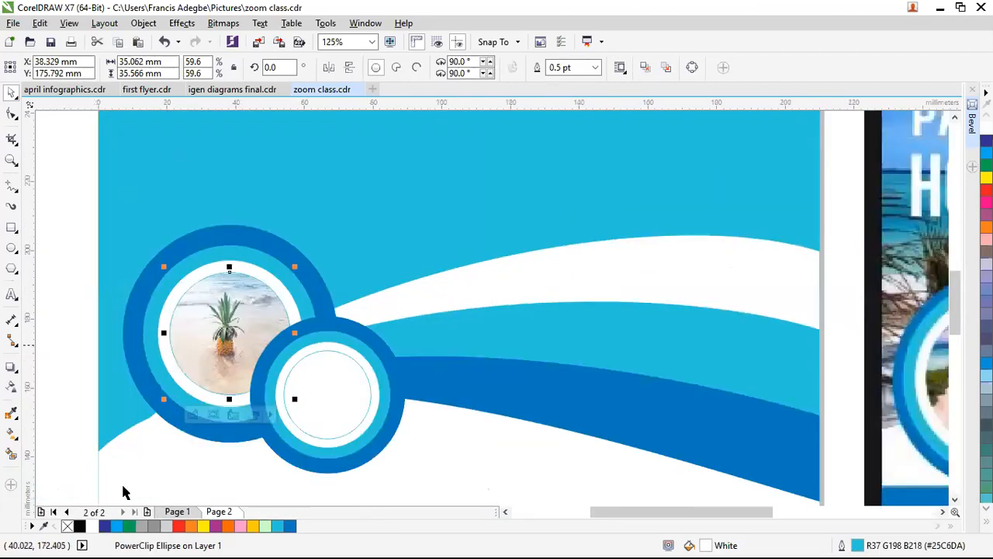
Step: PowerClip the pineapple photo copy into the small ring's centre and centre the pineapple
left_click(339, 362)
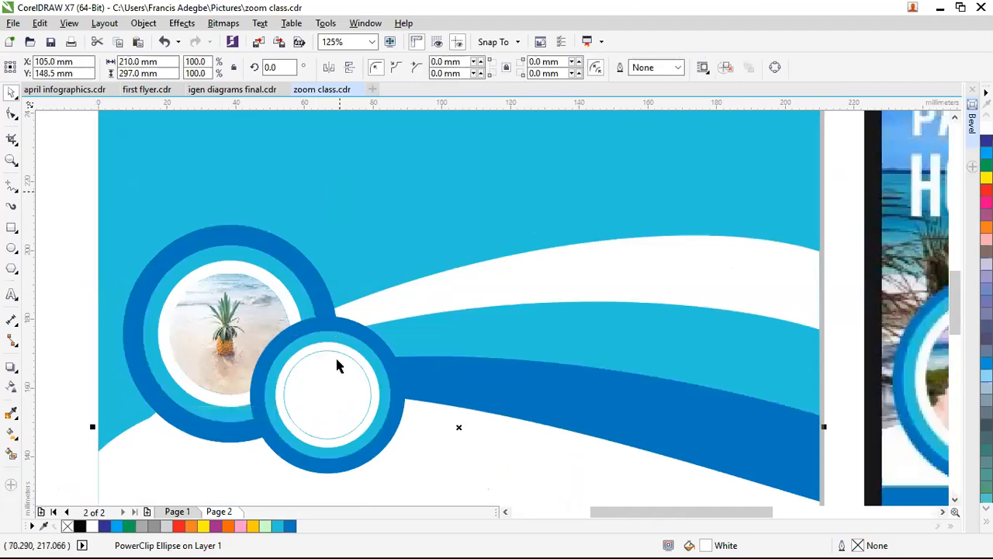
scroll(314, 347, "down", 1)
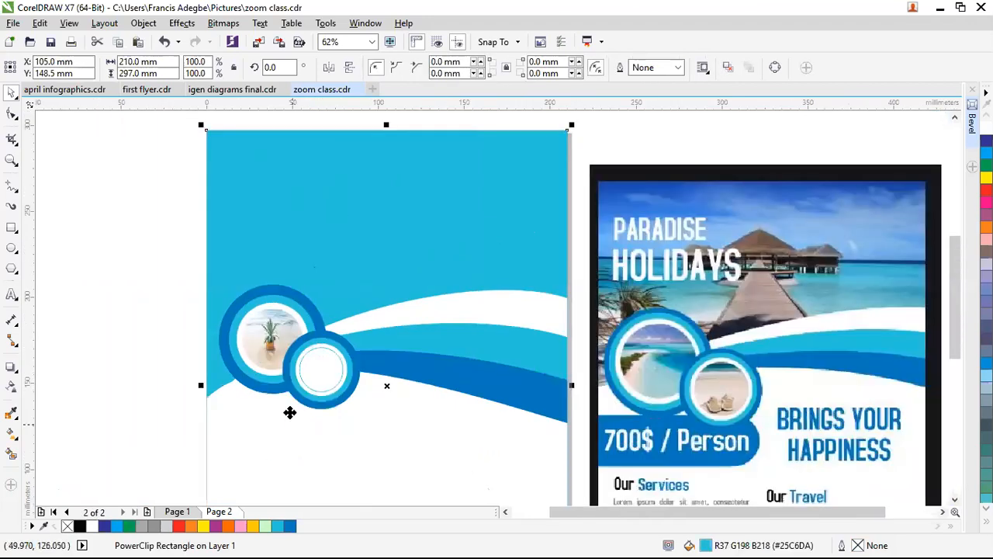
left_click(294, 363)
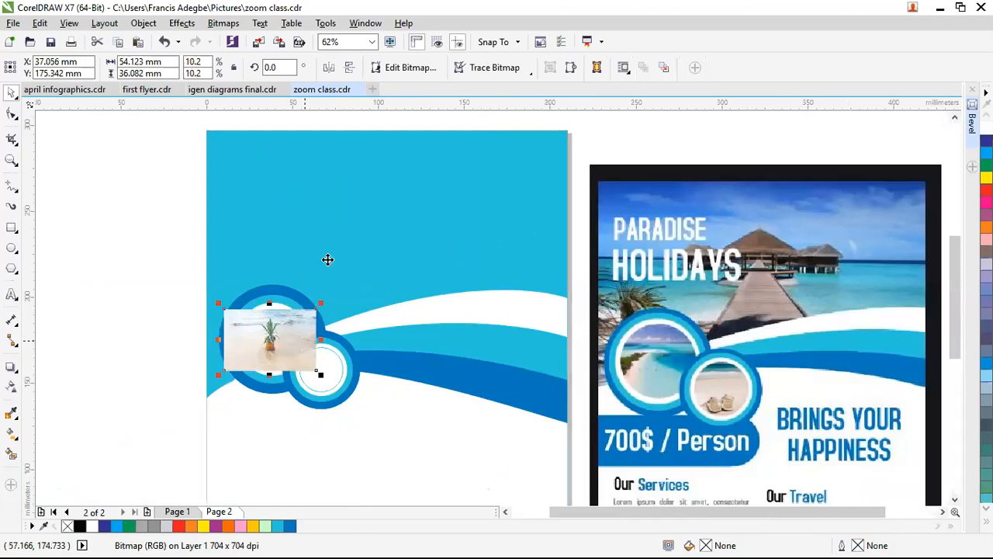
left_click(317, 380)
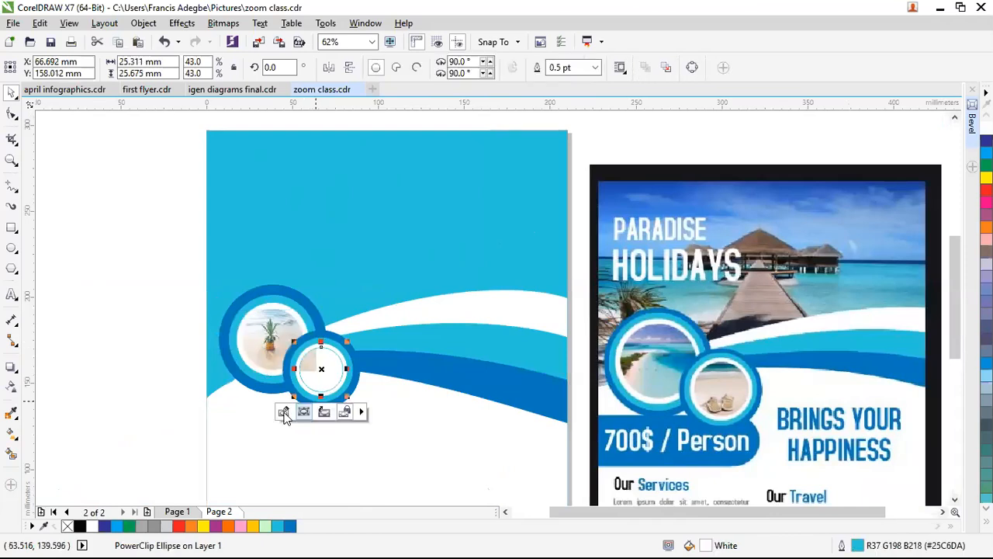
left_click(284, 417)
mouse_move(323, 359)
left_mouse_down()
mouse_move(331, 368)
mouse_move(321, 366)
left_mouse_up()
left_click(323, 413)
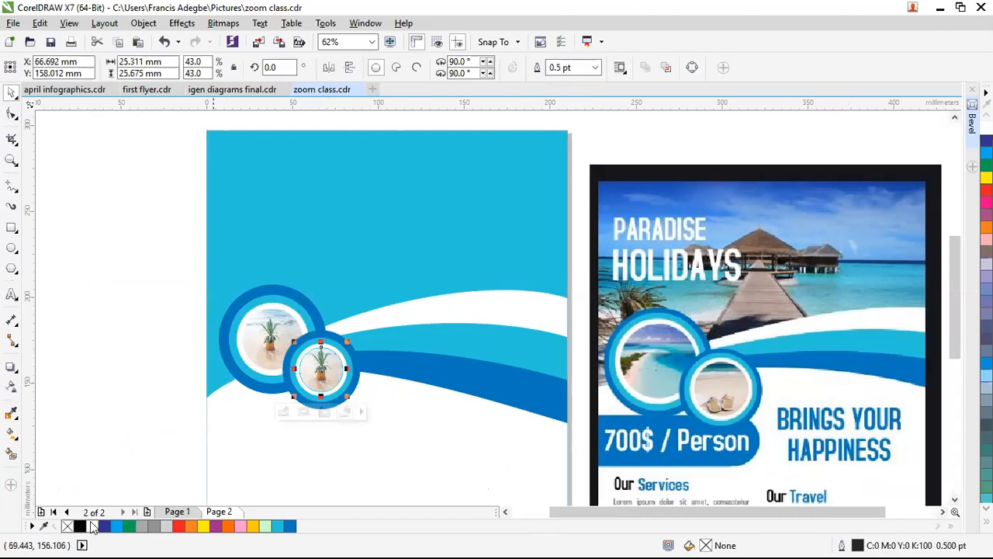
left_click(84, 388)
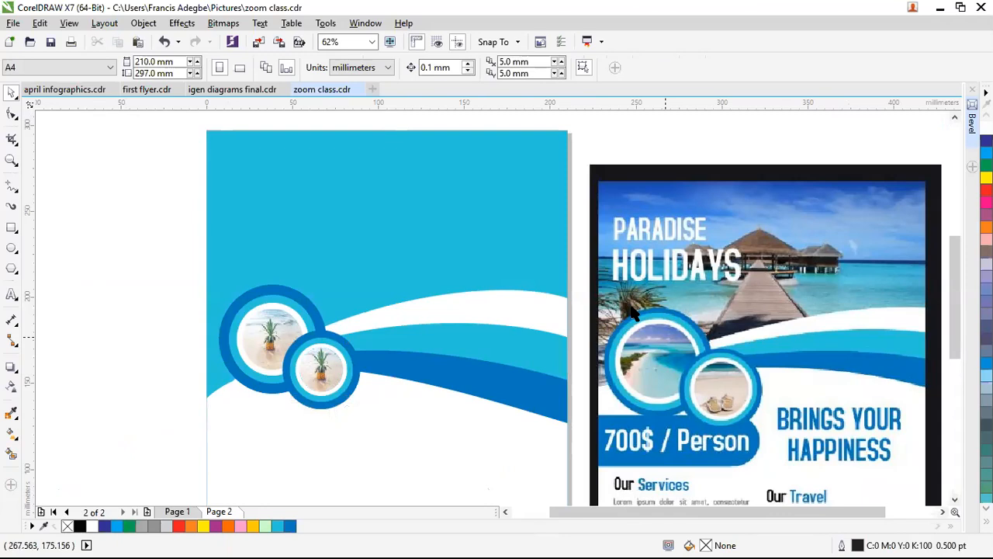
scroll(643, 276, "down", 2)
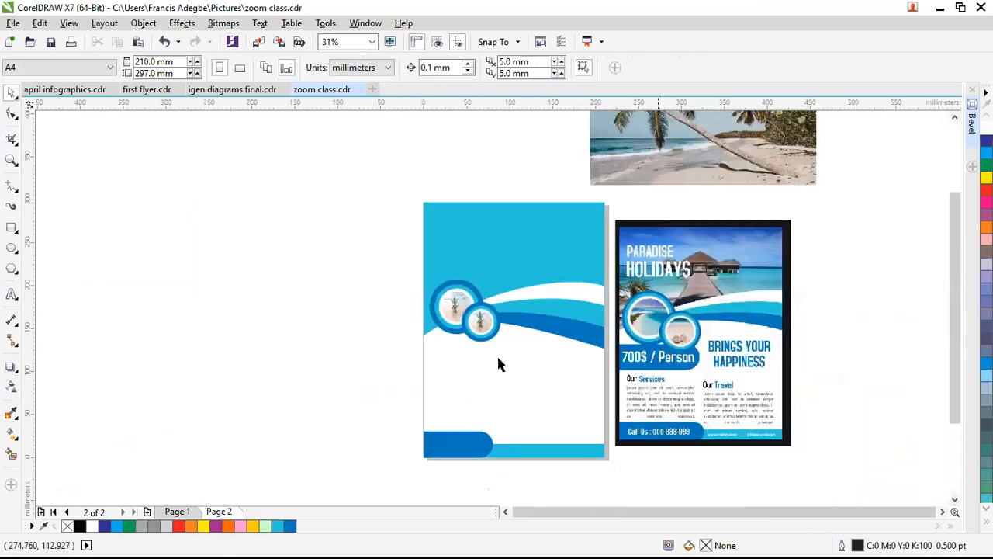
Step: Open and then finish editing the small pineapple circle's PowerClip contents
scroll(469, 343, "up", 4)
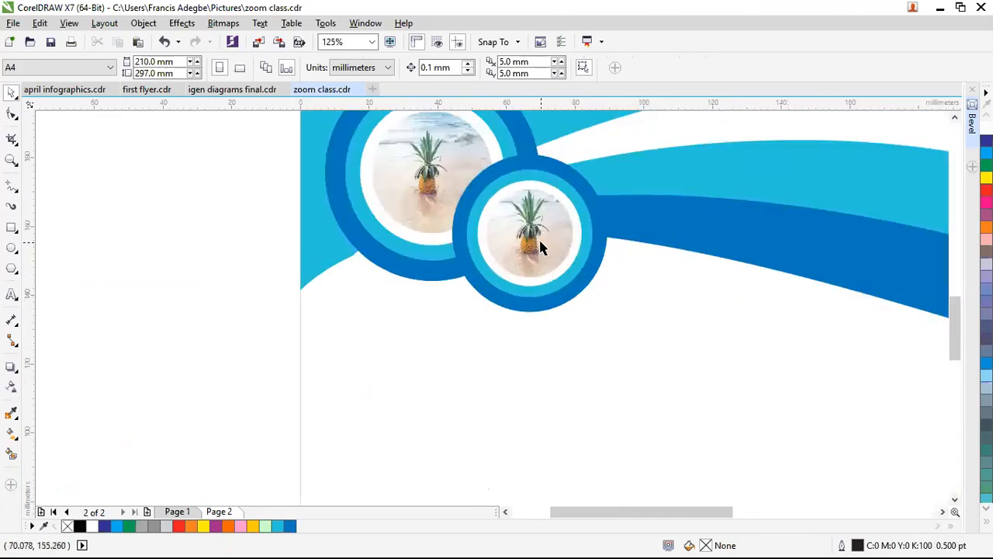
scroll(541, 246, "up", 2)
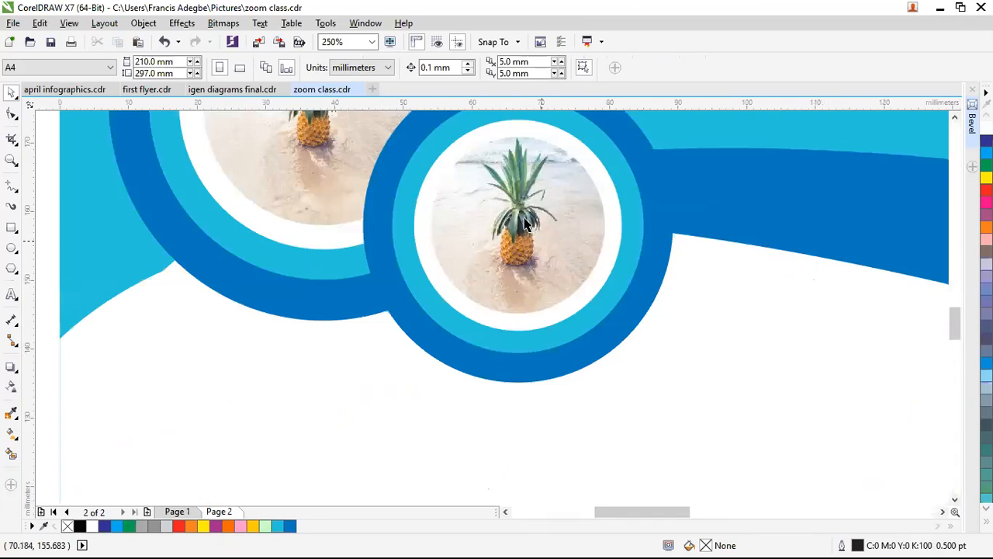
left_click(531, 259)
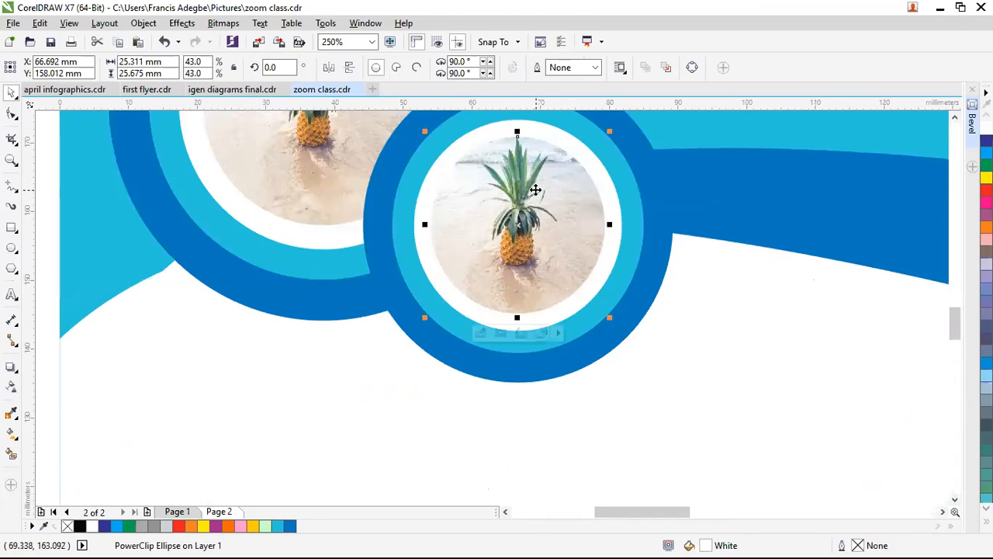
right_click(535, 190)
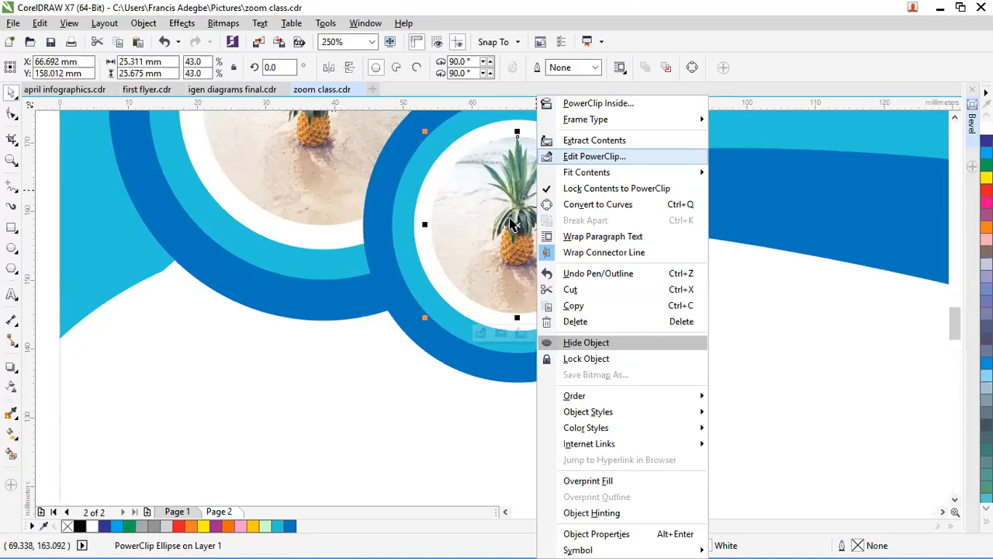
left_click(594, 156)
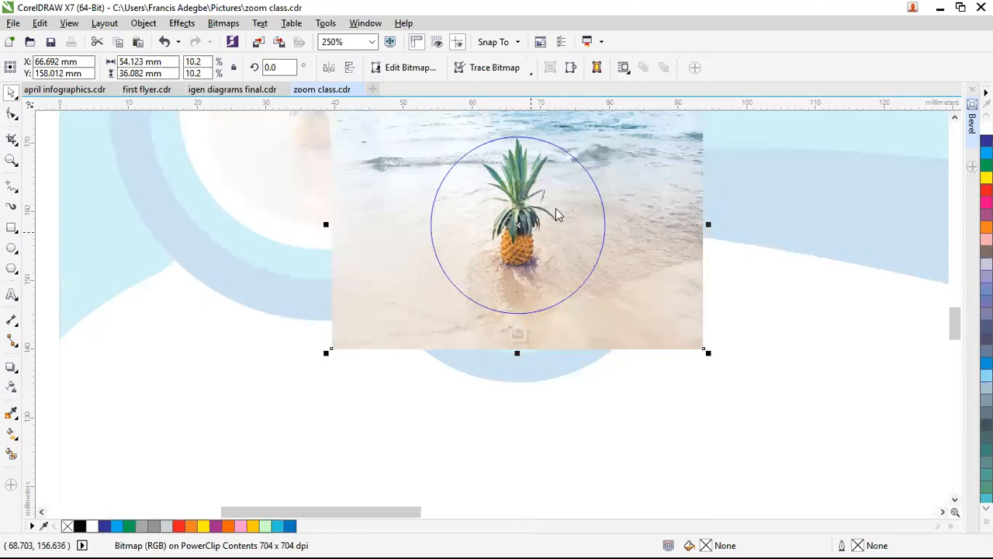
right_click(583, 208)
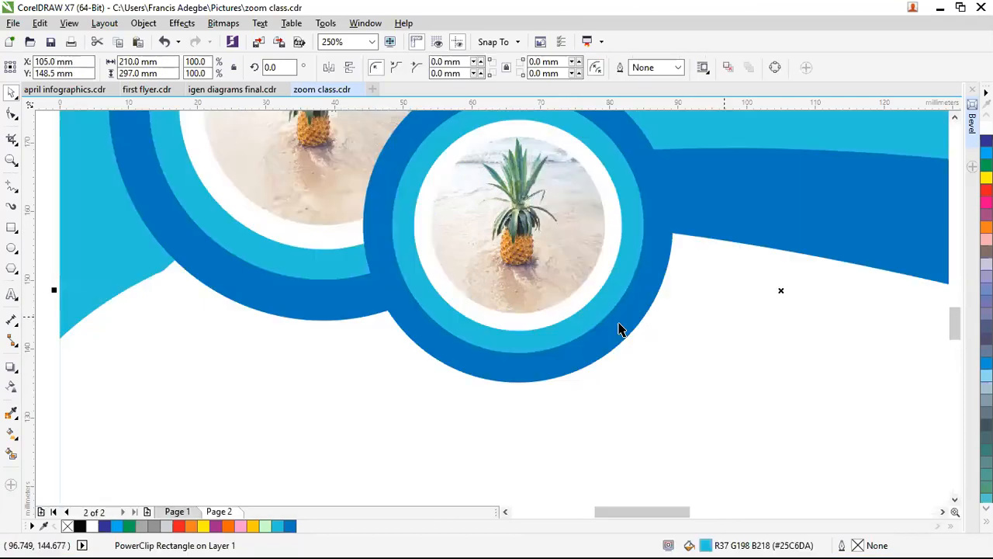
Step: Drag the palm beach photo onto the canvas just left of the flyer page
scroll(619, 326, "down", 2)
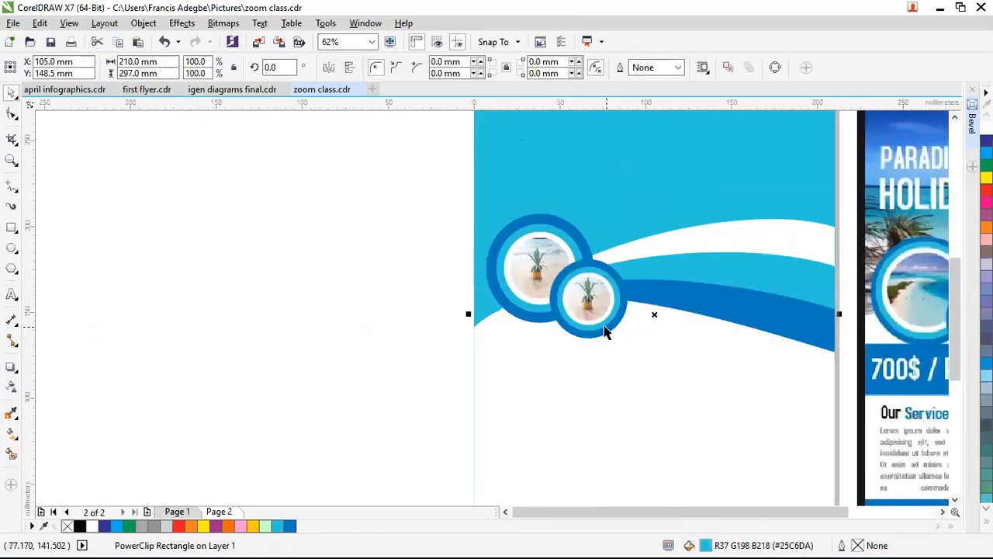
scroll(583, 337, "down", 1)
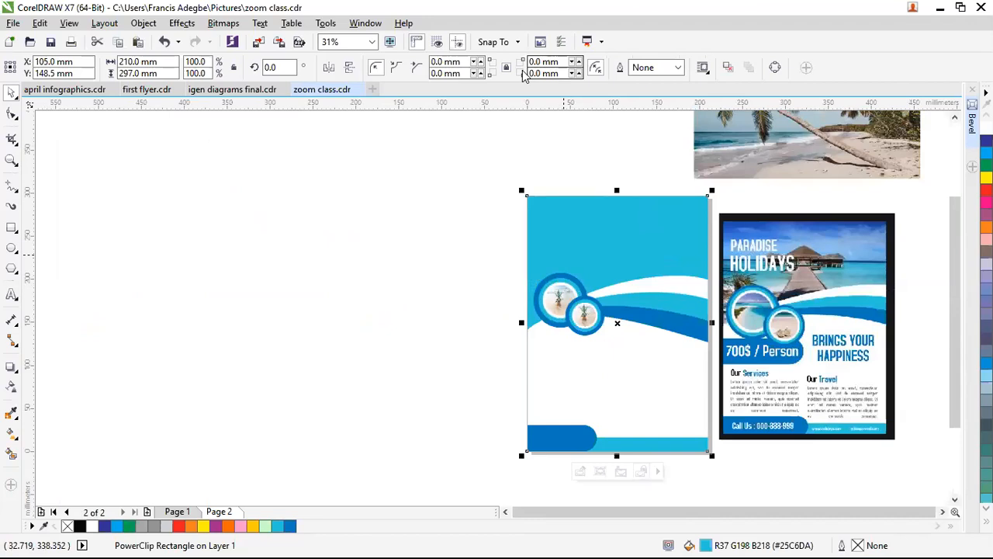
mouse_move(752, 159)
left_mouse_down()
mouse_move(448, 237)
mouse_move(334, 314)
left_mouse_up()
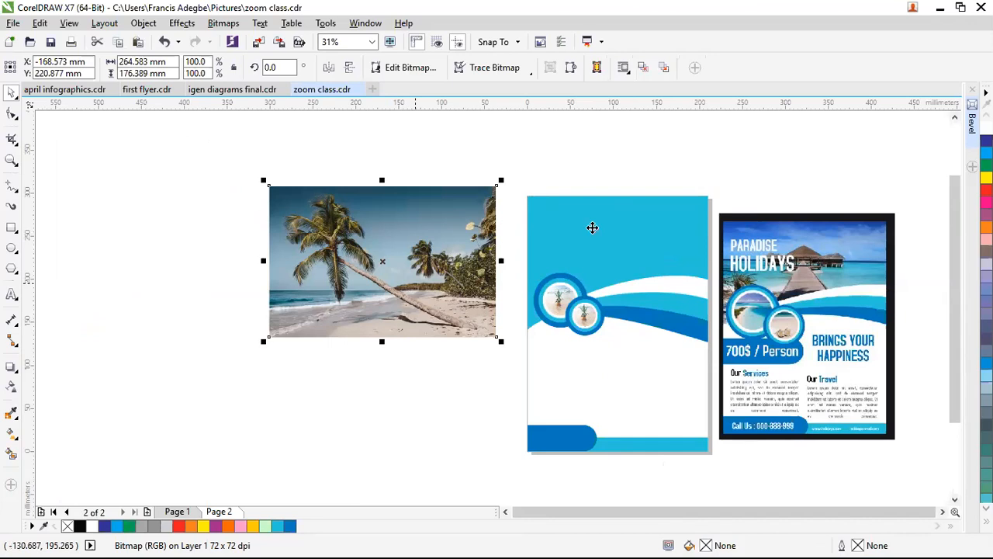
Step: PowerClip the palm beach photo into the page background rectangle
left_click(671, 359)
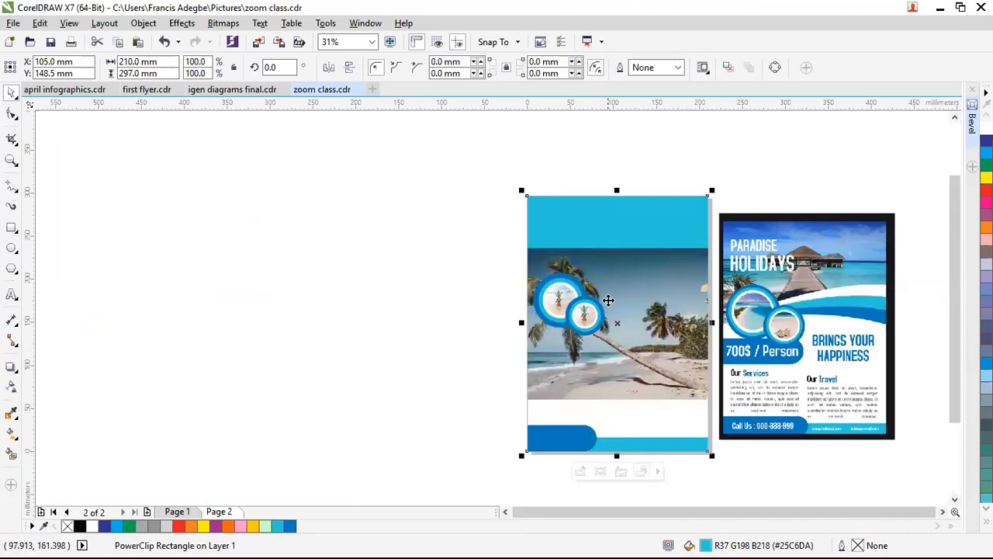
right_click(611, 213)
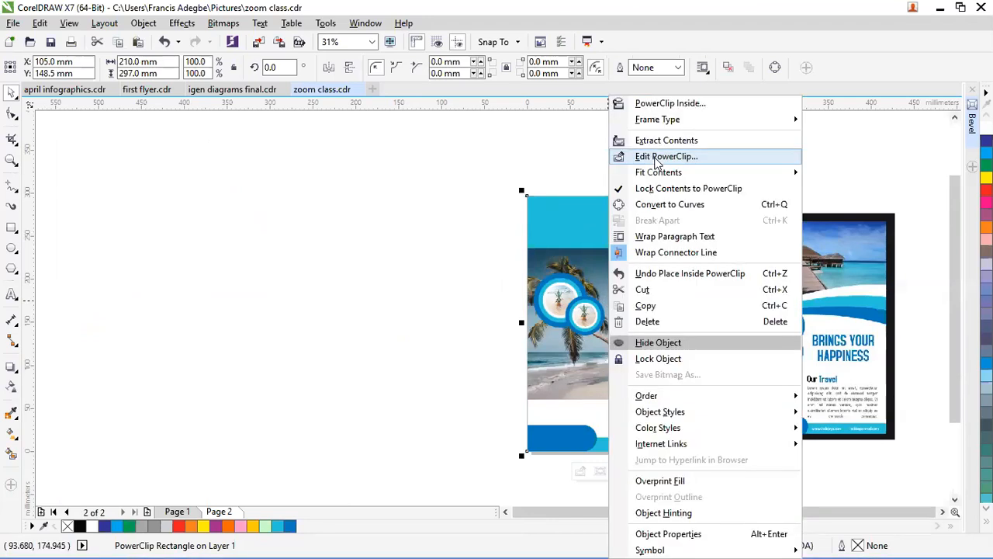
left_click(666, 156)
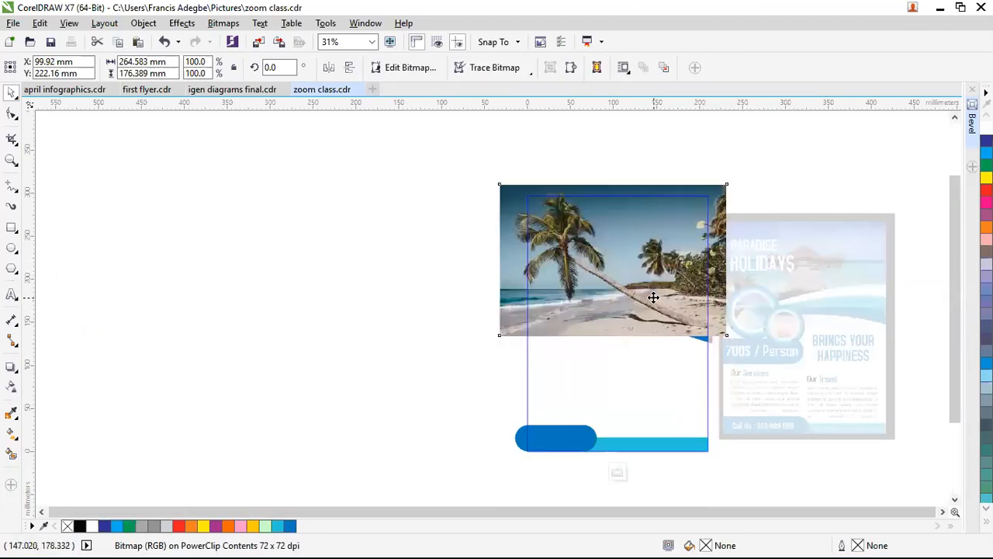
Step: Scale the beach photo to about 92% and set it across the top above the waves
left_click_drag(665, 318, 661, 312)
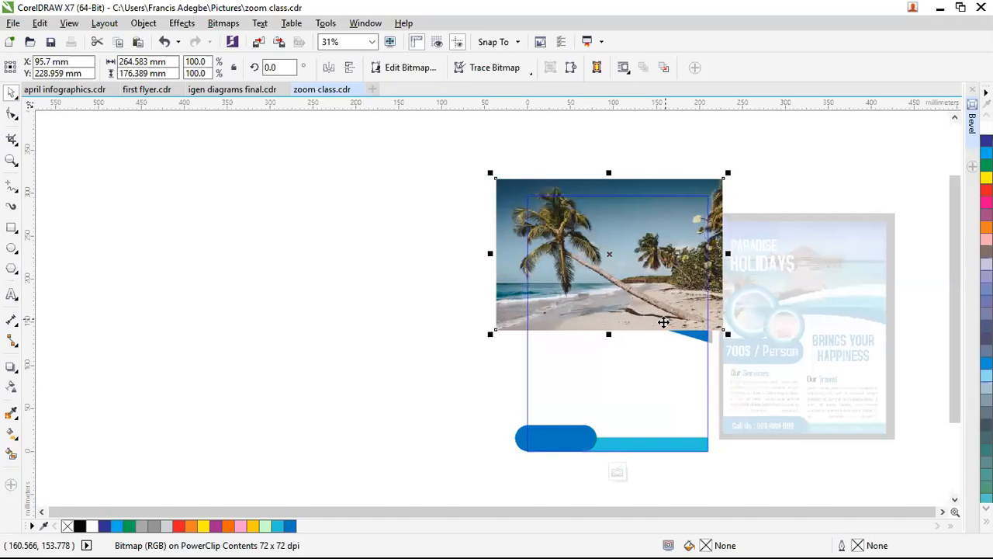
left_click(694, 331)
left_click(696, 333)
left_click_drag(490, 173, 513, 191)
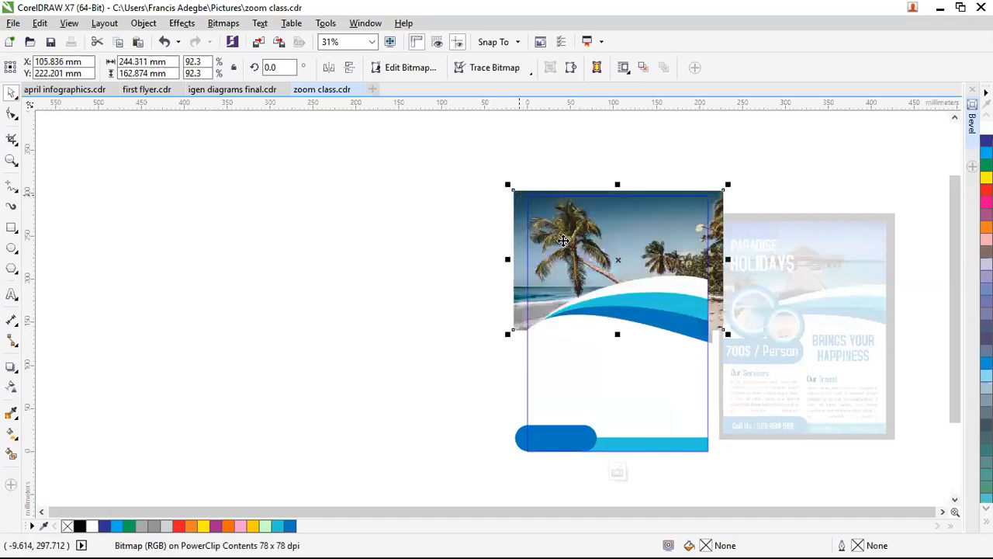
left_click_drag(637, 247, 639, 257)
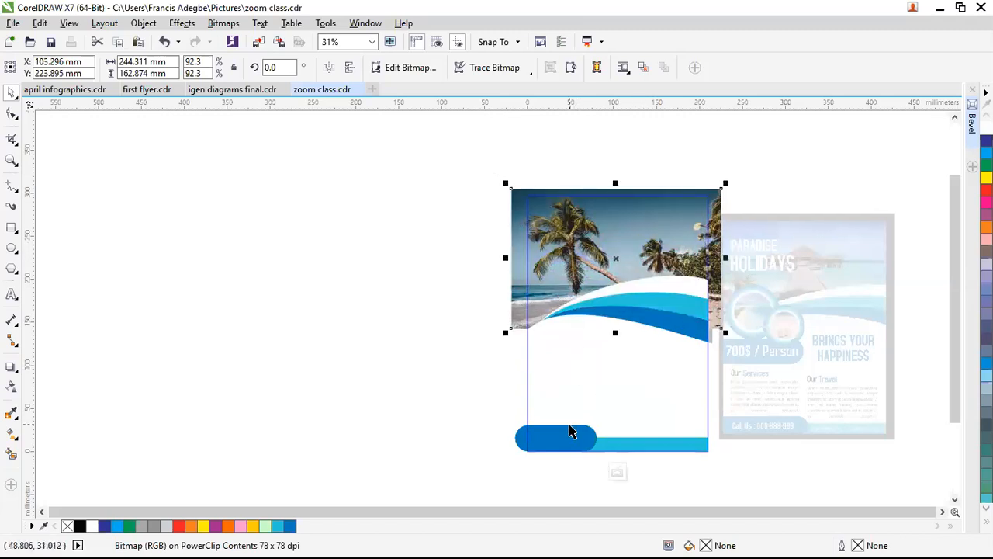
left_click(617, 471)
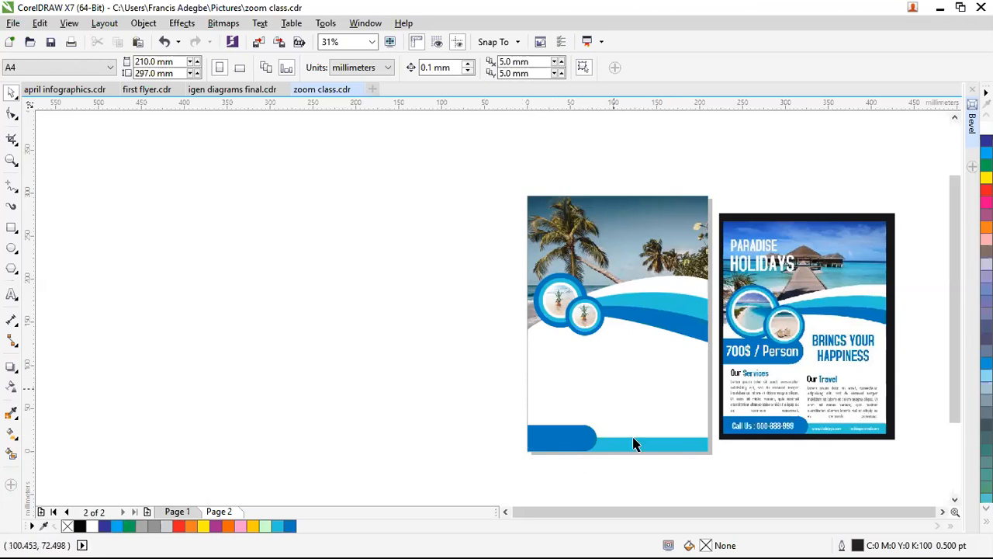
scroll(639, 443, "up", 1)
scroll(535, 336, "down", 1)
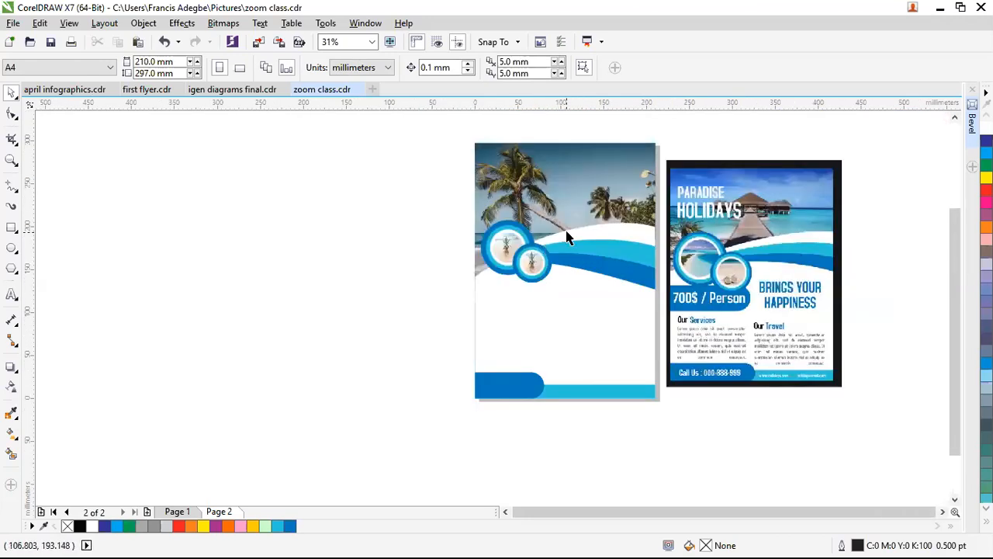
key("z")
left_click_drag(470, 136, 660, 404)
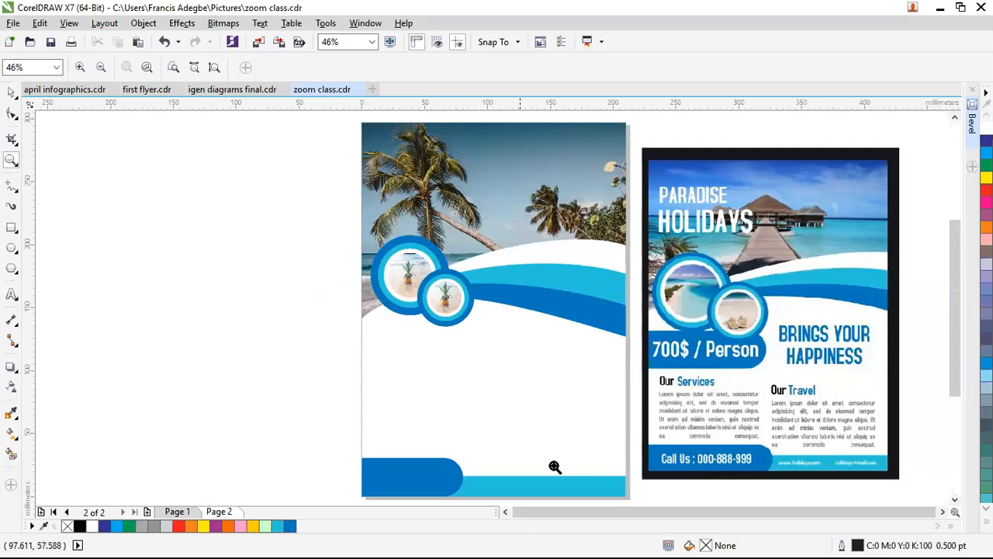
left_click(432, 452)
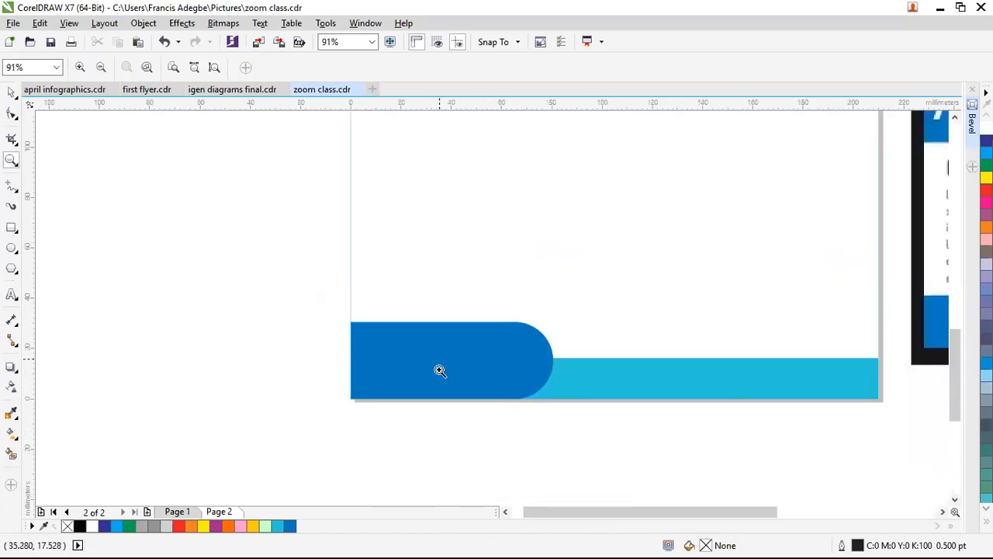
scroll(439, 369, "down", 2)
key("space")
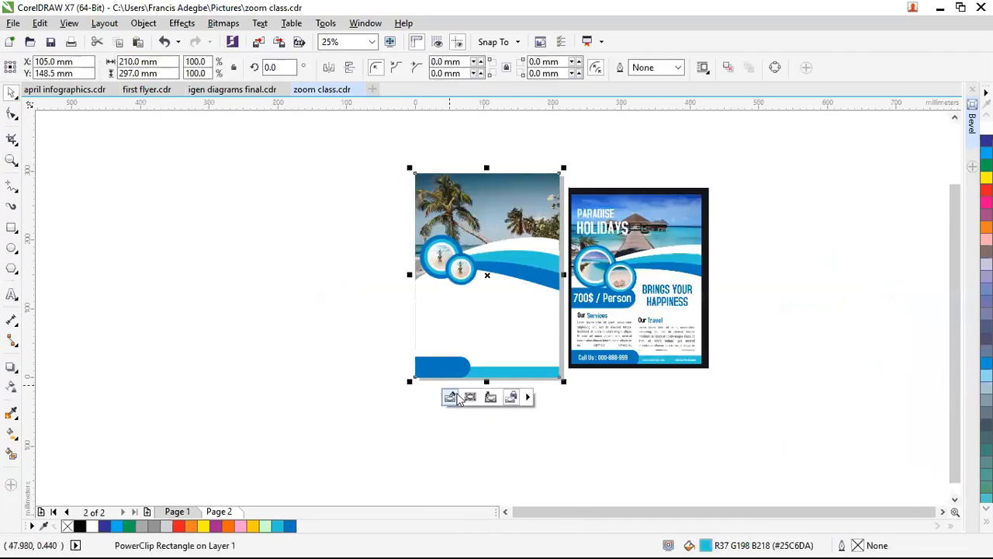
Step: Copy the bottom blue rounded bar inside the background up to sit just under the waves
left_click(451, 397)
left_click(454, 368)
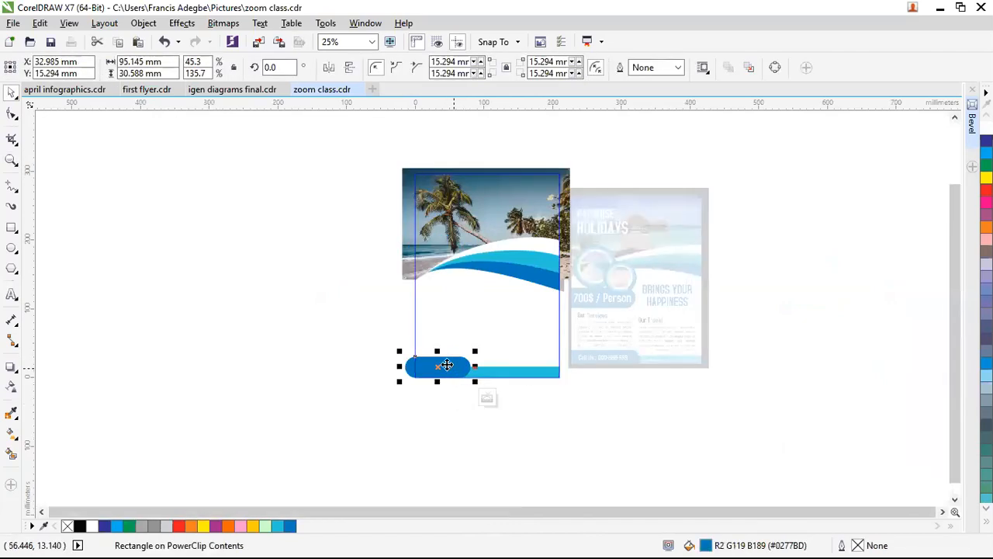
left_click_drag(439, 362, 450, 288)
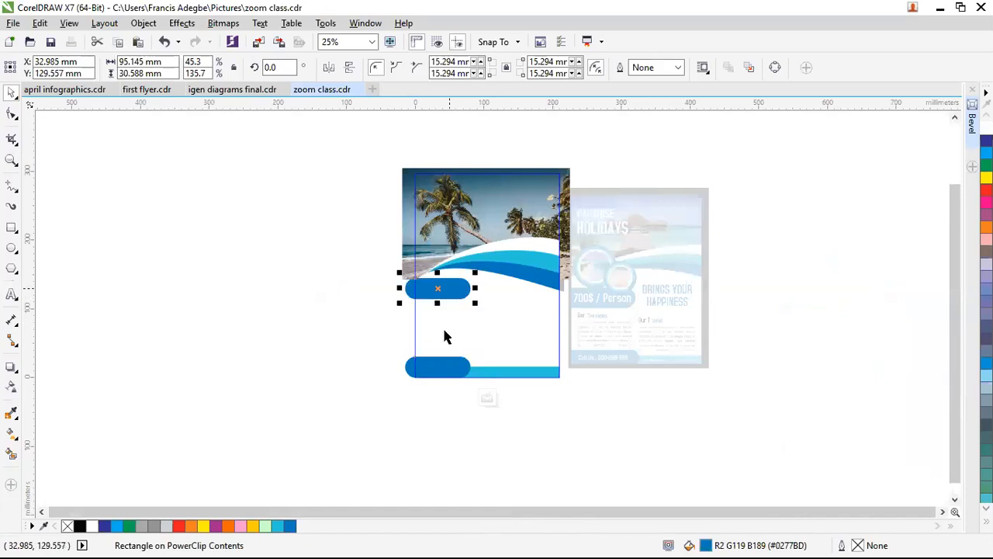
left_click(487, 411)
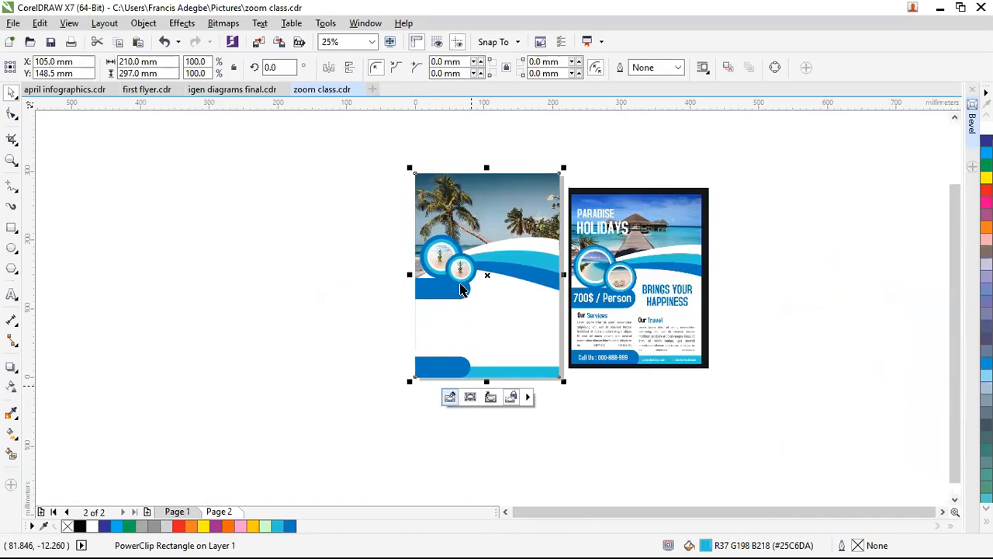
Step: Widen the new blue bar to 115.484 mm, a little wider than the bottom one
left_click(460, 289, "ctrl")
left_click_drag(472, 287, 489, 288)
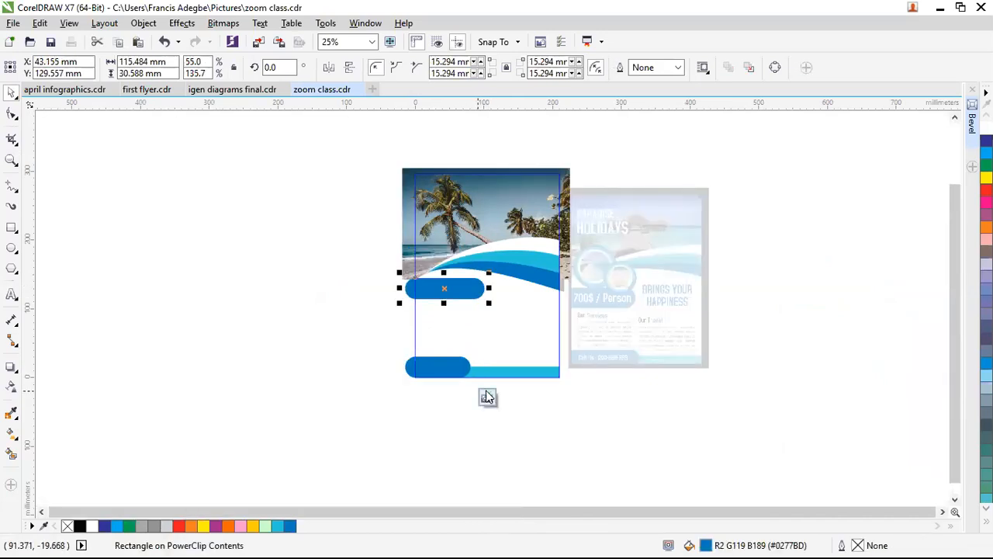
left_click(399, 471, "ctrl")
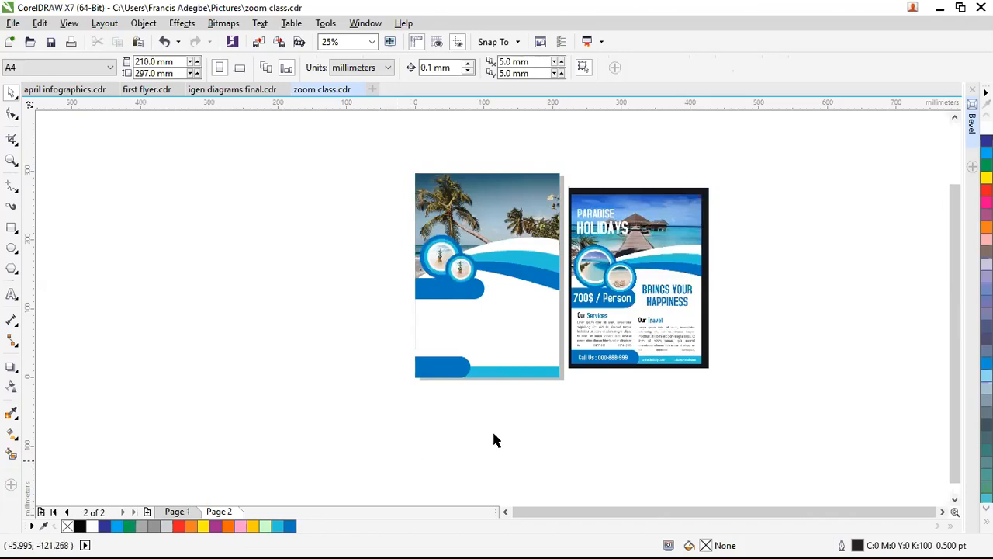
Step: Type the heading text PARADISE HOLIDAYS beside the pages
scroll(602, 387, "up", 1)
scroll(603, 387, "down", 1)
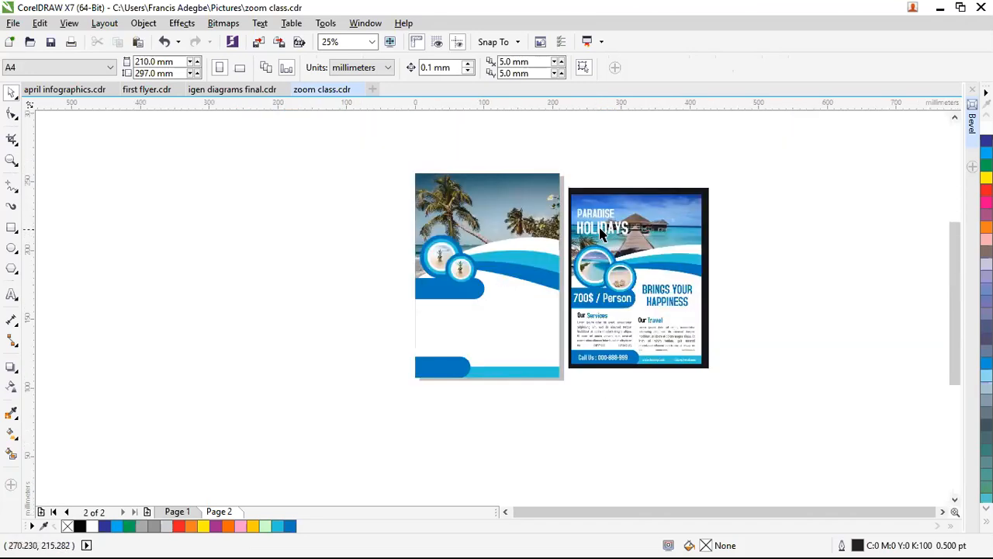
scroll(602, 250, "up", 1)
scroll(597, 276, "down", 1)
left_click(12, 294)
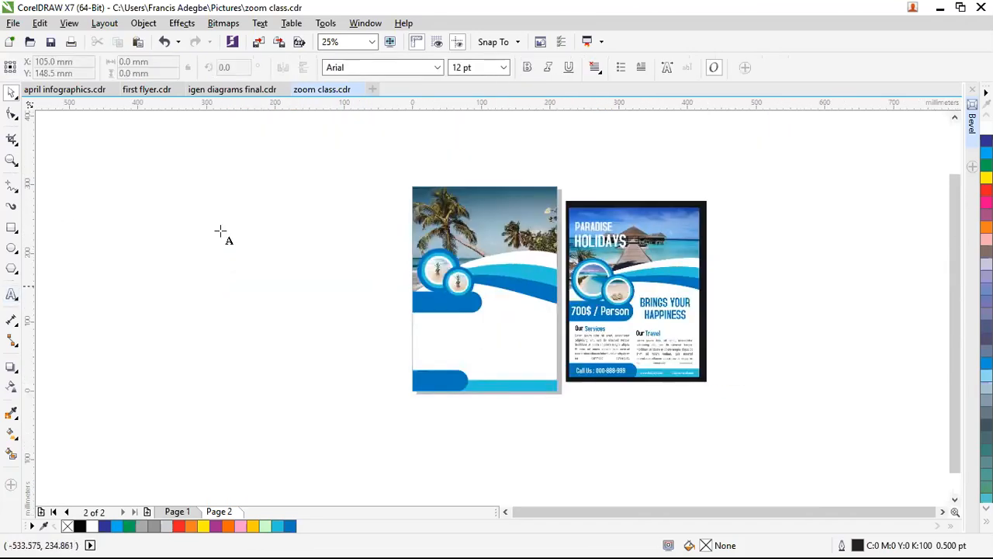
left_click(223, 232)
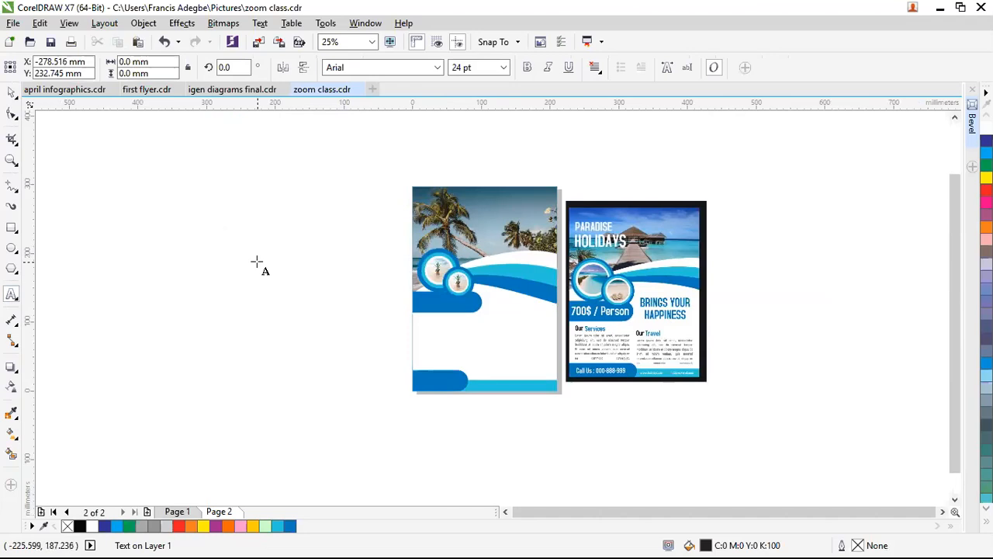
type("PARADISE")
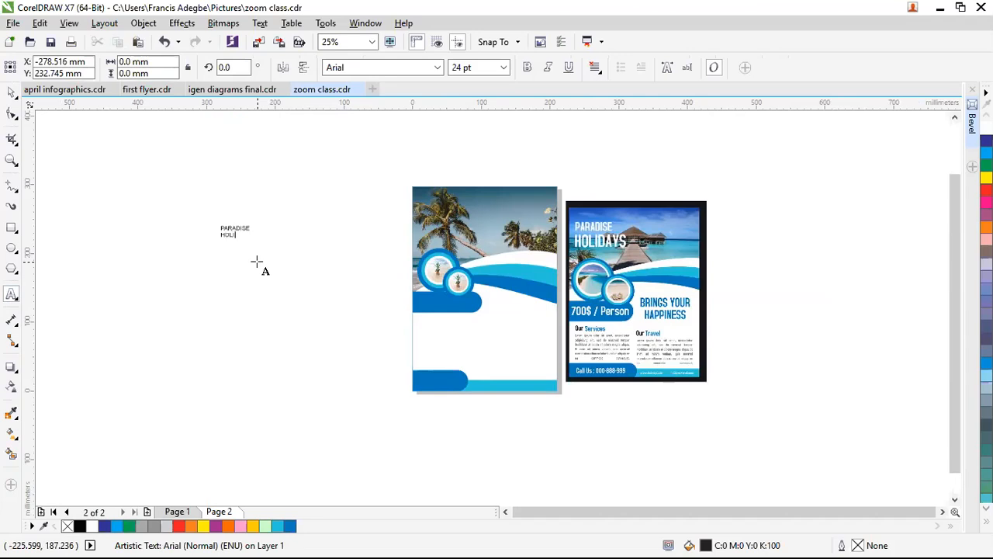
key("ctrl+space")
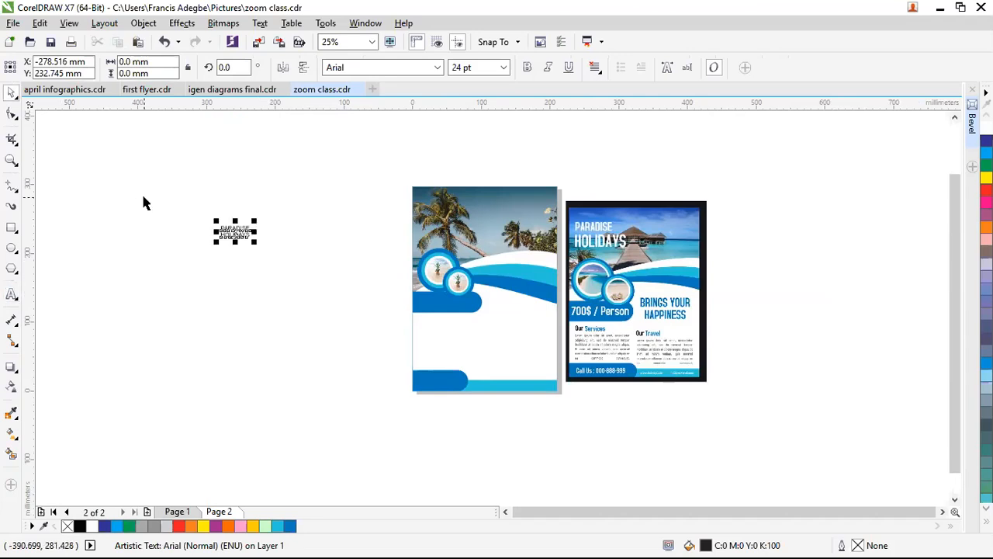
Step: Enlarge the heading, make it white, and fit it over the top-left of the beach photo
left_click_drag(255, 242, 338, 283)
left_click_drag(286, 238, 454, 237)
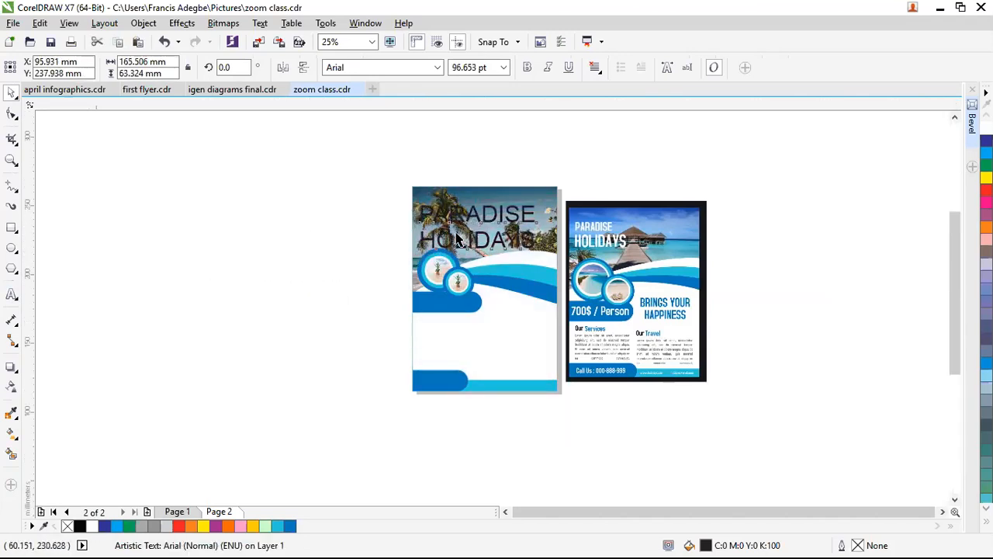
scroll(451, 233, "up", 1)
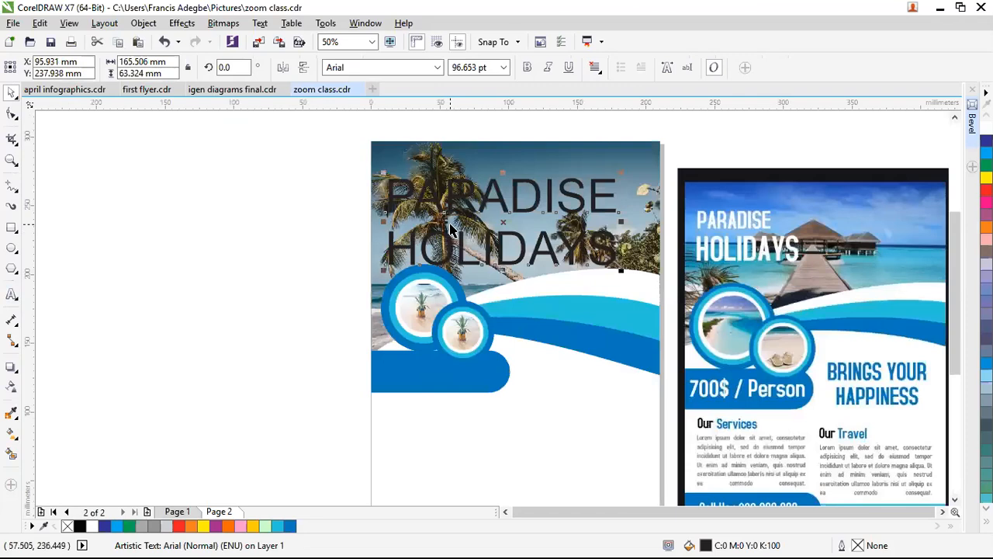
left_click(92, 526)
left_click_drag(621, 222, 577, 221)
left_click_drag(581, 173, 467, 186)
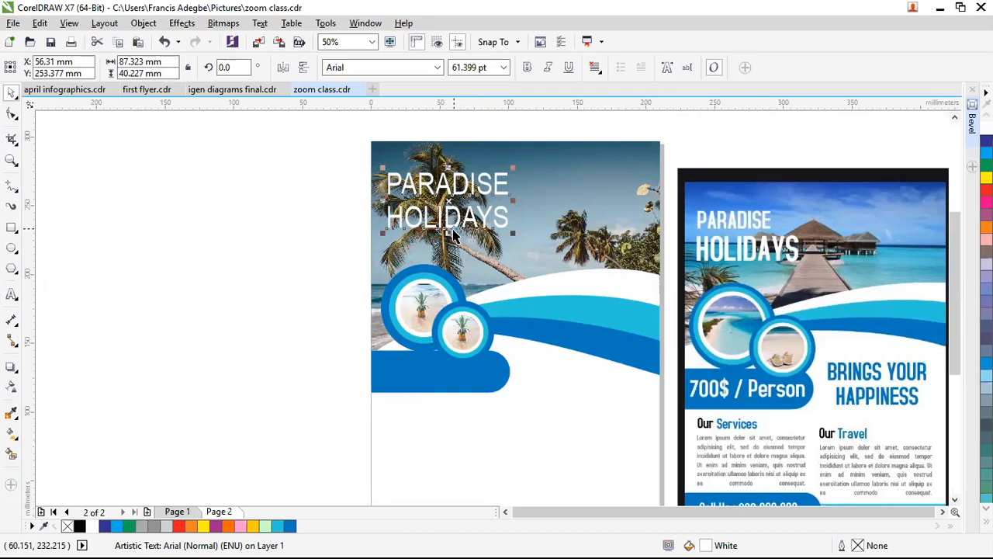
left_click(315, 260)
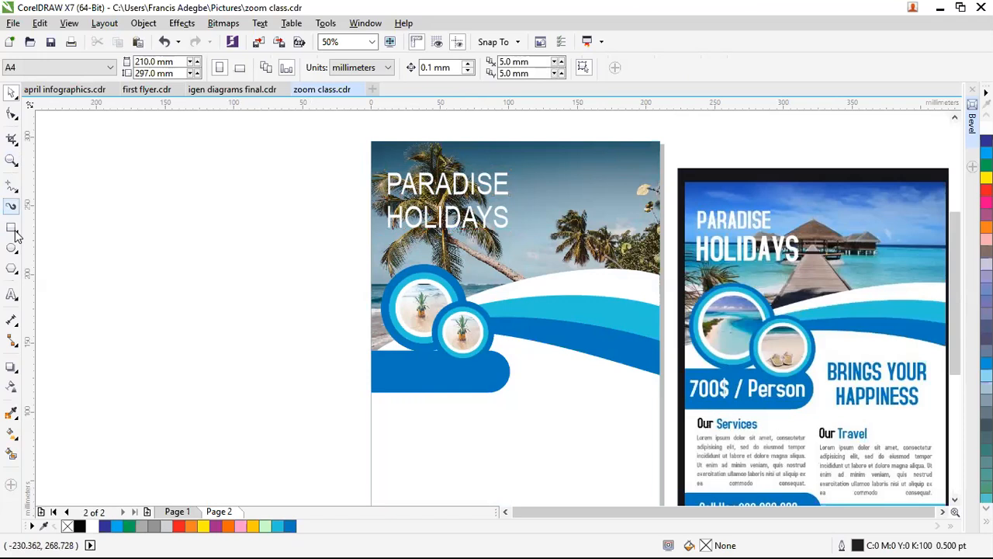
left_click(24, 297)
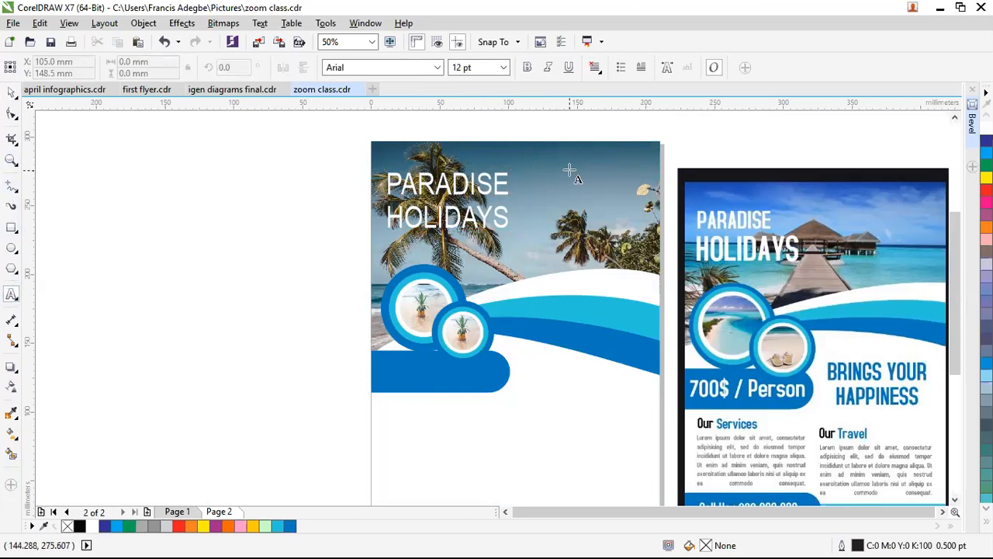
left_click(570, 169)
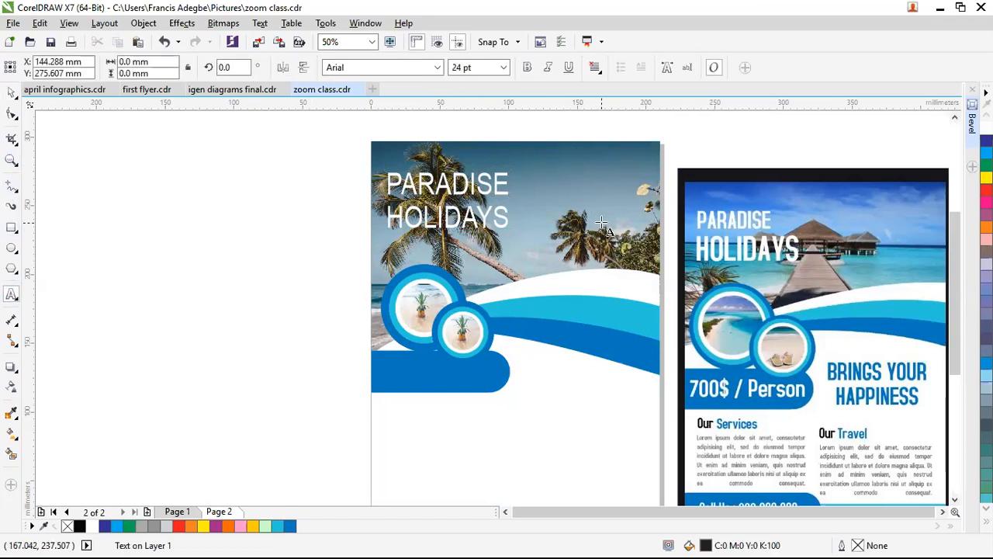
type("ELIZABETH")
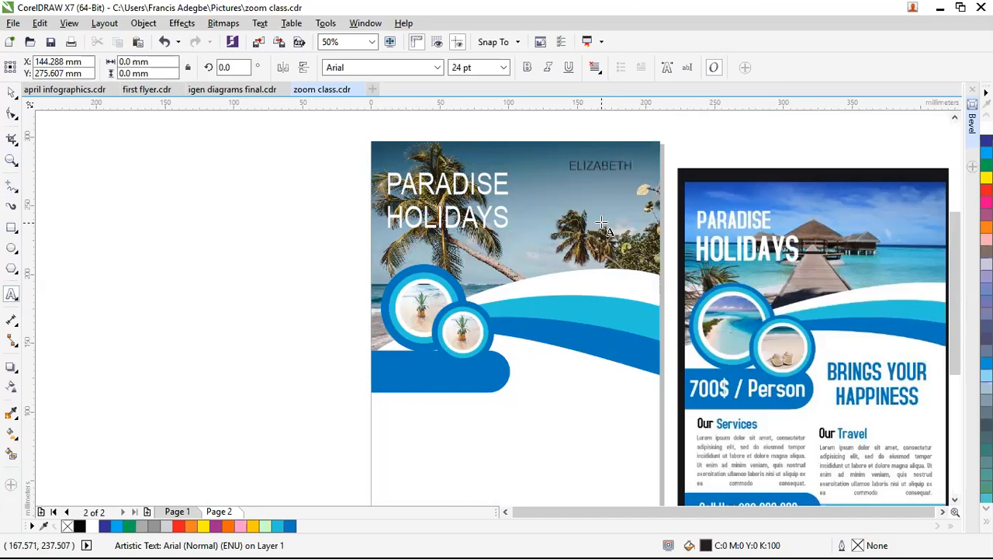
key("ctrl+space")
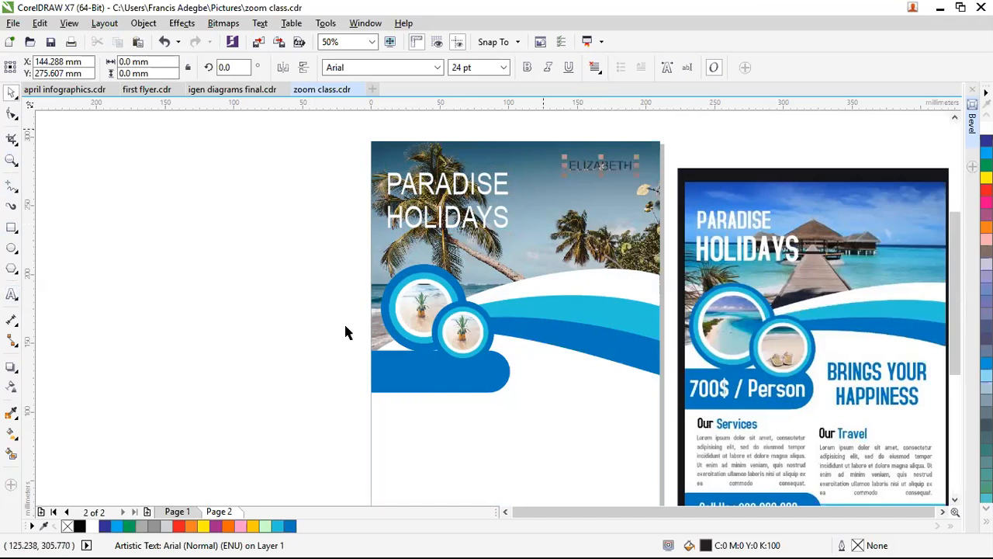
left_click(203, 526)
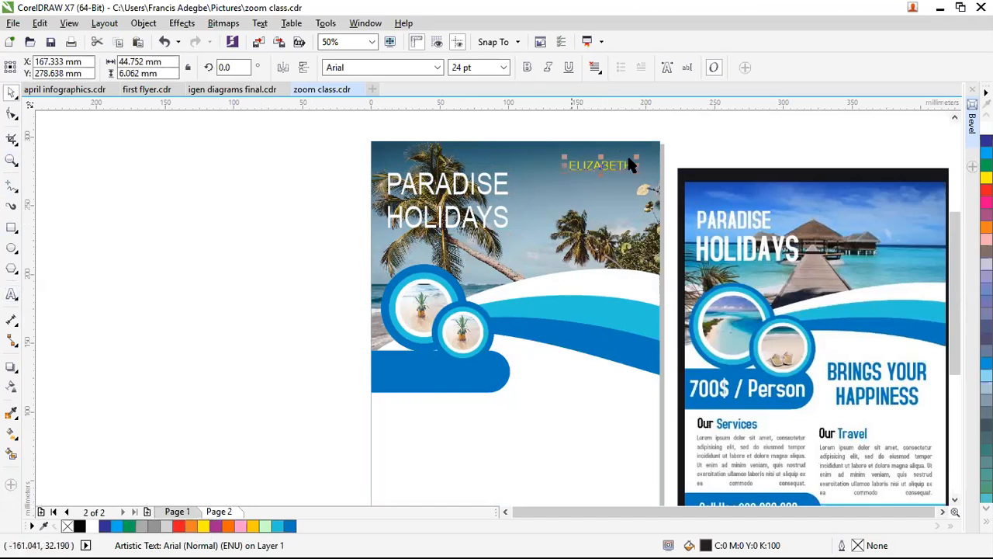
scroll(632, 163, "up", 2)
left_click_drag(560, 185, 470, 380)
scroll(476, 309, "down", 2)
scroll(476, 309, "down", 3)
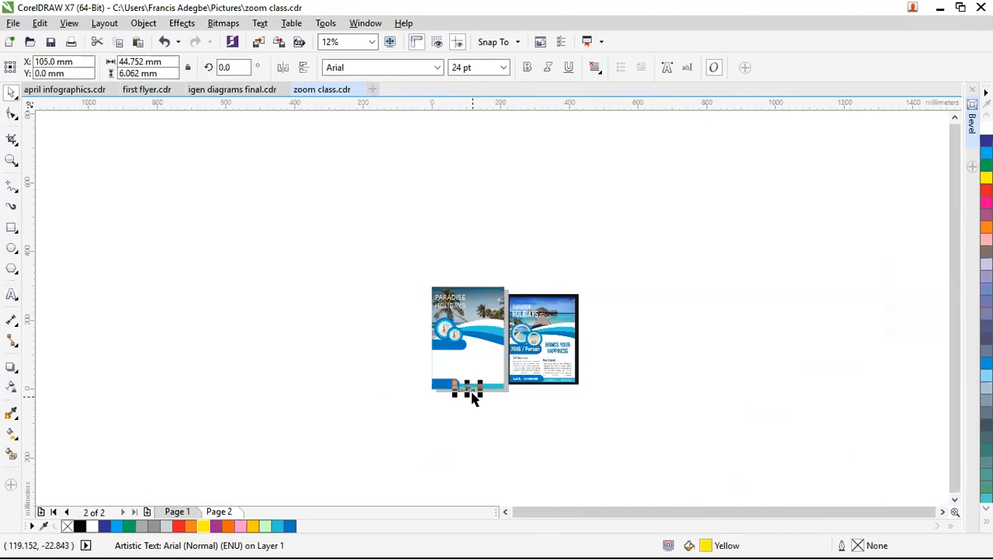
scroll(466, 349, "up", 5)
left_click_drag(439, 338, 460, 322)
left_click(80, 526)
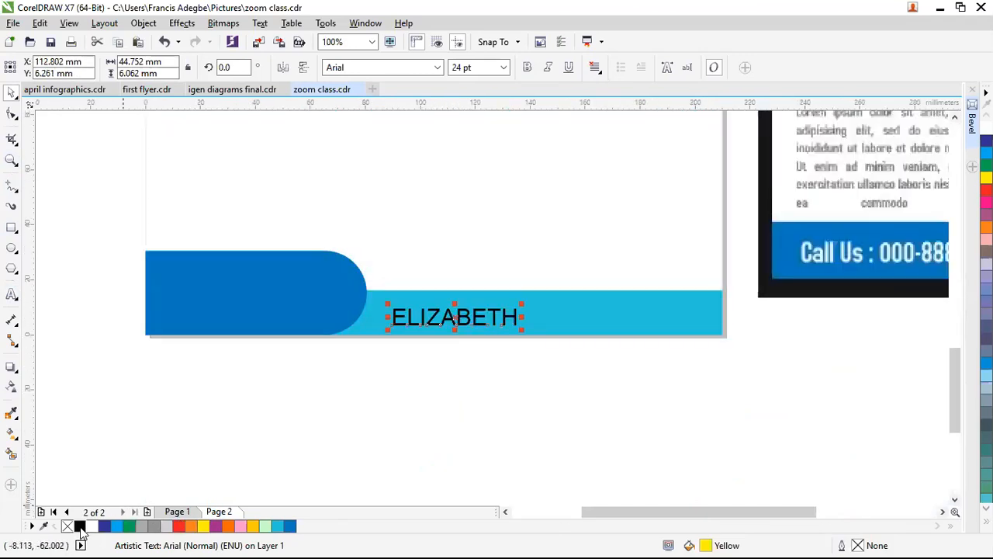
left_click(405, 417)
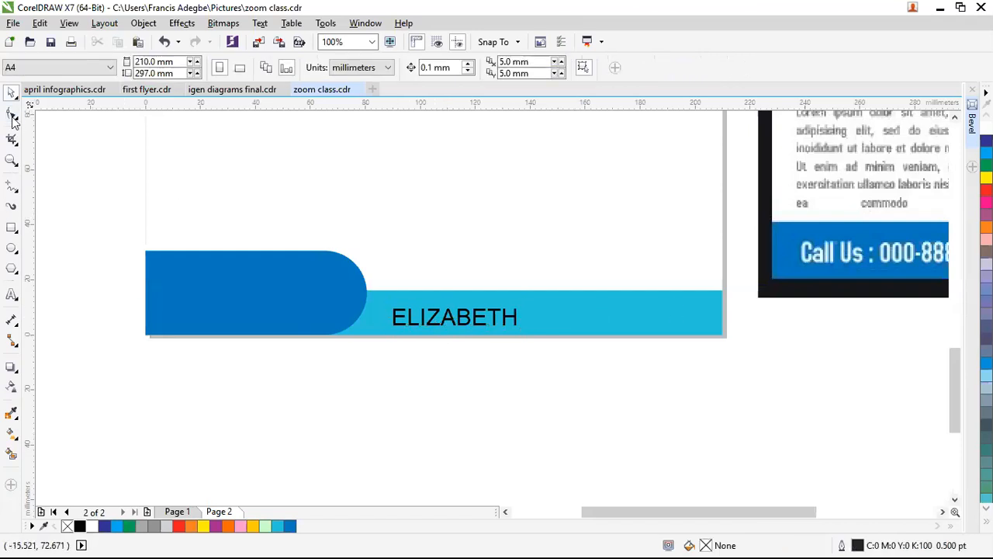
left_click(434, 322)
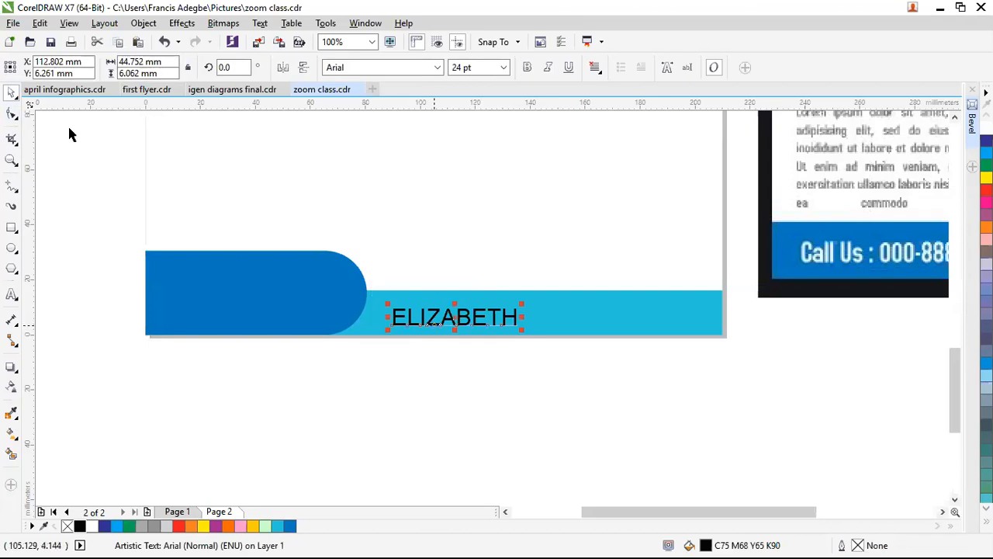
left_click(12, 115)
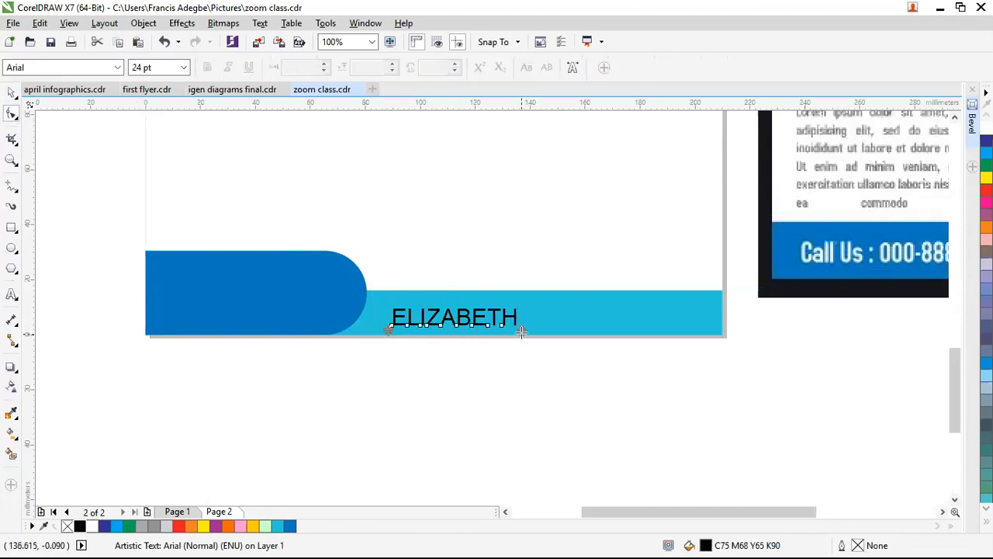
left_click_drag(521, 331, 660, 326)
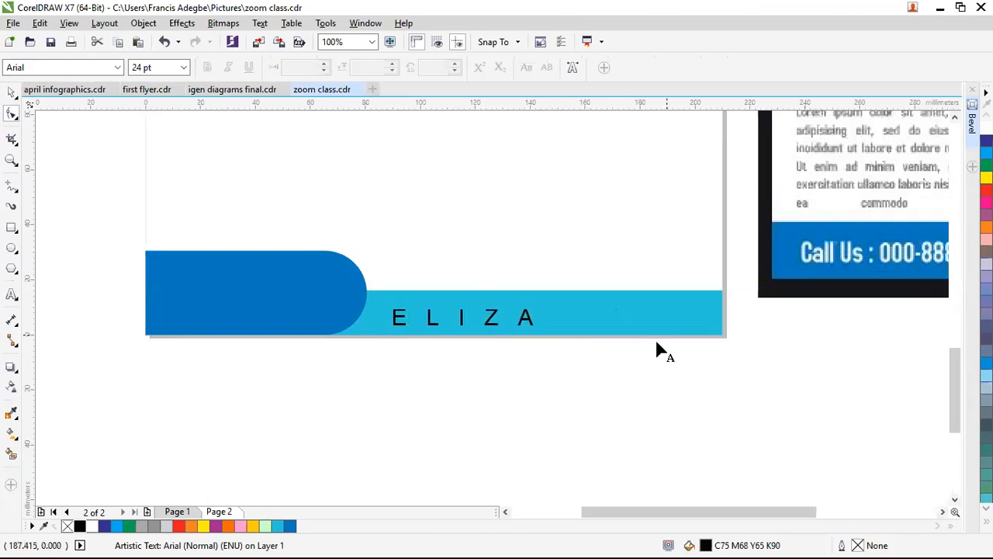
key("space")
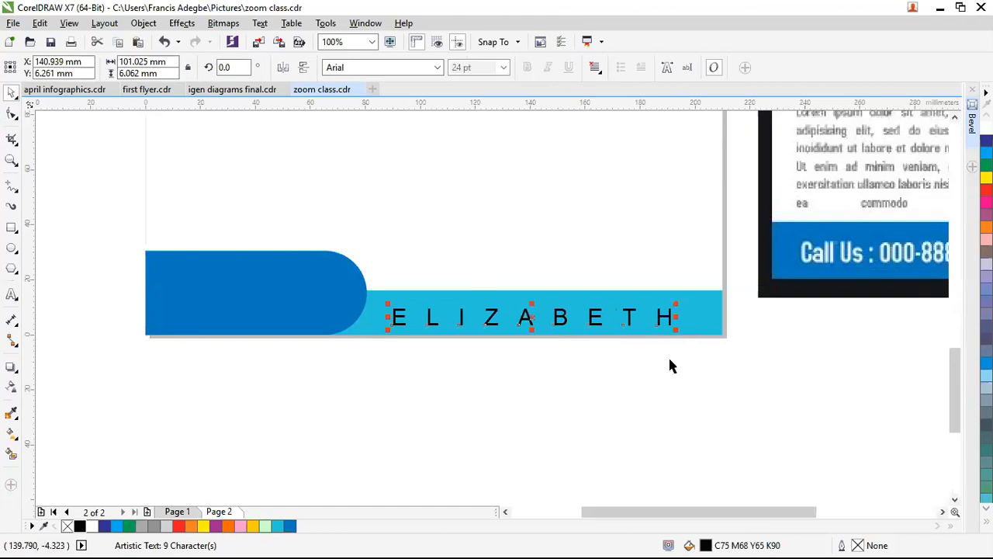
left_click(687, 355)
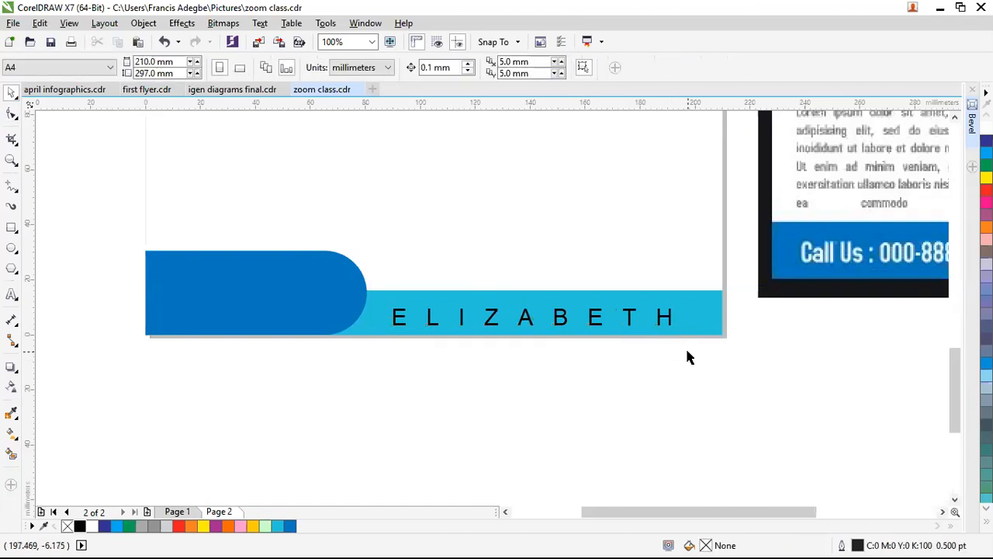
key("space")
key("space")
left_click_drag(715, 385, 358, 290)
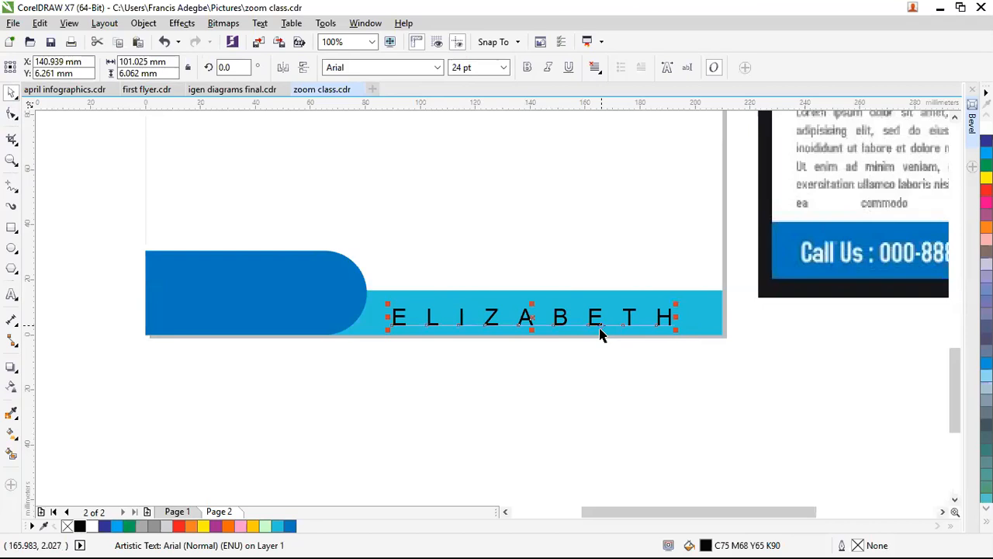
key("Delete")
scroll(530, 285, "down", 4)
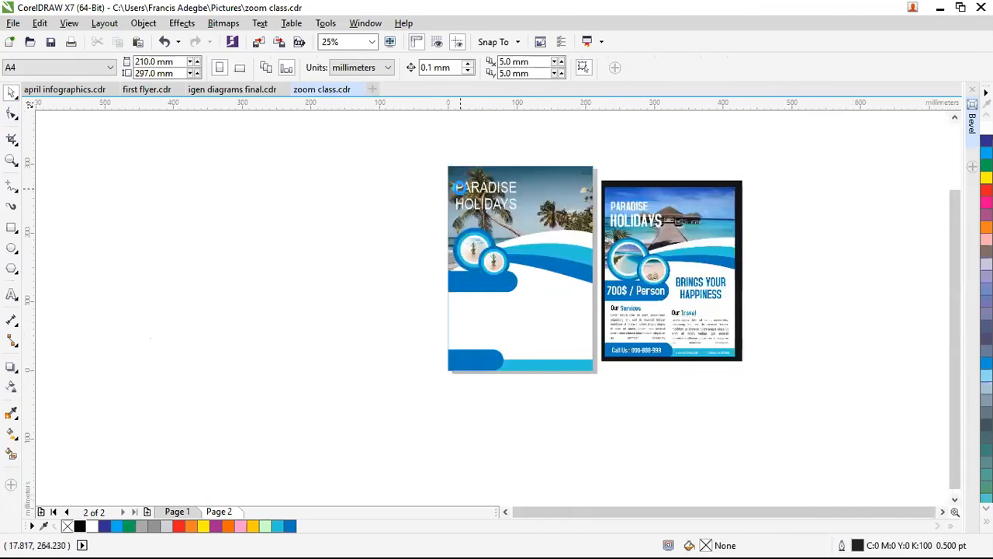
Step: Squash the heading slightly, break it into separate lines, and make PARADISE bold
scroll(533, 190, "up", 4)
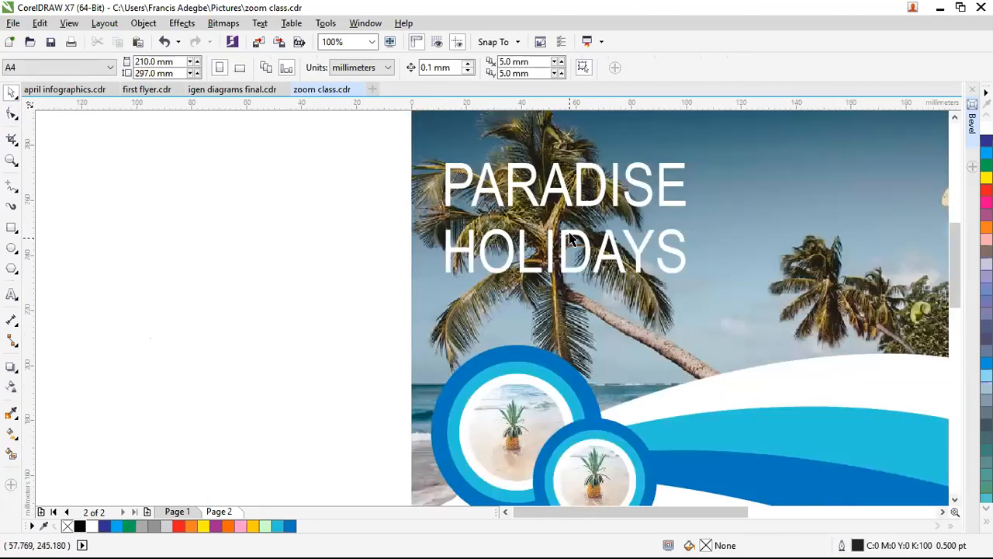
left_click(569, 201)
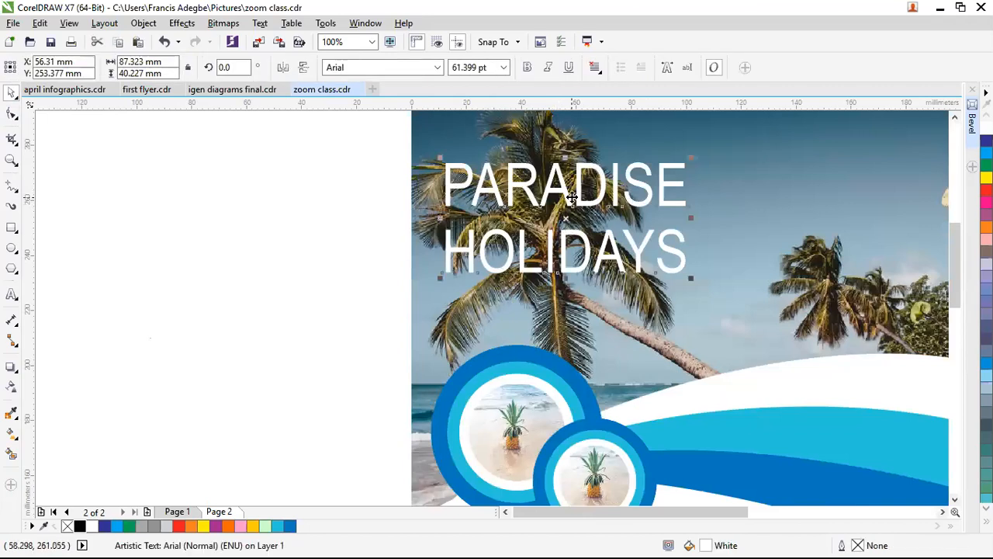
left_click(571, 199)
left_click(571, 198)
left_click_drag(564, 155, 567, 176)
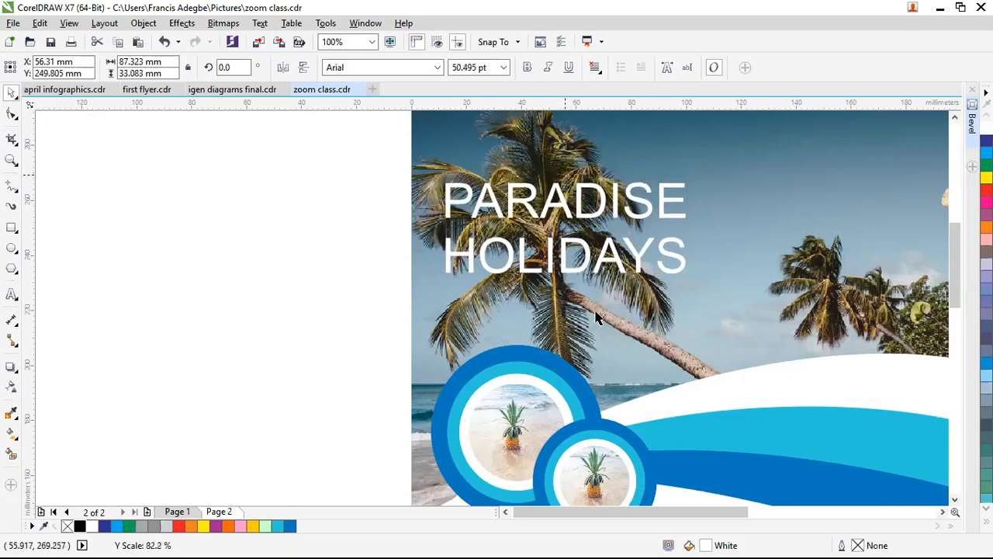
scroll(581, 287, "down", 1)
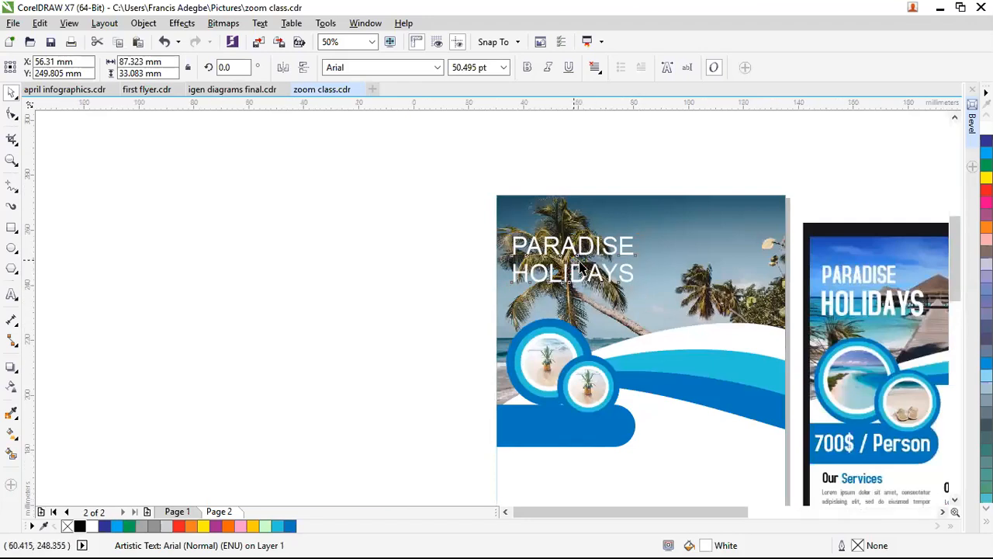
scroll(580, 267, "up", 2)
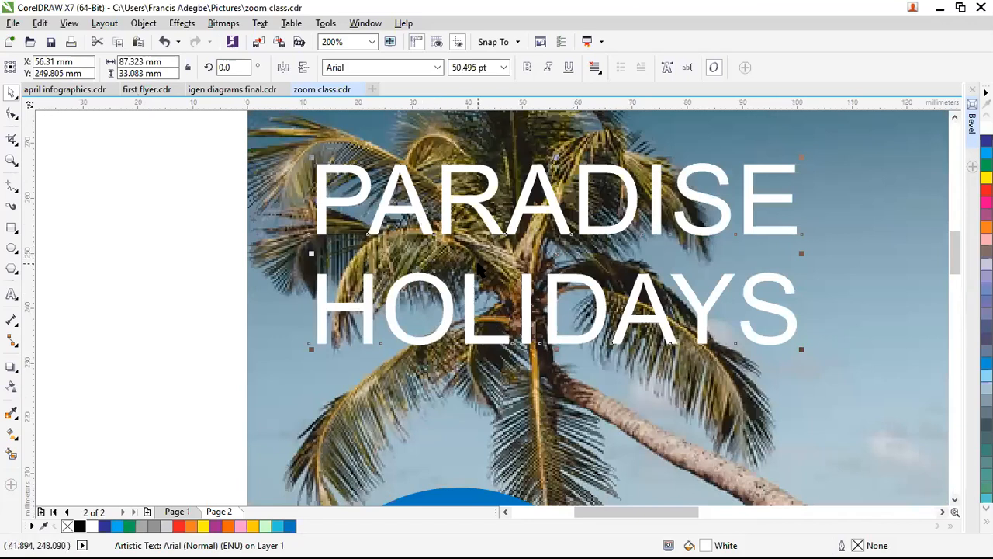
key("ctrl+k")
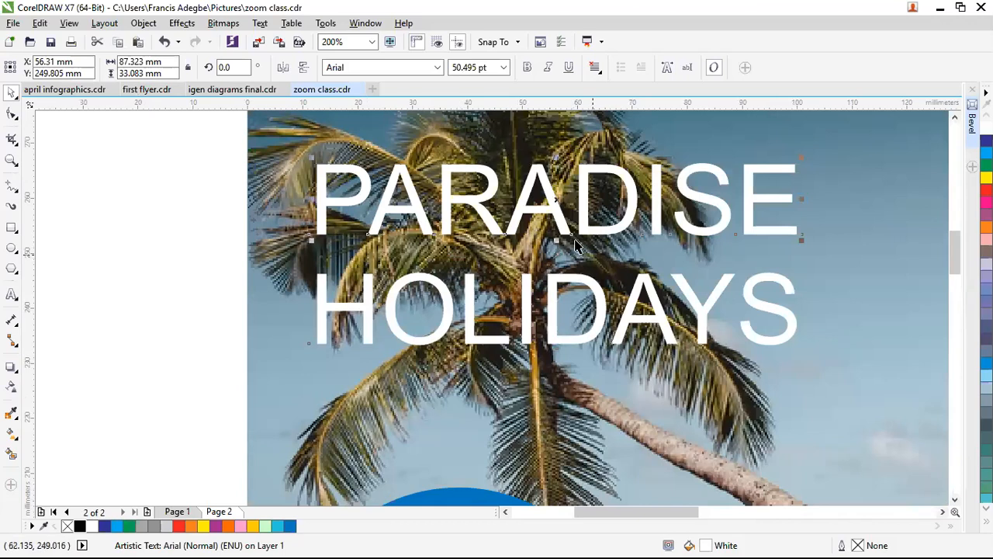
left_click(527, 67)
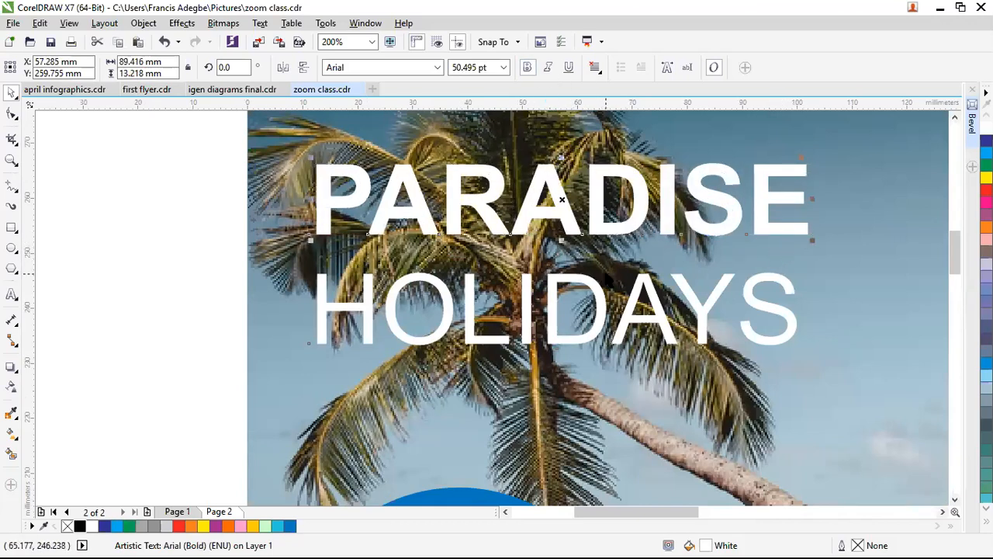
Step: Enlarge and reshape HOLIDAYS to 75.694 pt and make it bold
left_click(551, 305)
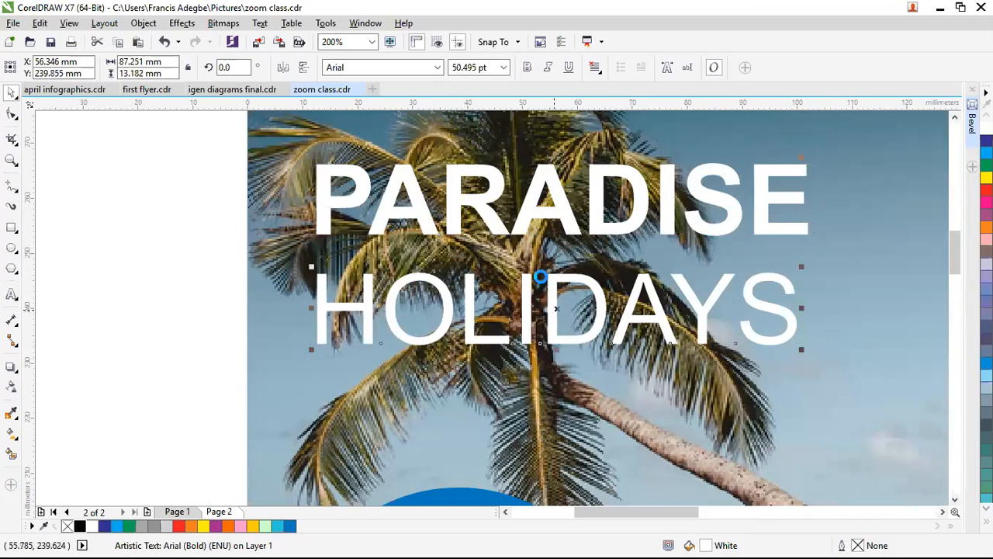
scroll(552, 306, "down", 2)
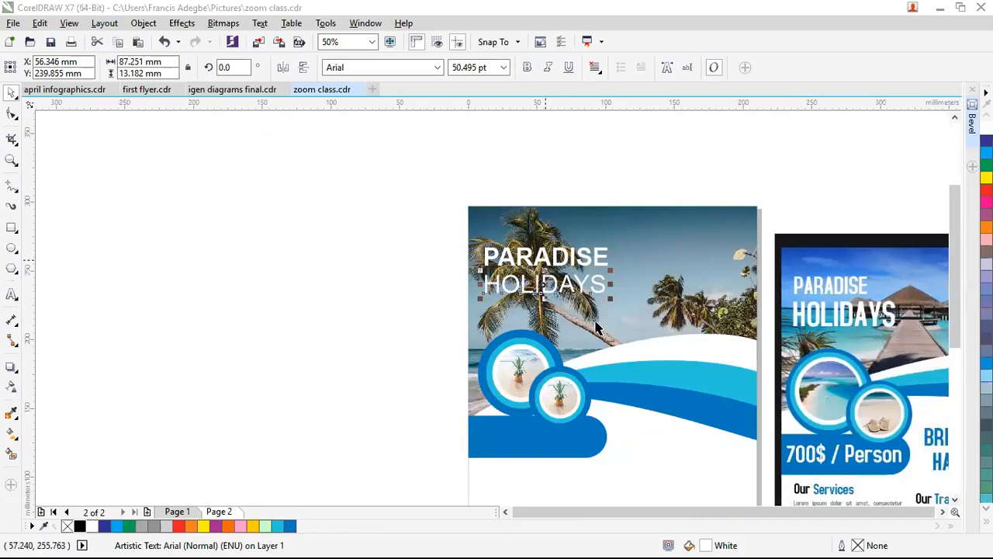
scroll(596, 326, "up", 1)
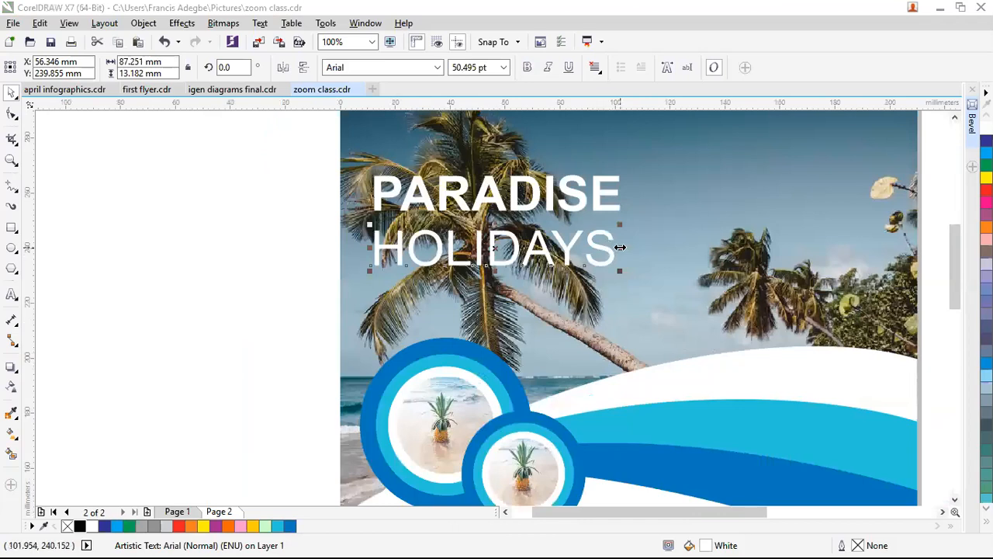
left_click_drag(578, 244, 532, 246)
left_click_drag(575, 272, 672, 311)
scroll(718, 332, "down", 1)
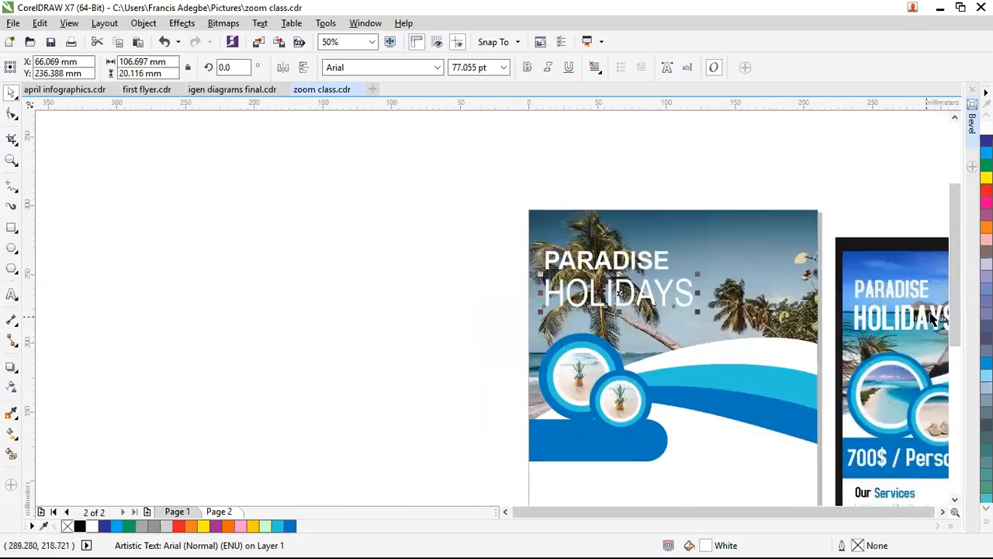
scroll(931, 310, "up", 1)
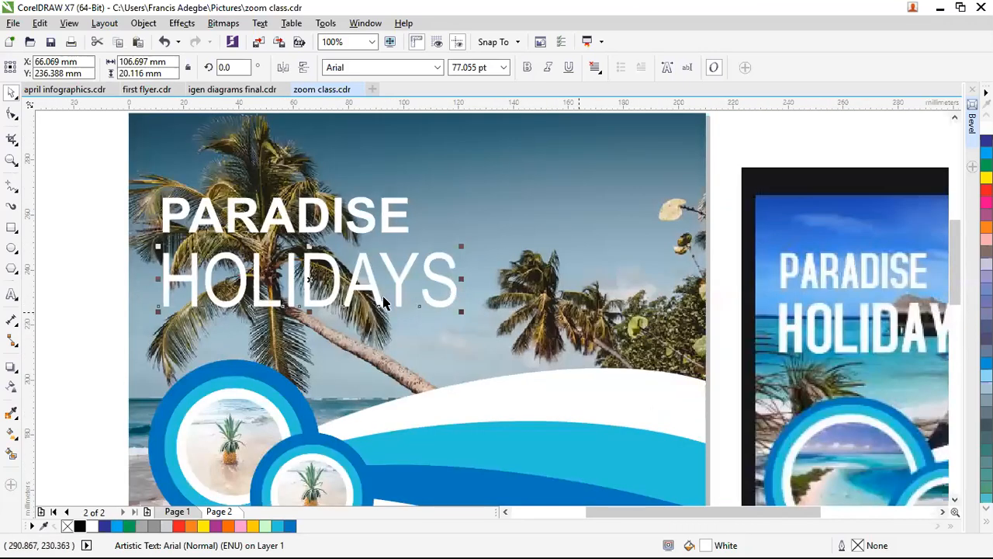
left_click_drag(462, 311, 510, 336)
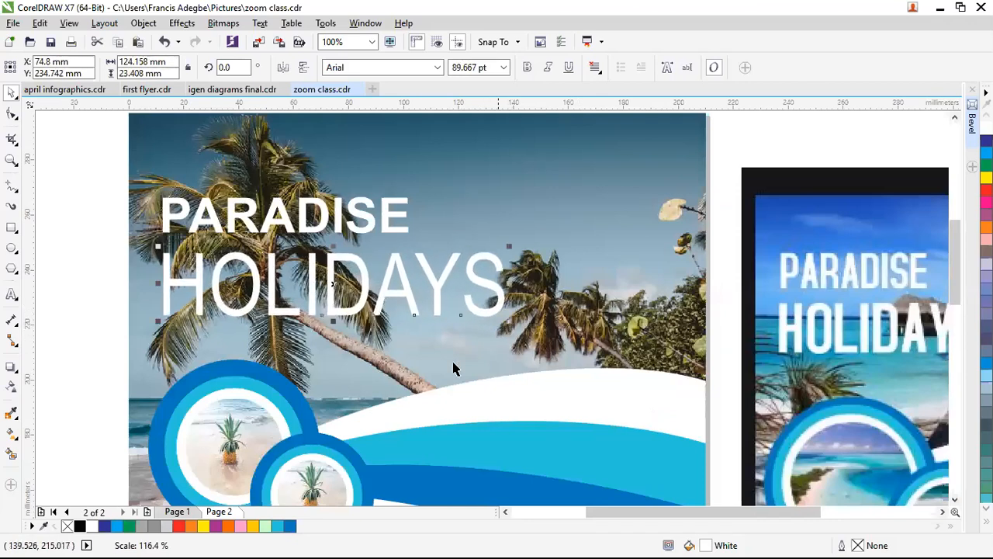
left_click_drag(333, 246, 324, 266)
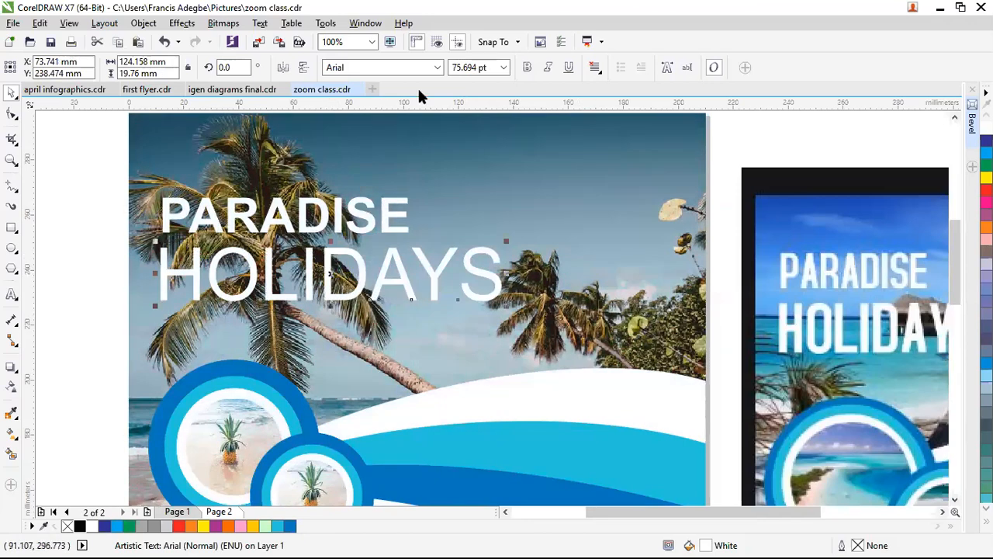
left_click(527, 67)
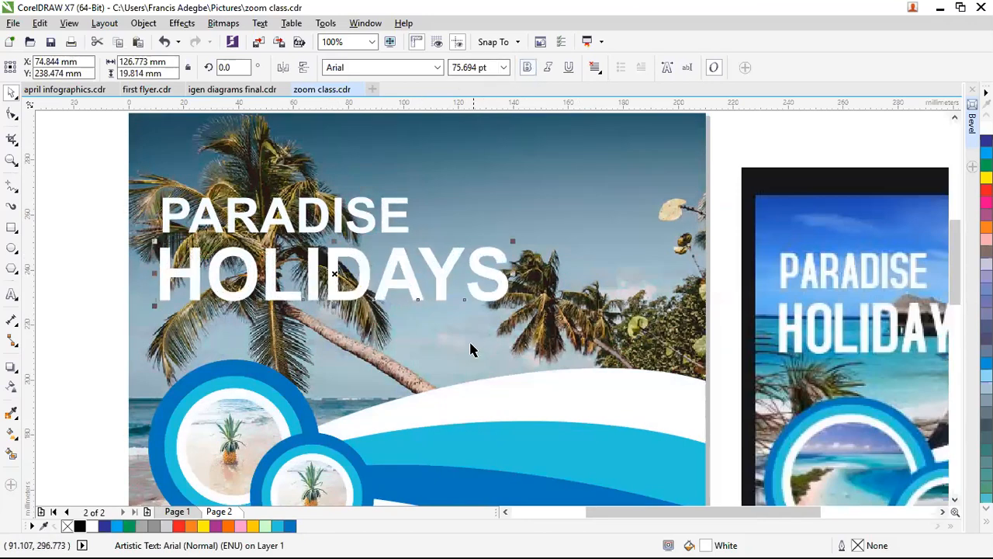
left_click(96, 282)
scroll(412, 241, "down", 2)
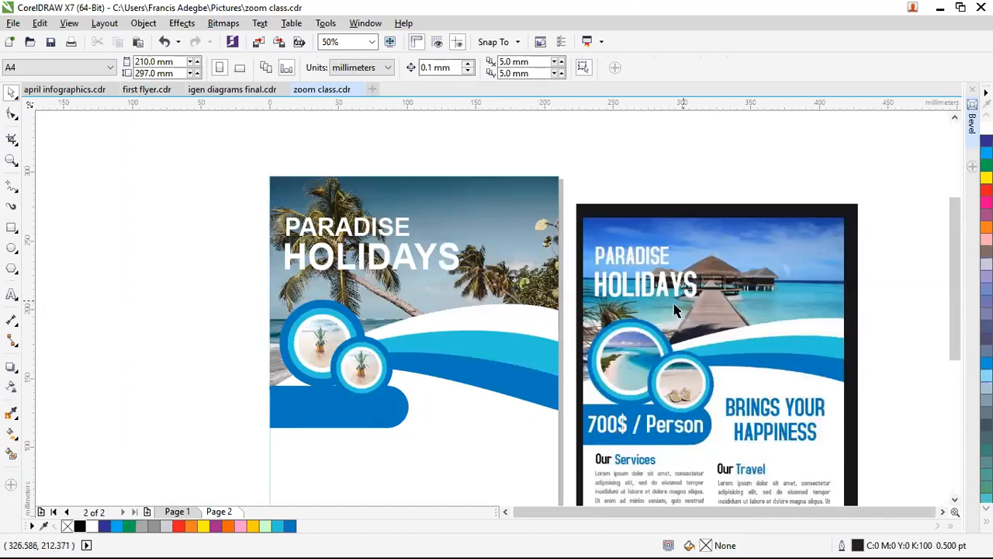
Step: Select the HOLIDAYS heading and drop down the font list to preview typefaces
scroll(673, 311, "up", 1)
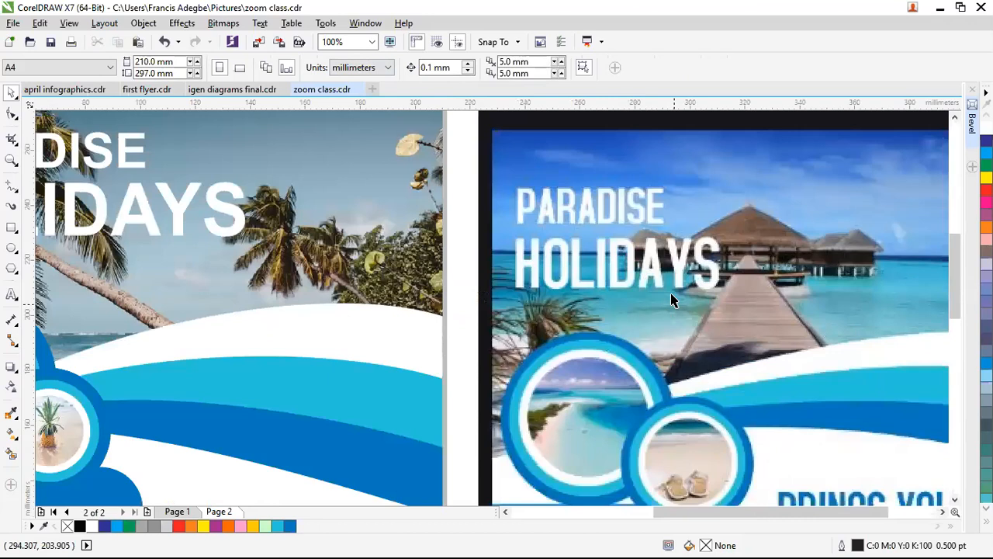
scroll(676, 311, "down", 1)
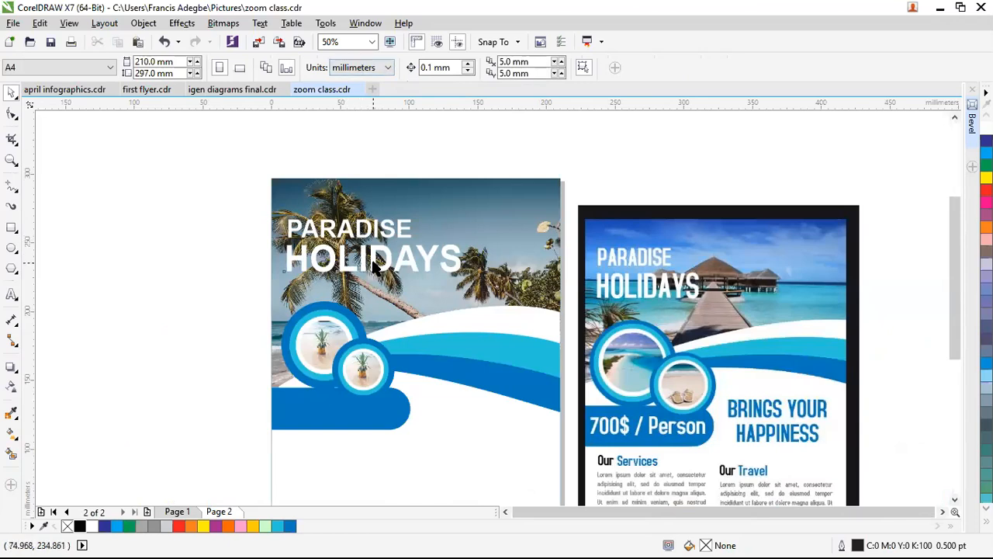
left_click(373, 266)
left_click(437, 69)
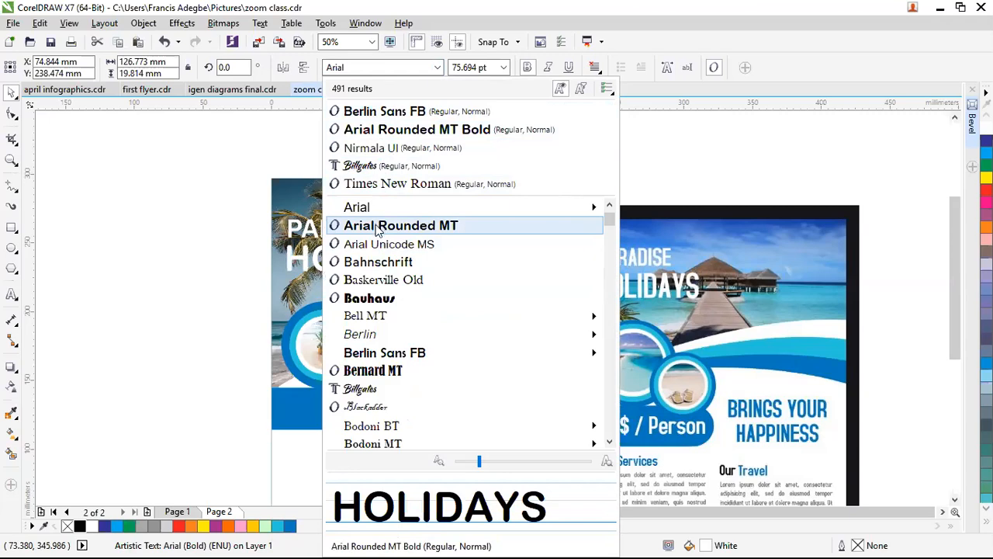
Step: Apply Bahnschrift to both the HOLIDAYS and PARADISE headings
left_click(369, 265)
left_click(372, 229)
left_click(425, 66)
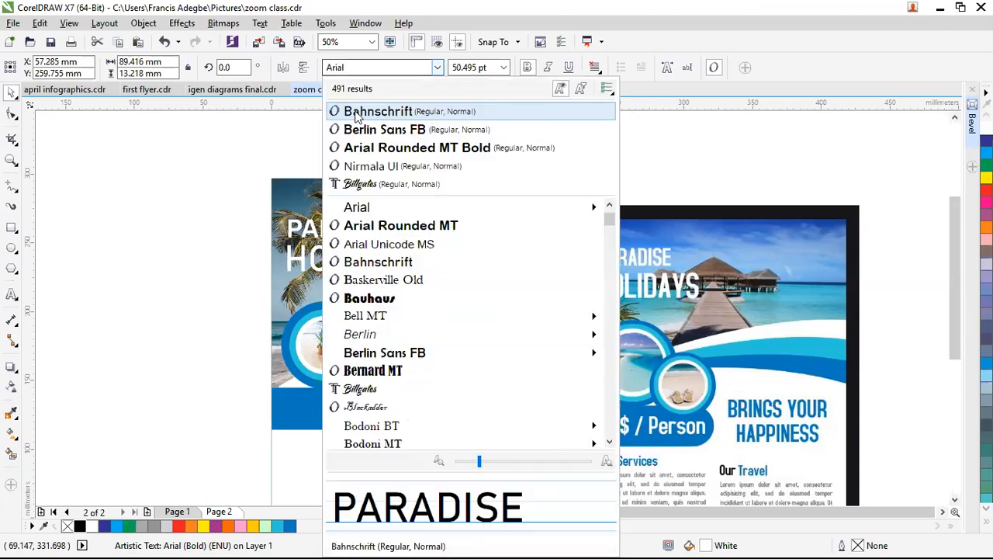
left_click(356, 114)
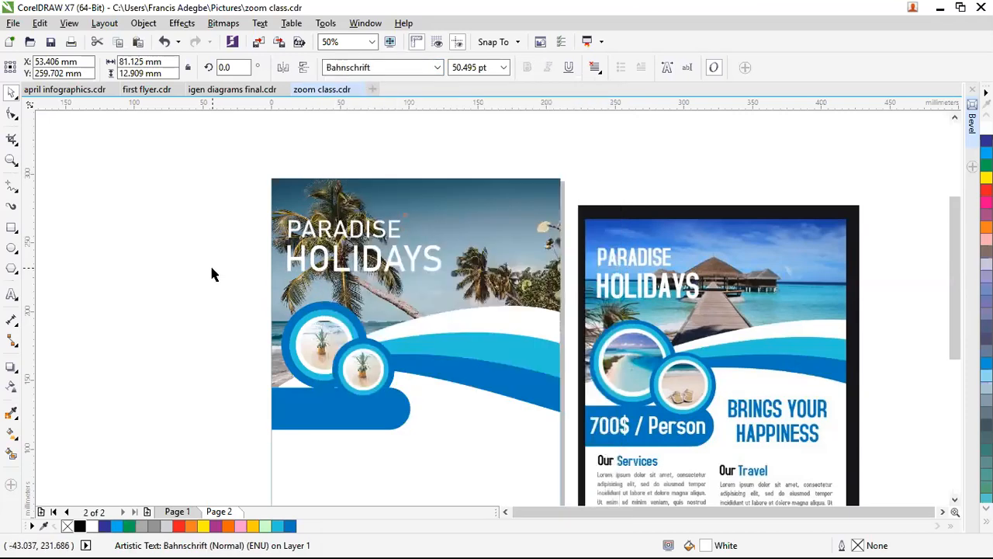
left_click(211, 268)
Step: Stretch HOLIDAYS taller and enlarge it to 79.055 pt
left_click(411, 264)
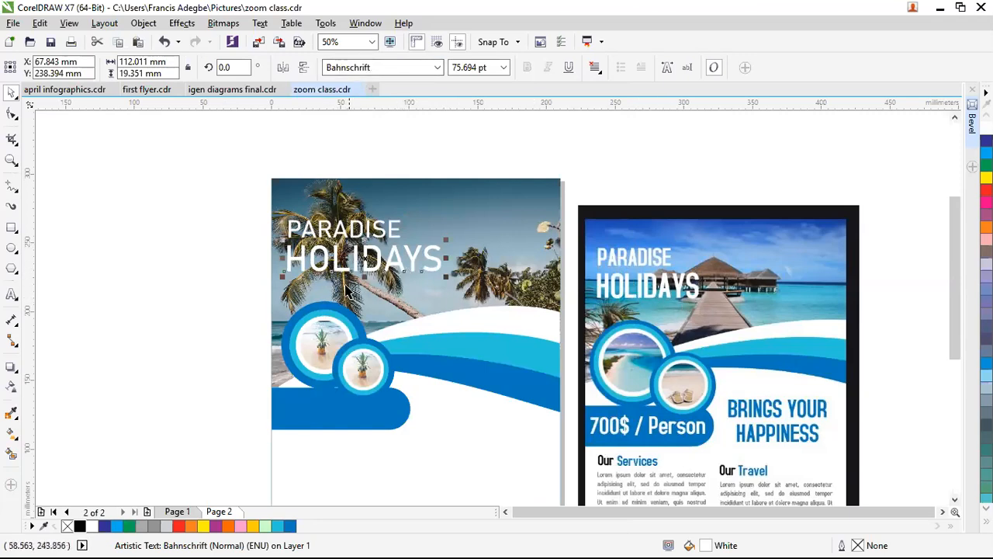
scroll(375, 299, "down", 3)
scroll(348, 279, "up", 3)
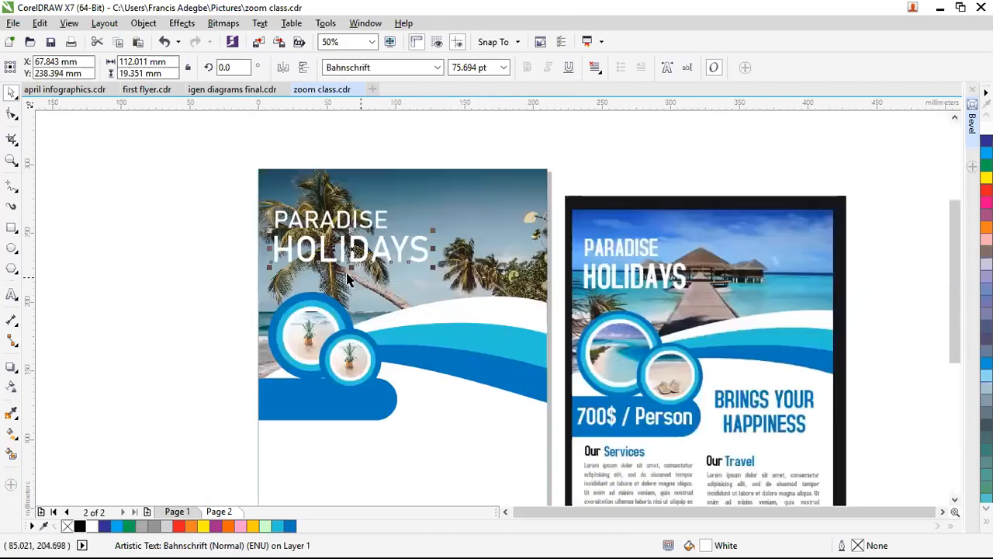
scroll(383, 264, "up", 2)
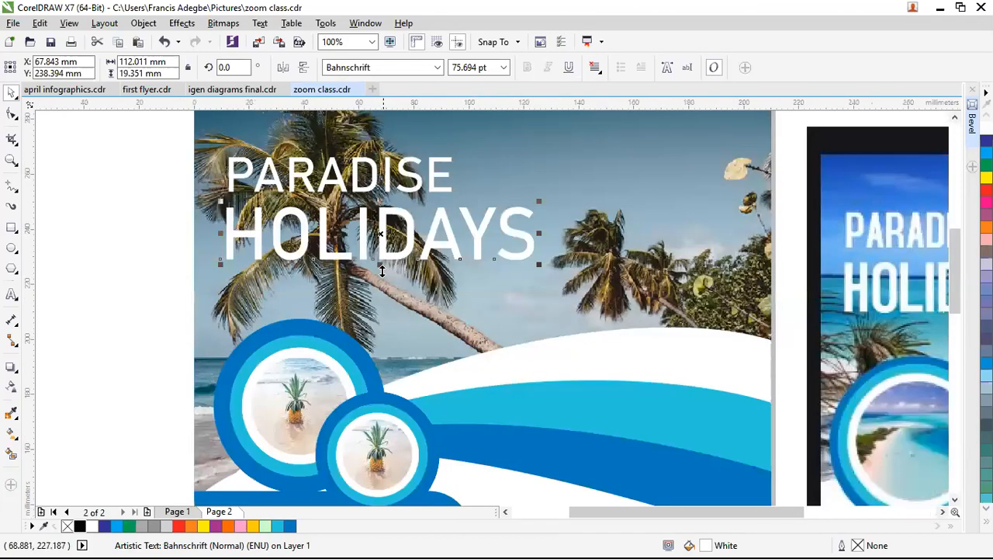
left_click_drag(380, 277, 402, 262)
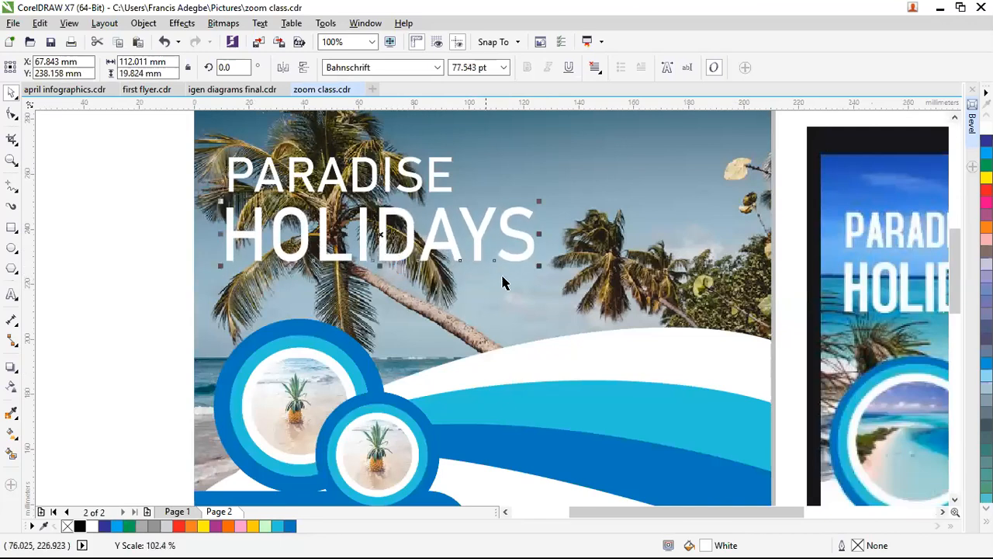
left_click_drag(541, 266, 546, 271)
scroll(387, 257, "down", 1)
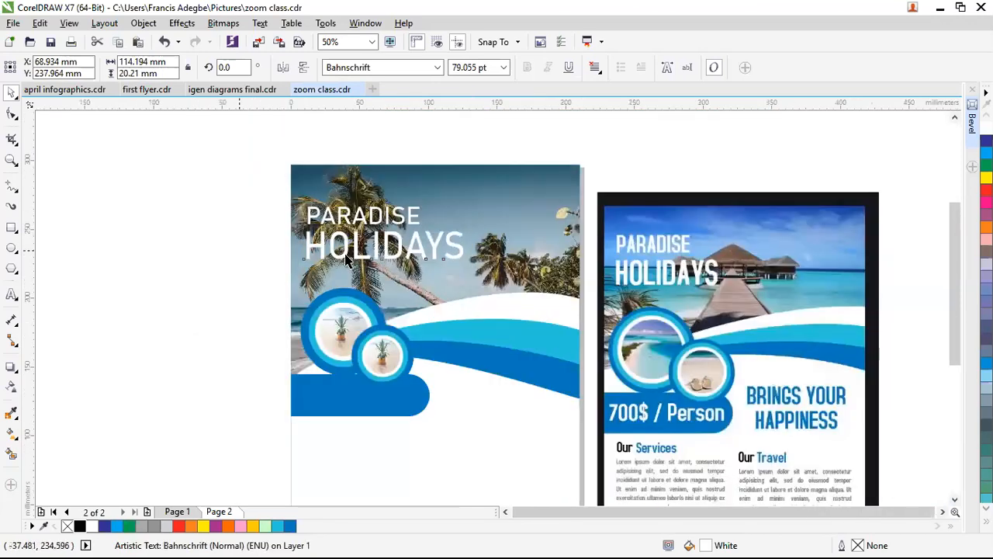
key("Escape")
scroll(373, 249, "down", 1)
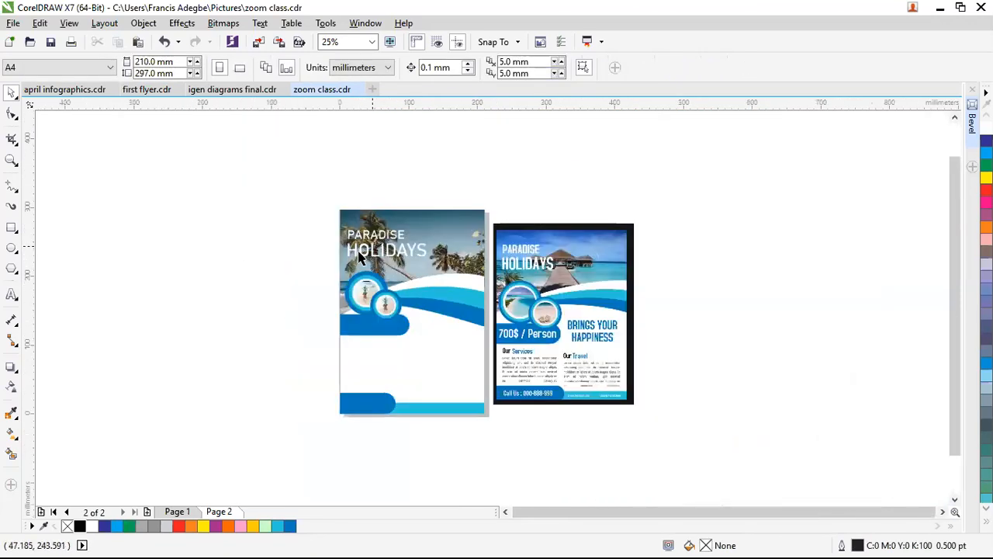
scroll(375, 400, "up", 1)
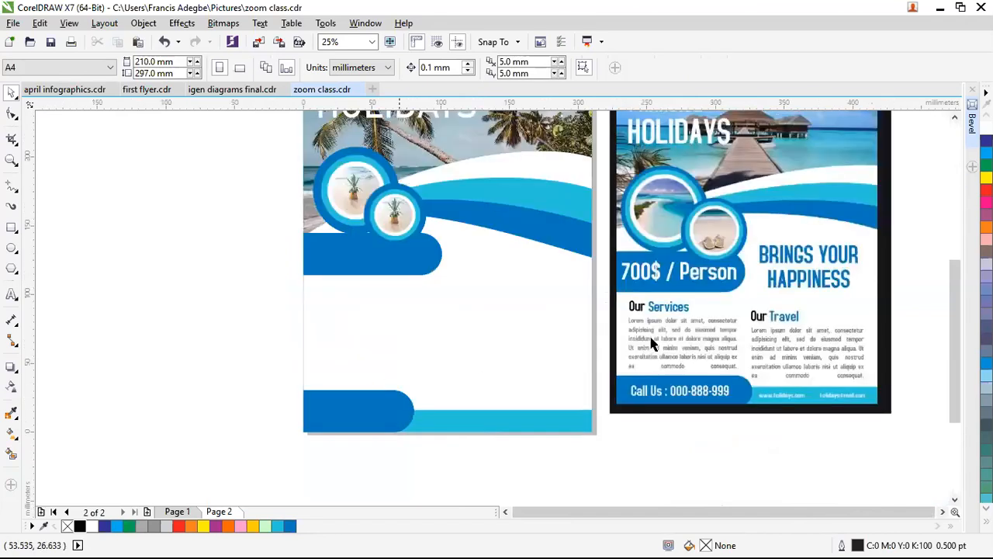
Step: Type a $700 price, enlarge it, and set it in Bahnschrift at 50.052 pt
left_click(12, 294)
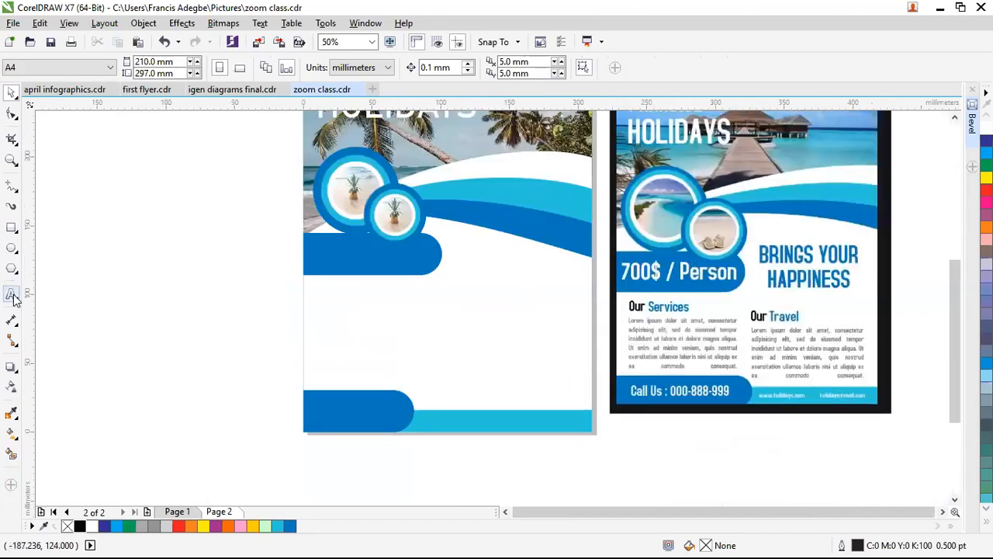
left_click(104, 280)
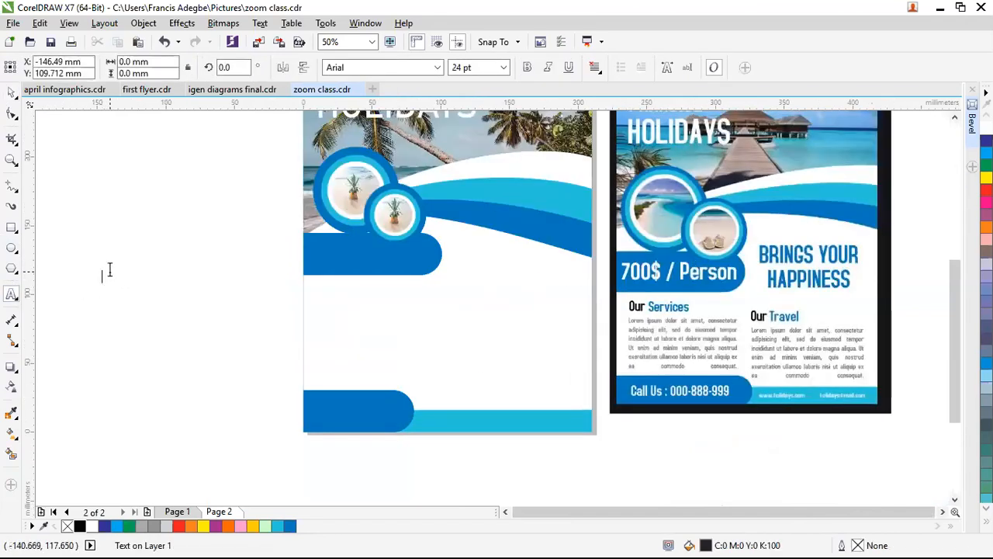
type("700")
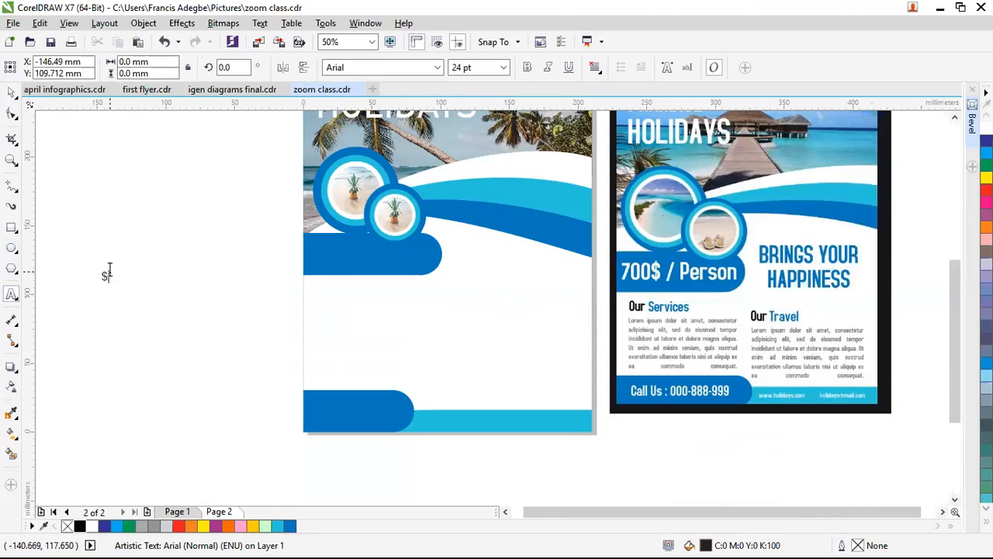
key("ctrl+space")
left_click_drag(133, 287, 333, 258)
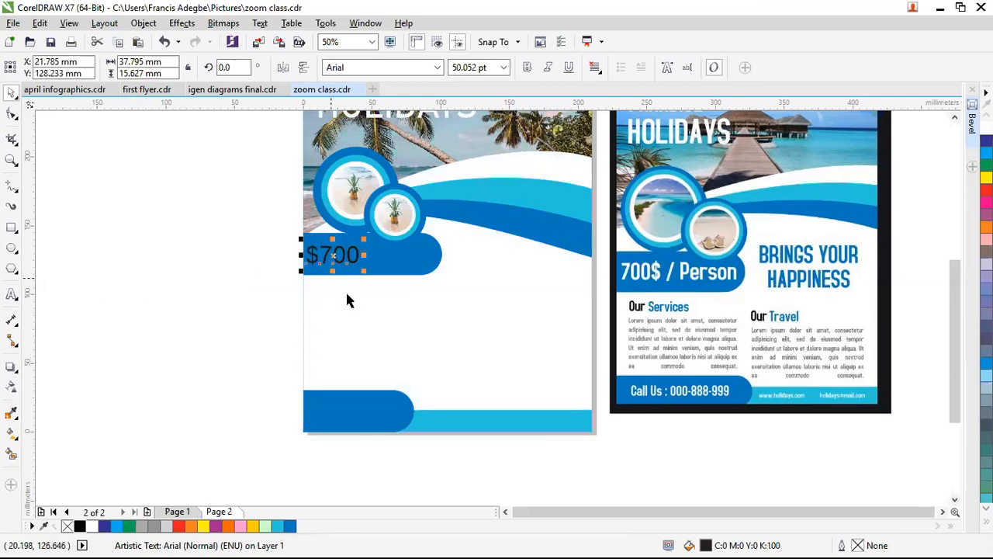
left_click(437, 68)
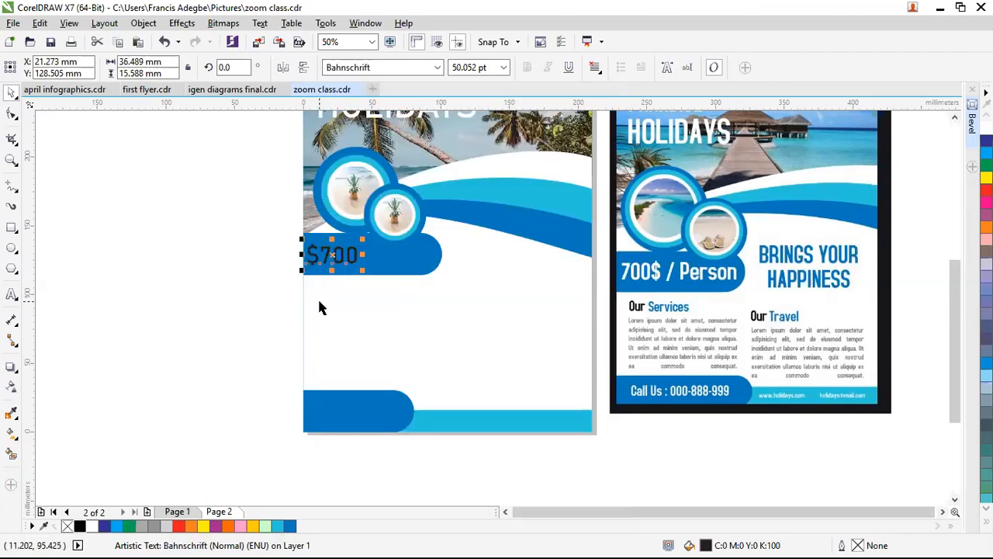
left_click(437, 67)
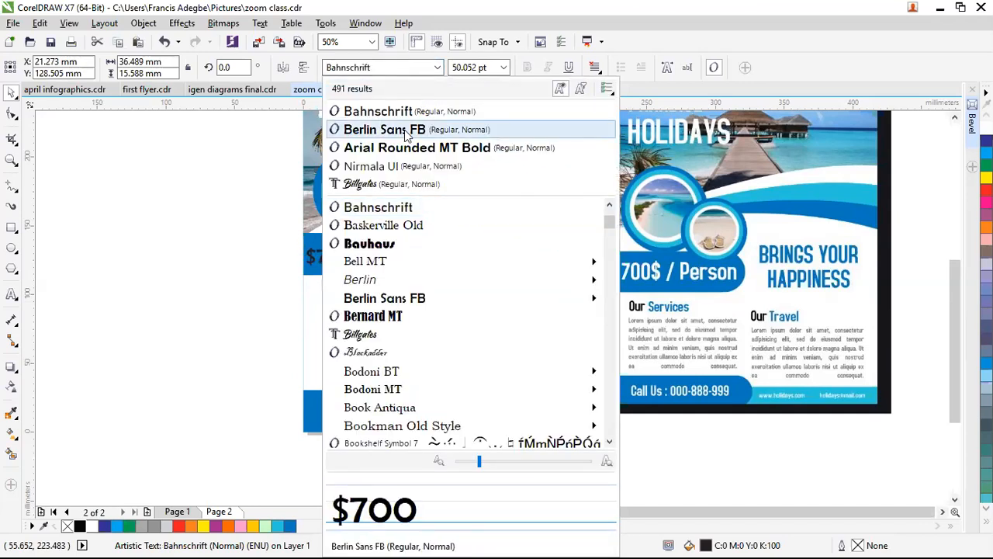
Step: Try Berlin Sans FB and Billgates, then set the price in Arial Rounded MT Bold
left_click(403, 133)
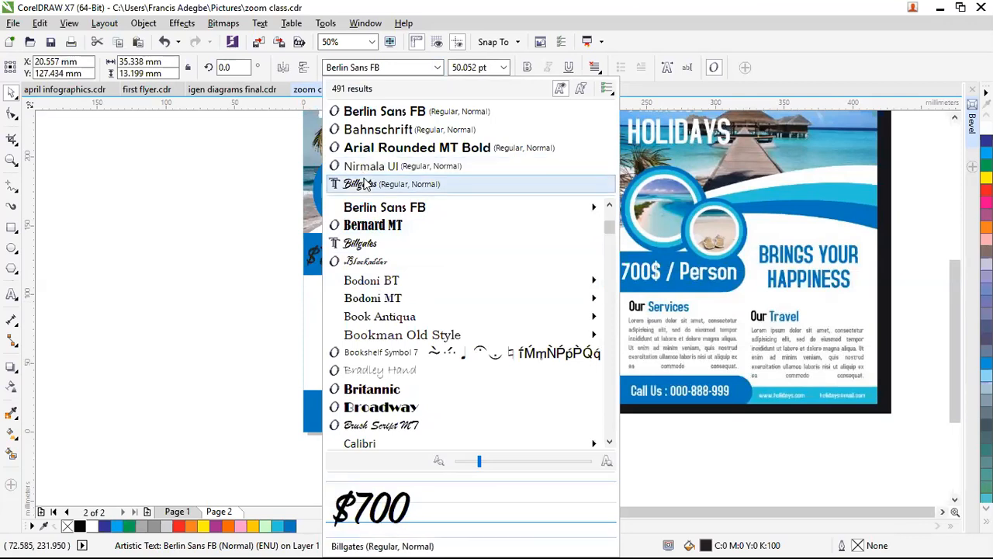
left_click(362, 183)
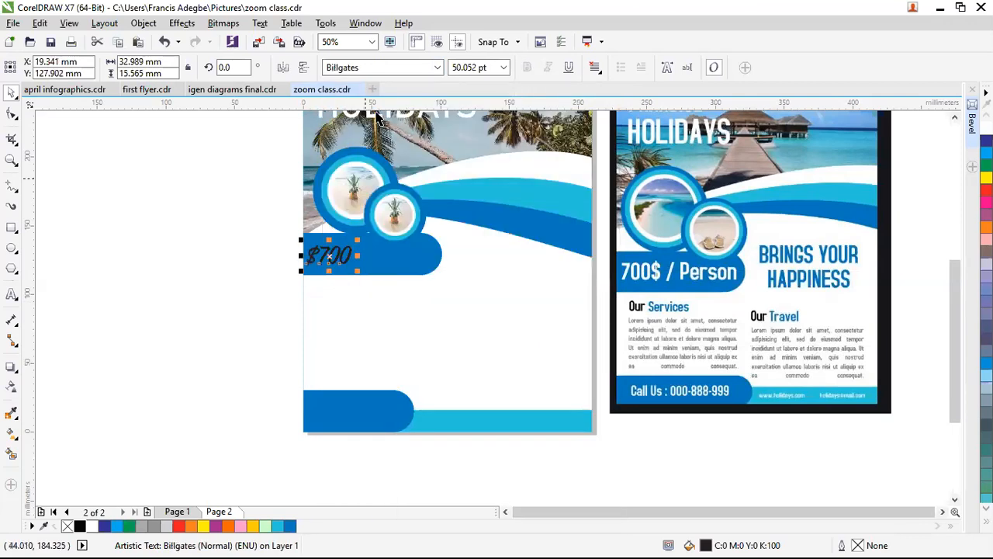
left_click(427, 73)
left_click(432, 72)
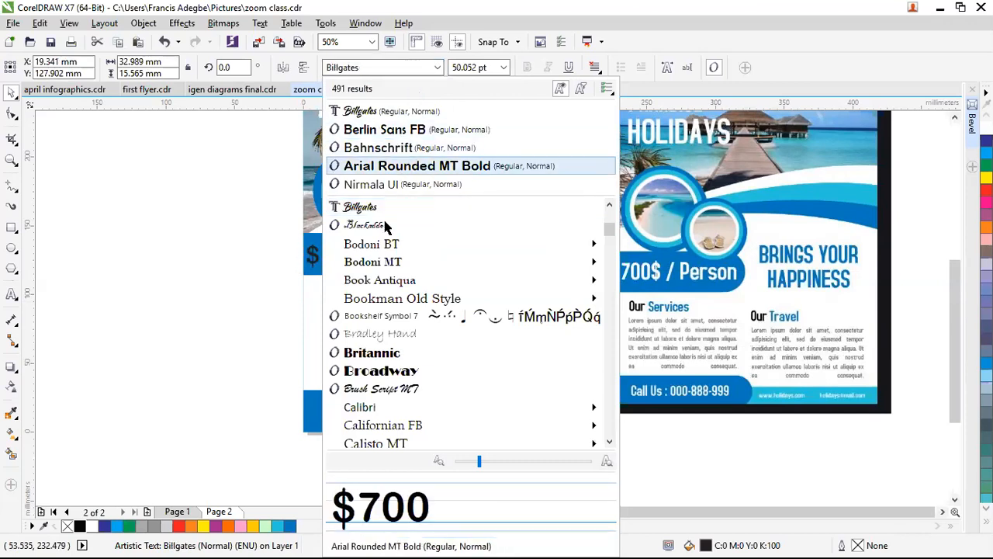
key("Return")
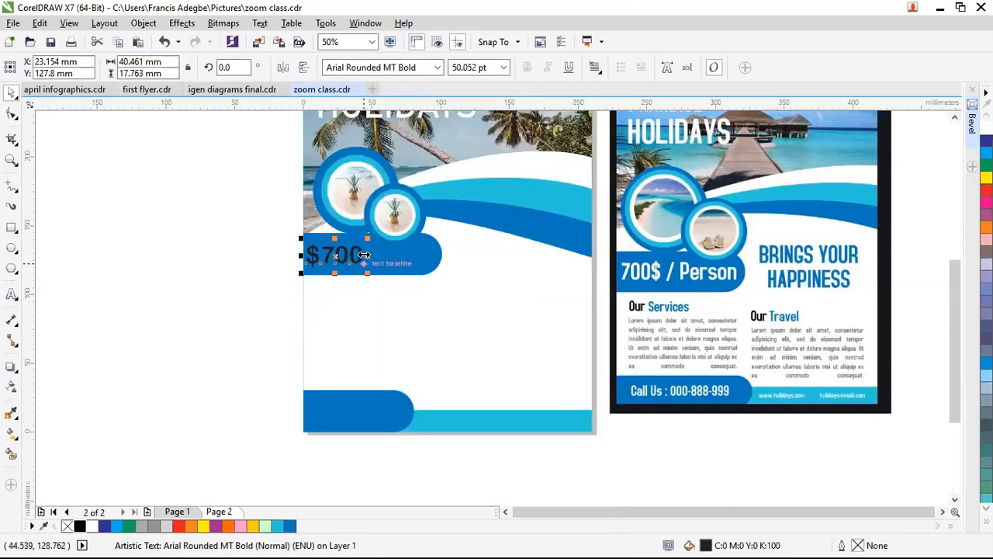
Step: Edit the price to read $700/Person and shrink it to 43.936 pt to fit the pill
double_click(363, 256)
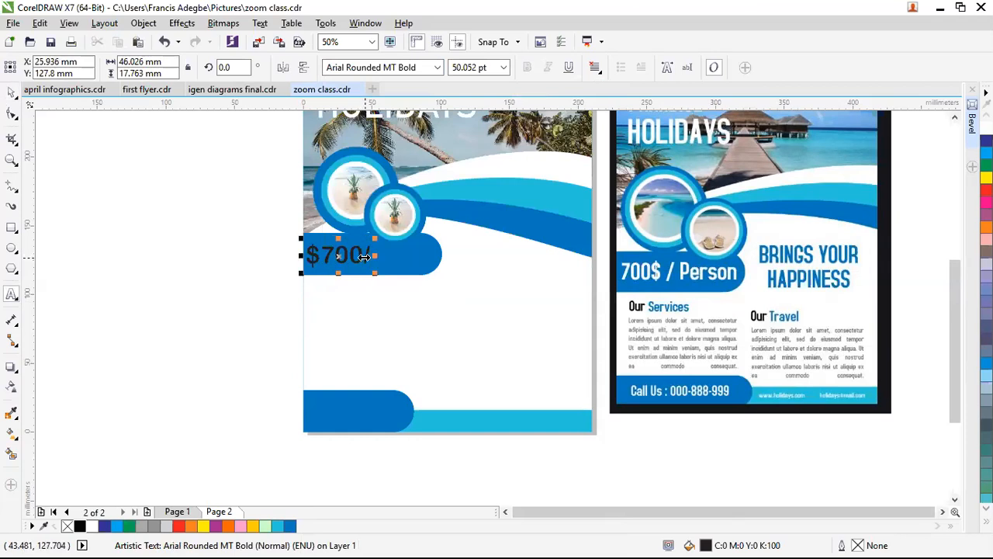
type("/p")
key("BackSpace")
type("Pers")
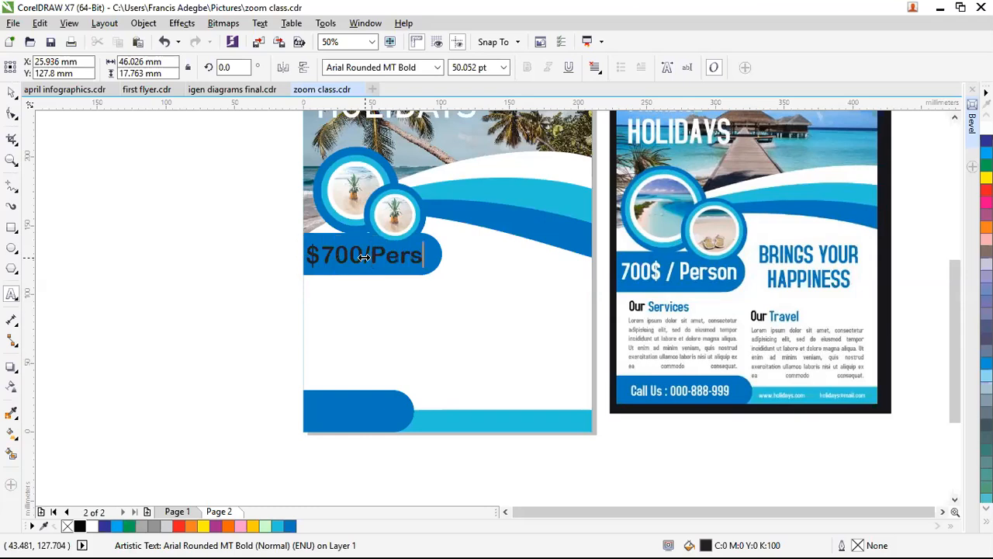
type("on")
key("ctrl+space")
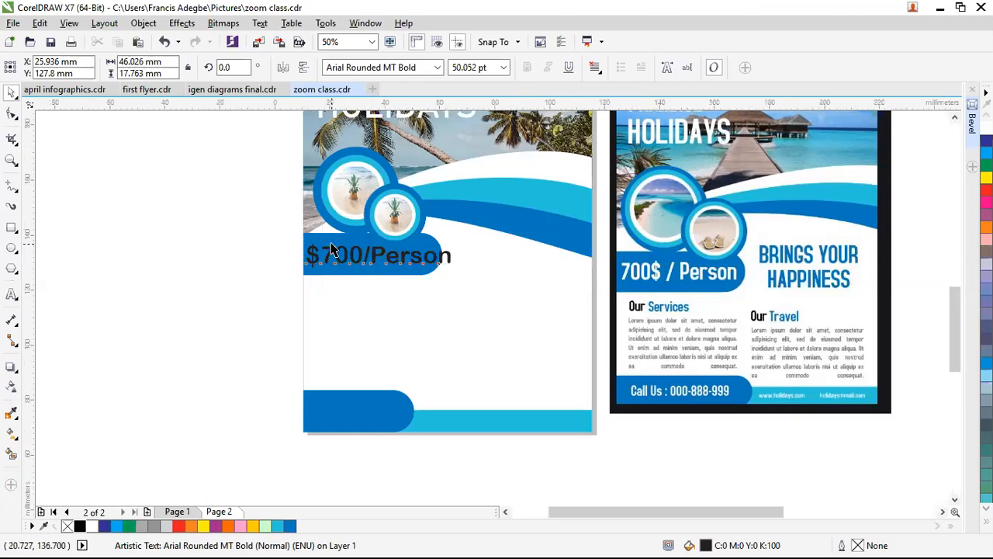
scroll(332, 240, "up", 1)
left_click_drag(574, 296, 556, 289)
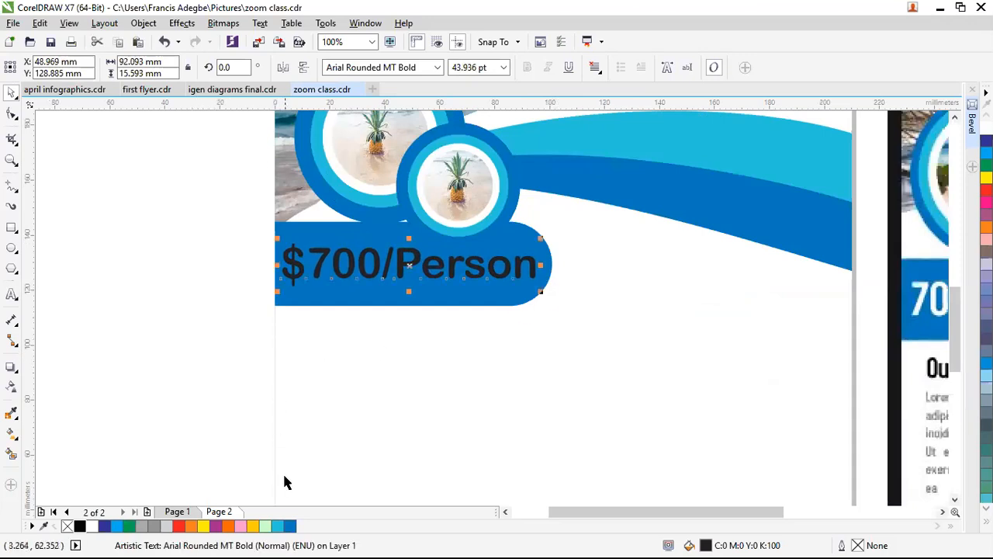
Step: Make the price text white and slant it into an italic lean
left_click(92, 526)
left_click(97, 326)
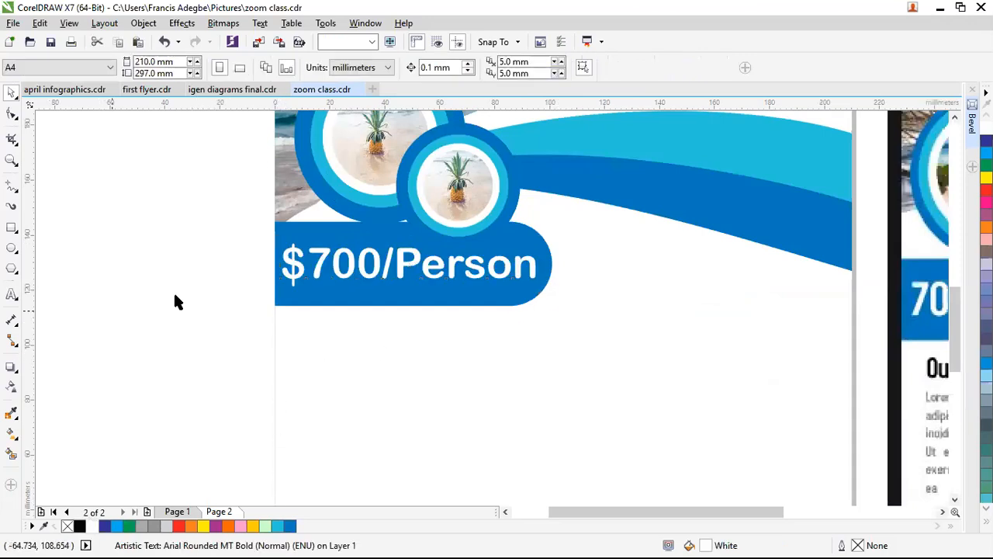
left_click(336, 279)
left_click(411, 266)
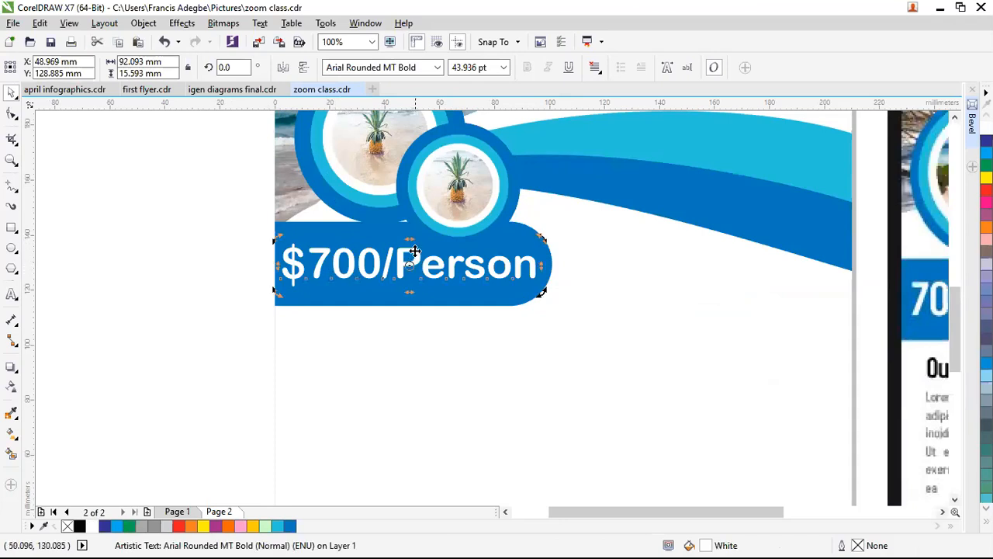
left_click_drag(409, 237, 417, 238)
left_click(209, 267)
scroll(294, 280, "down", 1)
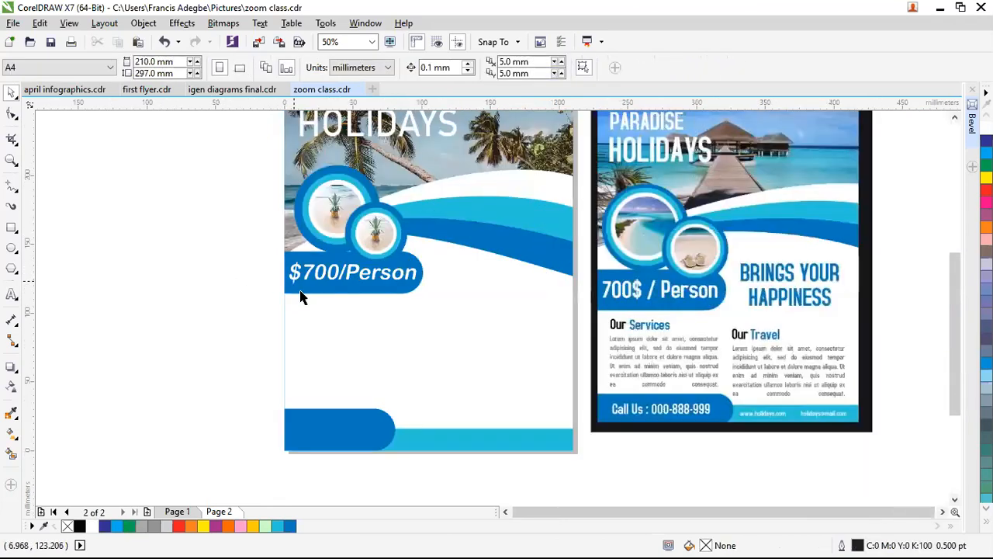
Step: Scale the price down to 38.117 pt, position it in the pill, and make it read '$700 / Person'
left_click(350, 280)
left_click_drag(423, 289, 409, 285)
scroll(360, 279, "up", 1)
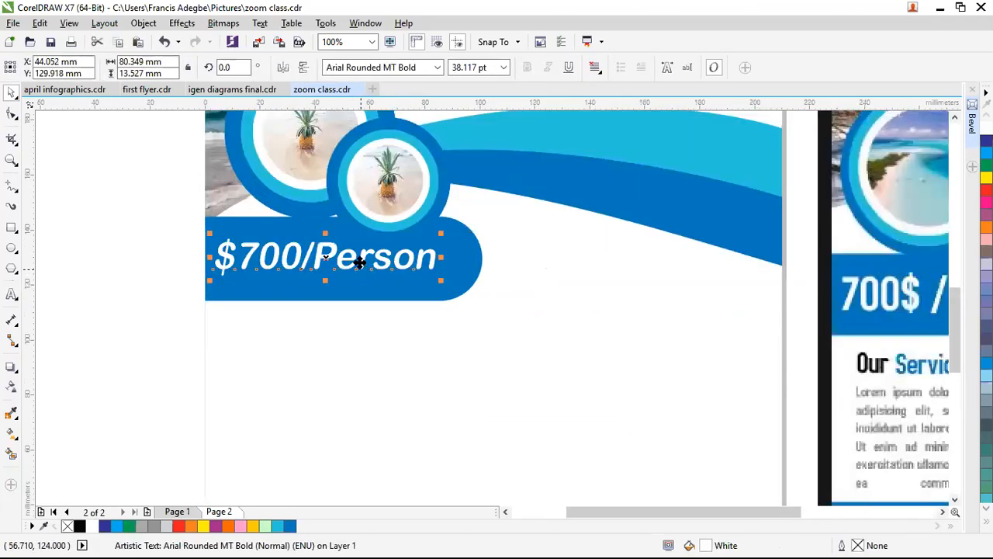
left_click_drag(321, 257, 324, 263)
double_click(313, 261)
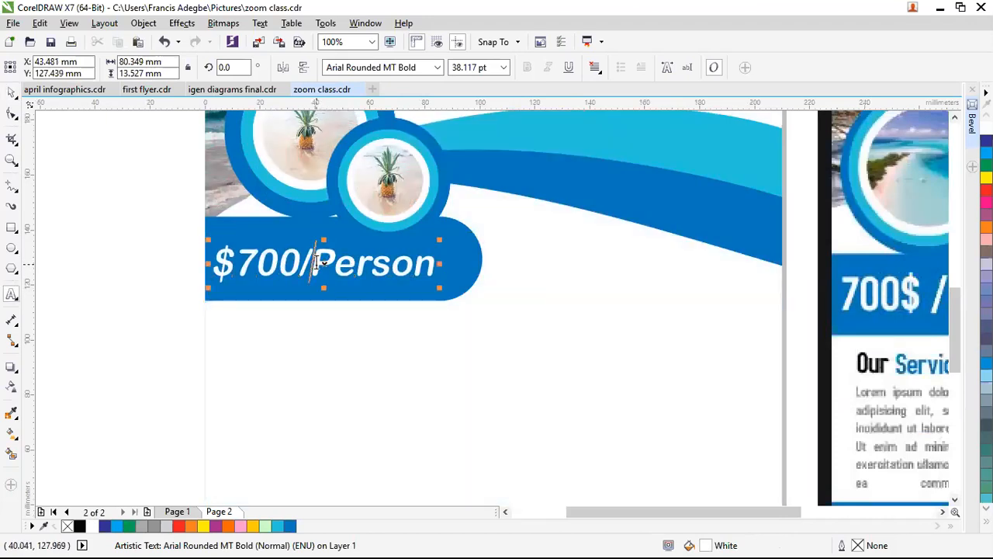
key("Left")
key("Left")
key("ctrl+space")
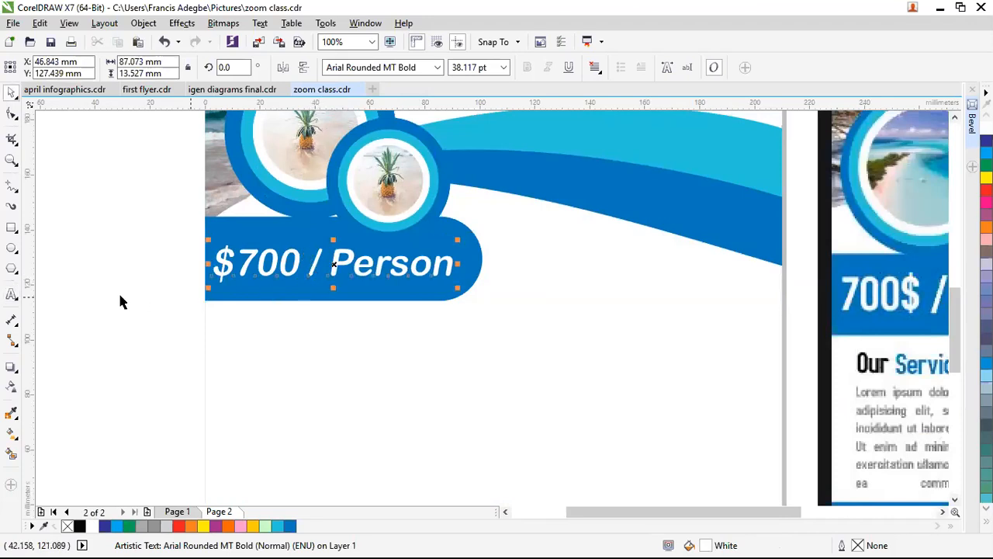
left_click(121, 302)
scroll(324, 262, "down", 3)
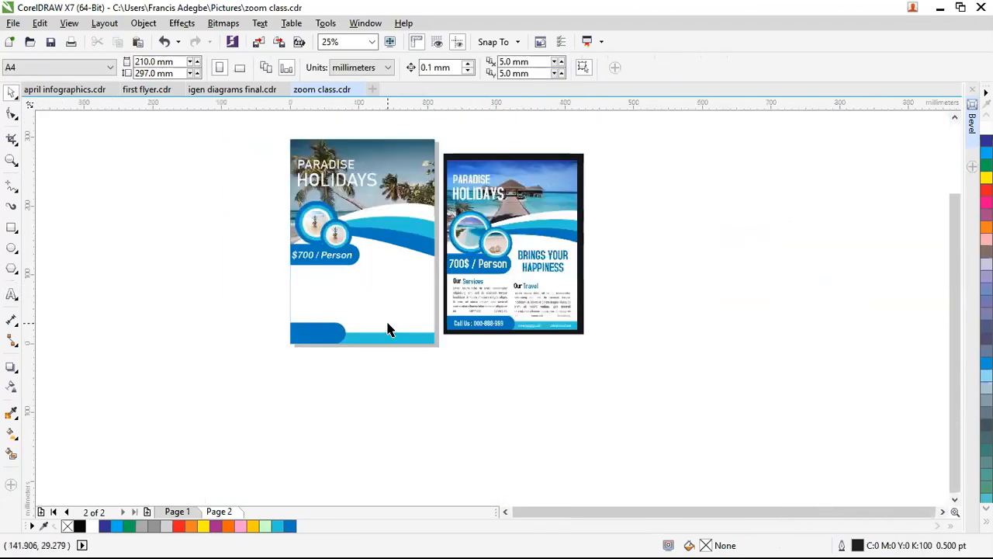
scroll(520, 272, "up", 1)
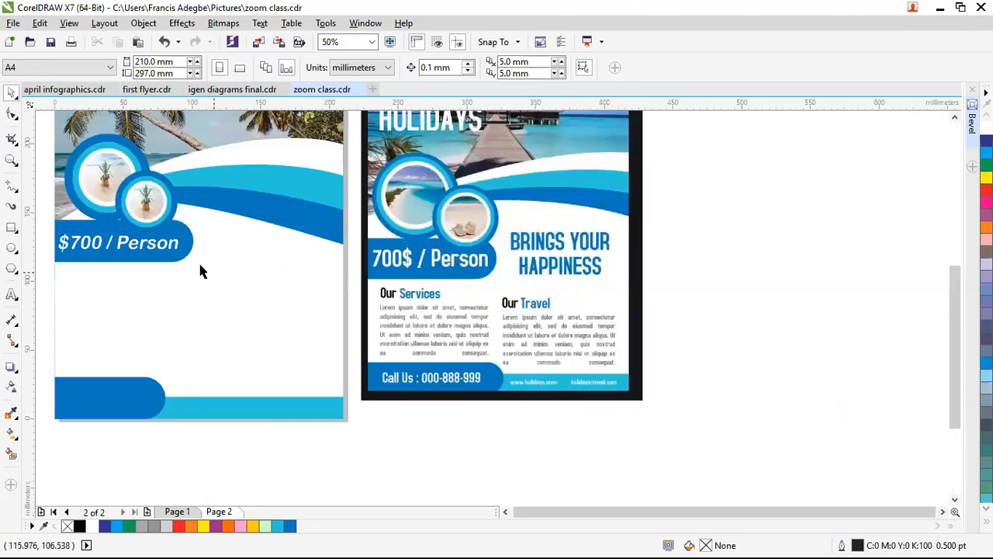
Step: Add two-line text 'BRINGS YOUR' / 'HAPPINESS' below the price pill, enlarged to 29.978 pt
left_click(11, 294)
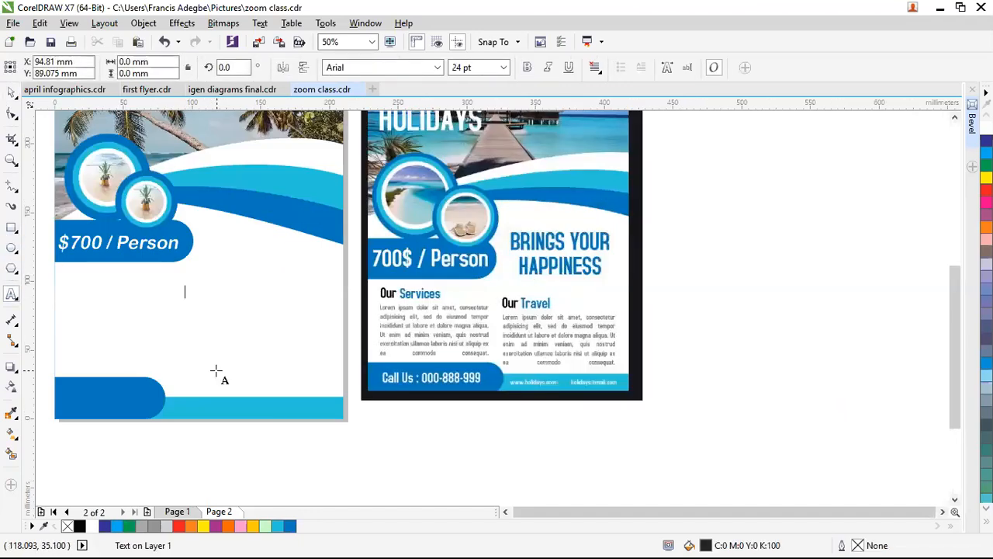
type("BRINGS YOUR")
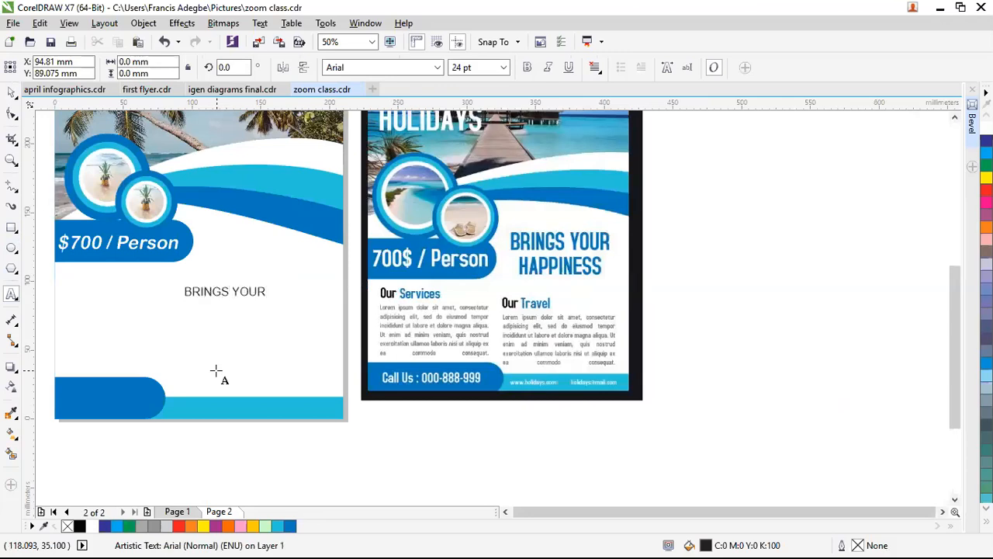
type("HAPPINESS")
key("ctrl+space")
left_click_drag(270, 312, 291, 318)
left_click(431, 70)
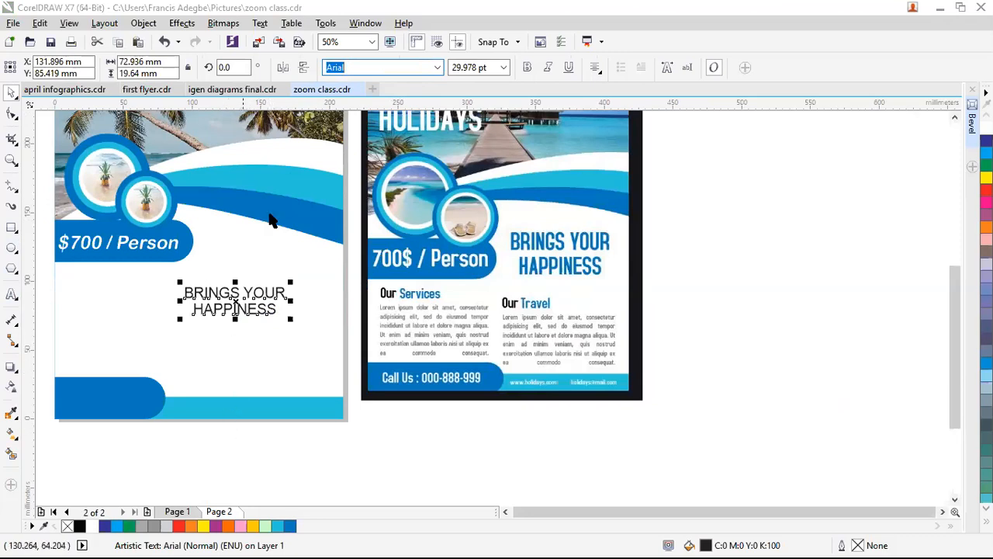
Step: Set the heading in Berlin Sans FB, then move and scale it up beside the price pill
left_click(437, 67)
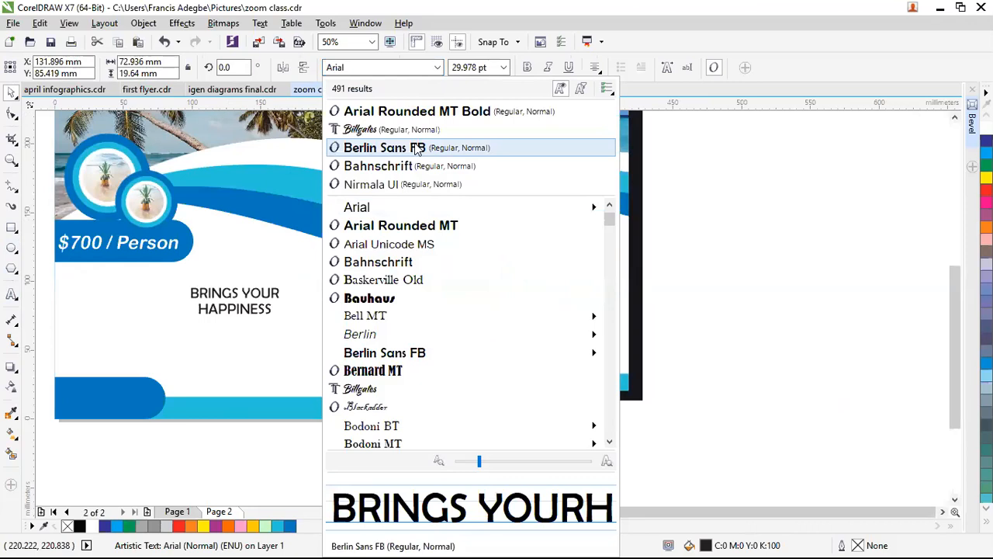
key("Return")
left_click_drag(234, 301, 256, 255)
left_click_drag(303, 279, 309, 258)
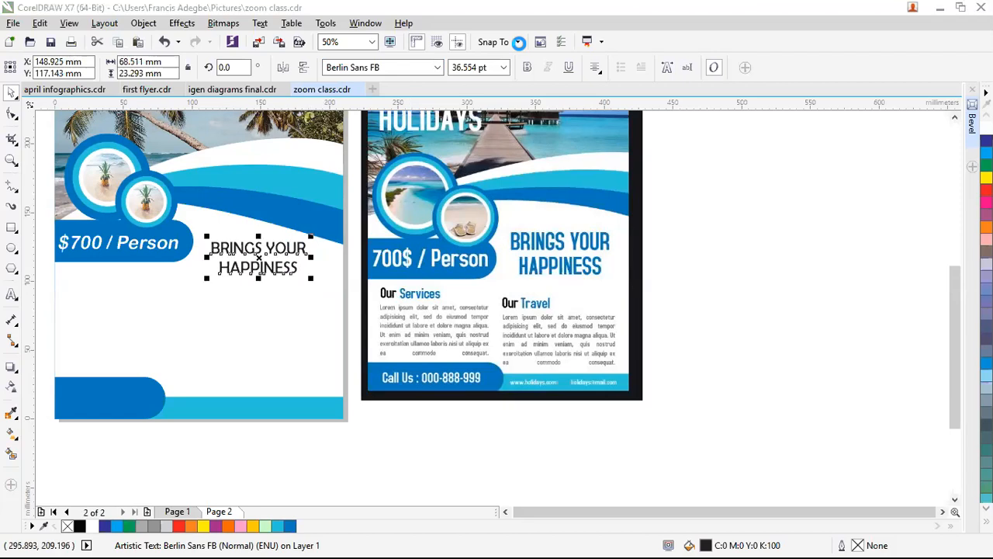
left_click_drag(206, 256, 215, 257)
left_click_drag(312, 236, 318, 233)
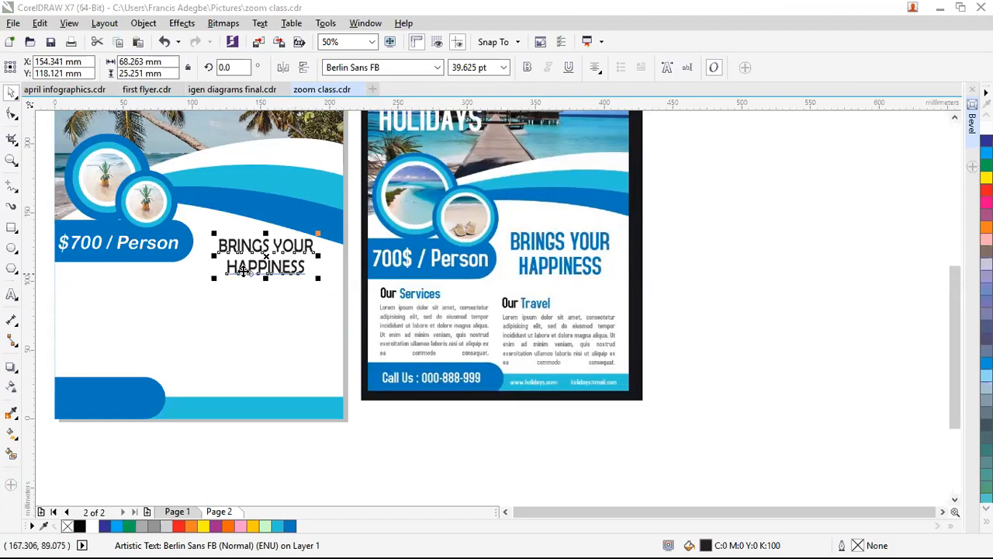
scroll(249, 292, "up", 1)
scroll(282, 260, "up", 2)
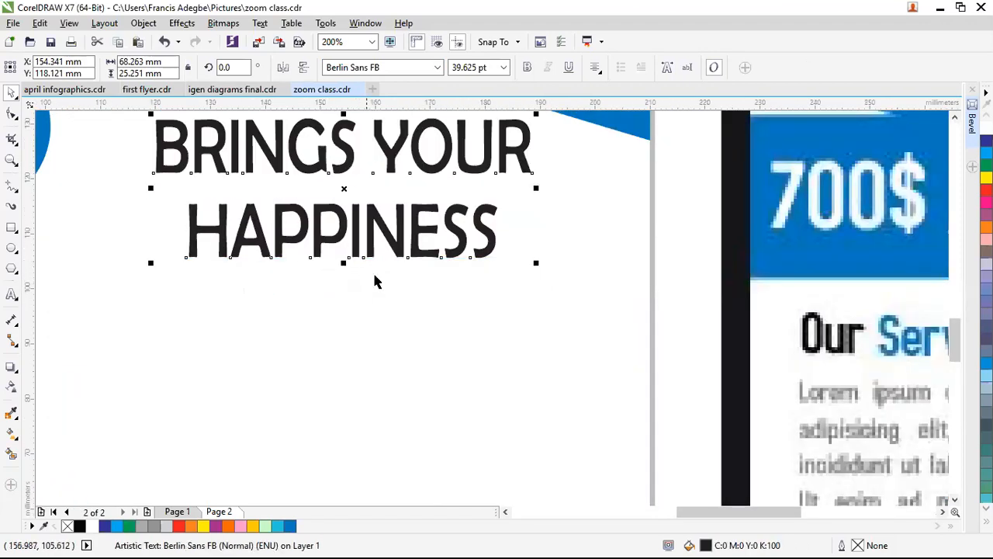
Step: Break the heading into separate lines and enlarge HAPPINESS to 49.243 pt
key("ctrl+k")
left_click(349, 250)
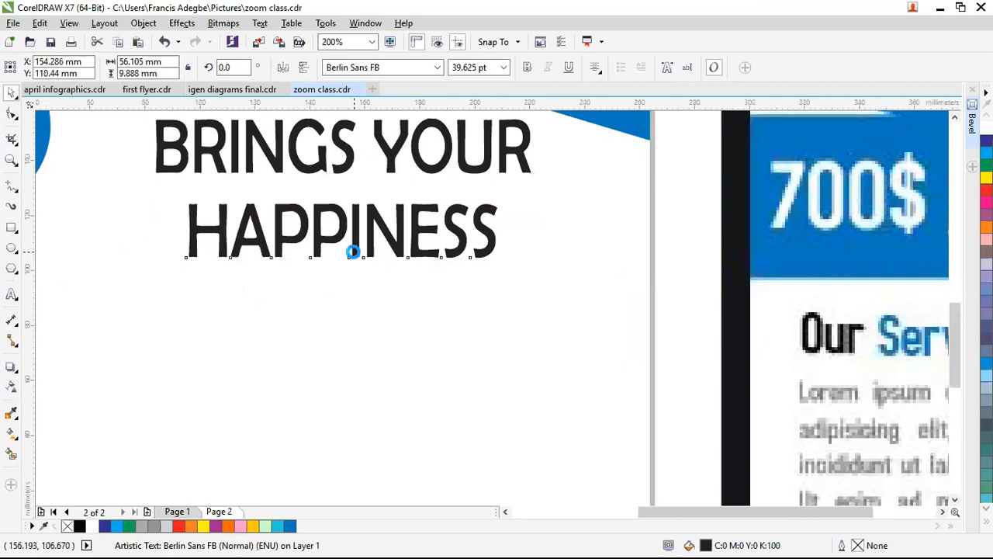
scroll(353, 250, "down", 1)
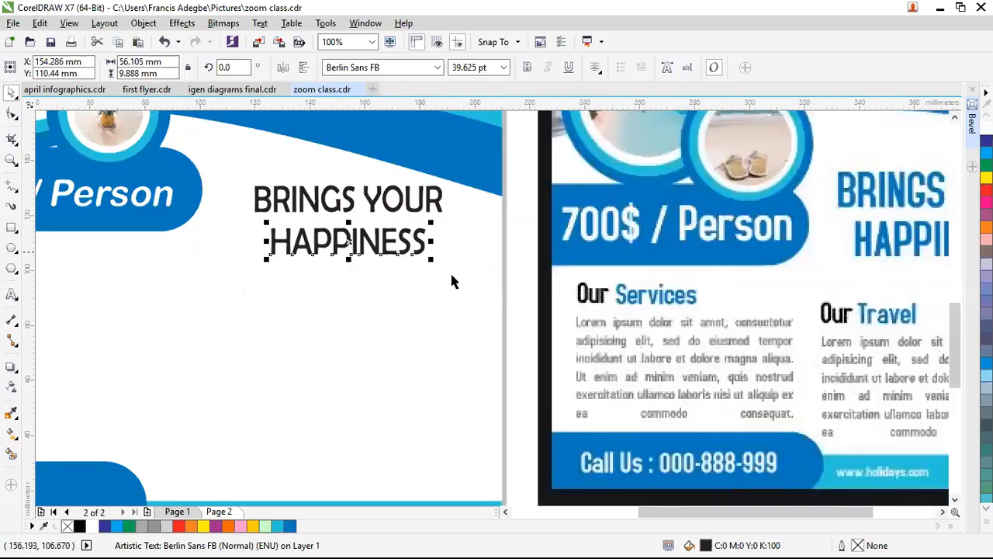
scroll(454, 275, "down", 1)
scroll(395, 267, "up", 1)
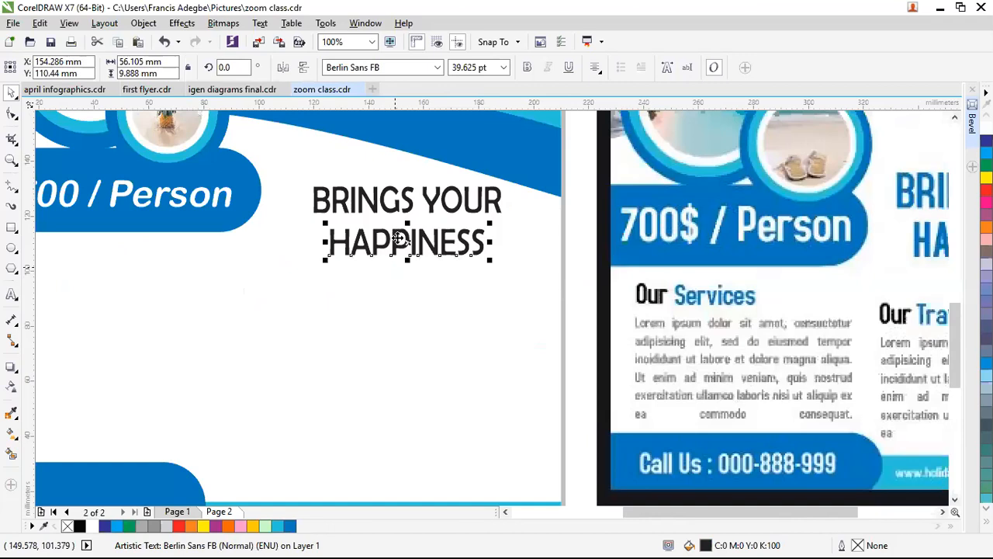
scroll(397, 240, "up", 1)
left_click_drag(416, 215, 416, 203)
left_click_drag(580, 276, 588, 292)
Step: Centre HAPPINESS horizontally under the BRINGS YOUR line
left_click(466, 186, "shift")
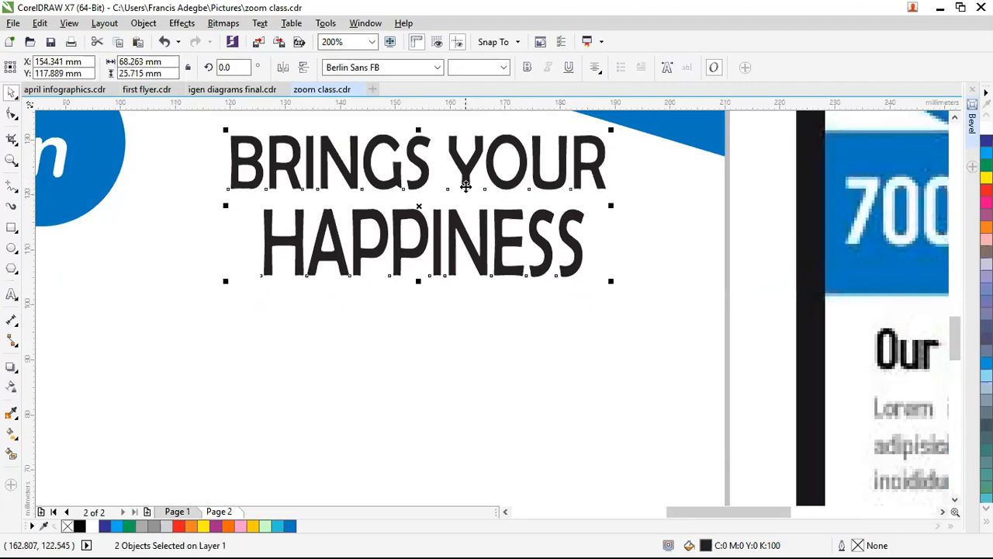
key("c")
left_click(528, 322)
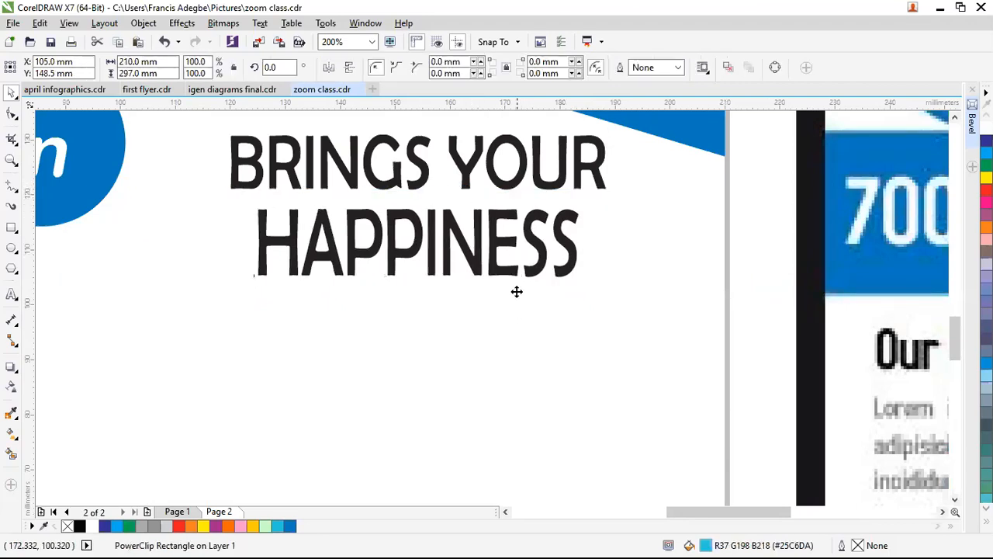
scroll(514, 259, "down", 2)
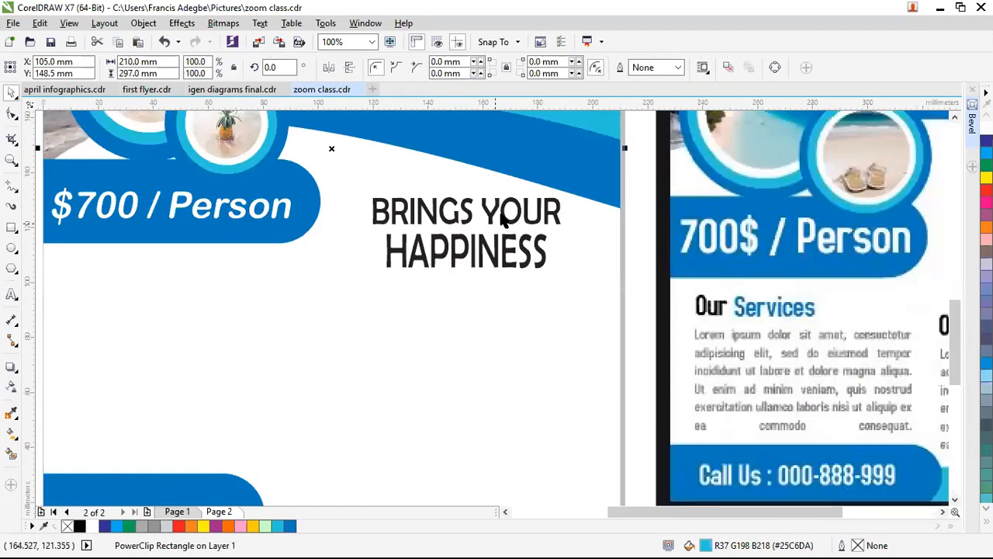
left_click(503, 221)
left_click(507, 250, "shift")
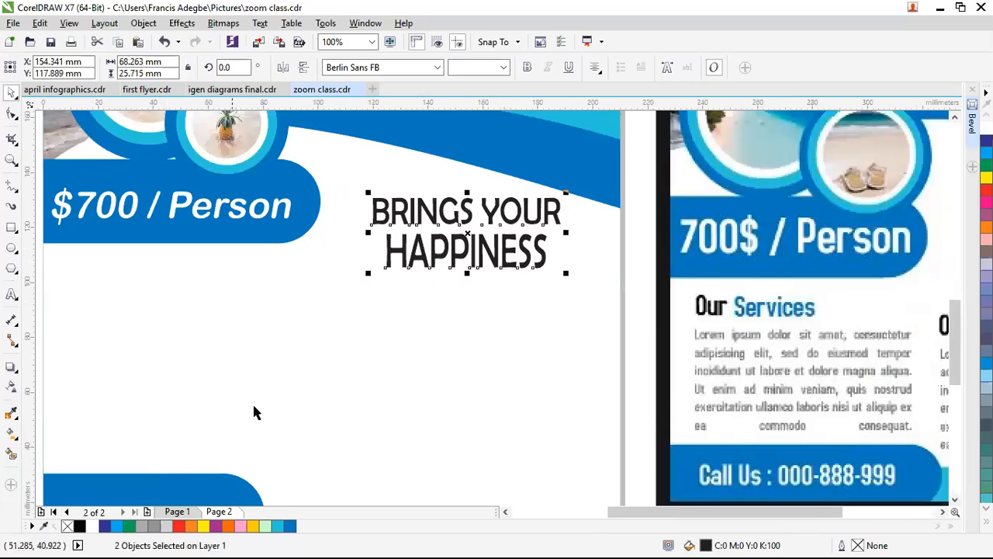
scroll(281, 394, "down", 1)
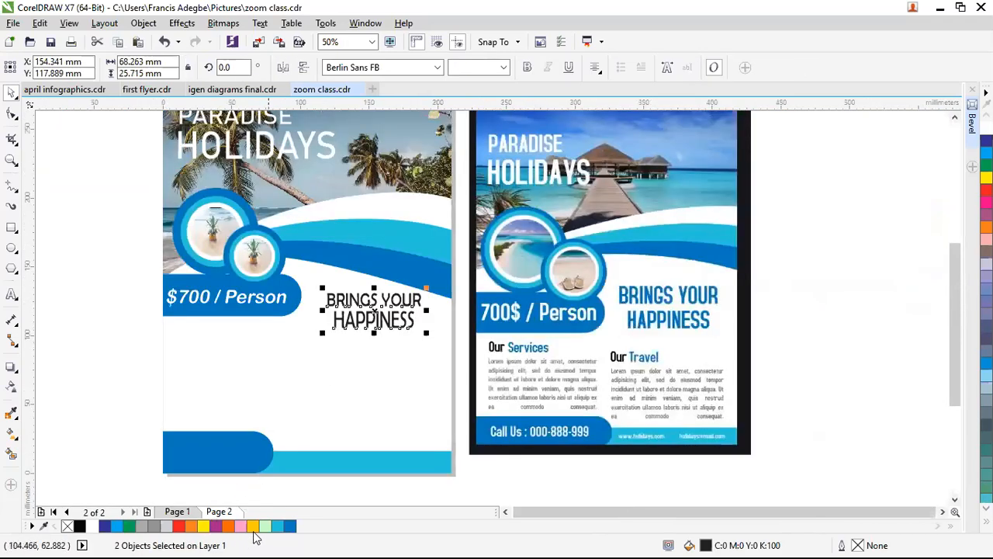
Step: Recolour the BRINGS YOUR HAPPINESS heading dark blue (#0277BD) and deselect it
left_click(277, 526)
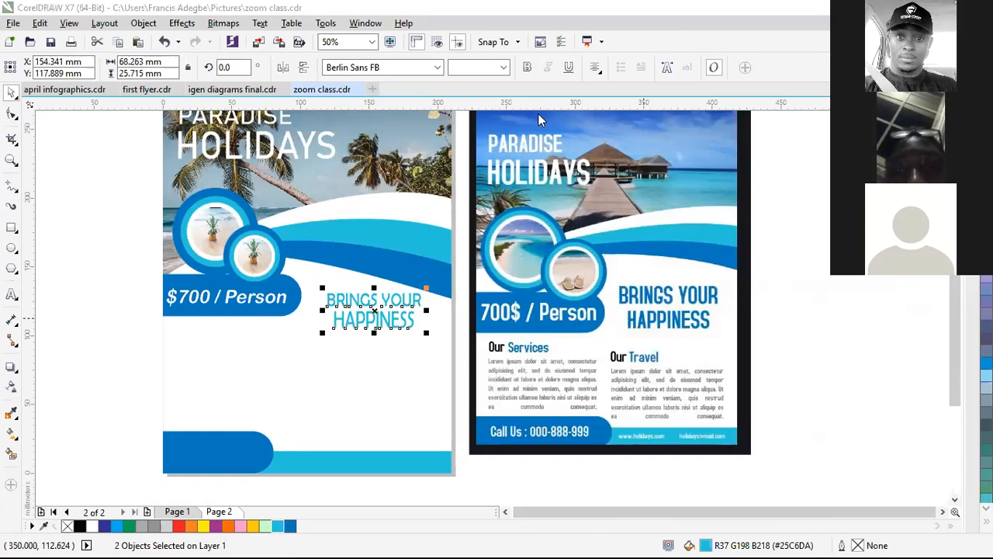
left_click(290, 526)
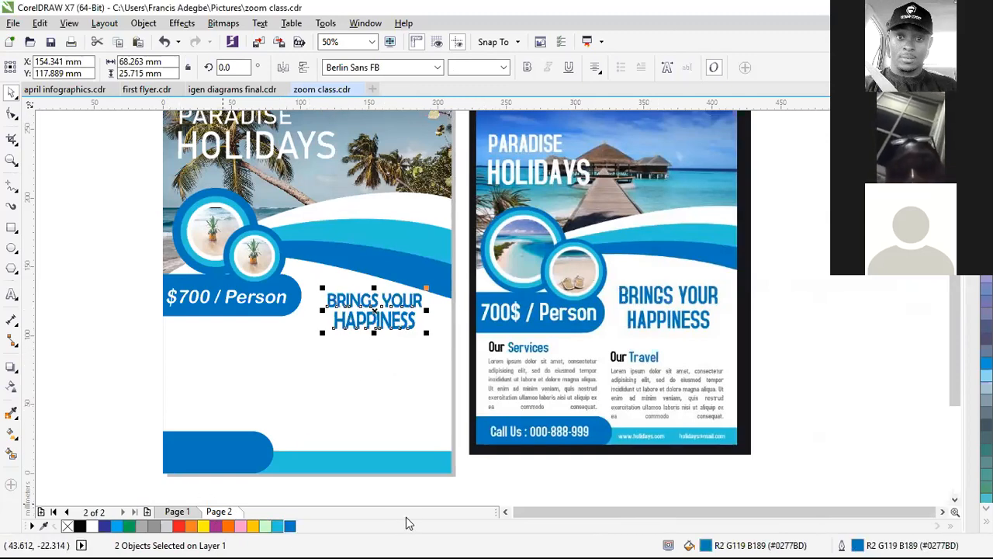
left_click(416, 371)
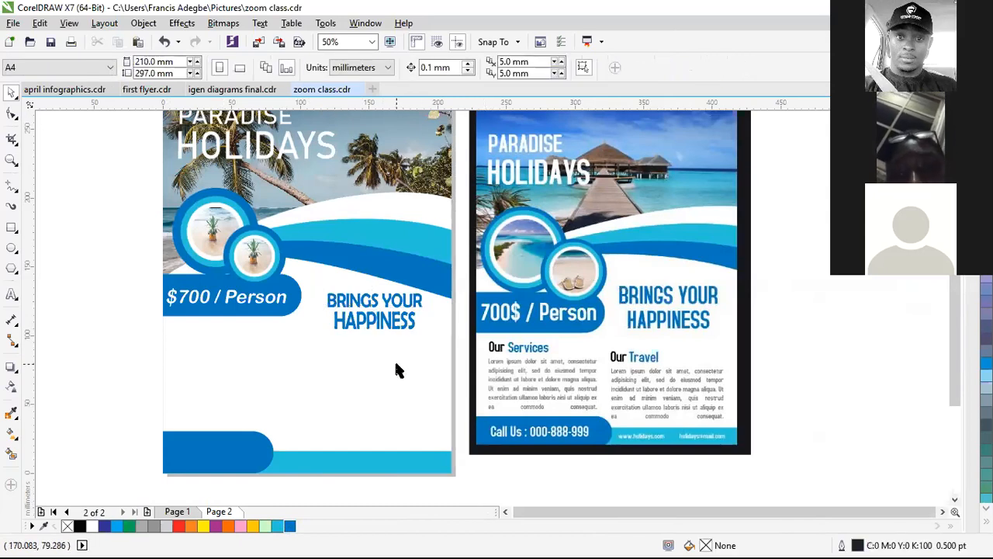
Step: Add an 'Our Services' text on the left flyer and enlarge it to about 29.5 pt
left_click(12, 294)
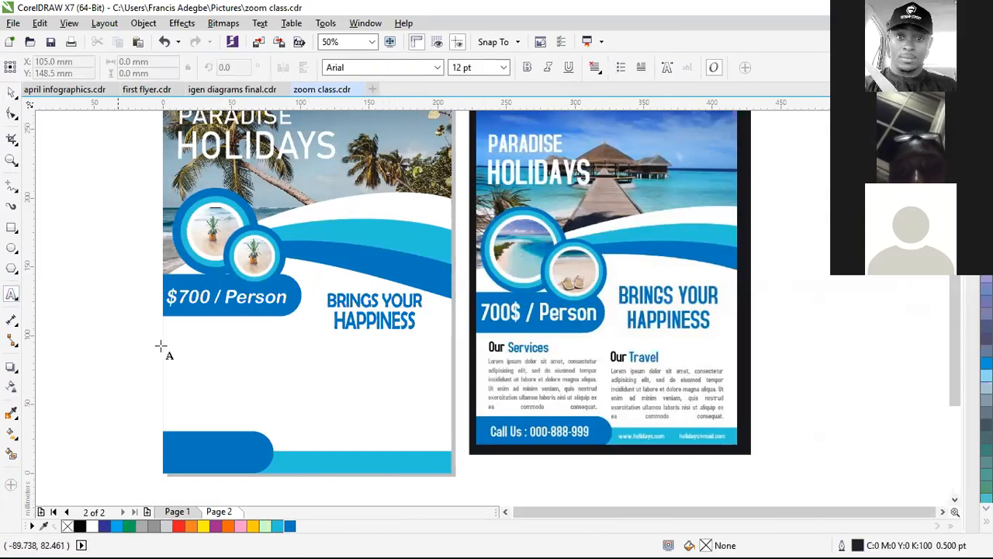
left_click(187, 349)
type("oUR")
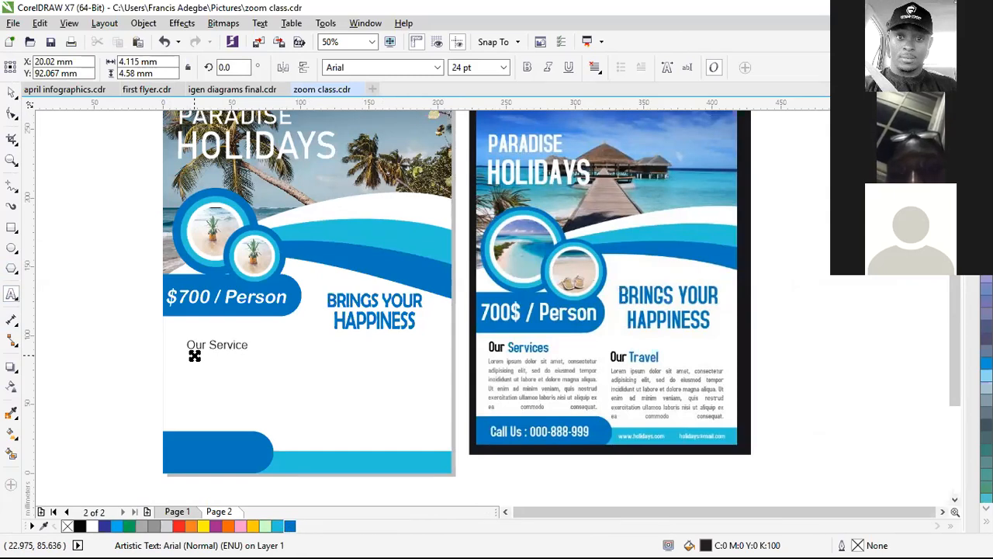
key("ctrl+space")
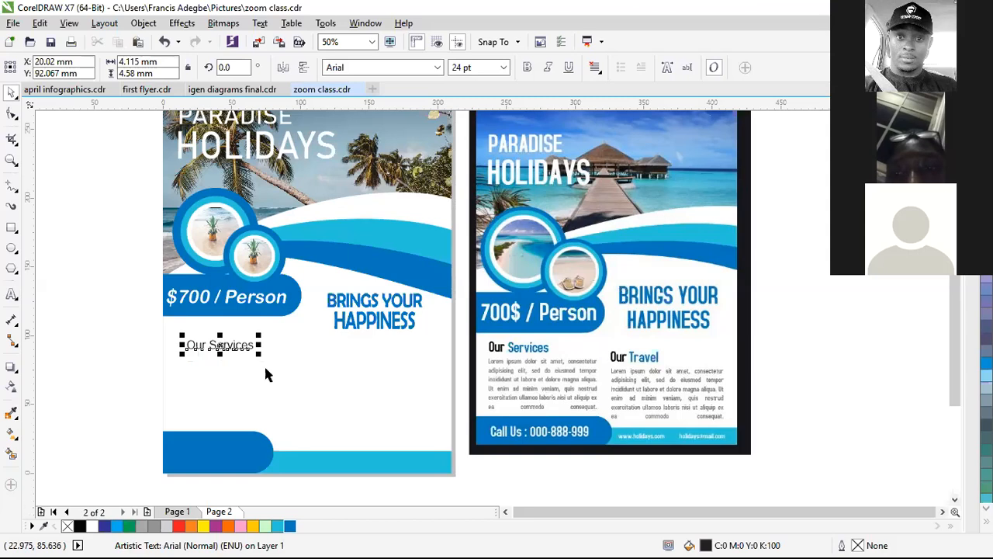
left_click_drag(257, 355, 363, 365)
Step: Drop a copy to the right and change its wording to 'Our Travel'
right_click(365, 361)
key("F8")
left_click(354, 357)
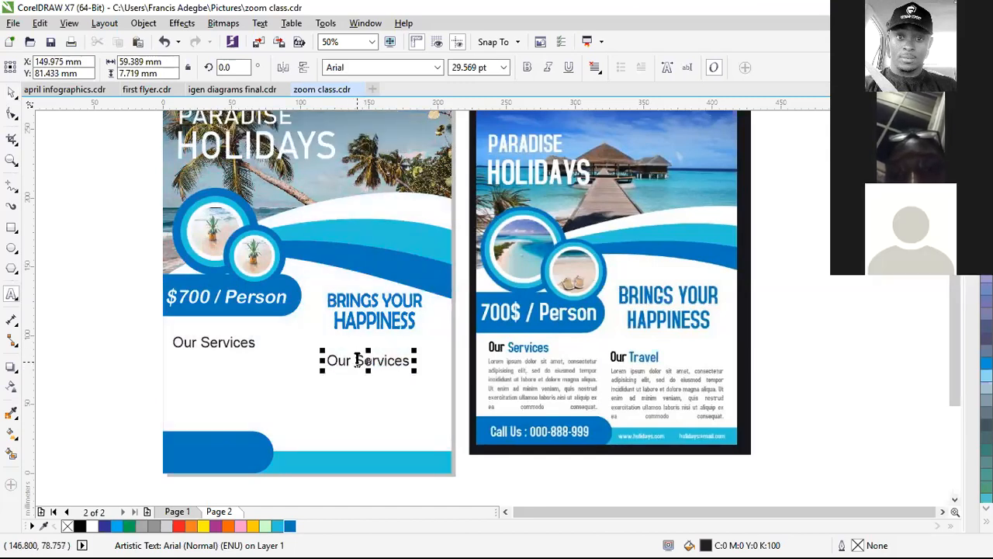
double_click(368, 361)
type("Tr")
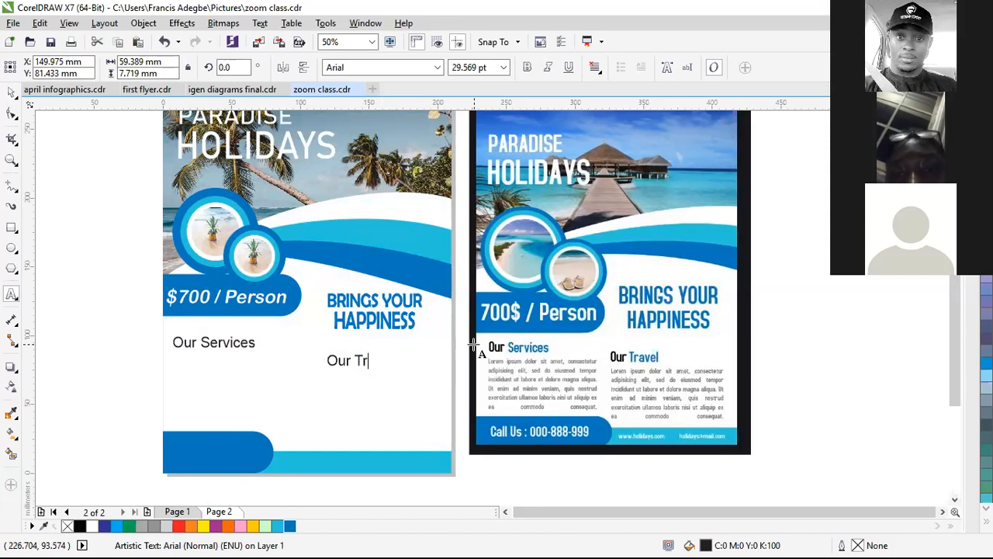
type("avel")
key("ctrl+space")
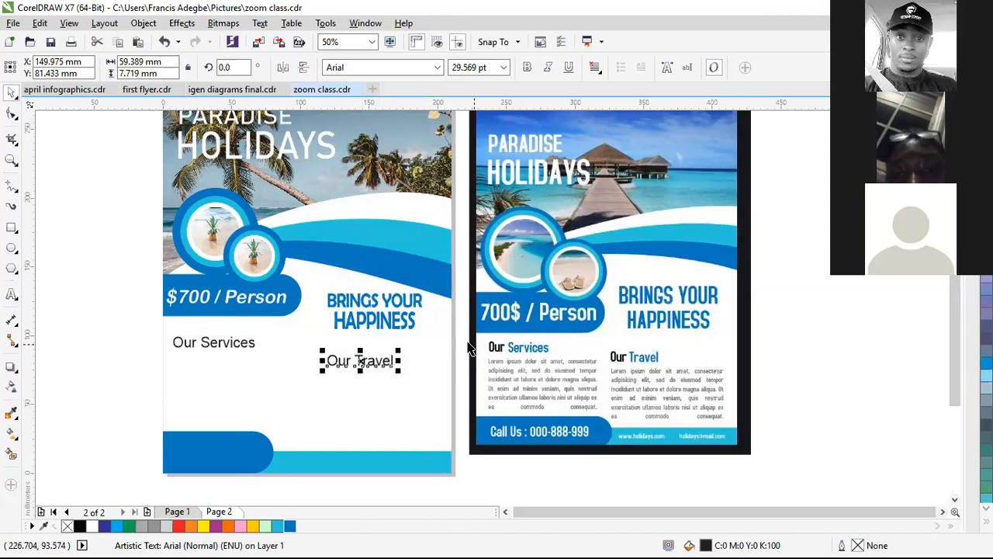
Step: Colour the word 'Services' blue in the Our Services heading
left_click(246, 344)
double_click(240, 344)
left_click_drag(201, 342, 255, 343)
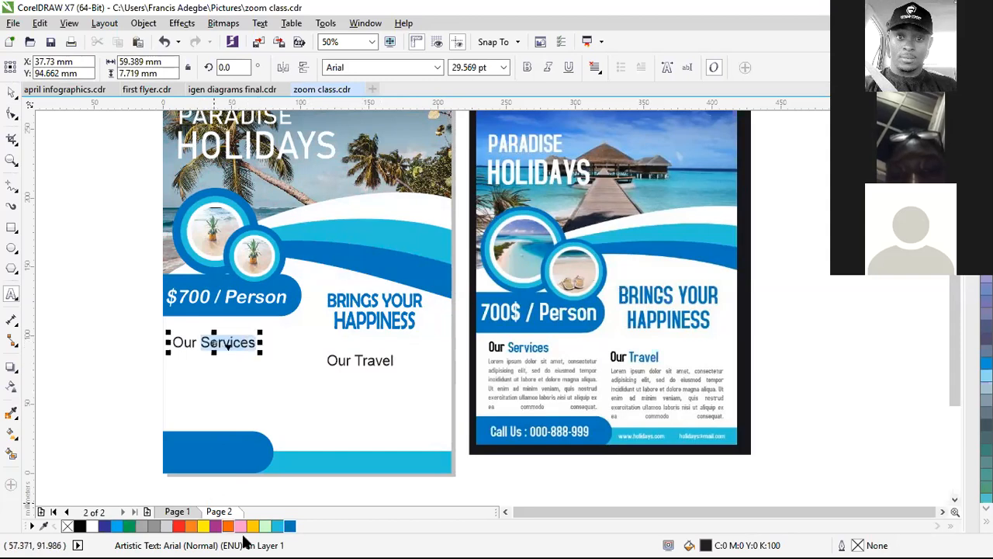
left_click(289, 528)
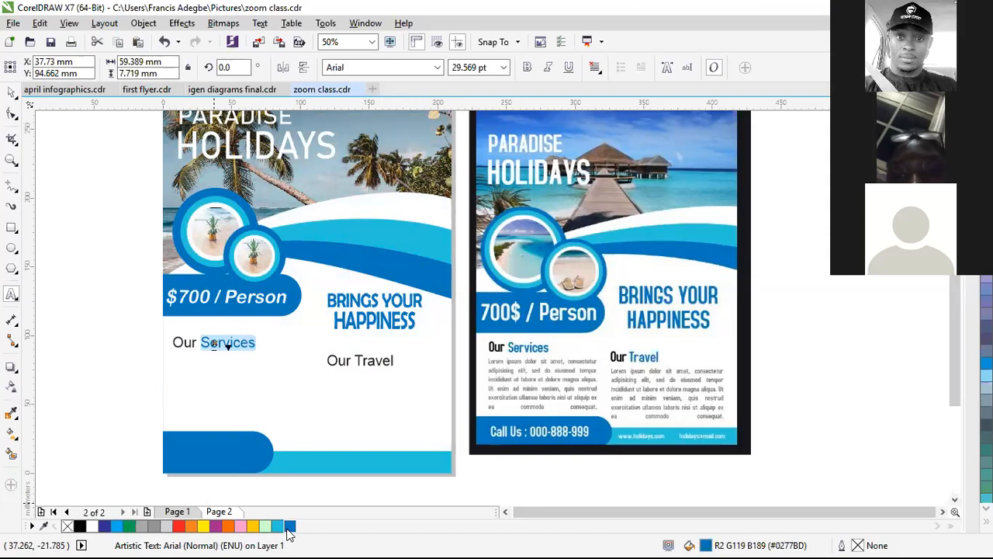
Step: Colour the word 'Travel' blue in the Our Travel heading
left_click(370, 365)
double_click(374, 362)
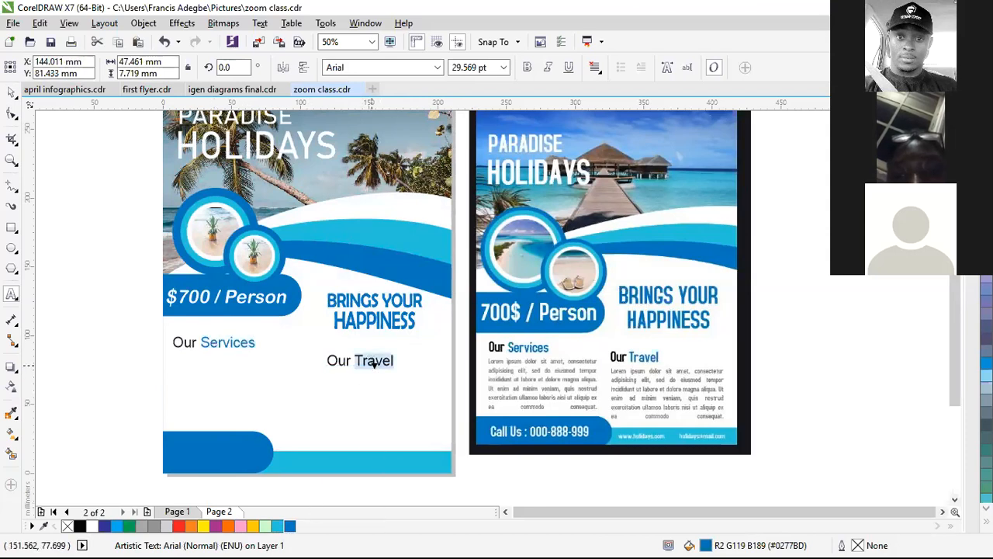
left_click(320, 420)
key("ctrl+space")
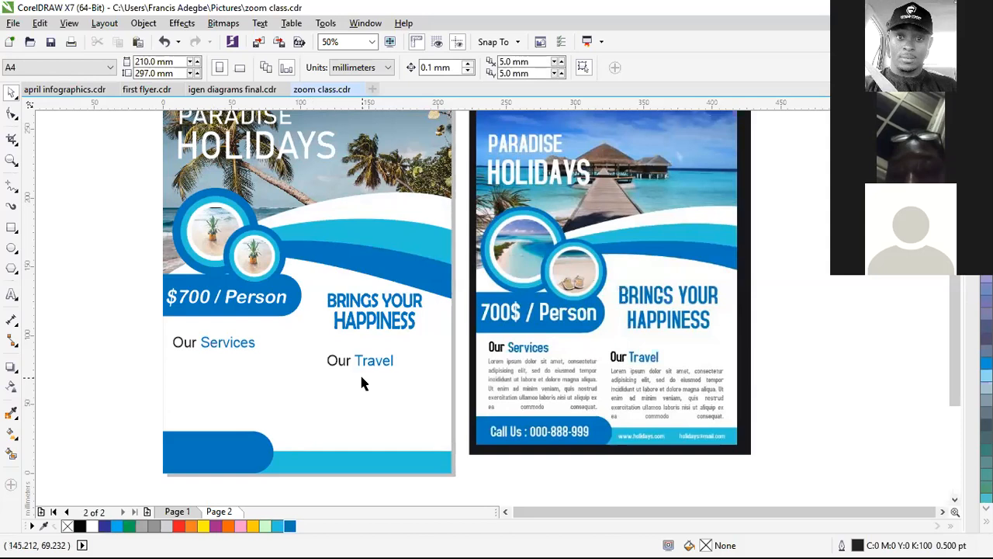
Step: Reset the whole Our Travel heading to black
scroll(359, 373, "up", 2)
left_click(371, 322)
scroll(371, 322, "up", 1)
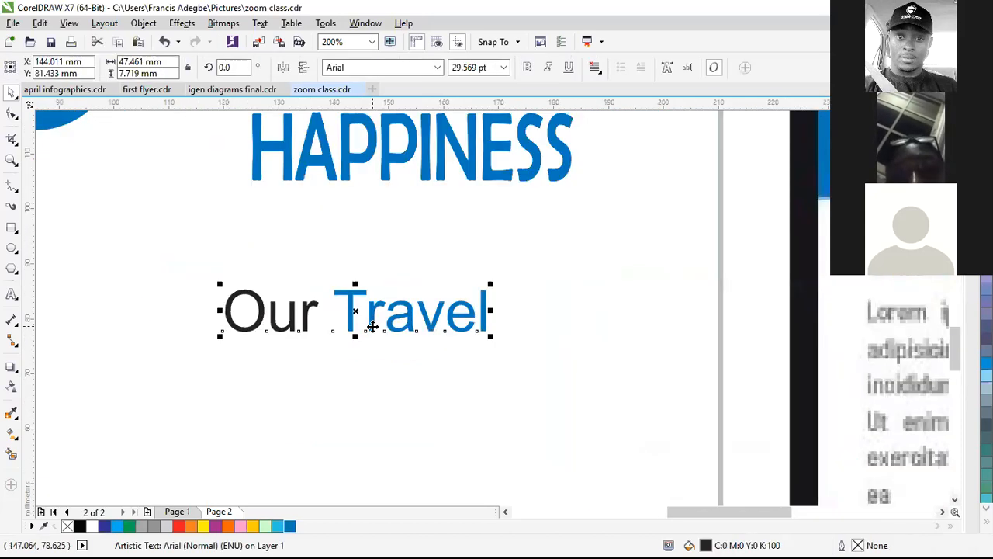
scroll(365, 318, "up", 1)
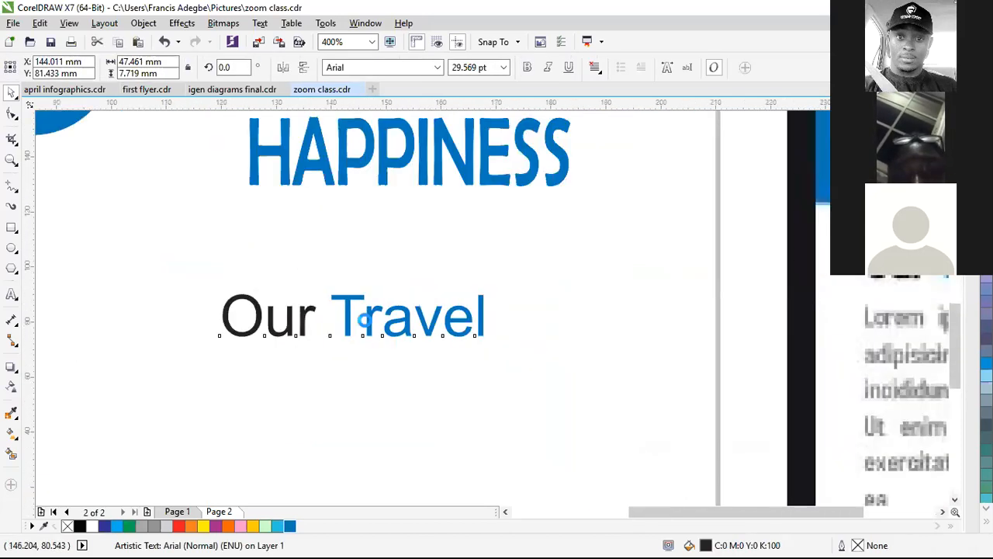
scroll(426, 372, "down", 2)
scroll(365, 450, "up", 1)
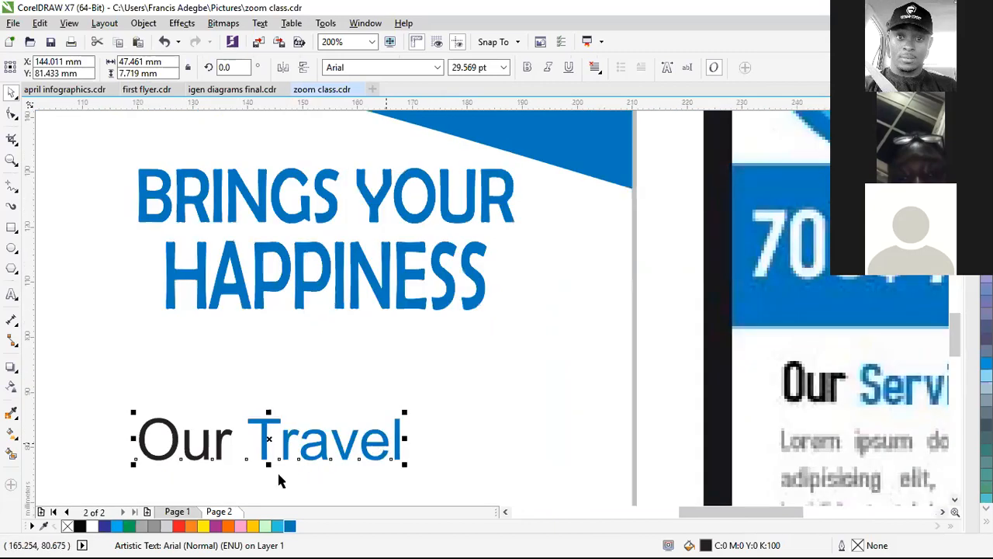
left_click(81, 526)
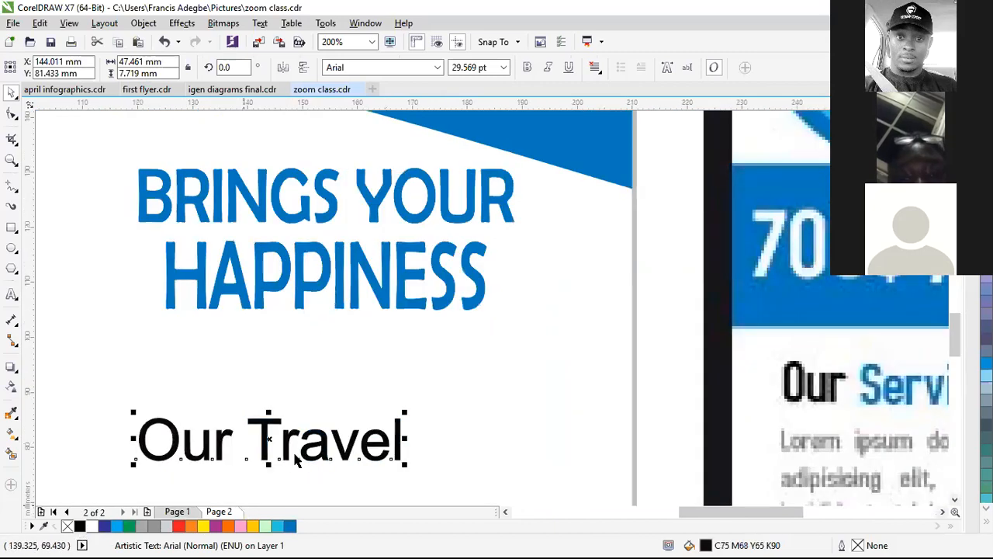
double_click(329, 422)
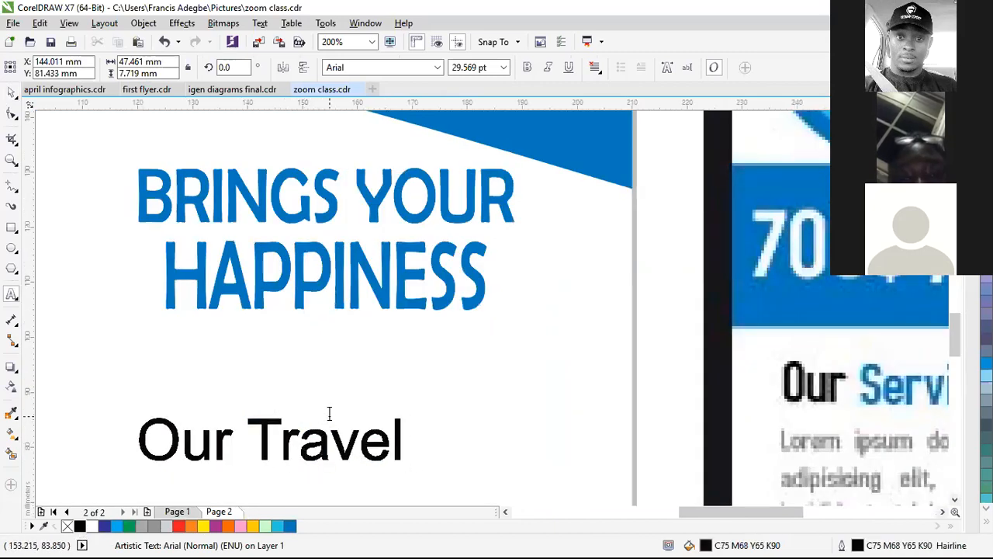
key("ctrl+space")
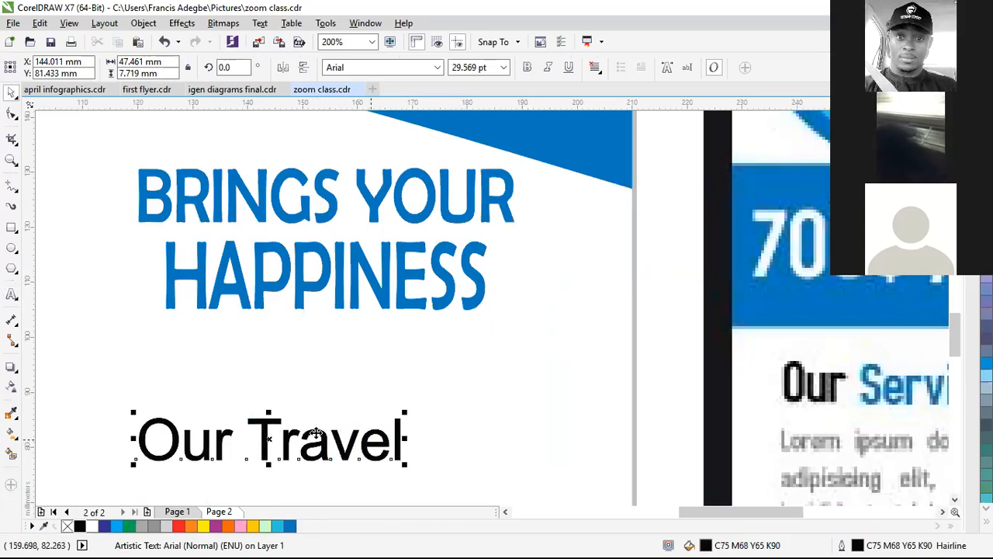
Step: Sample the flyer's blue with the Color Eyedropper and apply it to Our Travel's fill and outline
left_click(12, 411)
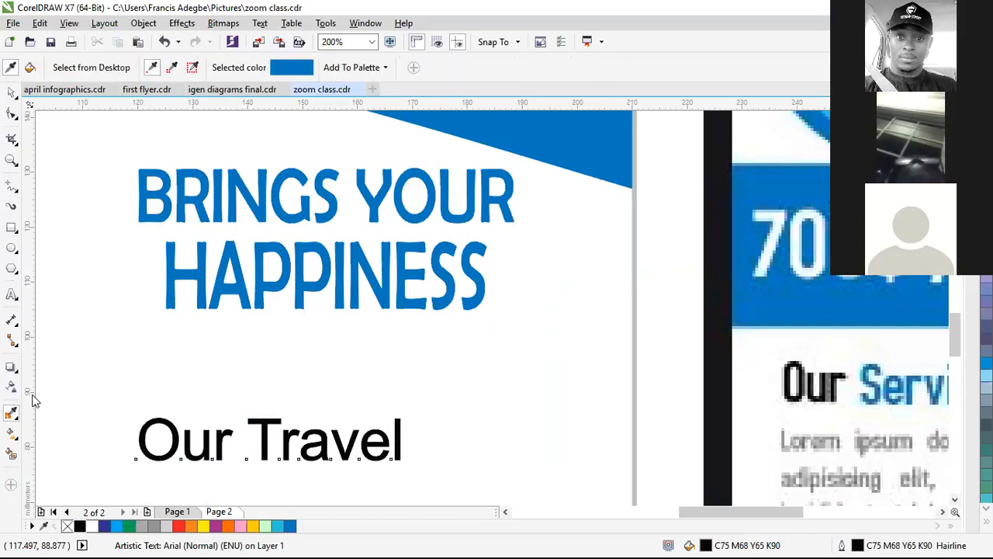
scroll(214, 442, "up", 2)
left_click(209, 431)
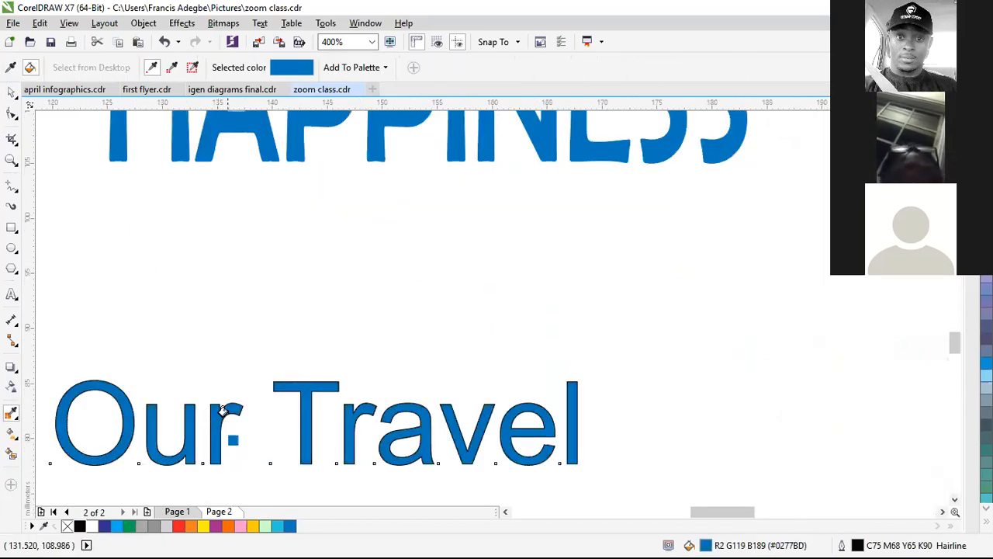
scroll(231, 388, "up", 3)
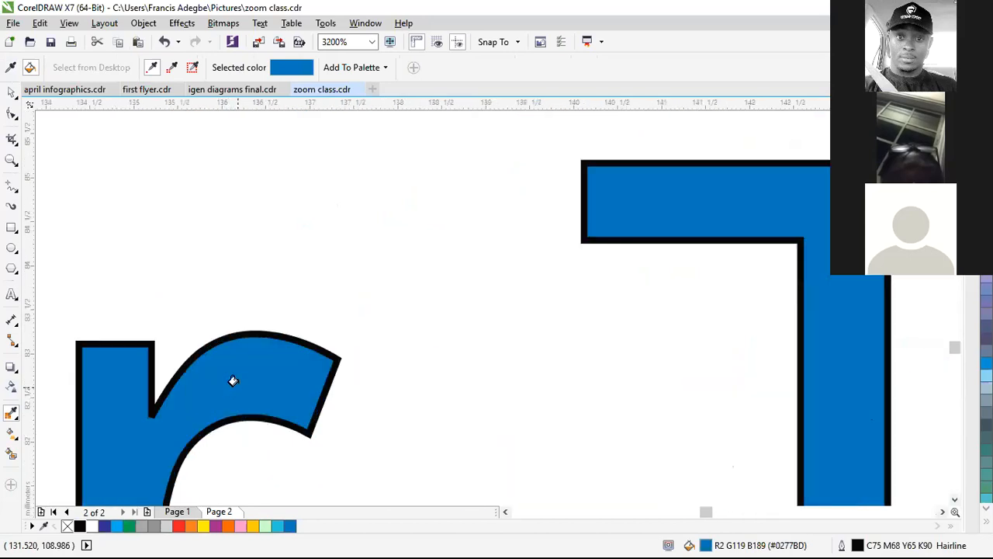
left_click(240, 337)
scroll(245, 363, "down", 2)
scroll(401, 348, "down", 2)
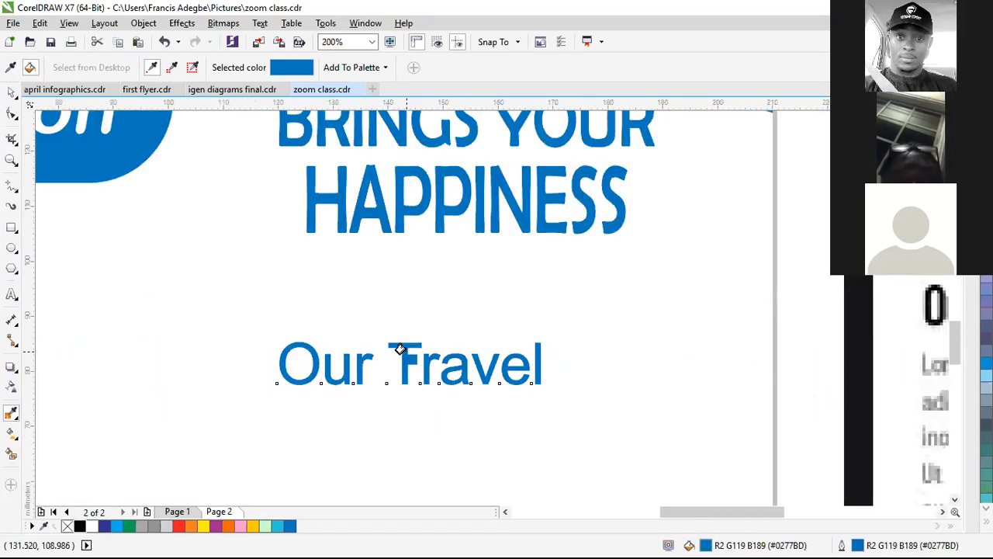
key("space")
Step: Make the word 'Our' in Our Travel black
double_click(354, 372)
left_click_drag(373, 371, 220, 475)
left_click(79, 526)
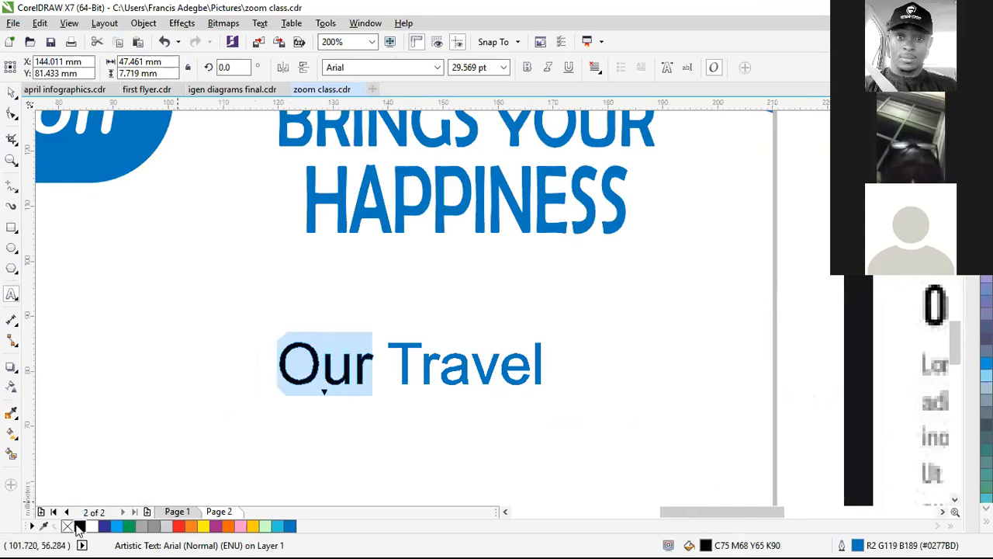
key("Escape")
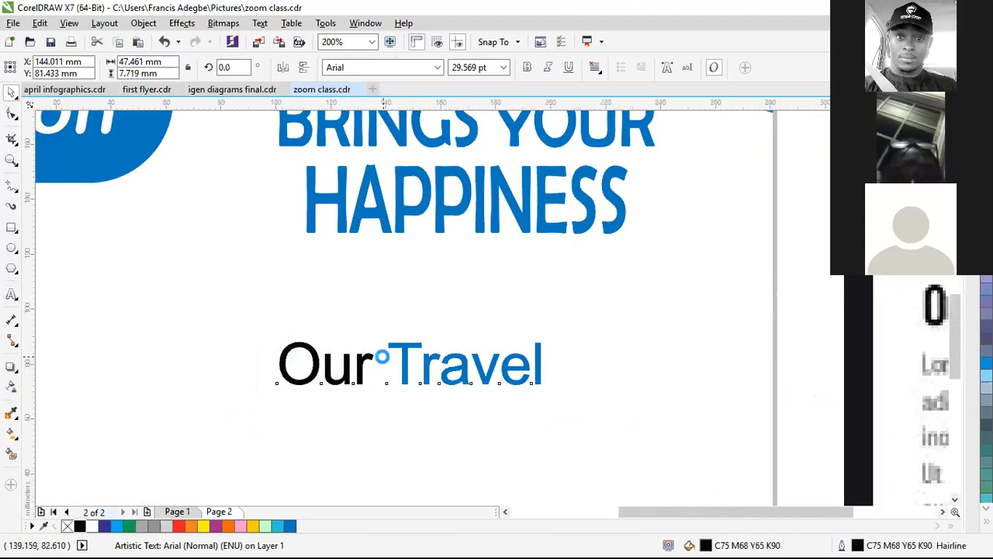
scroll(386, 361, "down", 2)
left_click(205, 349)
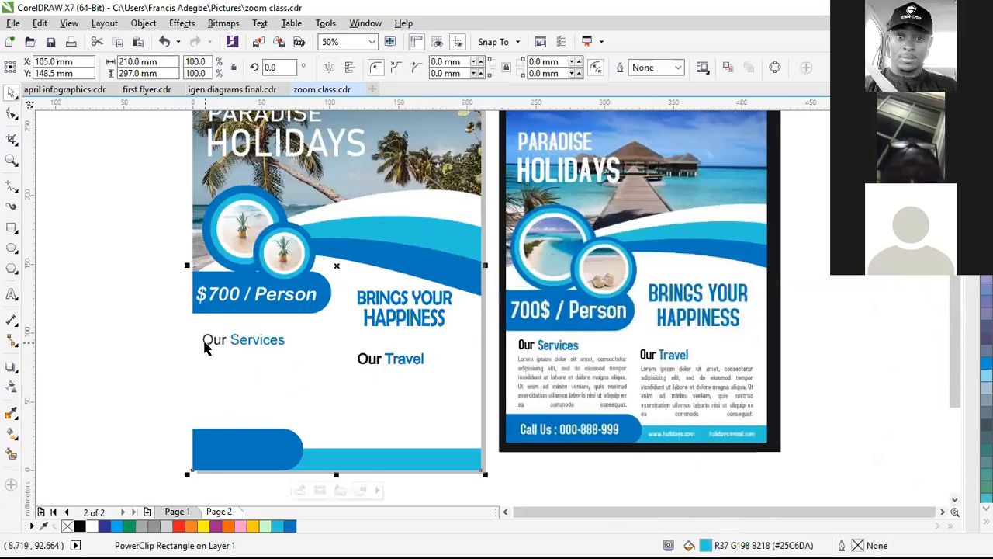
Step: Colour Our Services blue with 'Our' black, then deselect
scroll(215, 341, "up", 1)
left_click(226, 346)
scroll(233, 342, "up", 1)
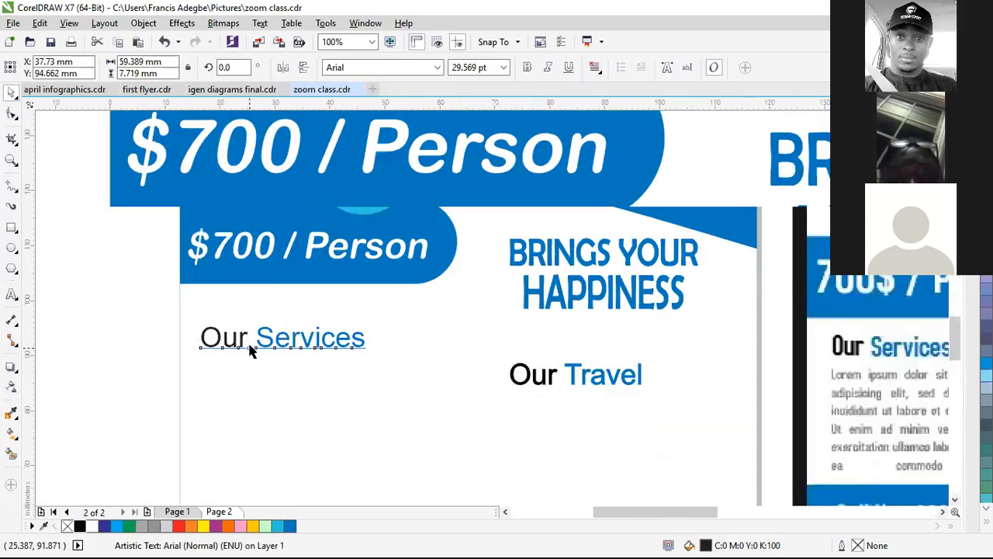
left_click(290, 526)
double_click(237, 330)
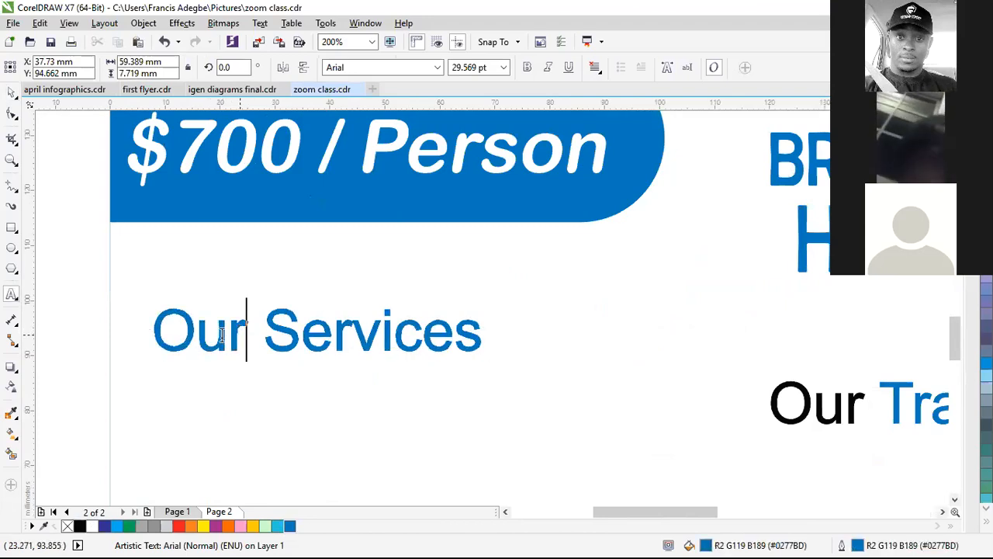
left_click_drag(245, 332, 151, 332)
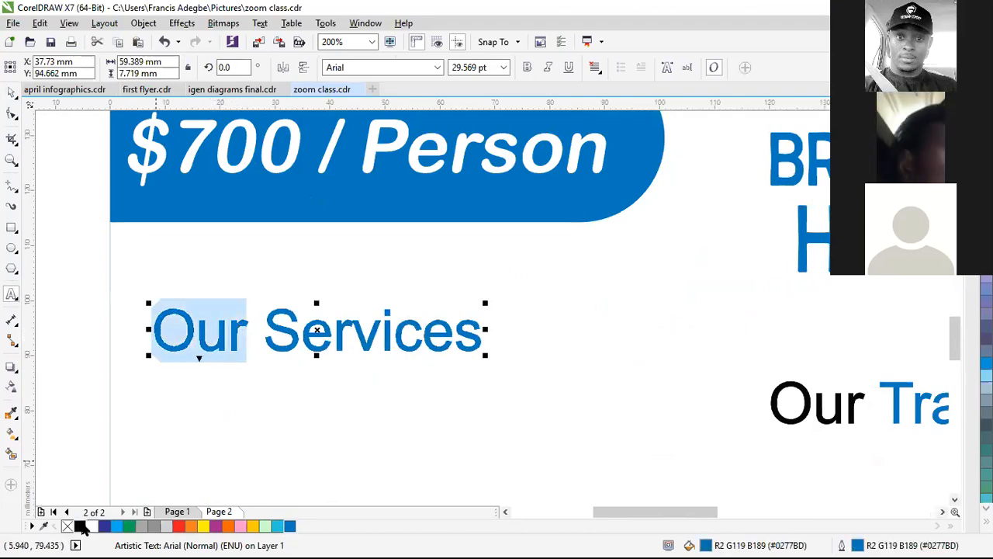
left_click(79, 526)
scroll(266, 360, "down", 1)
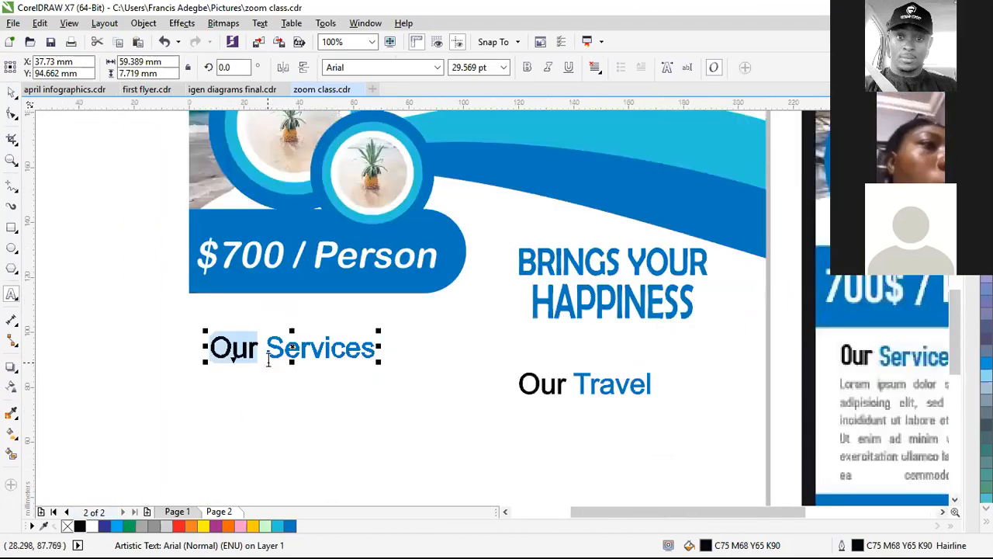
scroll(269, 359, "down", 2)
key("ctrl+space")
left_click(191, 409)
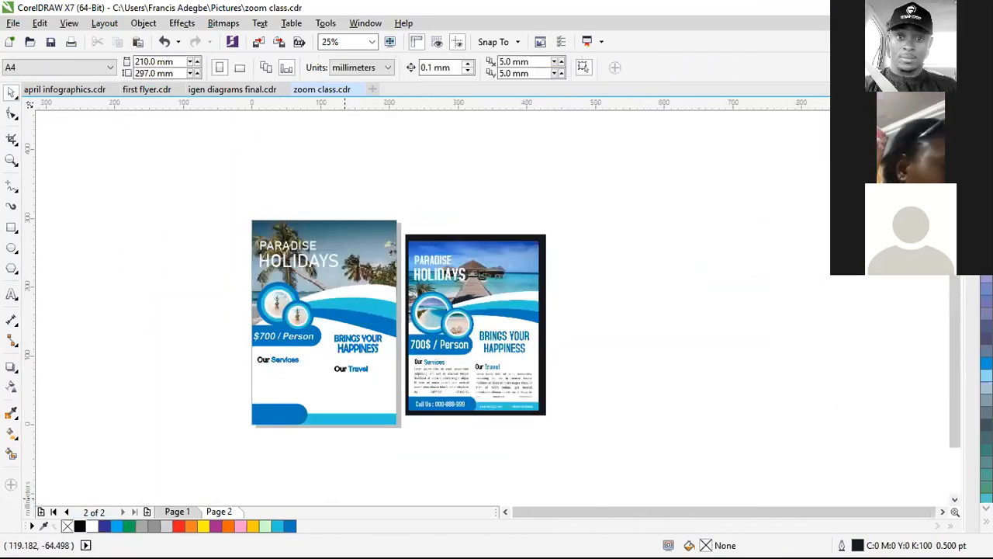
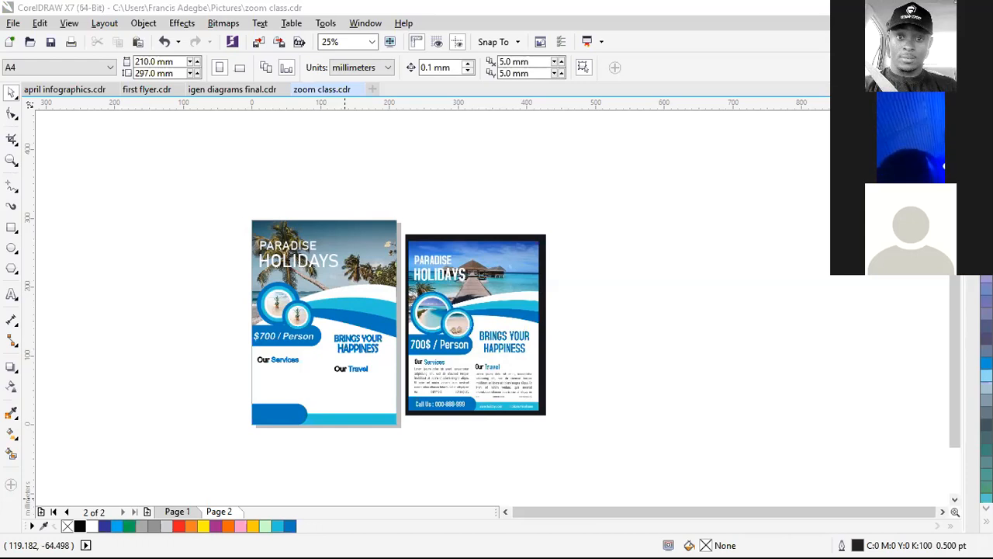
Step: Draw a paragraph text frame below the Our Services heading
scroll(295, 432, "up", 1)
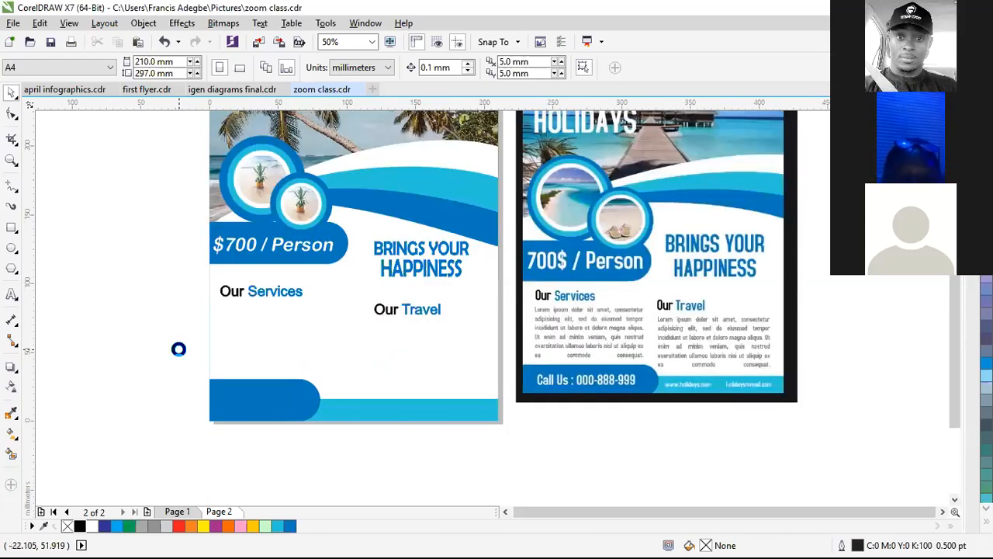
scroll(183, 348, "up", 1)
left_click(12, 228)
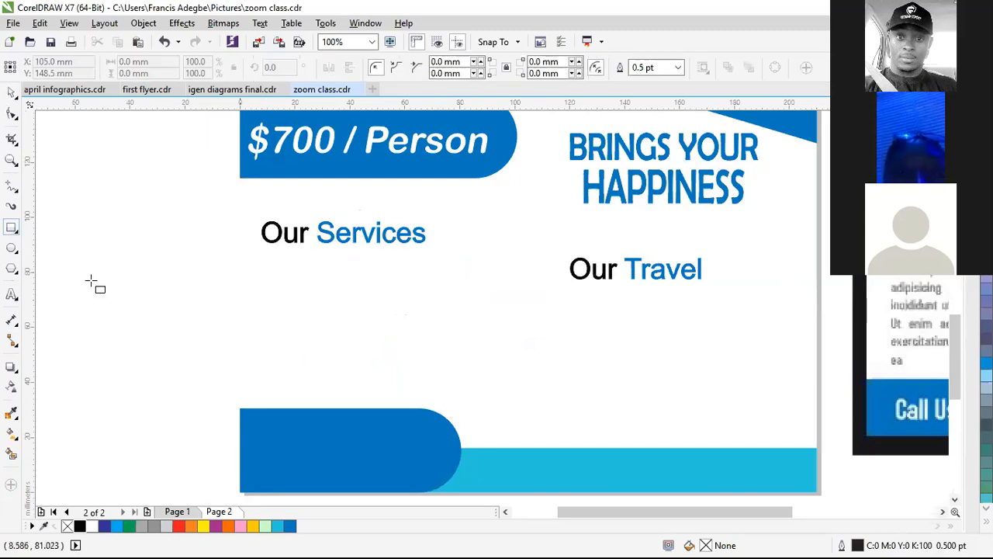
left_click(14, 297)
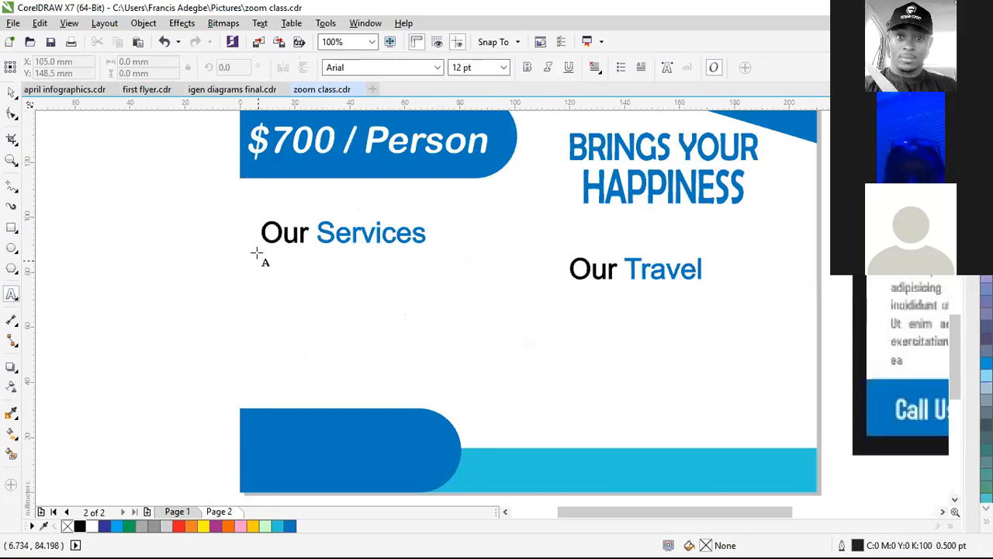
left_click_drag(252, 254, 530, 400)
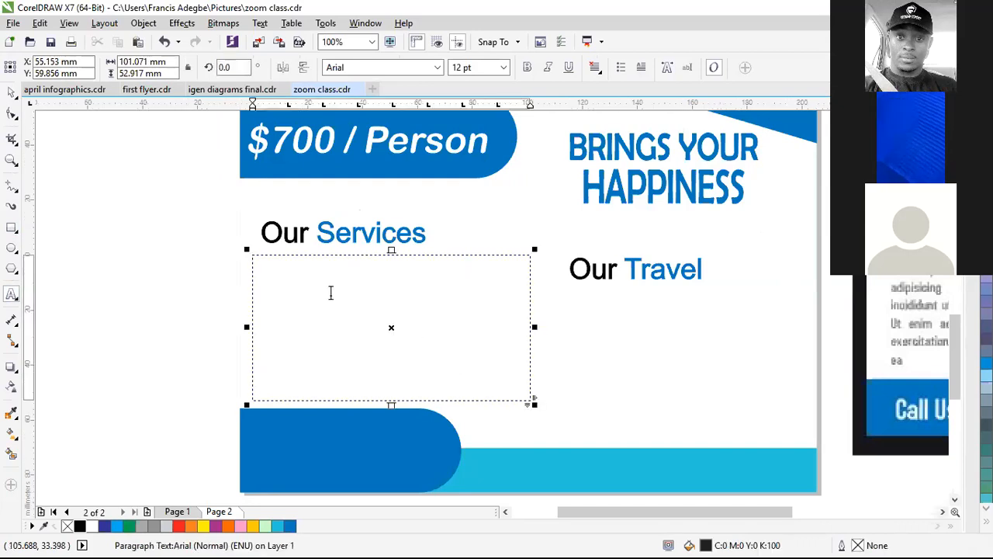
Step: Paste the Lorem Ipsum text into the frame and set it to Full Justify
left_click(332, 290)
key("ctrl+v")
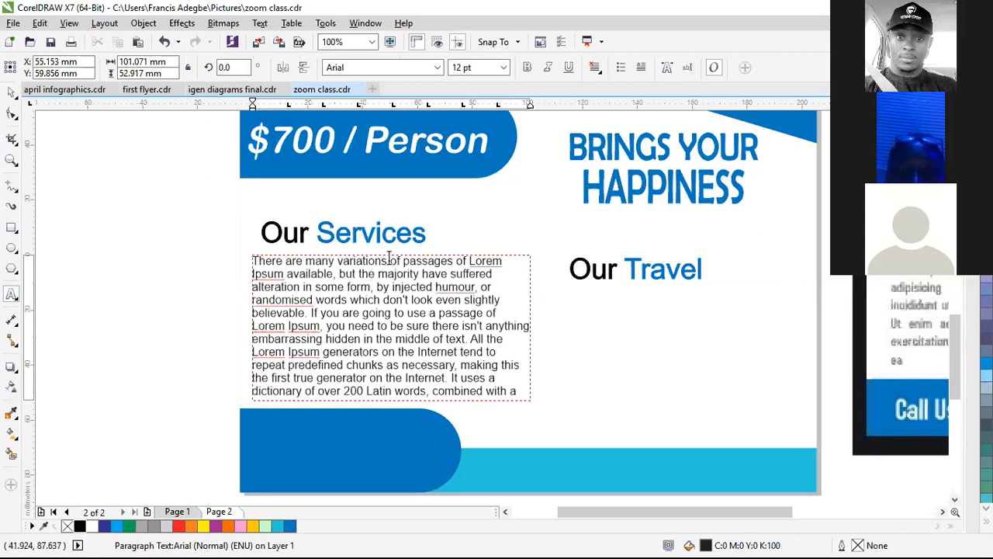
left_click(595, 70)
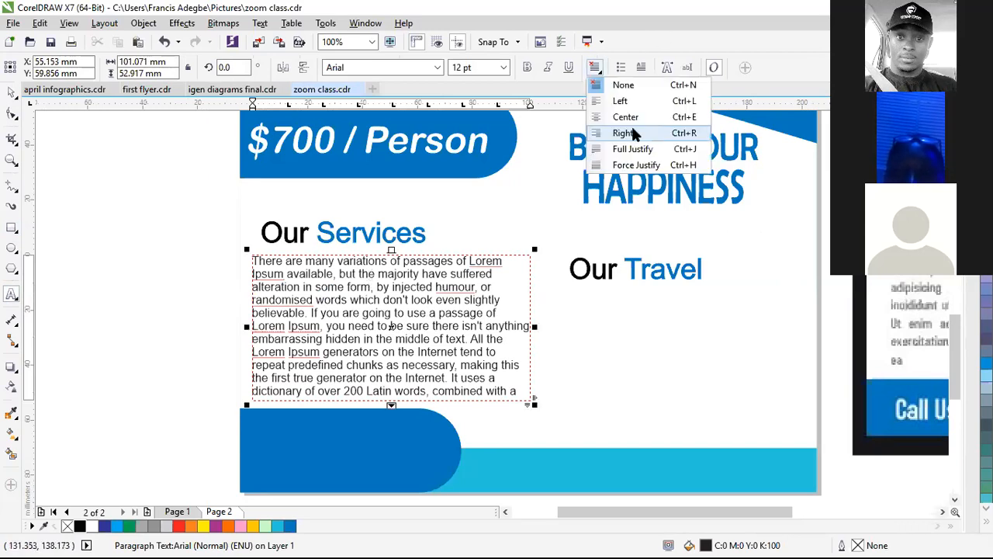
left_click(632, 148)
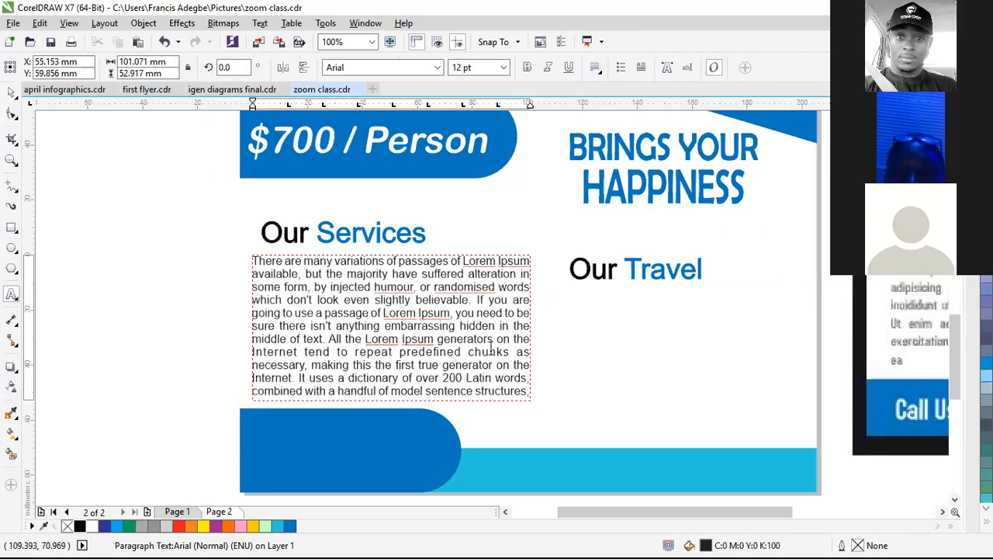
key("ctrl+space")
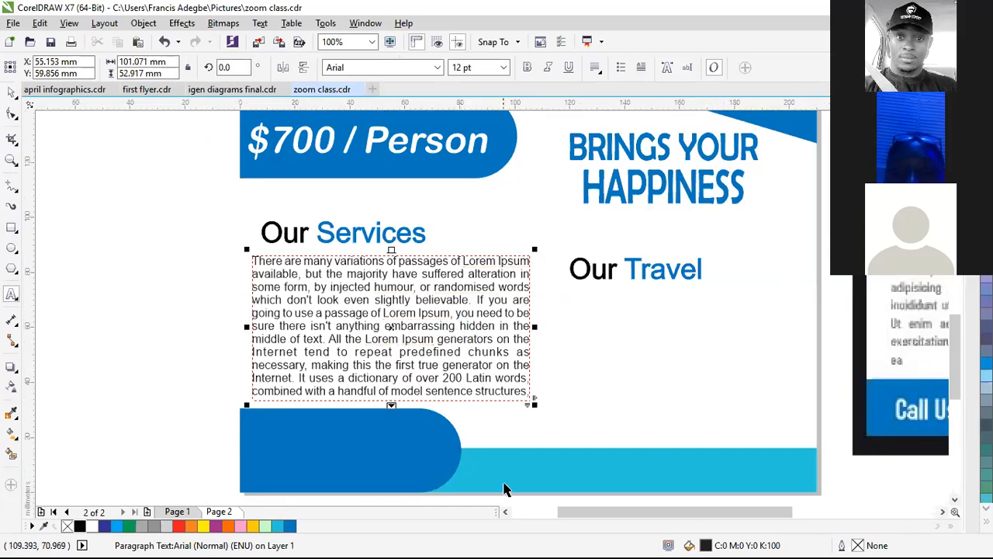
Step: Copy the paragraph under Our Travel and shrink its frame to fit the page
scroll(527, 321, "down", 4)
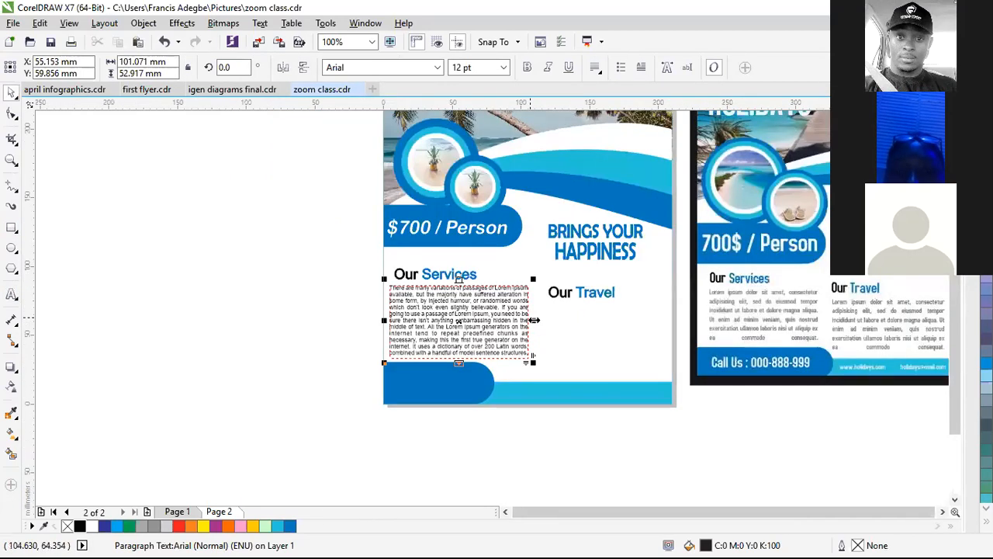
scroll(714, 333, "up", 2)
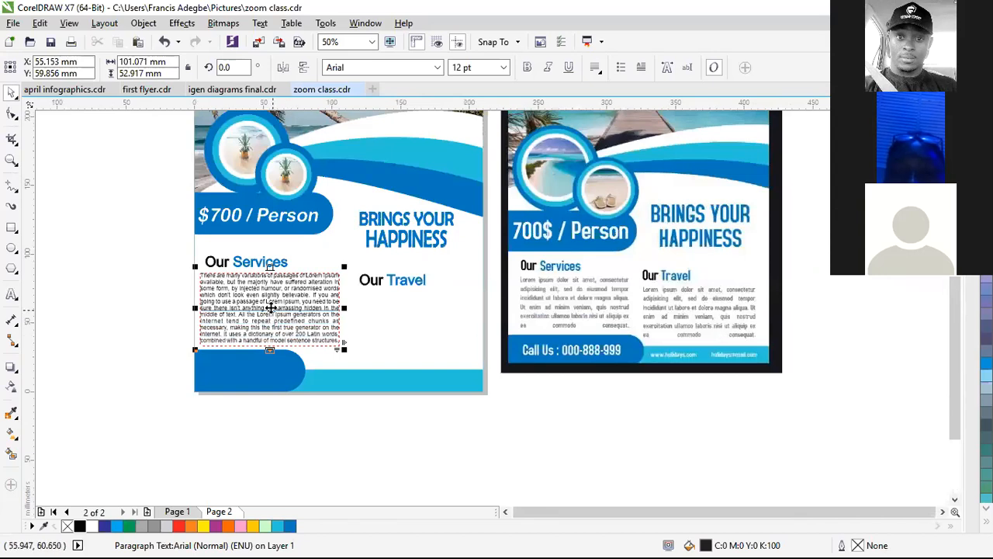
left_click_drag(272, 314, 426, 327)
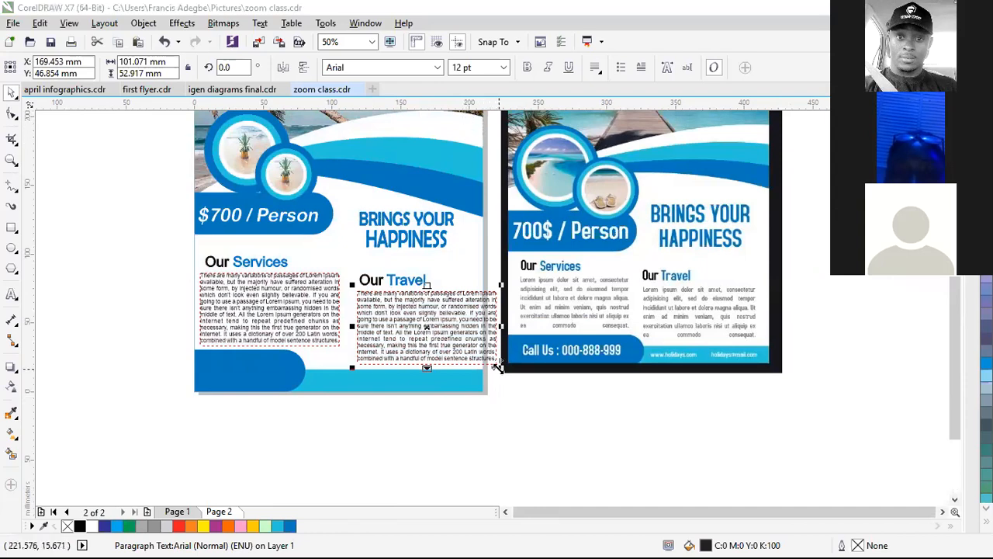
left_click_drag(492, 361, 476, 357)
Step: Narrow the Our Services paragraph frame from its left edge
left_click(221, 336)
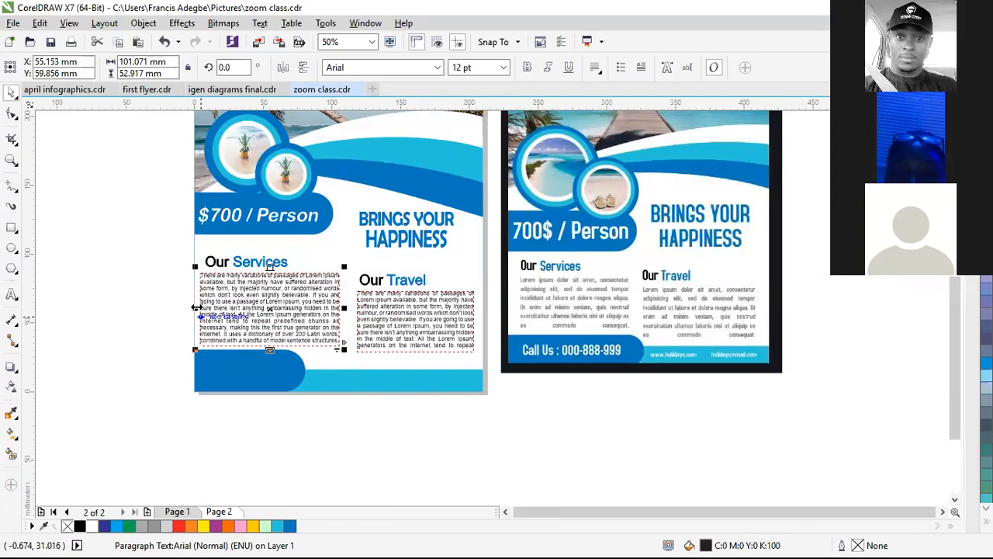
left_click_drag(200, 308, 205, 308)
left_click(140, 307)
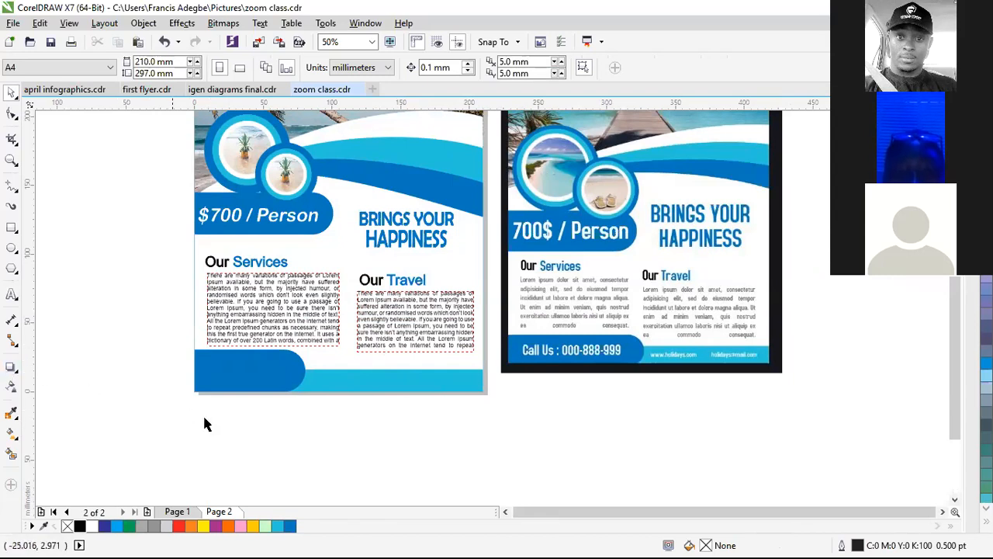
Step: Type a 'Call Us :' line followed by the contact phone number at the flyer's bottom
key("F8")
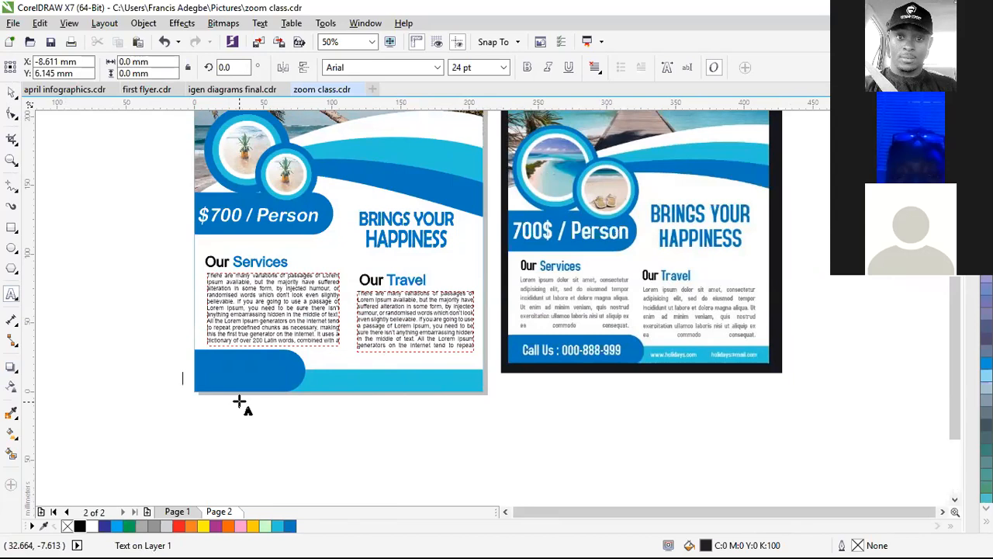
type("Call Us")
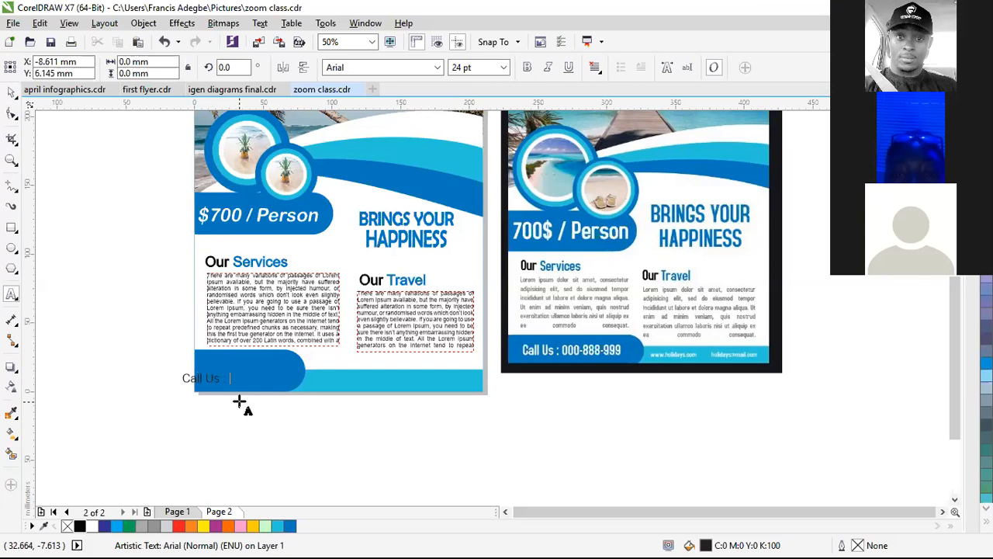
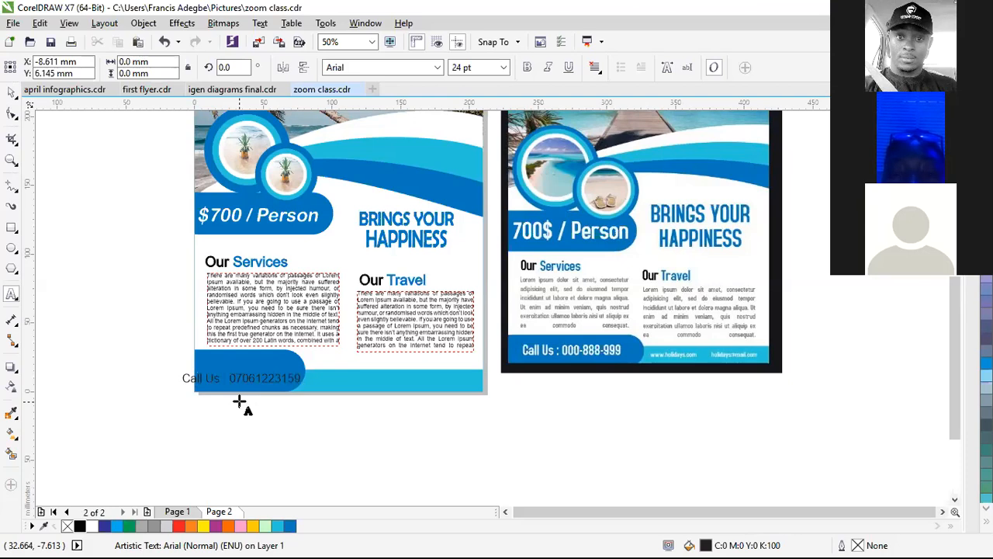
Step: Move the Call Us line onto the blue bar, break it apart, and enlarge 'Call Us :'
scroll(238, 376, "up", 1)
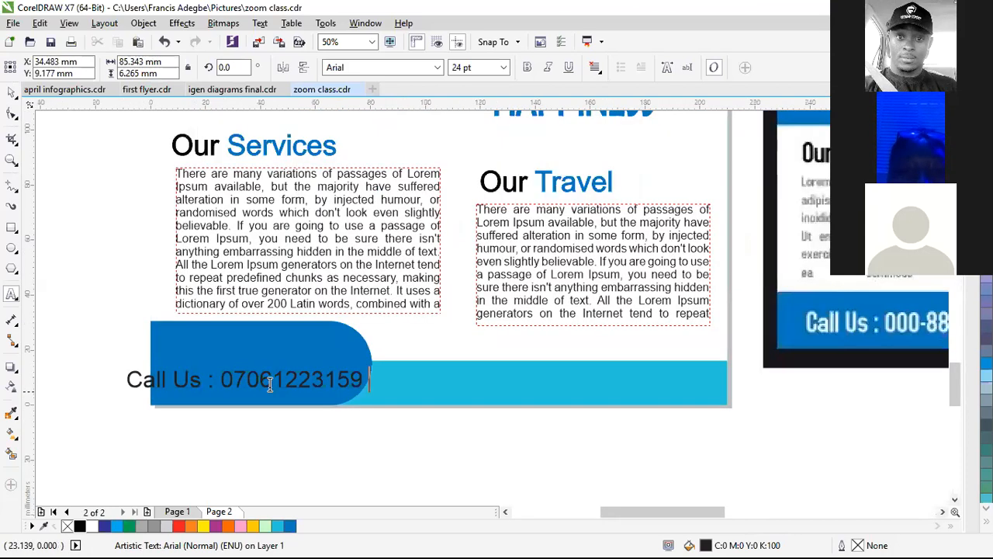
scroll(269, 385, "up", 2)
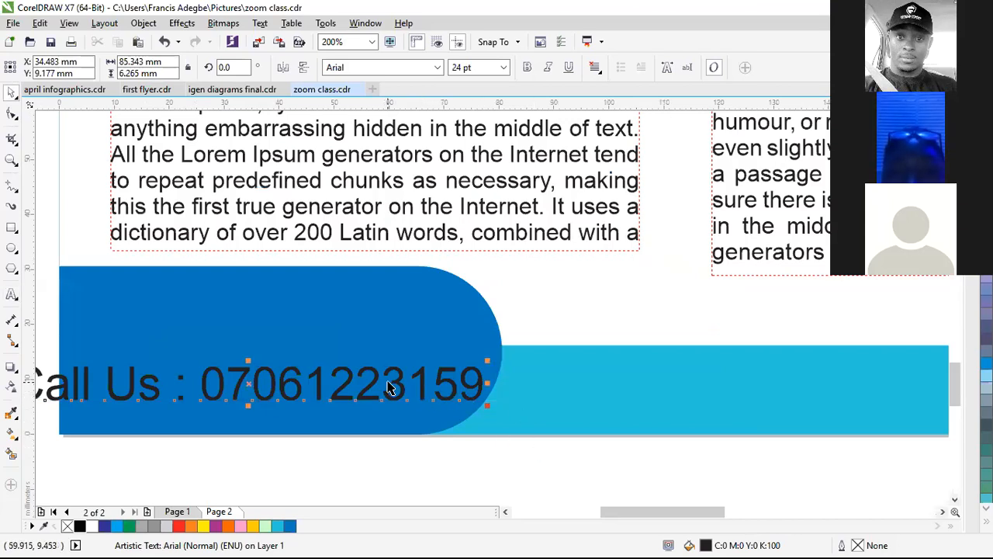
left_click_drag(378, 378, 415, 330)
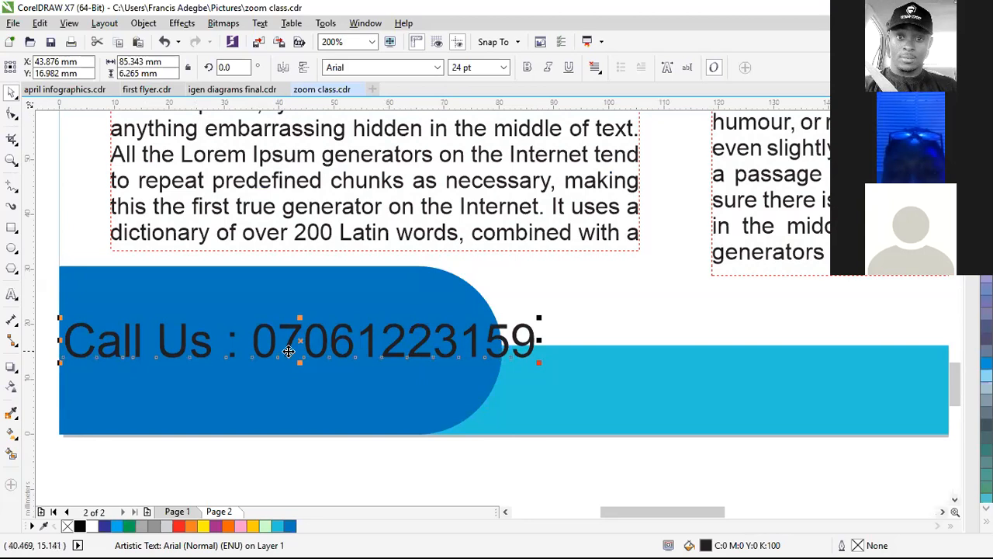
key("ctrl+k")
left_click_drag(237, 456, 60, 293)
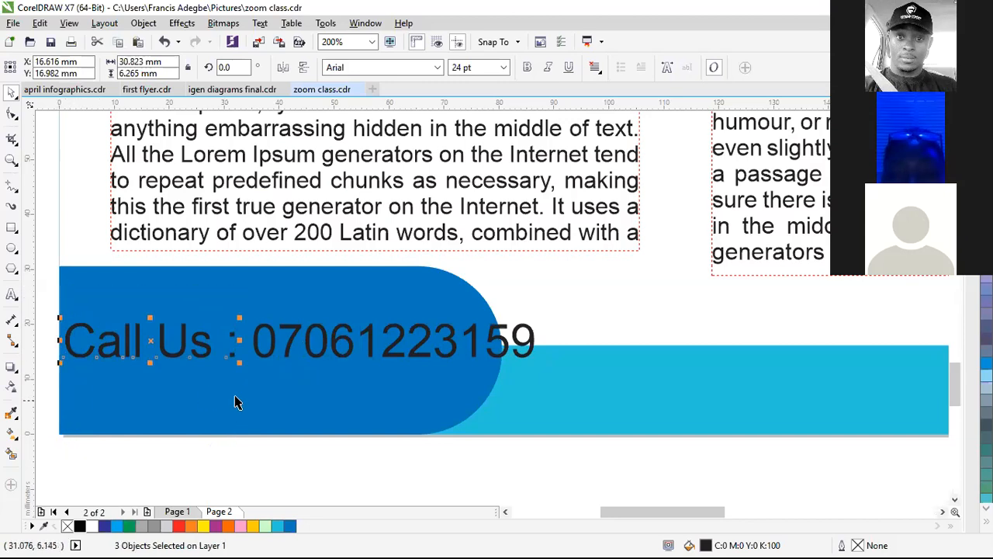
left_click_drag(239, 342, 222, 374)
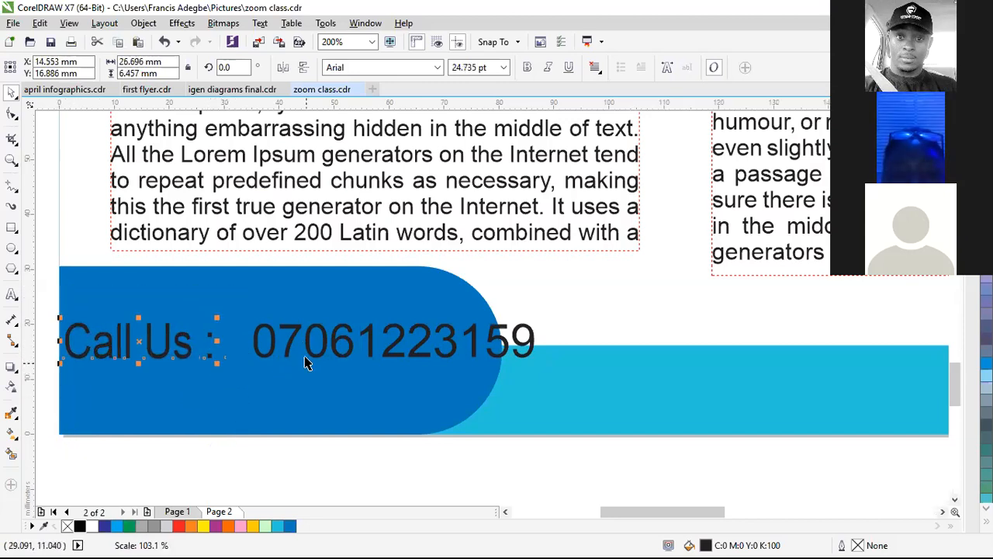
Step: Place the phone number beside 'Call Us :', shrink it to fit, and make it bold white
left_click(312, 350)
left_click_drag(396, 342, 359, 344)
left_click_drag(487, 362, 437, 357)
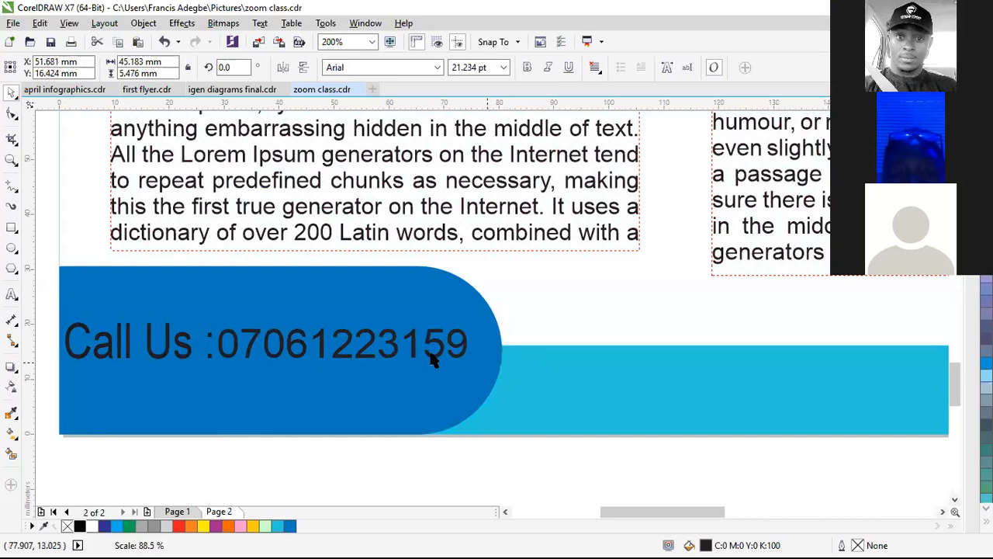
left_click(528, 70)
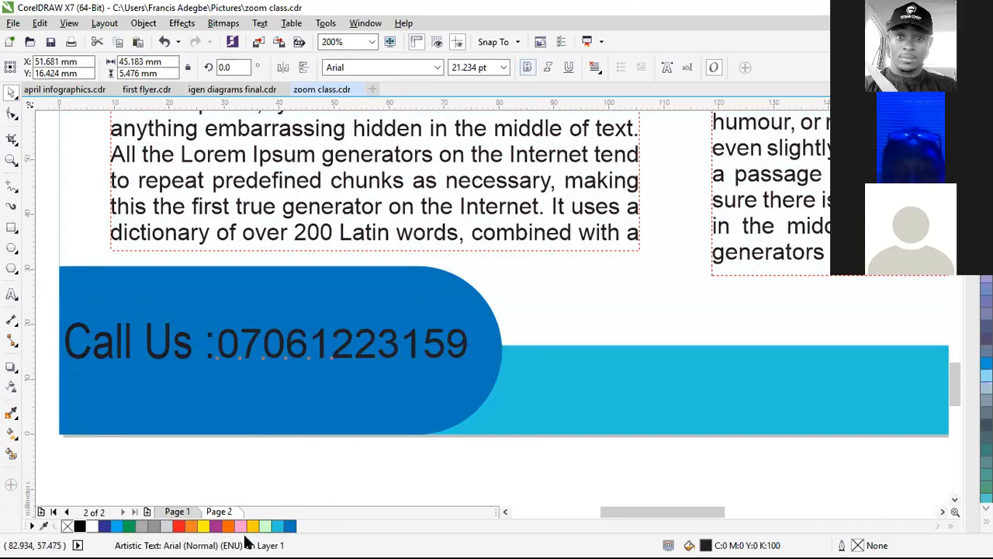
left_click(92, 526)
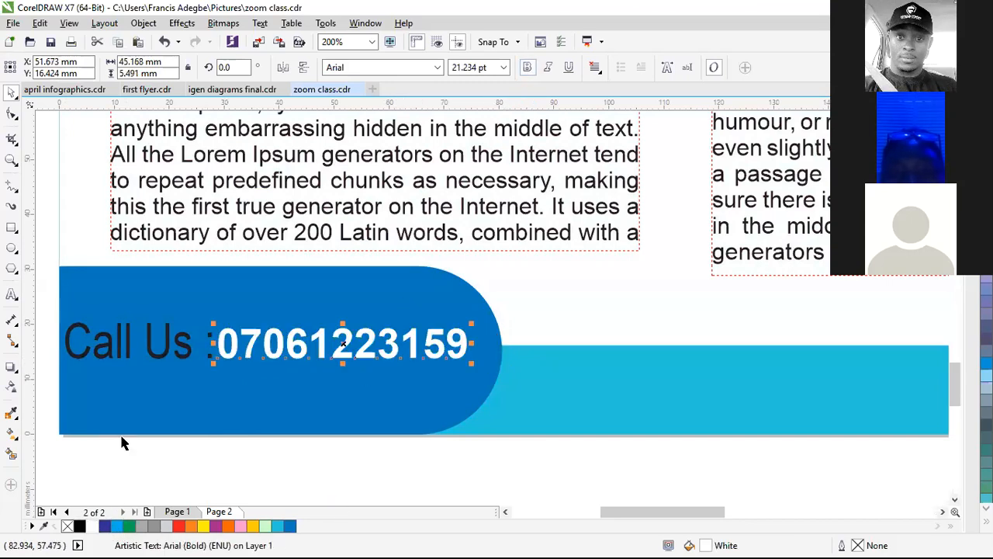
Step: Make the 'Call Us :' words bold as well
left_click(155, 353)
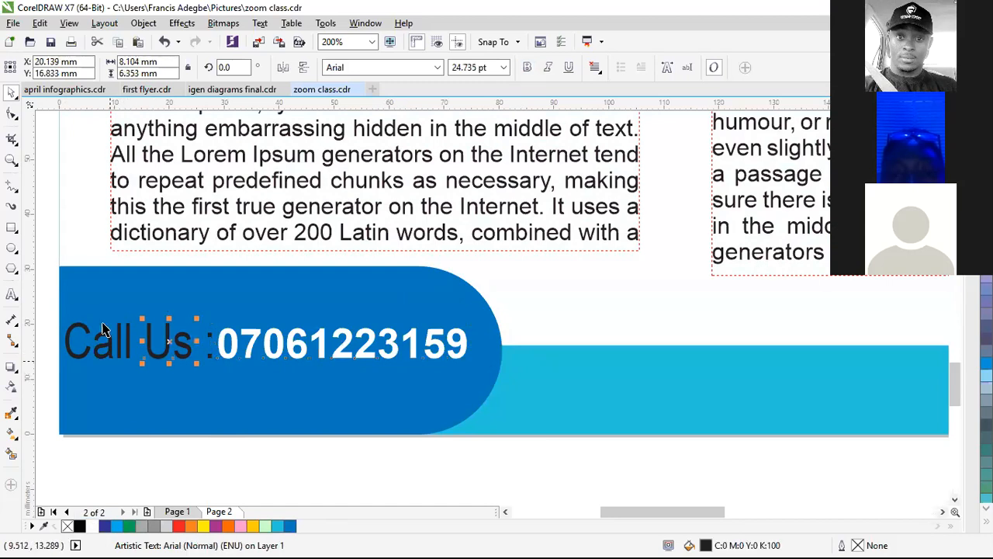
left_click_drag(50, 283, 221, 382)
scroll(360, 304, "down", 2)
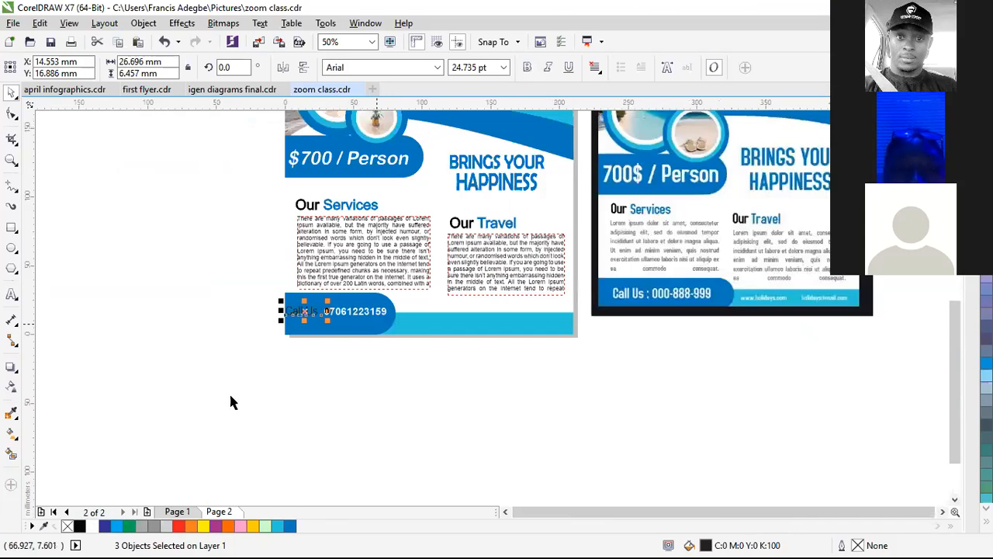
left_click(527, 68)
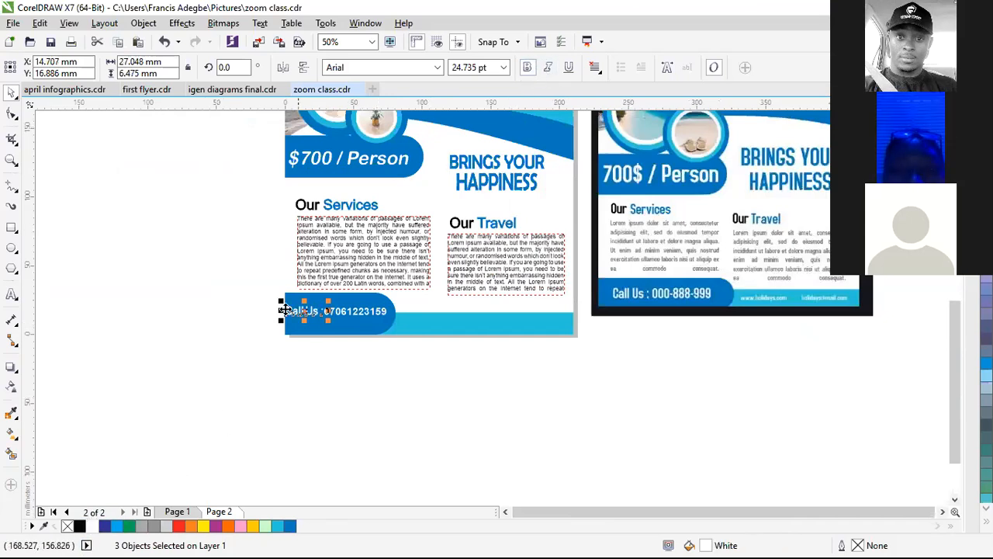
scroll(305, 322, "up", 1)
left_click(287, 381)
scroll(291, 330, "up", 1)
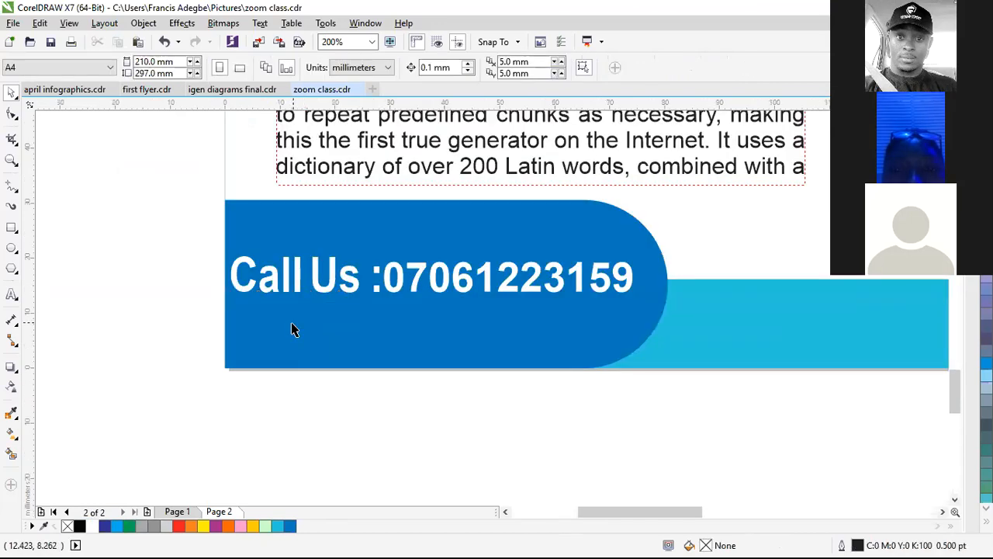
Step: Type the website address on the light blue bottom bar and slide it left into position
scroll(281, 341, "down", 2)
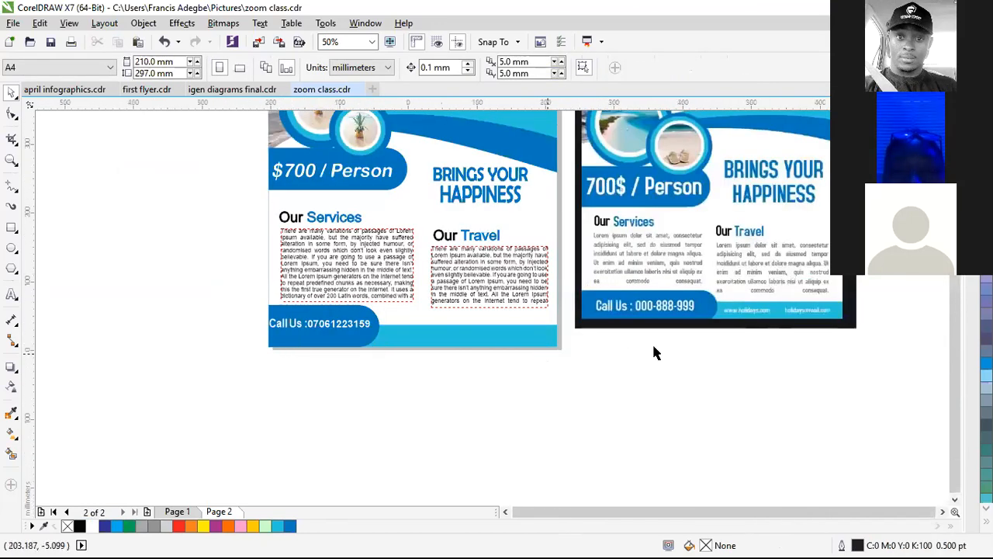
scroll(653, 353, "down", 1)
scroll(689, 334, "up", 2)
scroll(694, 326, "down", 1)
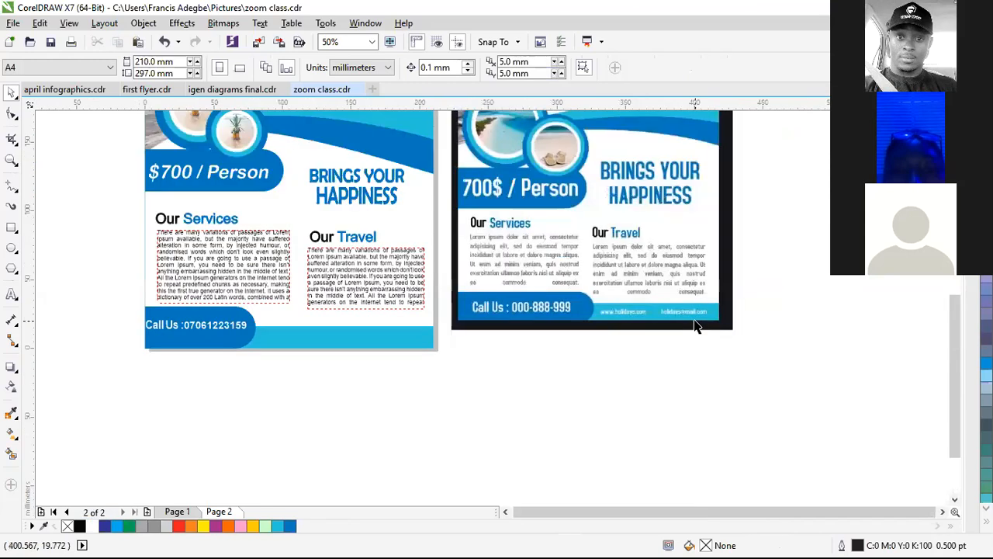
scroll(97, 362, "up", 1)
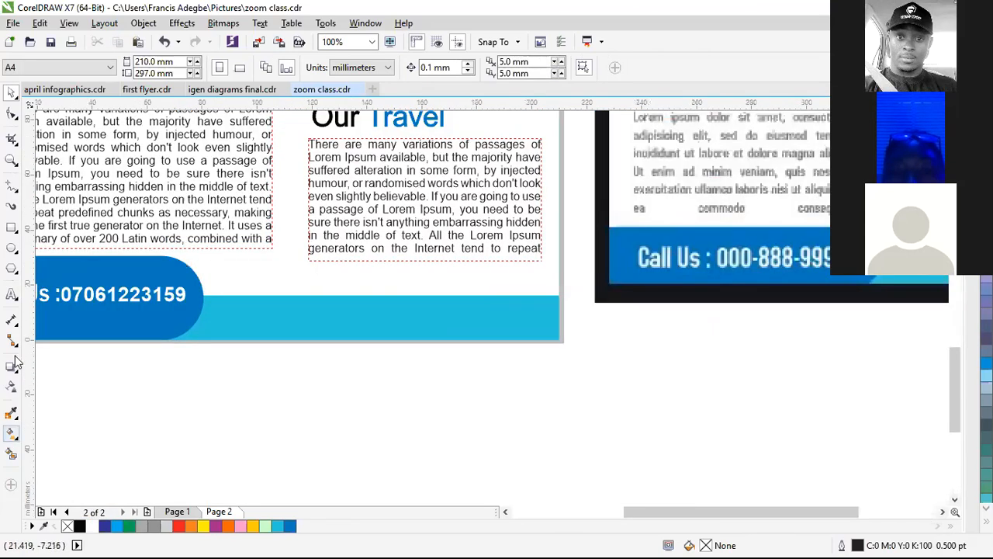
left_click(10, 296)
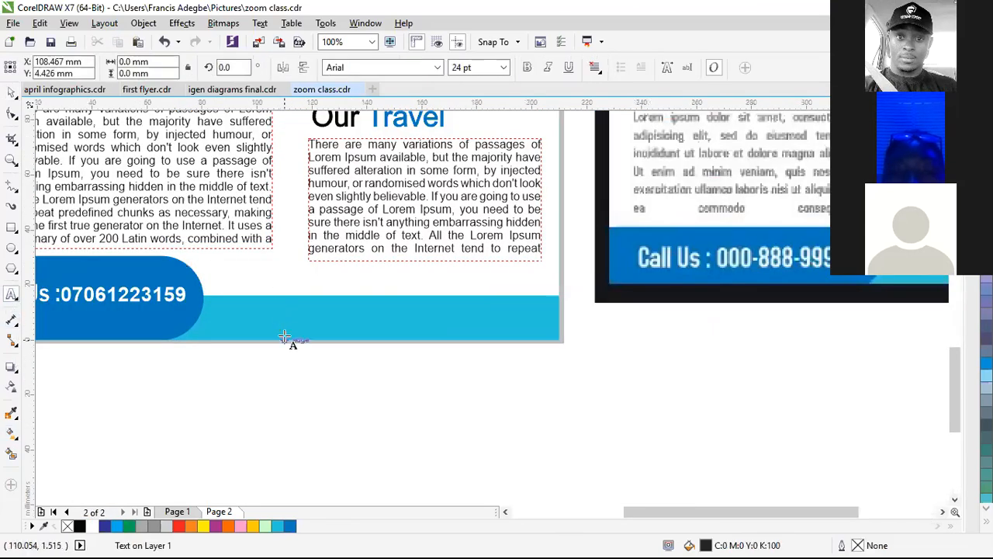
left_click(283, 337)
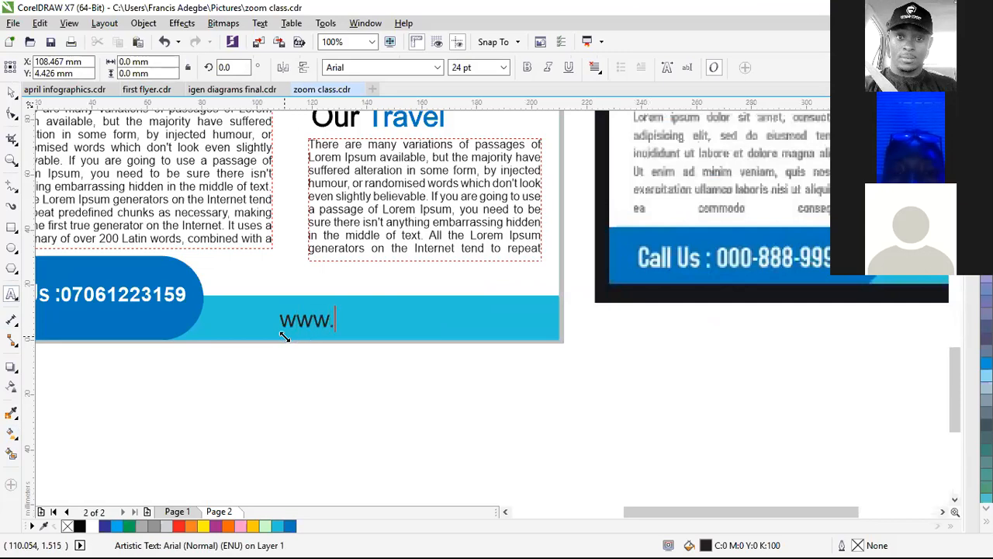
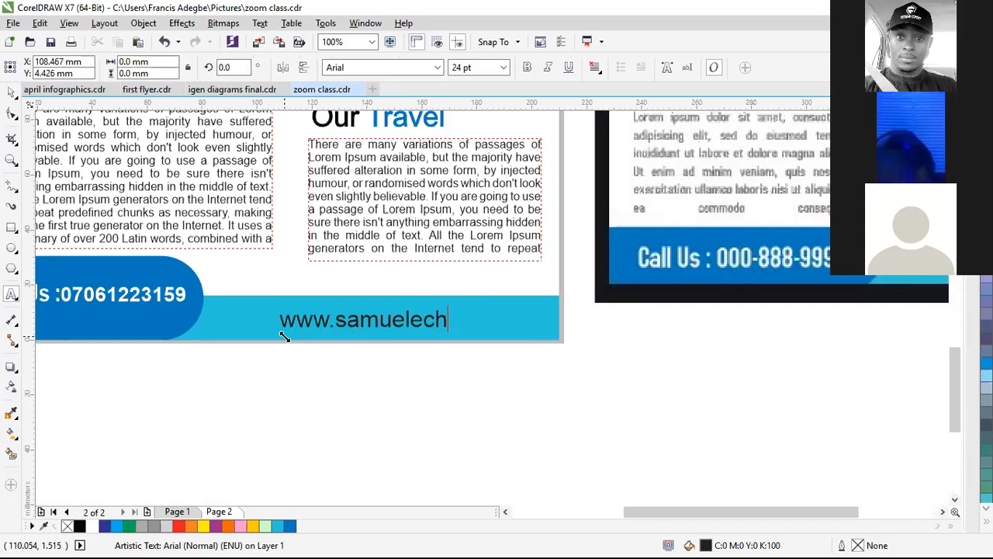
key("BackSpace")
key("BackSpace")
key("BackSpace")
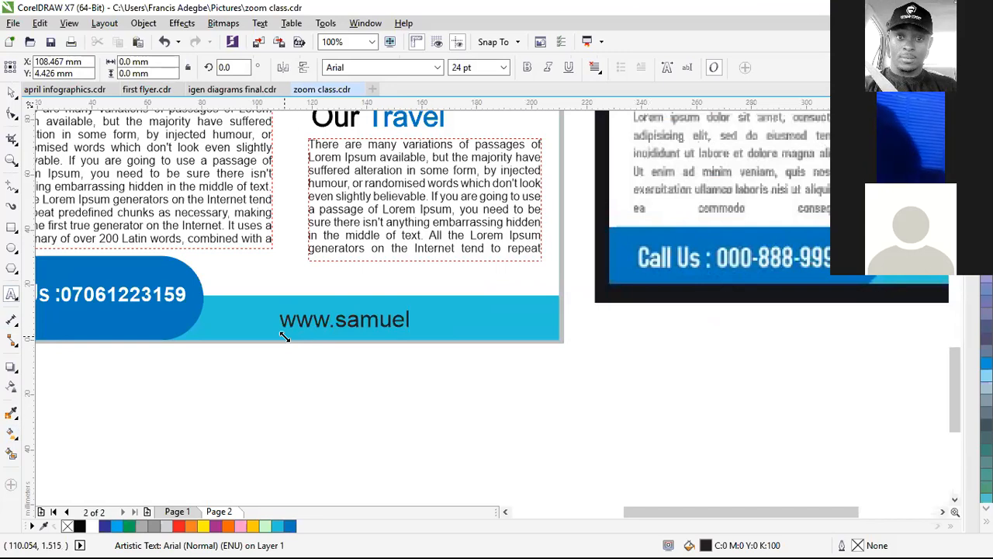
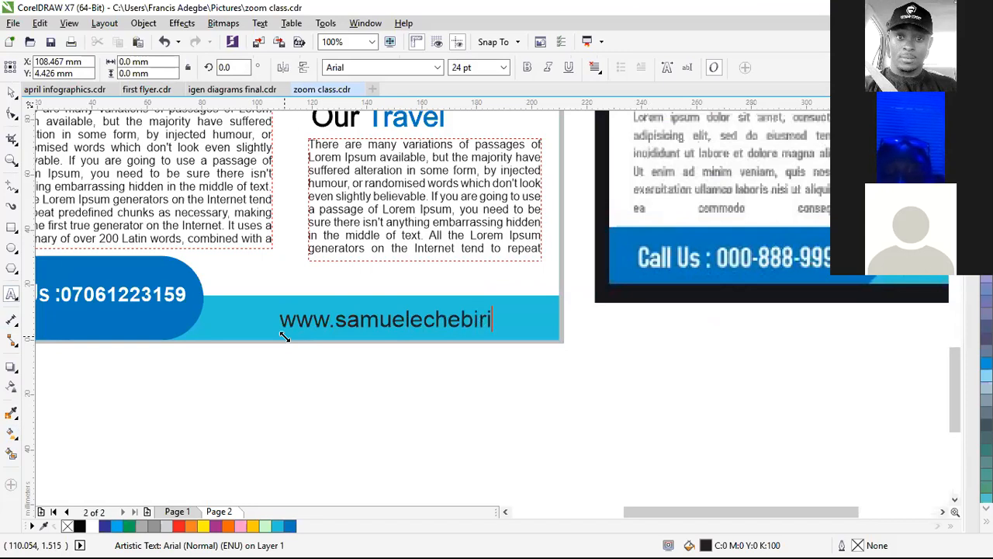
key("ctrl+space")
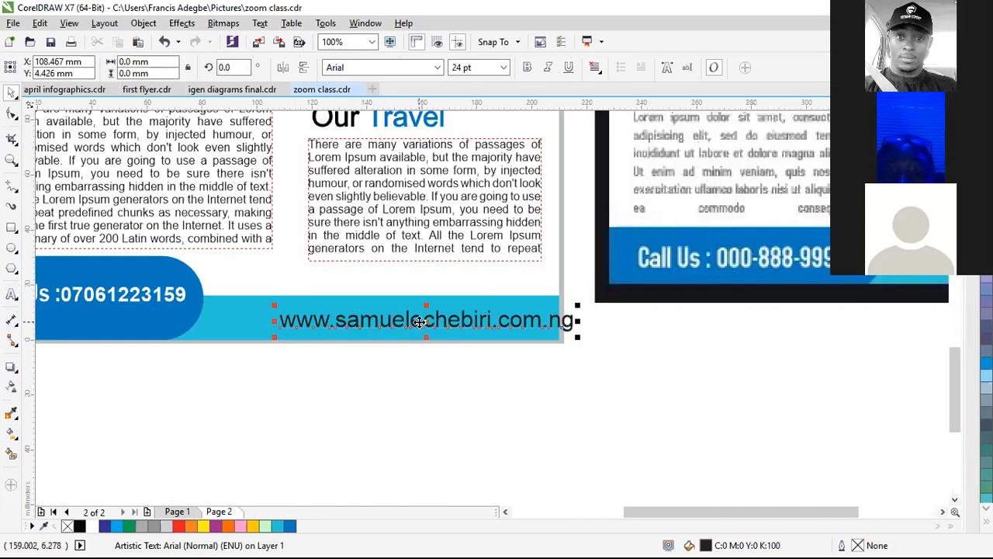
left_click_drag(419, 321, 376, 319)
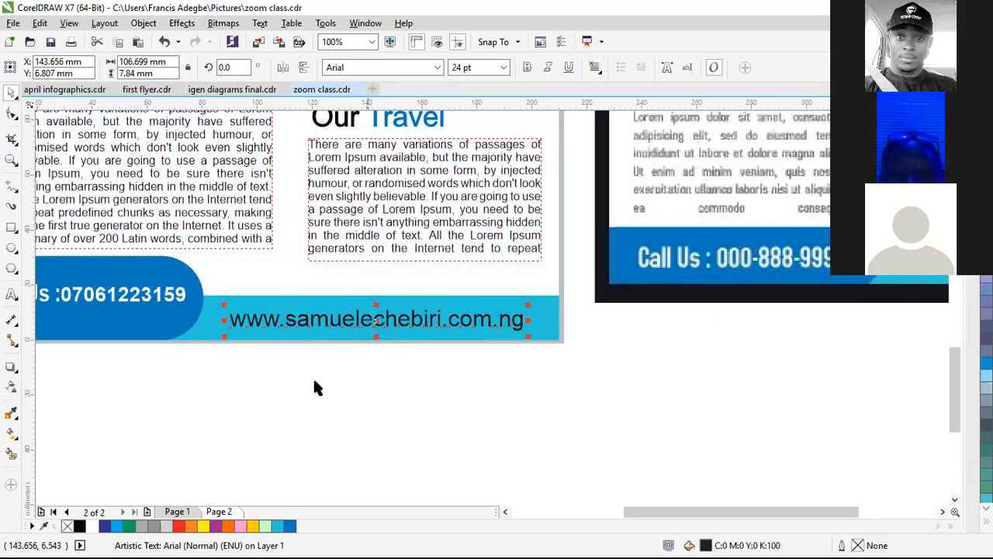
Step: Colour the website address white and check it against the contact line
left_click(92, 527)
left_click(468, 342)
scroll(467, 343, "down", 1)
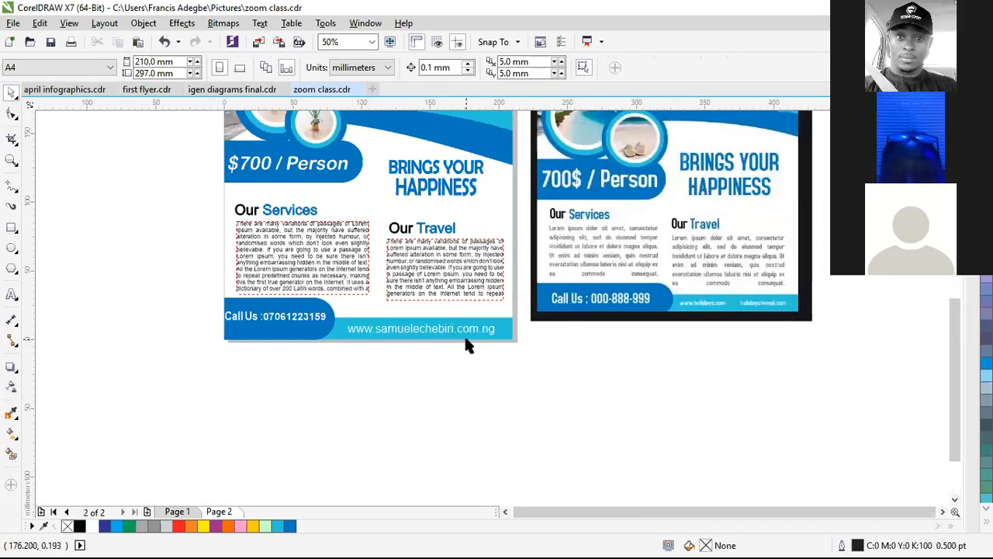
scroll(468, 343, "down", 1)
scroll(461, 341, "up", 1)
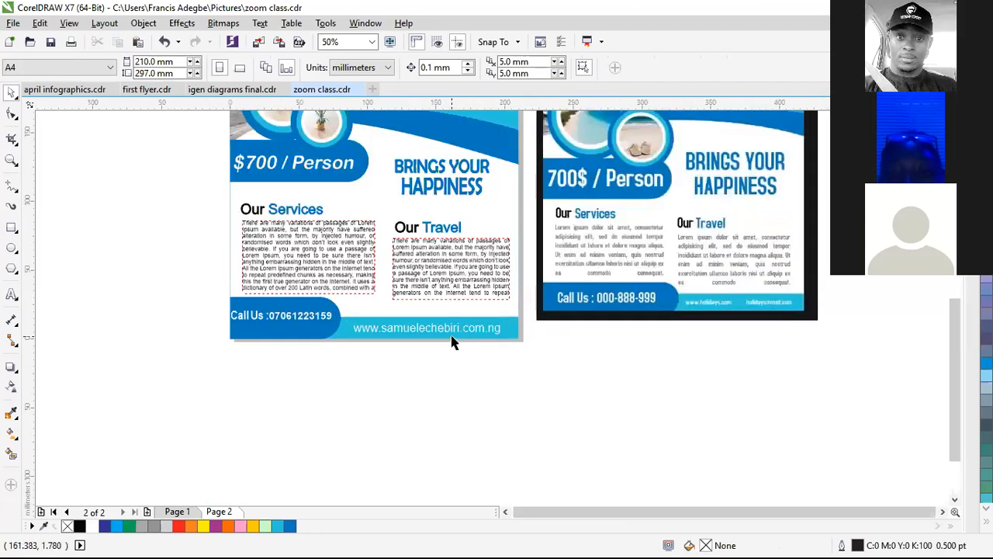
scroll(447, 337, "up", 1)
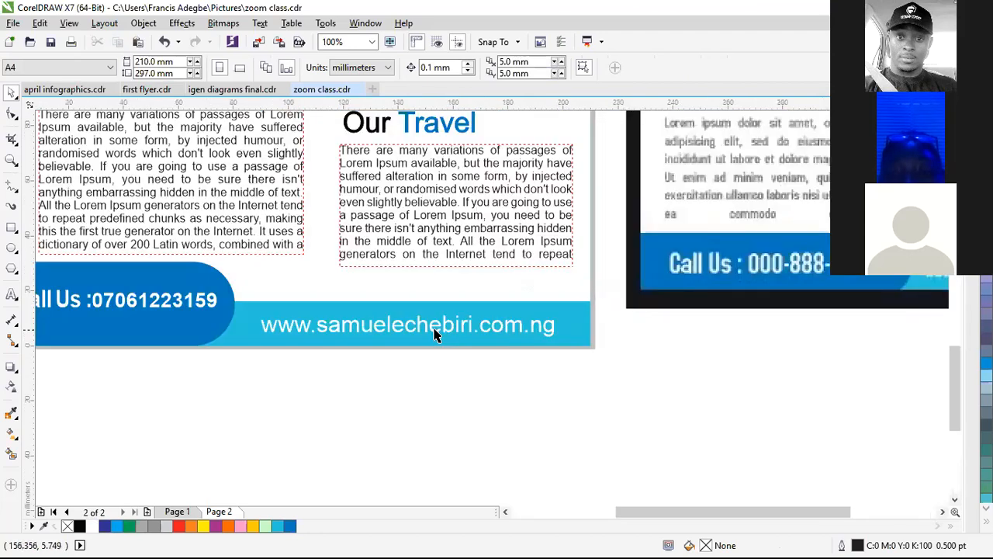
left_click(434, 334)
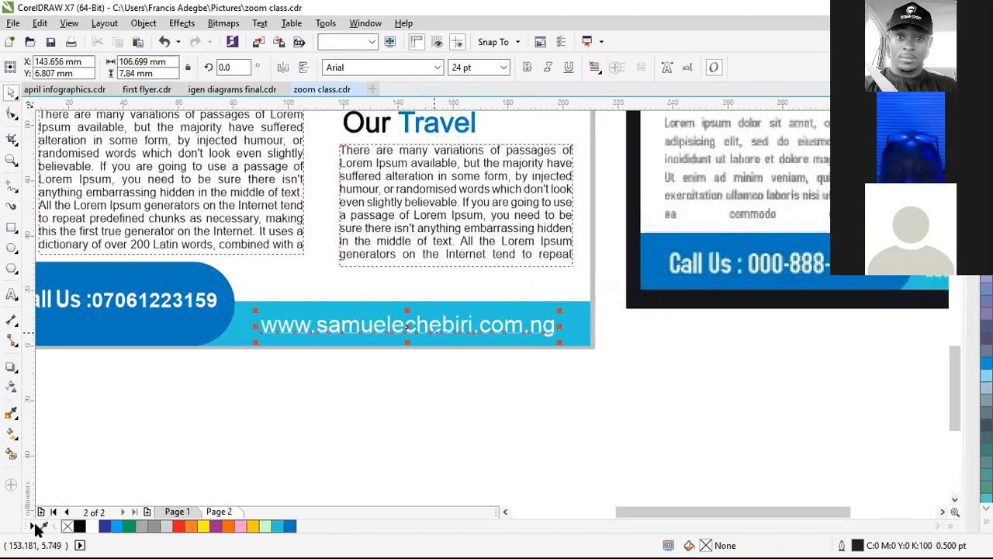
left_click(265, 419)
scroll(417, 336, "down", 1)
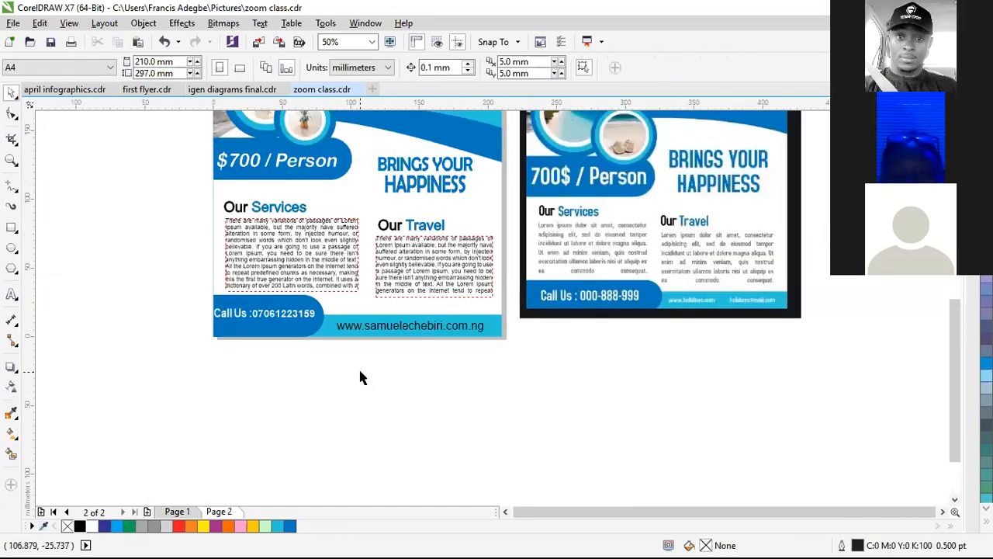
scroll(319, 346, "down", 1)
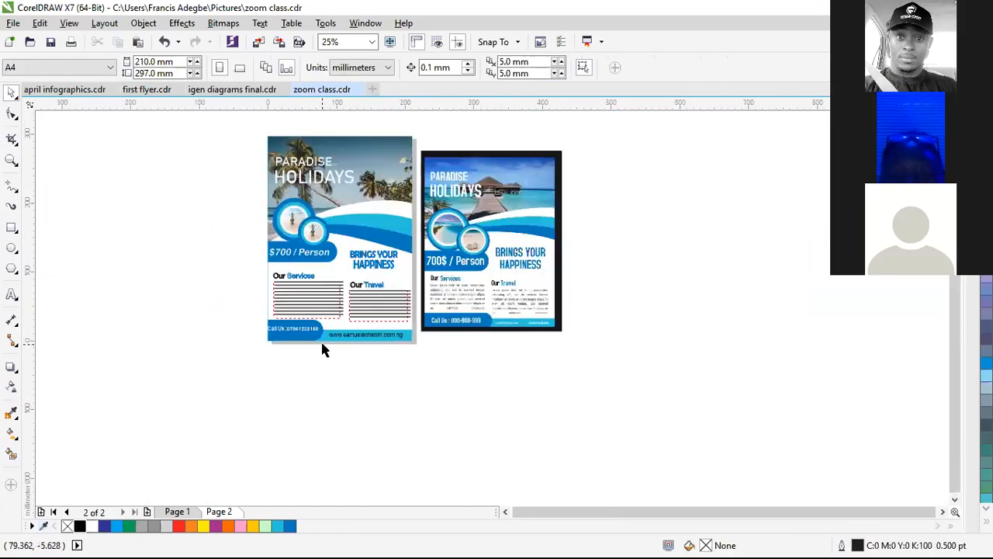
scroll(333, 346, "up", 2)
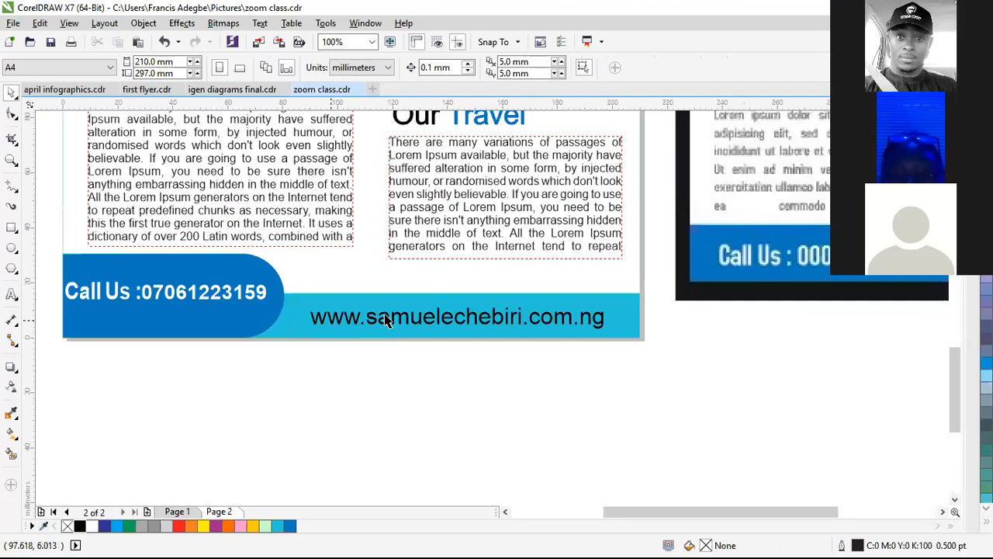
scroll(392, 315, "down", 2)
Step: Zoom in on the left flyer and preview it full screen with F9
key("z")
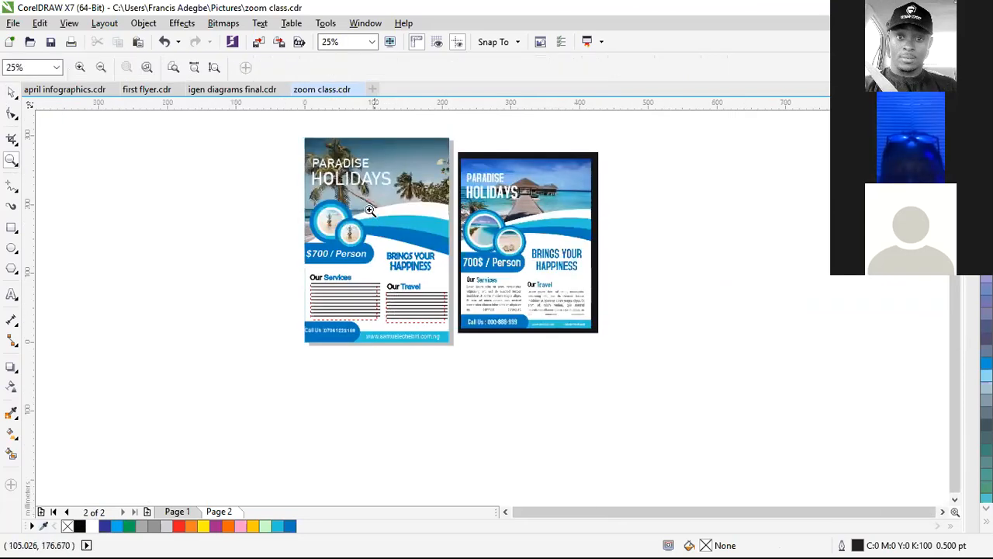
left_click_drag(298, 135, 454, 335)
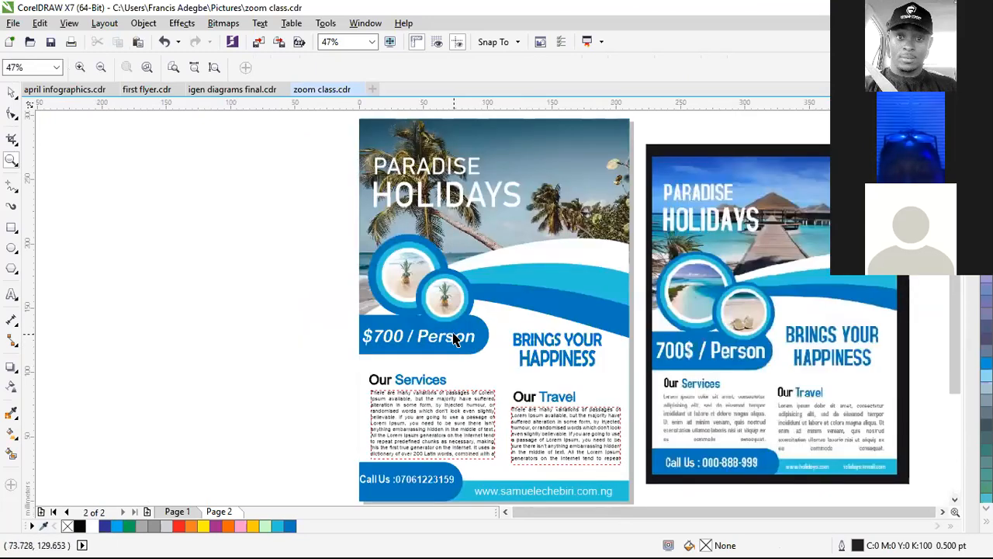
key("F9")
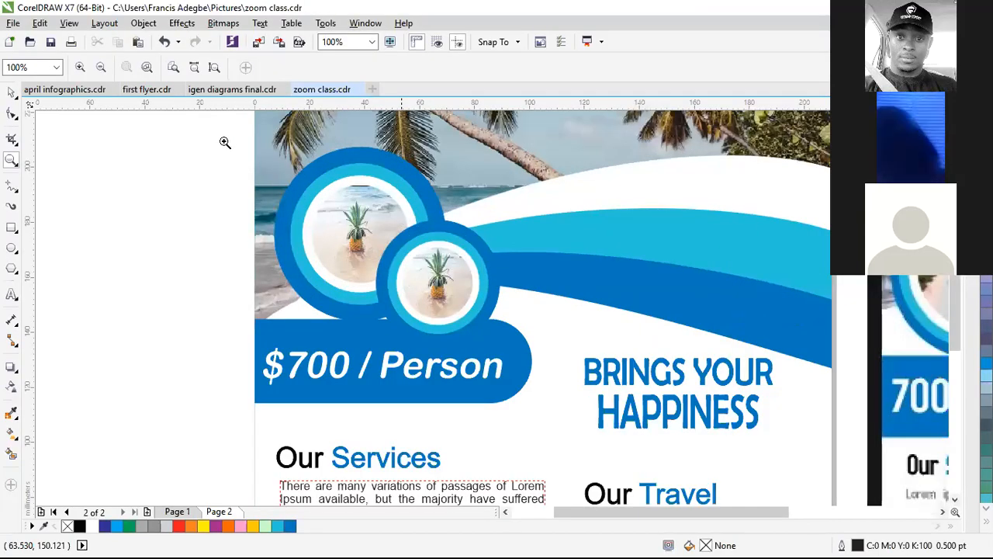
Step: Zoom in on the circles and $700 banner and select the large outer blue ring
left_click_drag(225, 142, 559, 372)
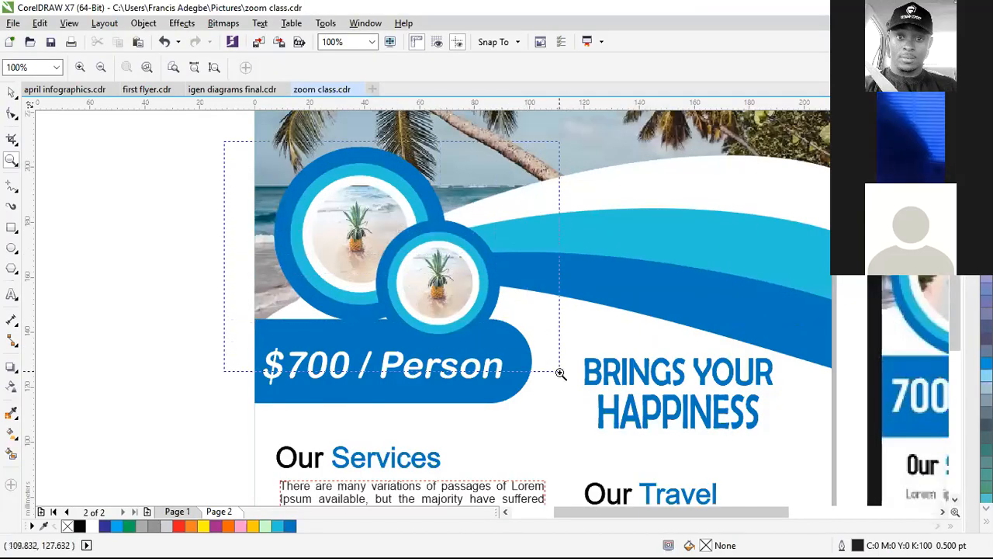
key("space")
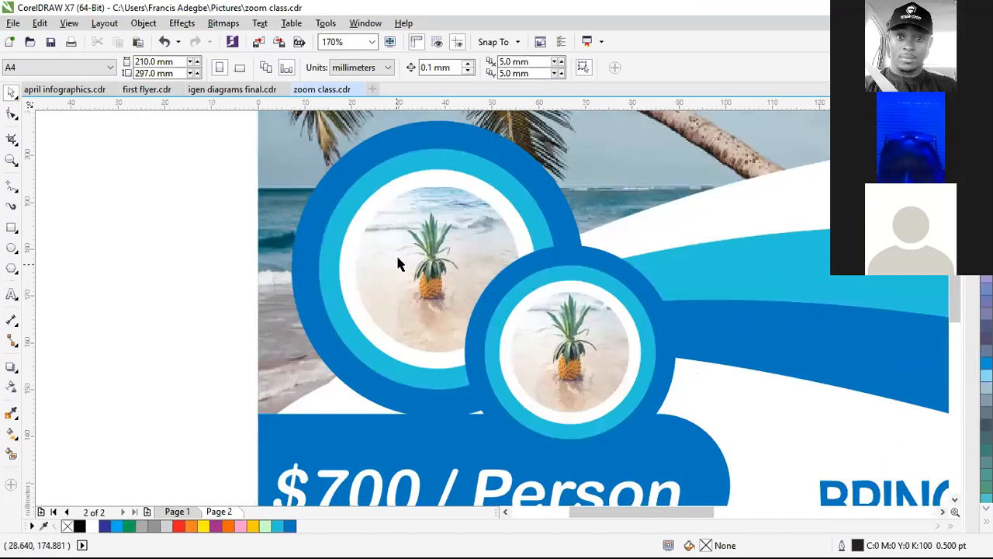
left_click(355, 193)
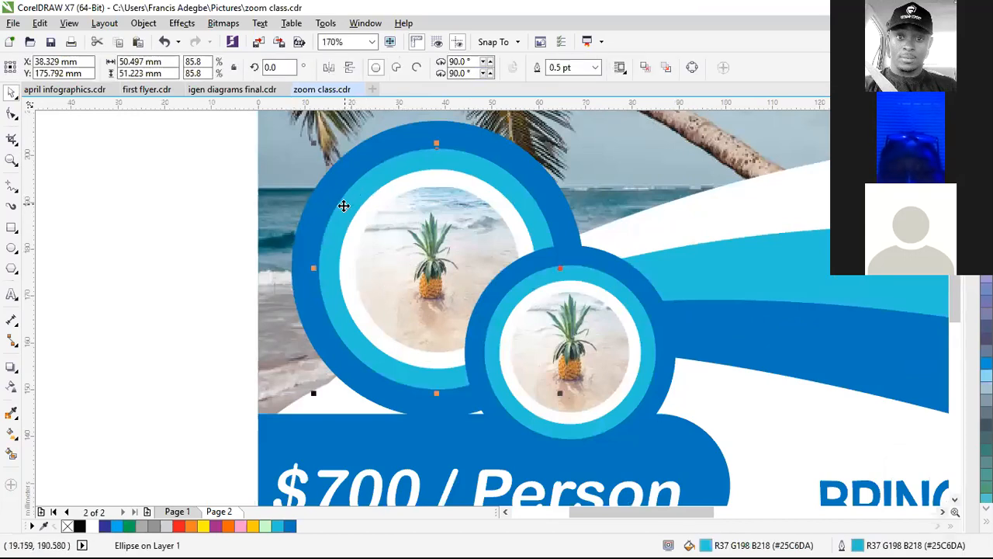
scroll(345, 206, "up", 2)
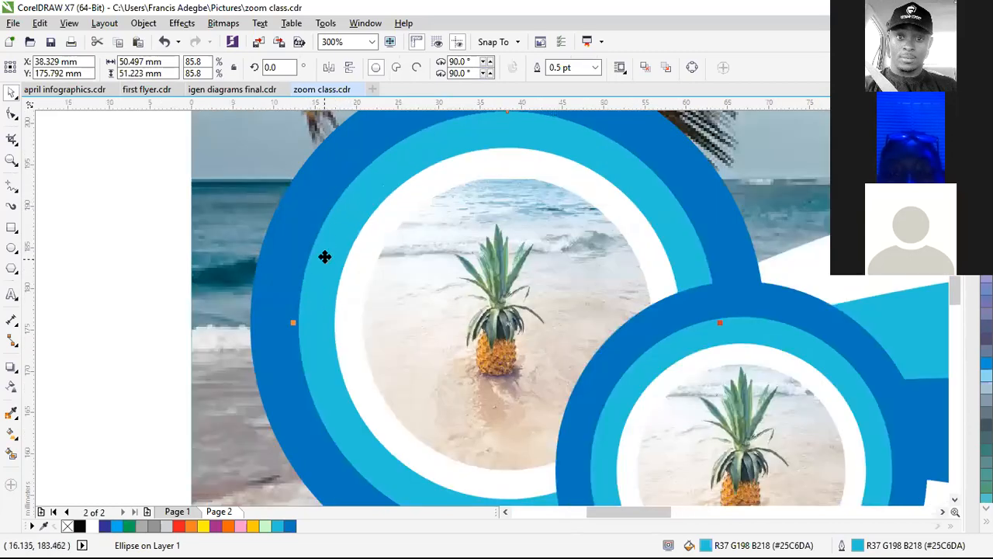
scroll(284, 262, "down", 1)
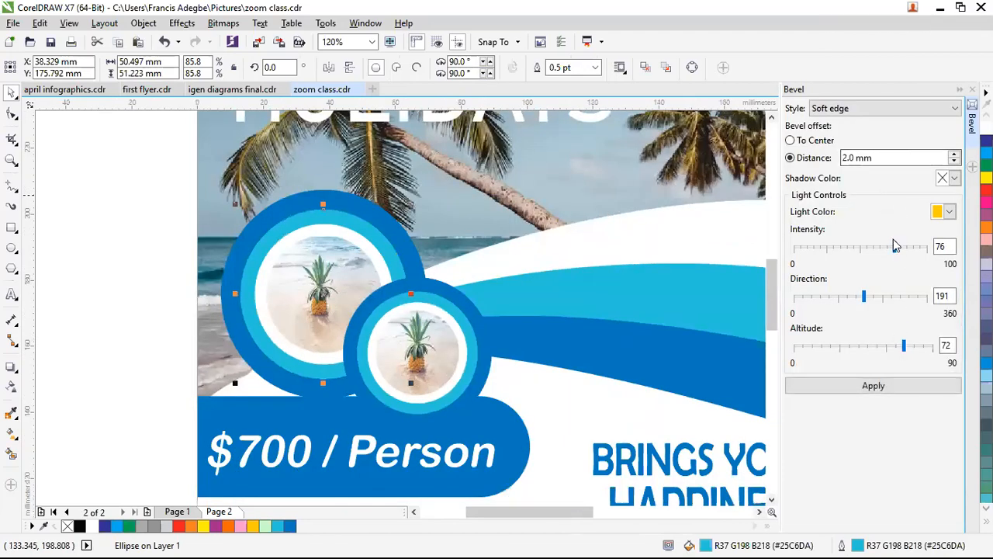
Step: Apply soft-edge bevels to the ring with lavender, then pale yellow light colour
left_click(950, 213)
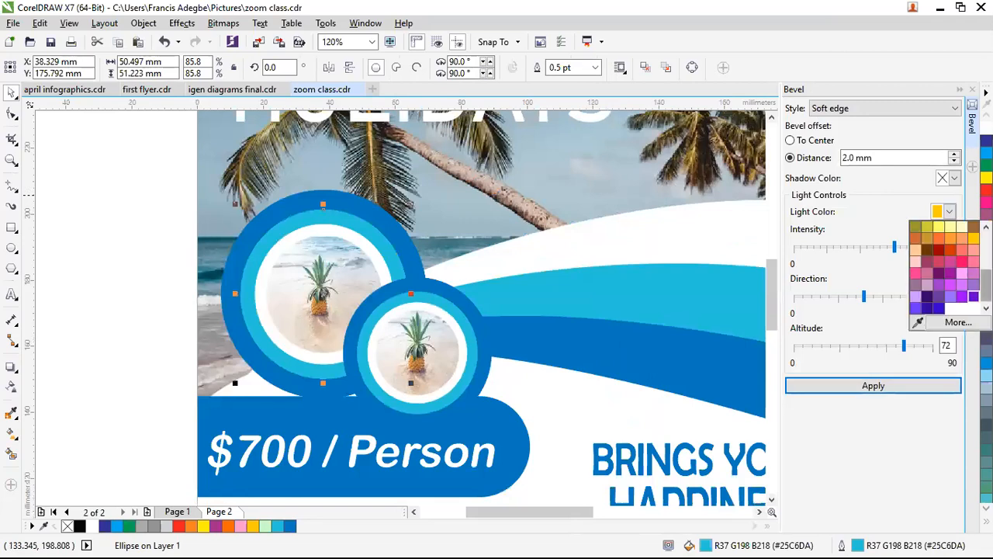
scroll(946, 264, "up", 5)
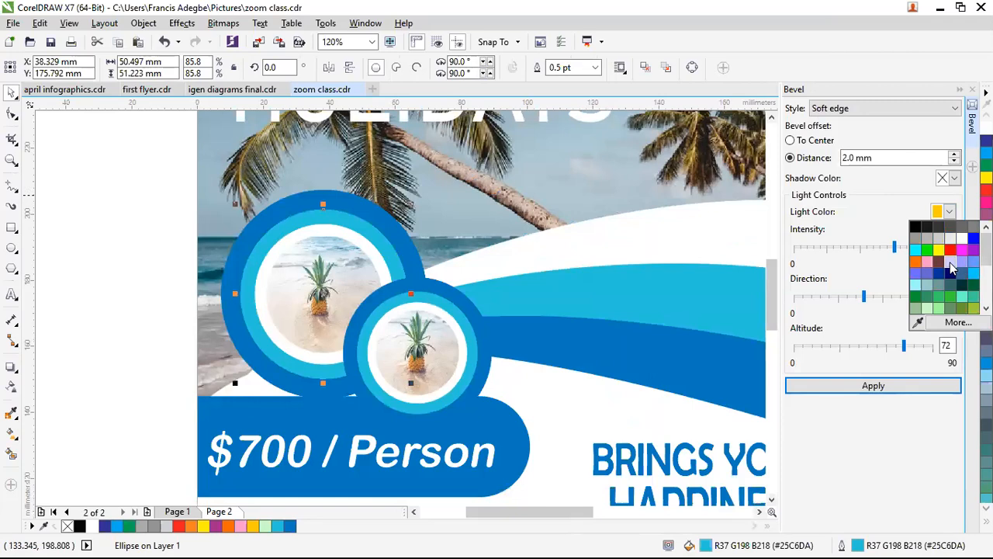
left_click(875, 383)
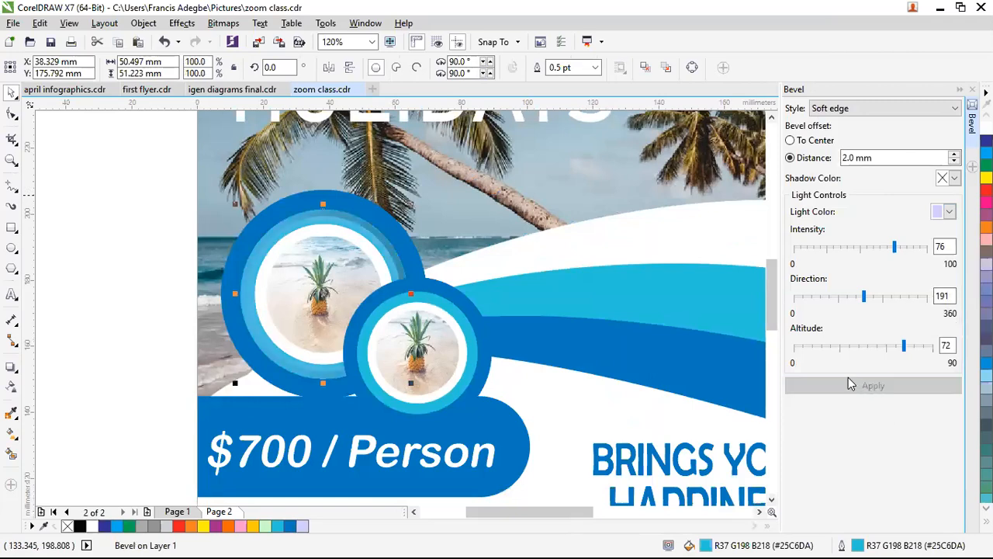
left_click(951, 211)
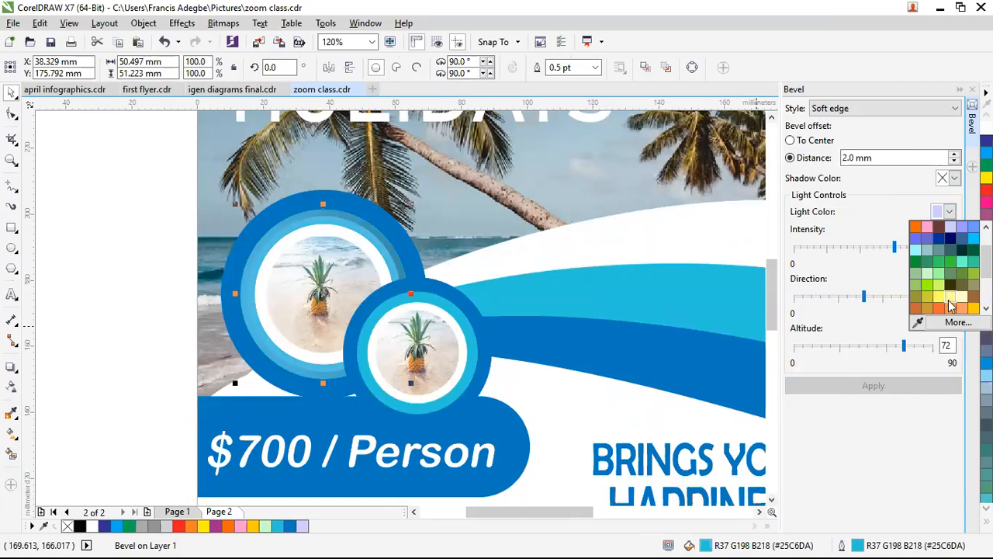
left_click(893, 382)
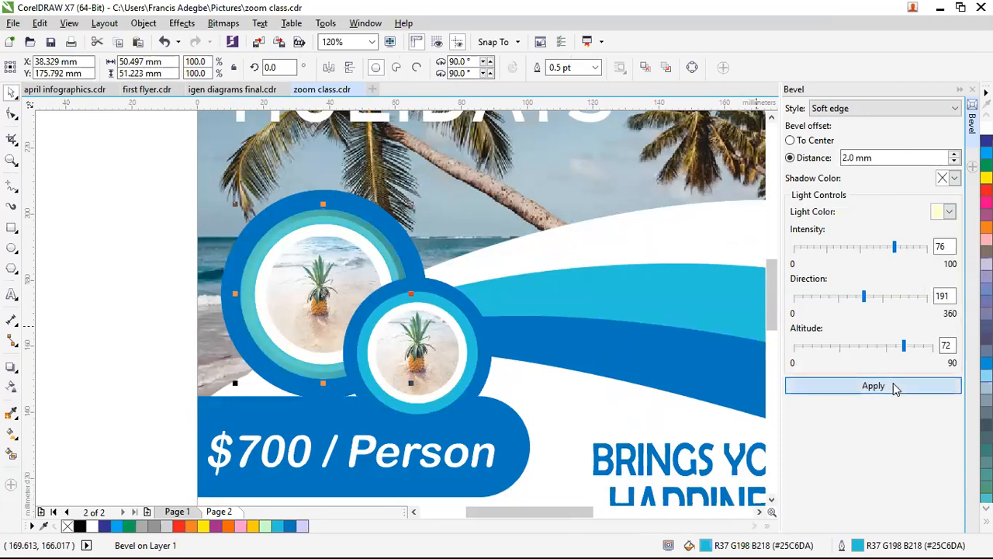
Step: Set both the bevel shadow and light colours to white and apply
left_click(954, 178)
left_click(973, 205)
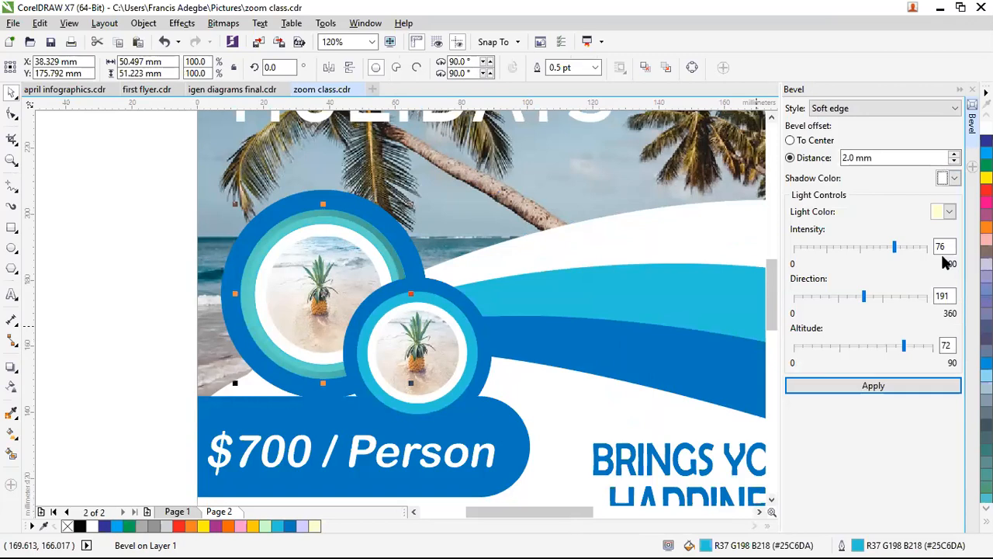
left_click(950, 212)
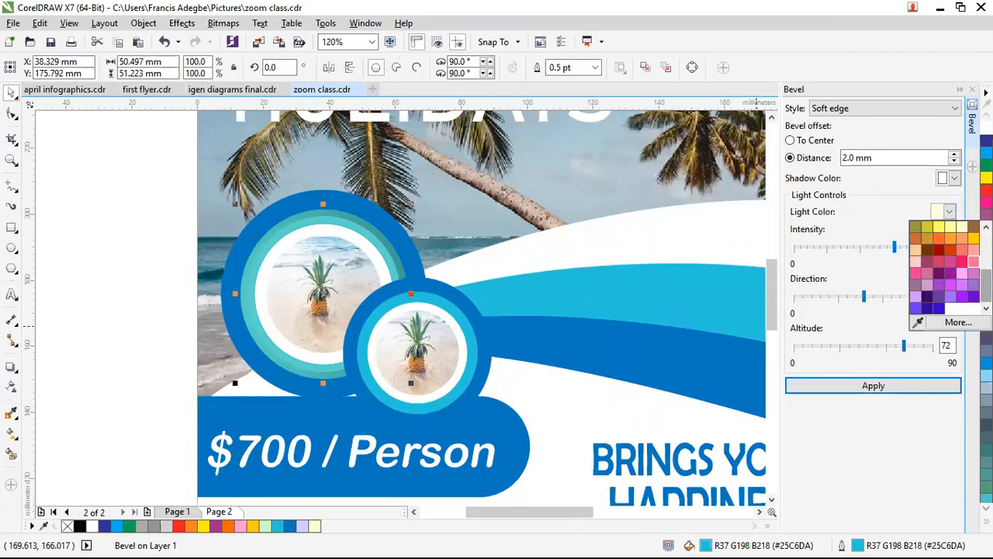
left_click(909, 380)
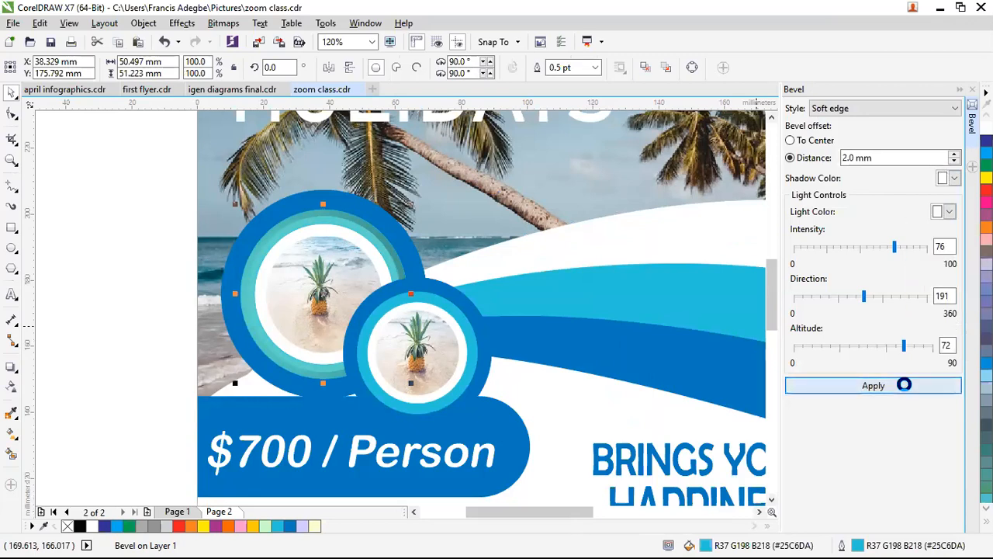
left_click(906, 385)
scroll(353, 260, "up", 5)
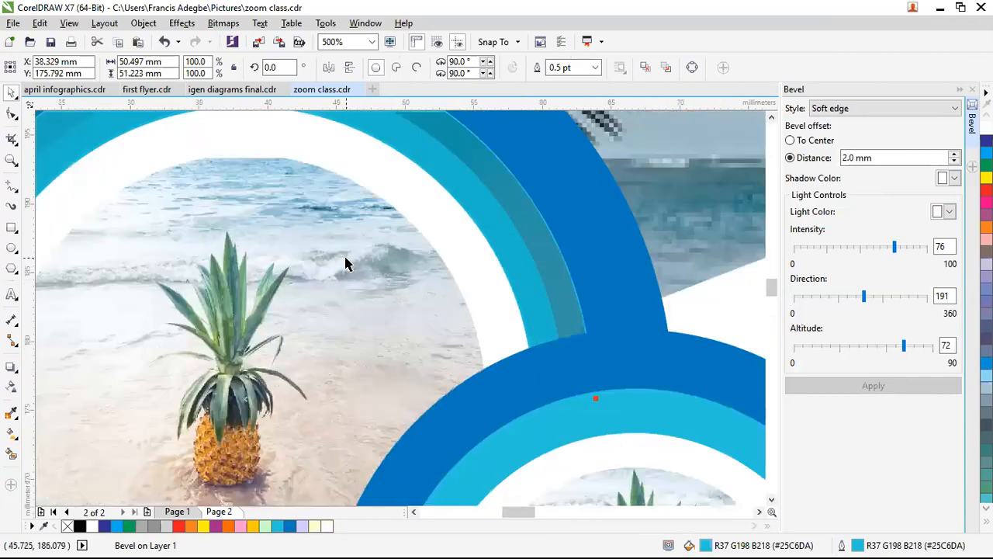
scroll(344, 260, "down", 5)
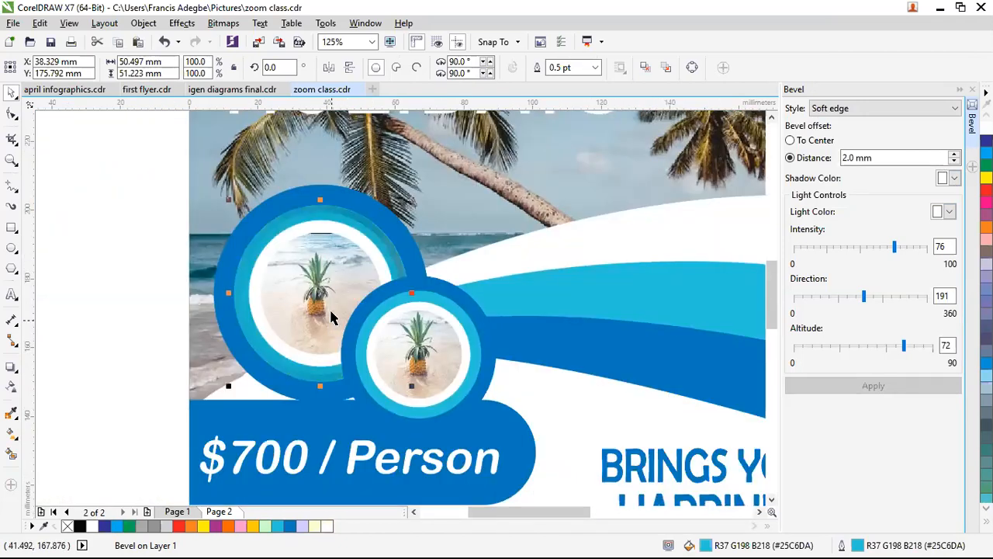
Step: Try the Emboss bevel style on the ring, then undo it
left_click(861, 109)
left_click(851, 137)
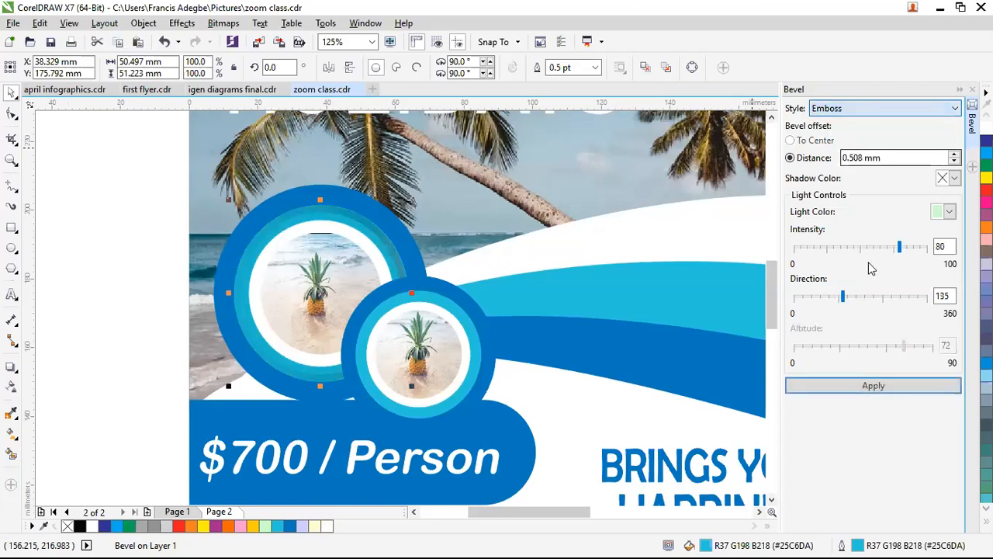
left_click(848, 381)
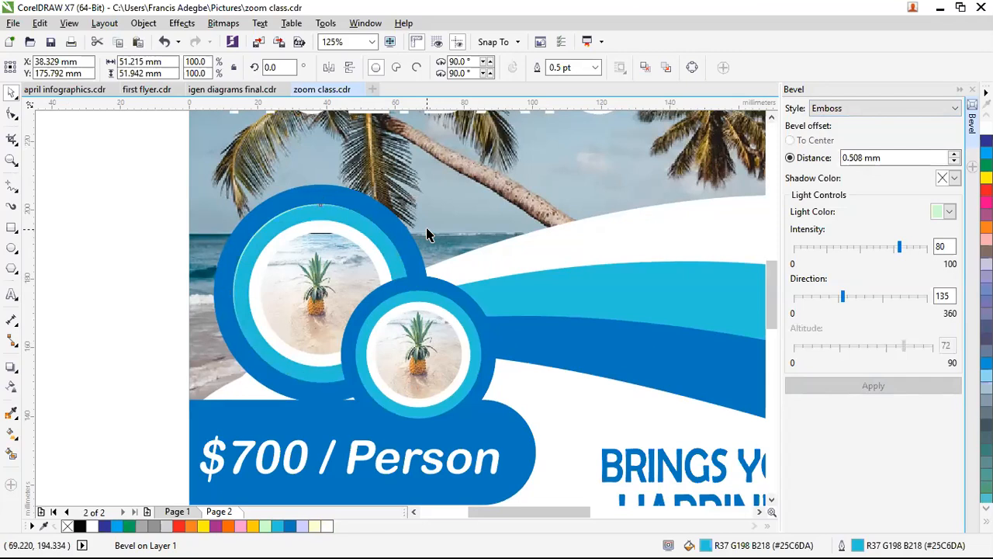
key("ctrl+z")
key("ctrl+z")
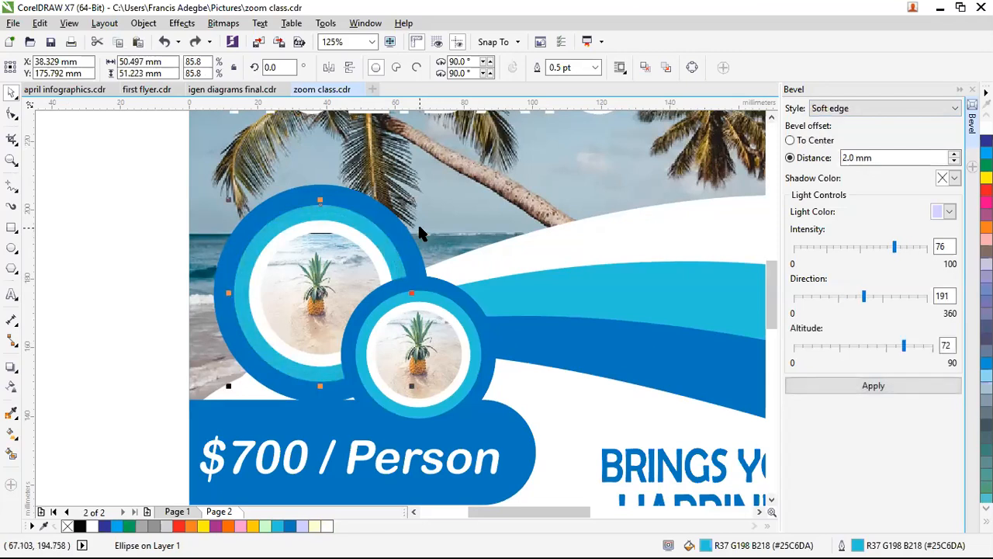
scroll(419, 233, "down", 2)
scroll(332, 272, "up", 2)
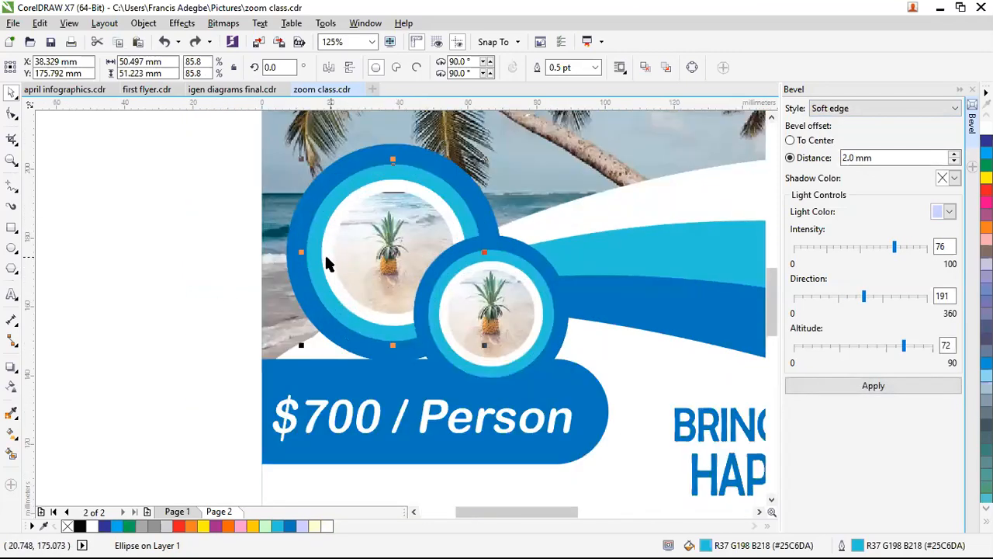
left_click(326, 264)
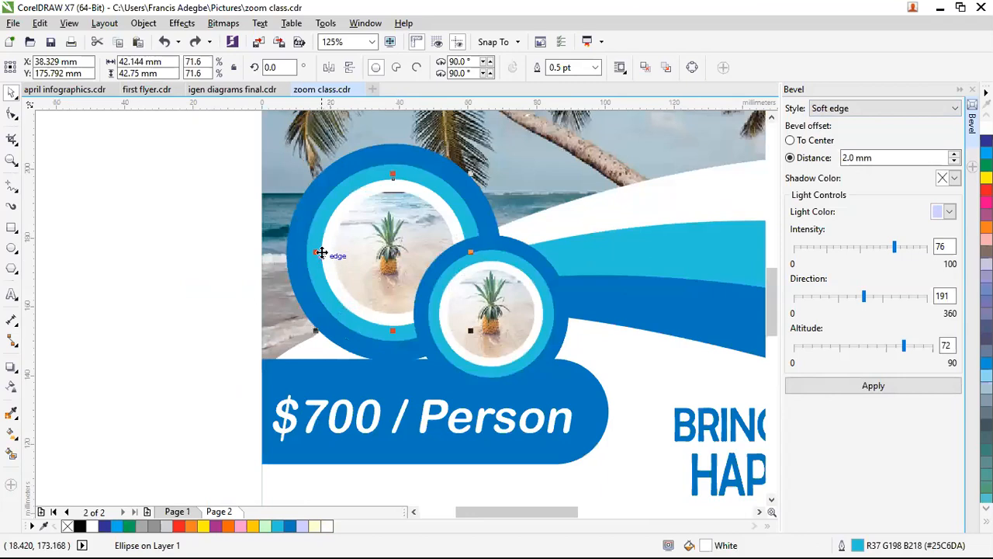
Step: Add drop shadows to the white rings of both the big and small pineapple circles
left_click(10, 369)
left_click_drag(319, 251, 465, 256)
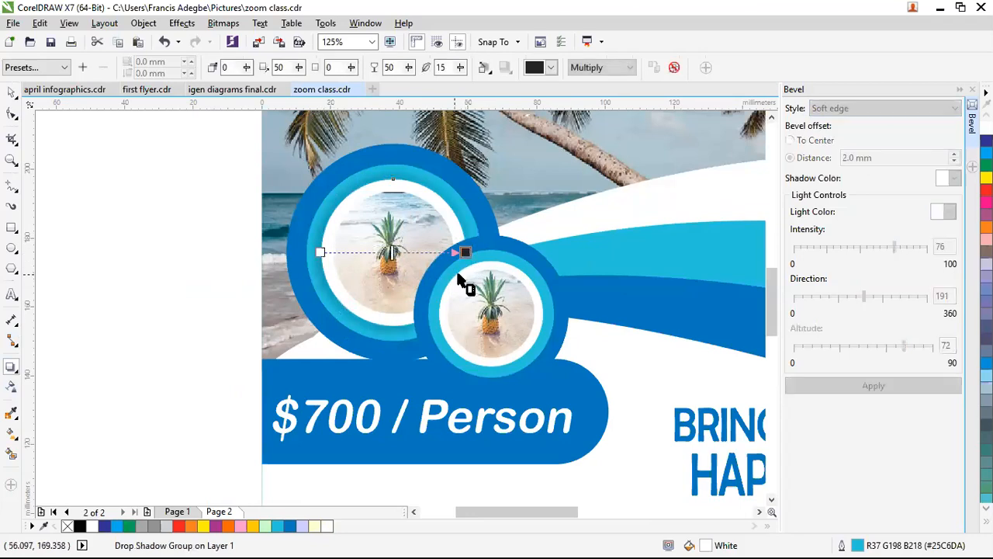
scroll(377, 281, "up", 2)
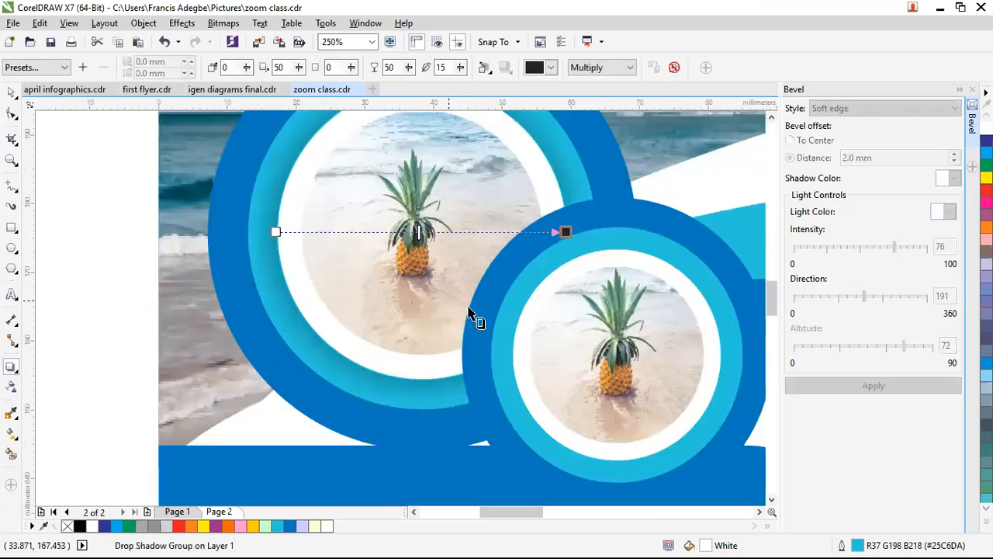
left_click(505, 332)
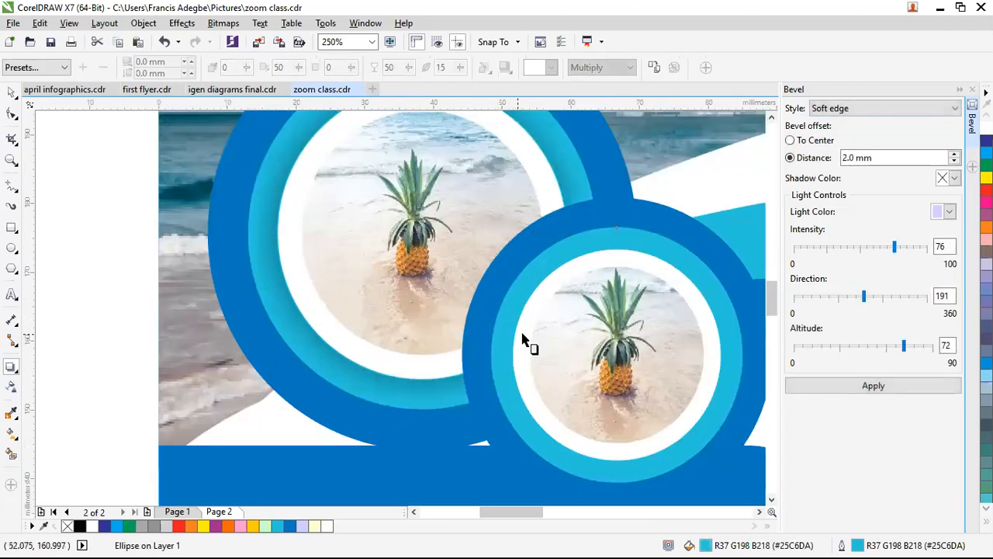
left_click_drag(516, 348, 718, 354)
scroll(465, 325, "down", 1)
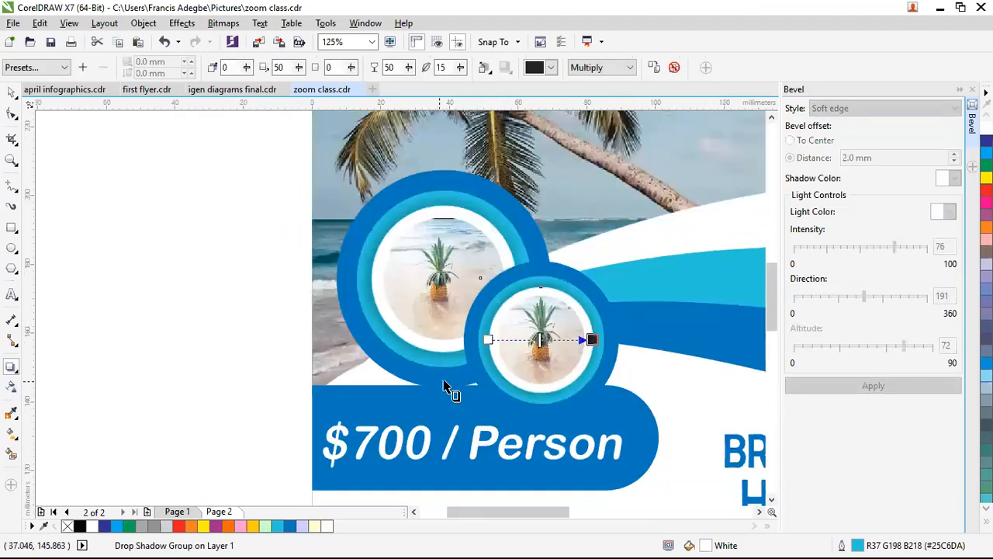
key("space")
left_click(202, 292)
scroll(239, 292, "down", 1)
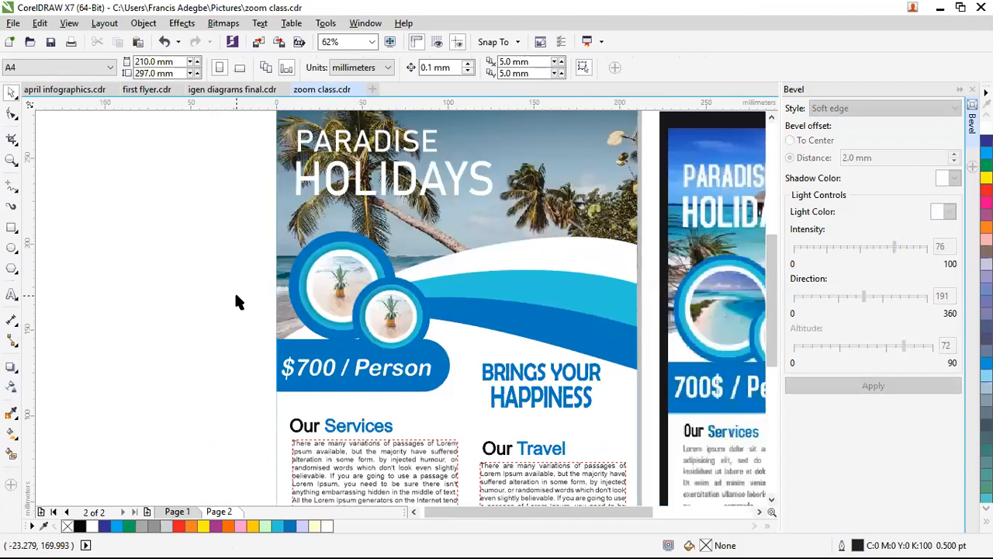
key("z")
left_click_drag(243, 213, 490, 369)
left_click_drag(167, 160, 658, 484)
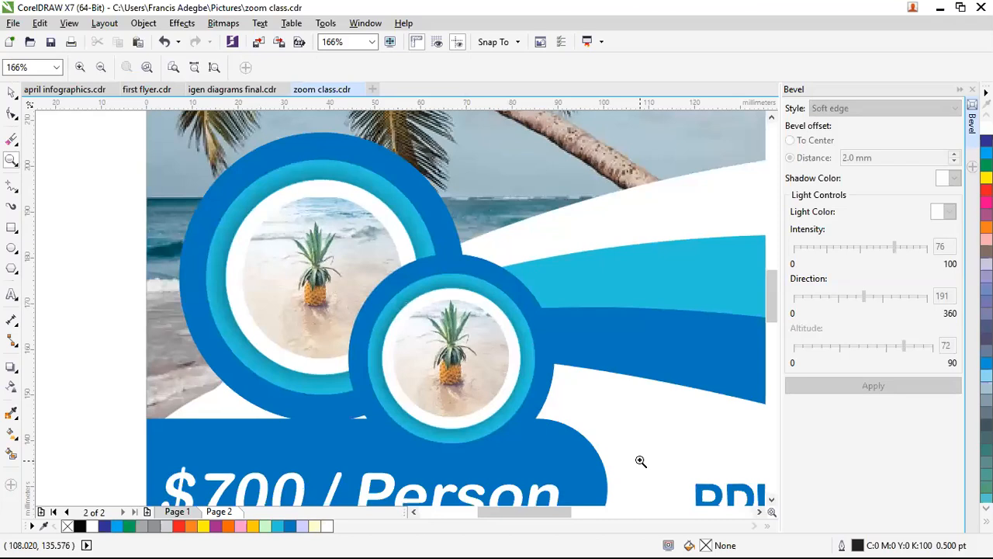
scroll(543, 395, "down", 4)
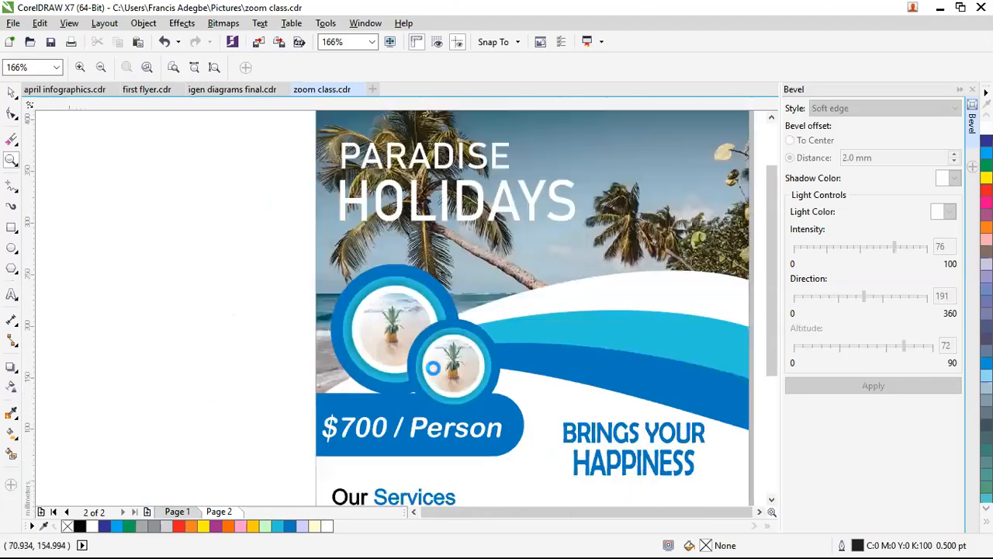
scroll(499, 289, "up", 4)
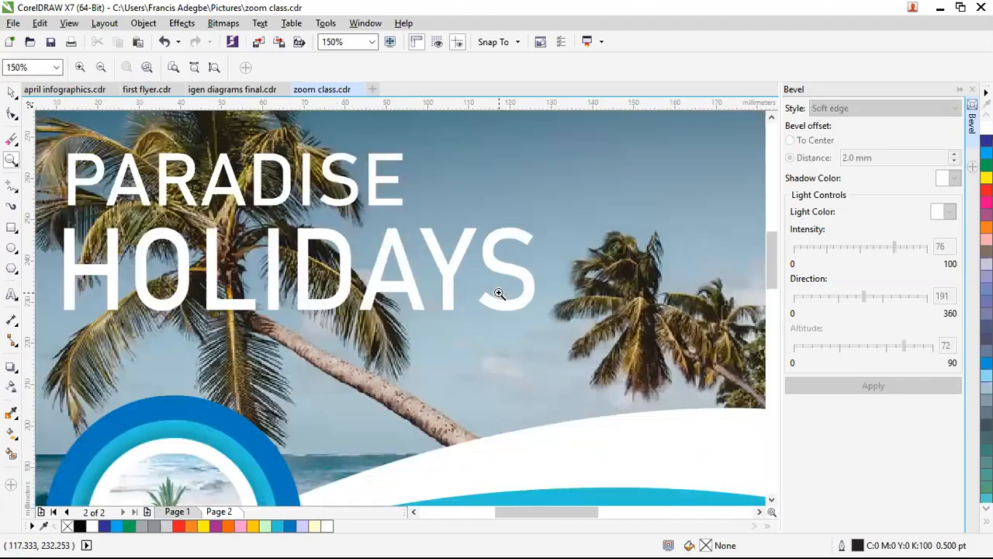
left_click(487, 304)
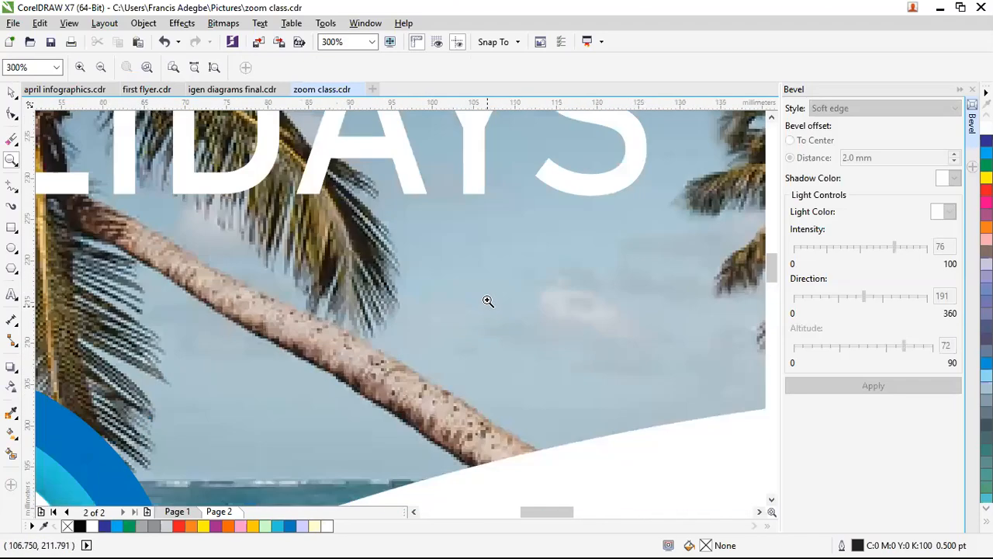
right_click(290, 218)
left_click(290, 218)
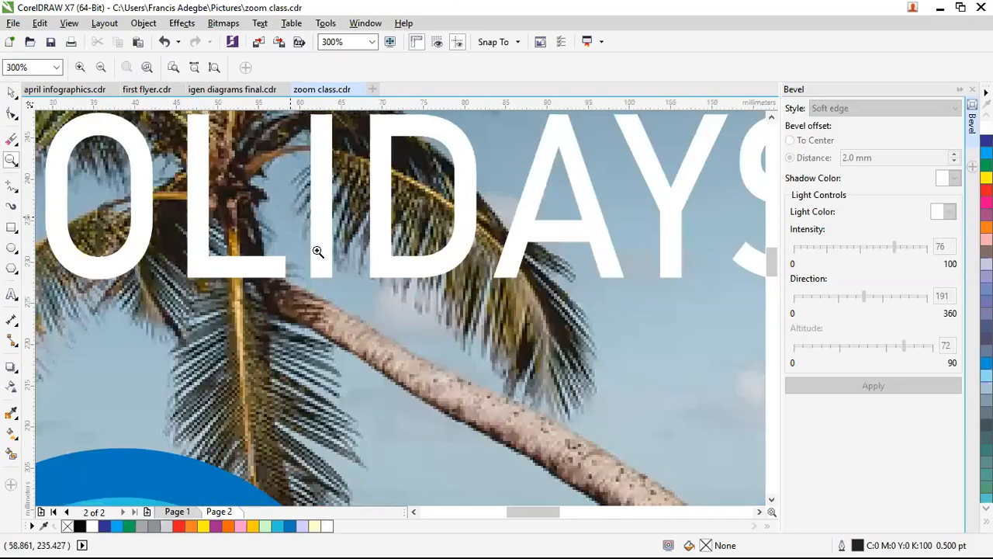
right_click(255, 224)
right_click(253, 224)
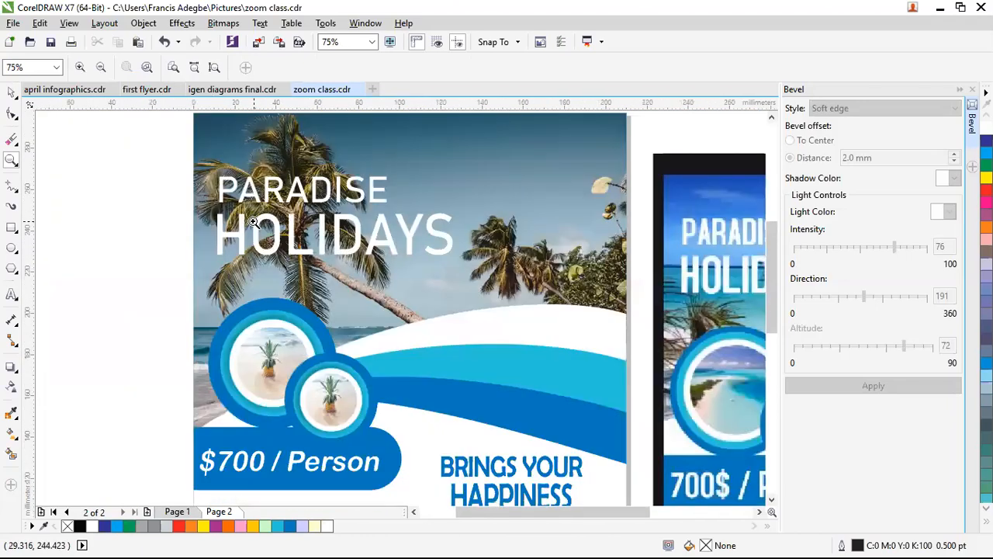
right_click(632, 456)
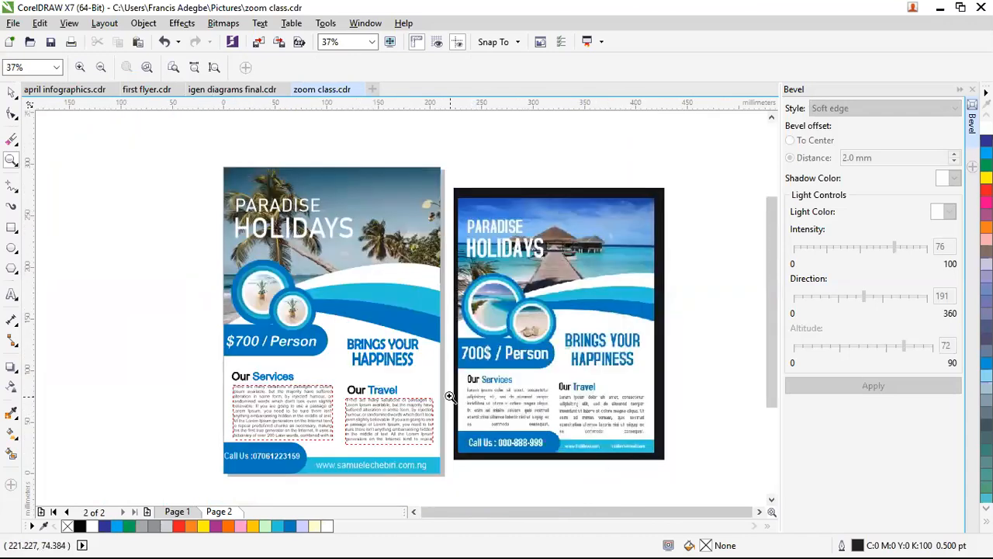
Step: Marquee-select all the left flyer's objects and group them
key("space")
left_click_drag(209, 147, 446, 481)
key("ctrl+g")
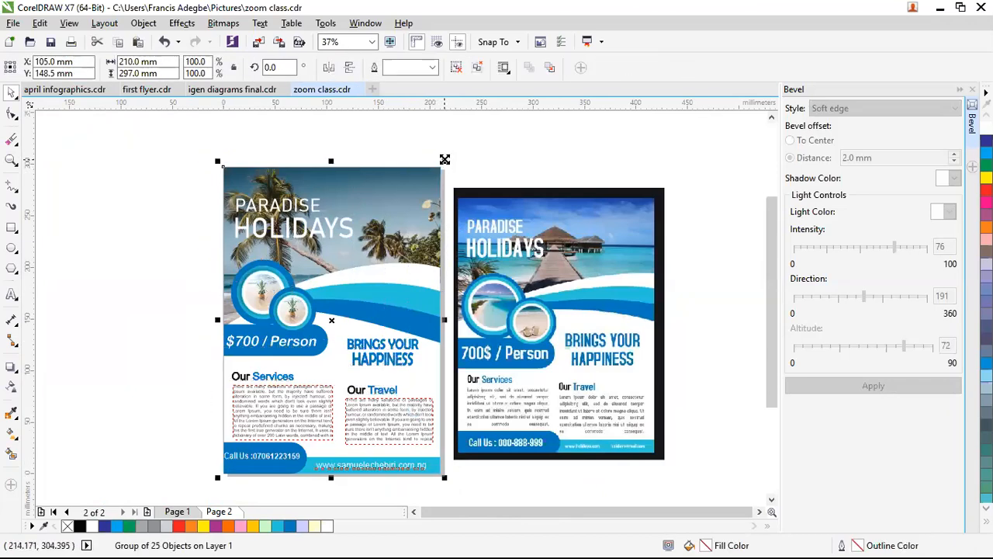
left_click_drag(440, 165, 437, 168)
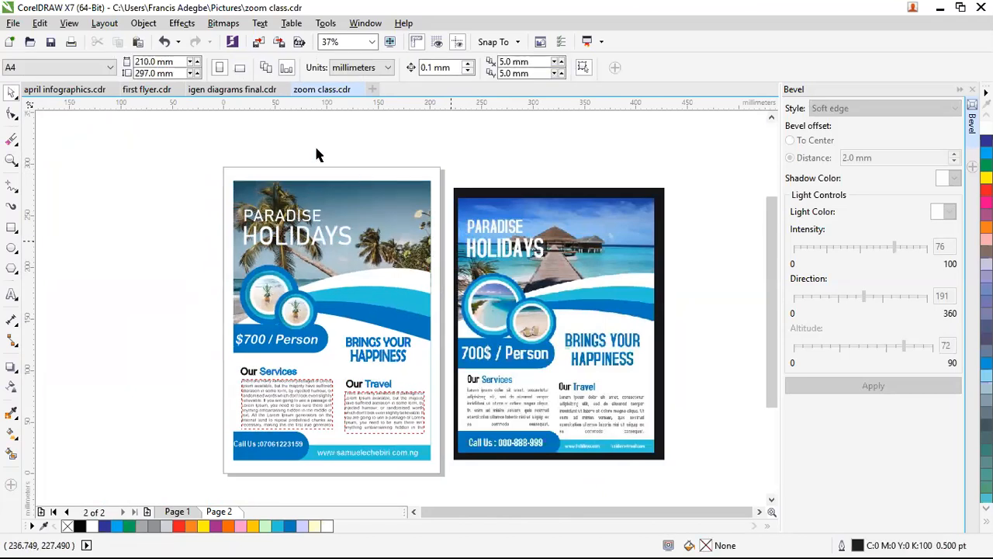
left_click(280, 214)
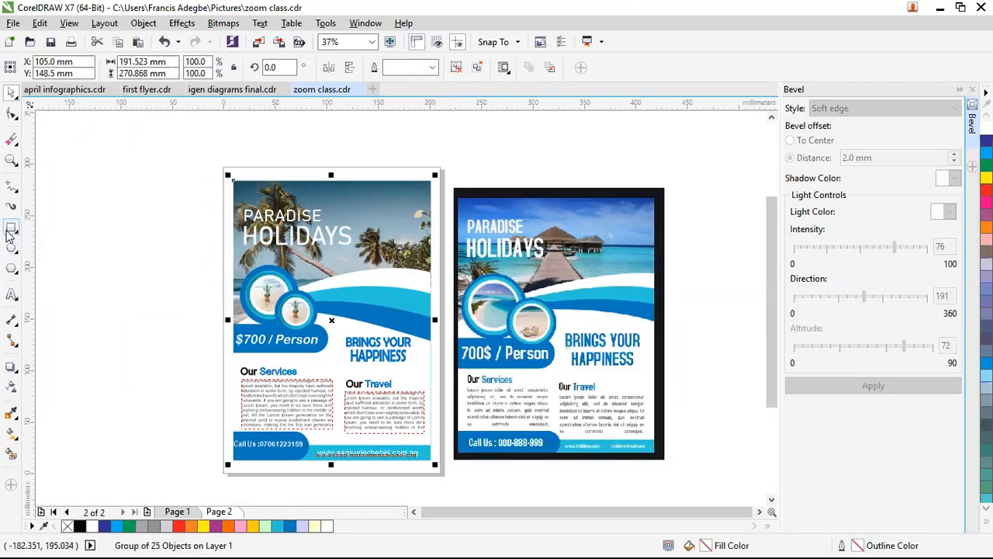
Step: Add a black page-sized rectangle and shrink the flyer to reveal a black border
double_click(10, 229)
left_click(81, 526)
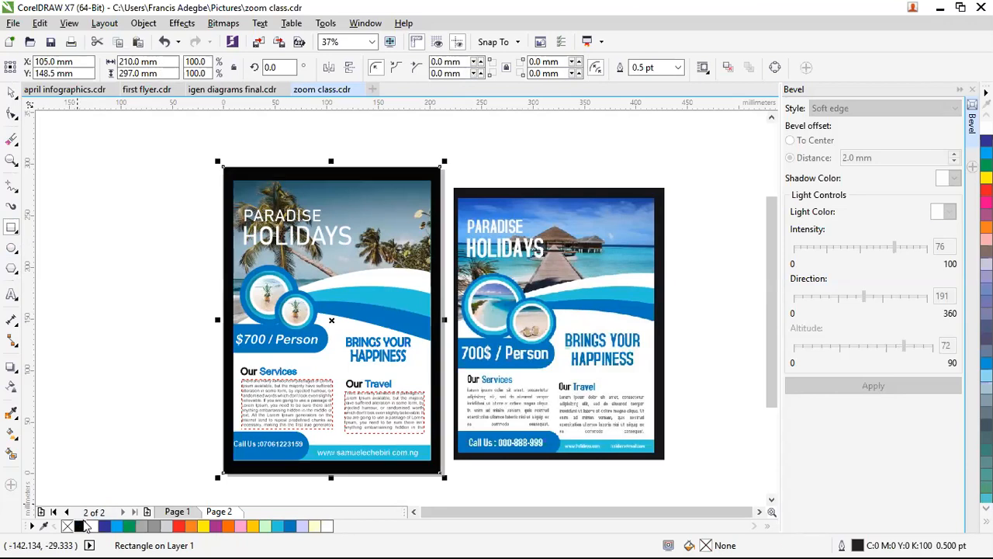
left_click(140, 202)
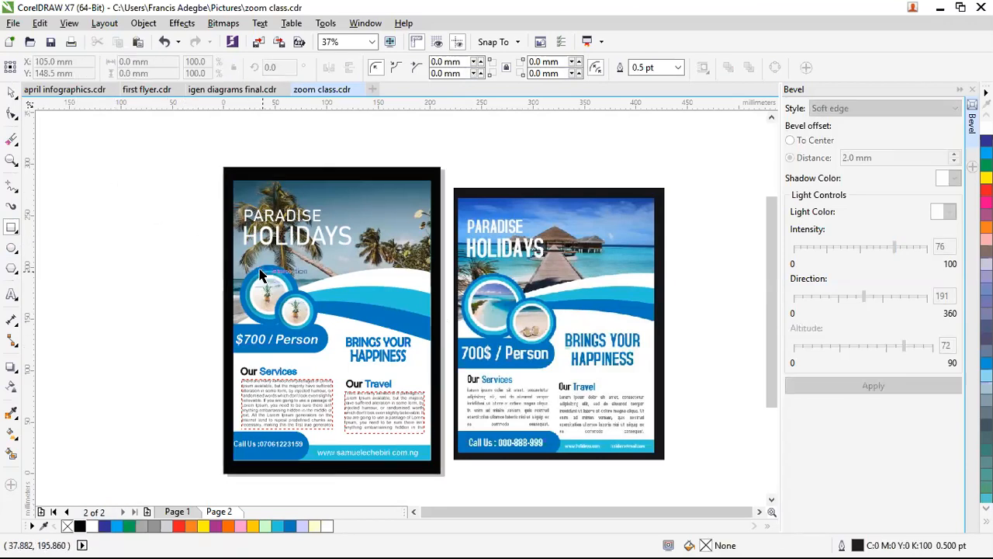
key("space")
left_click(262, 238)
left_click_drag(438, 174, 440, 171)
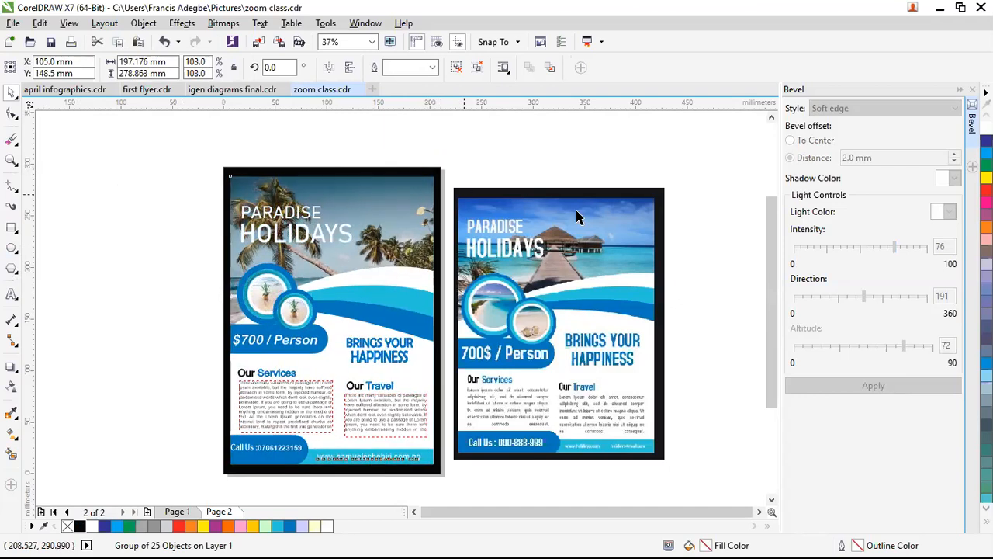
left_click(546, 153)
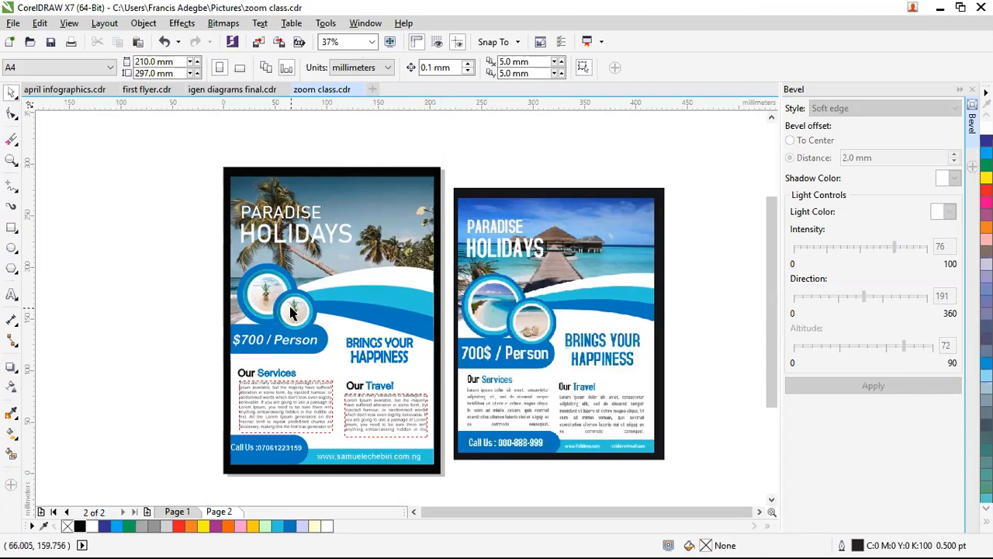
Step: Preview both flyers full screen, then nudge the original flyer up to line them up
key("z")
left_click_drag(221, 155, 673, 485)
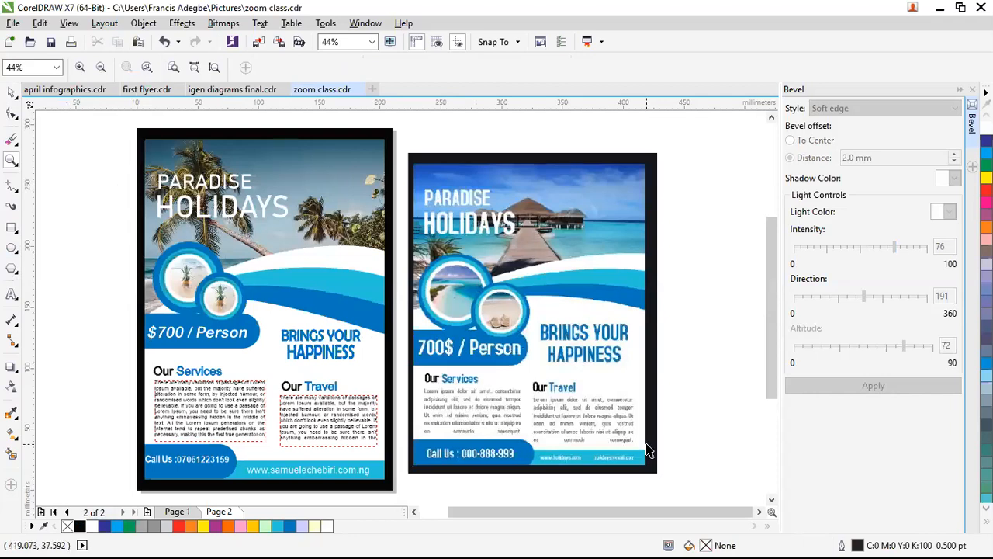
key("F9")
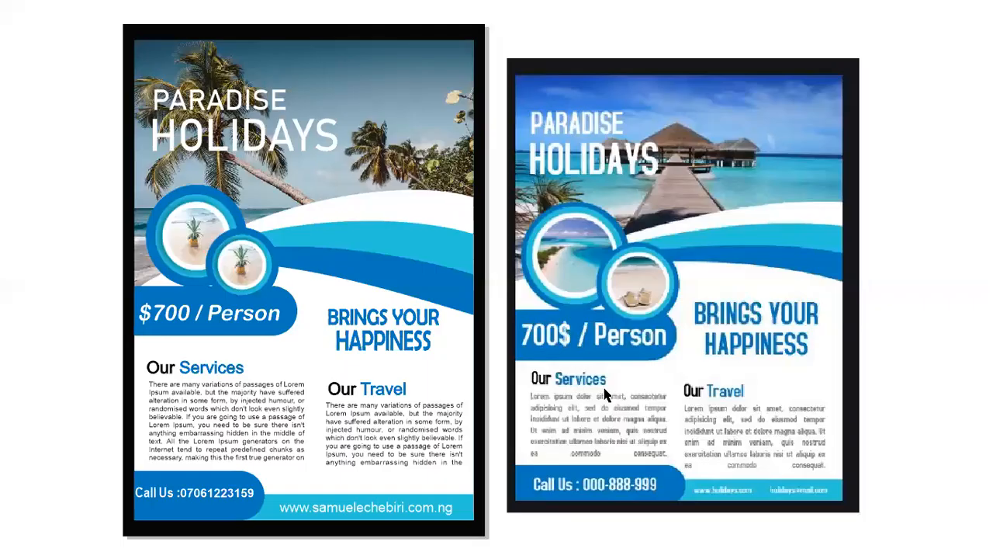
key("Escape")
key("F3")
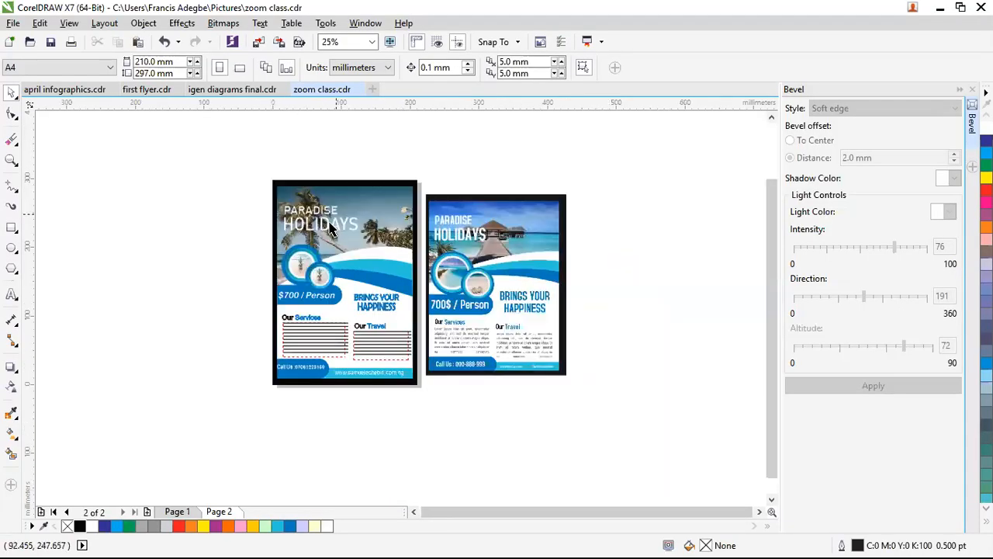
key("F2")
key("Escape")
left_click_drag(471, 230, 470, 218)
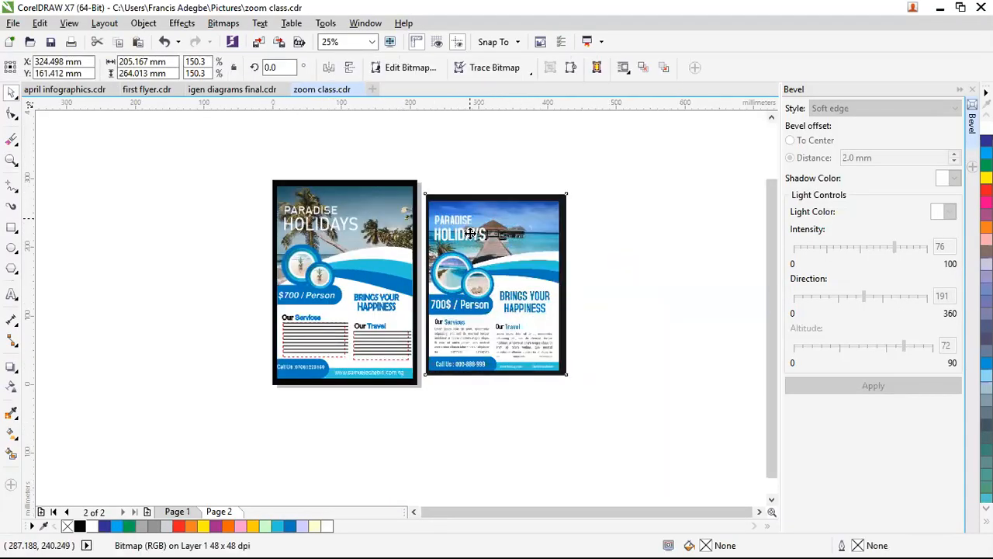
Step: Type the heading 'BEFORE AFTER' above the flyers and enlarge it about threefold
left_click(12, 293)
left_click(273, 153)
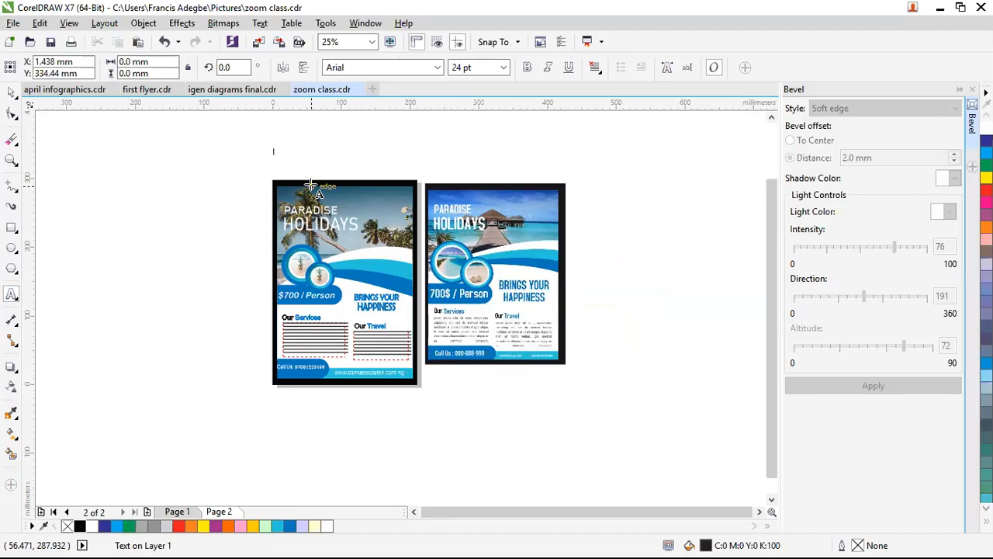
type("BEFORE AFTER")
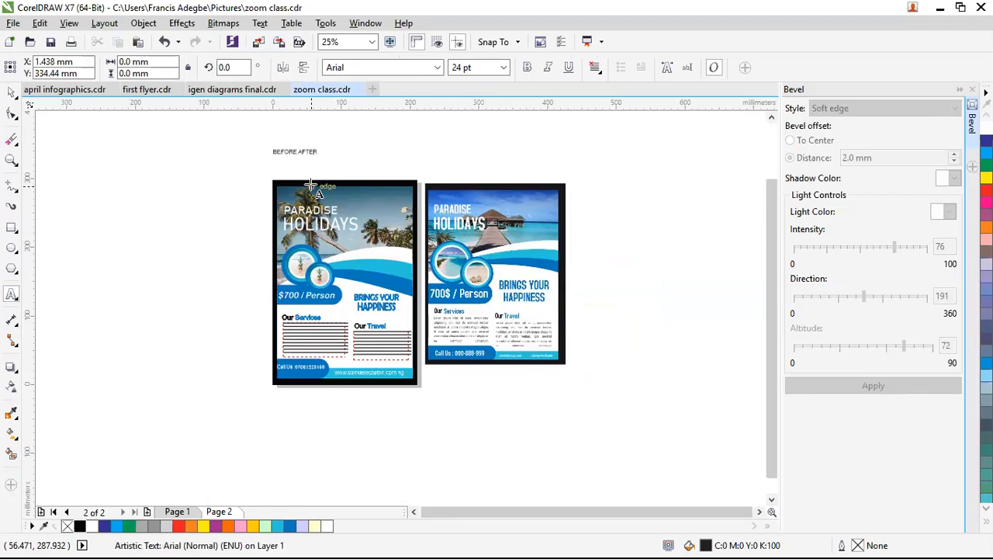
key("ctrl+space")
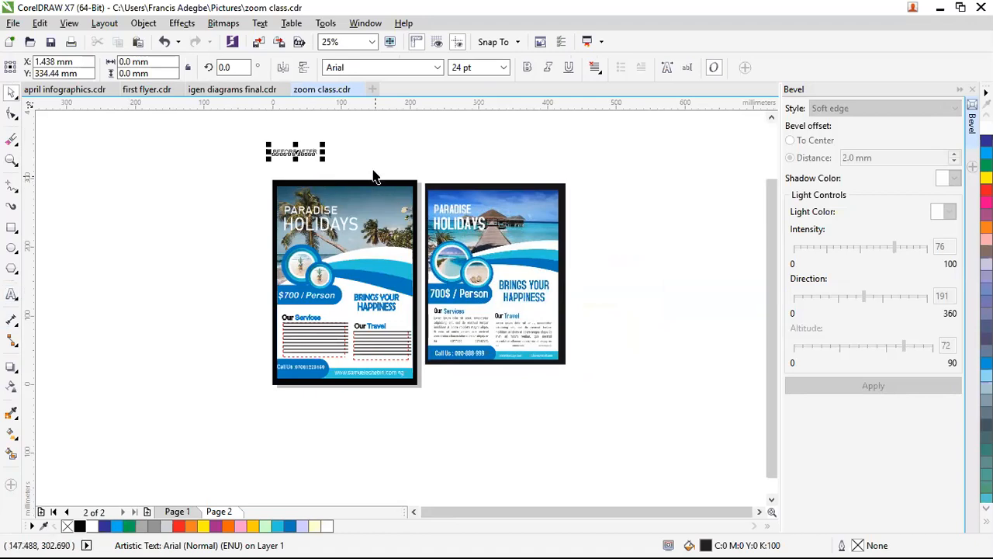
left_click_drag(323, 158, 339, 166)
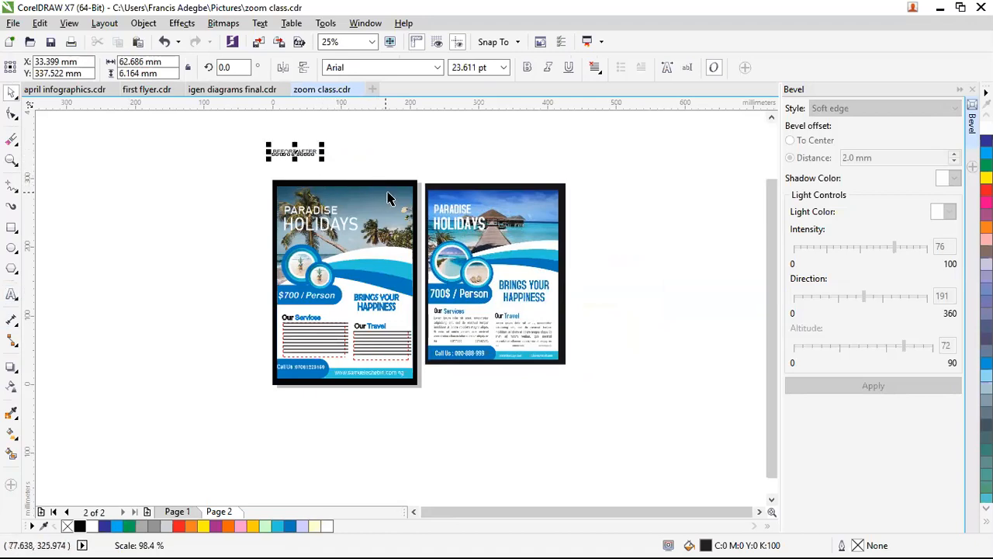
left_click_drag(391, 194, 384, 191)
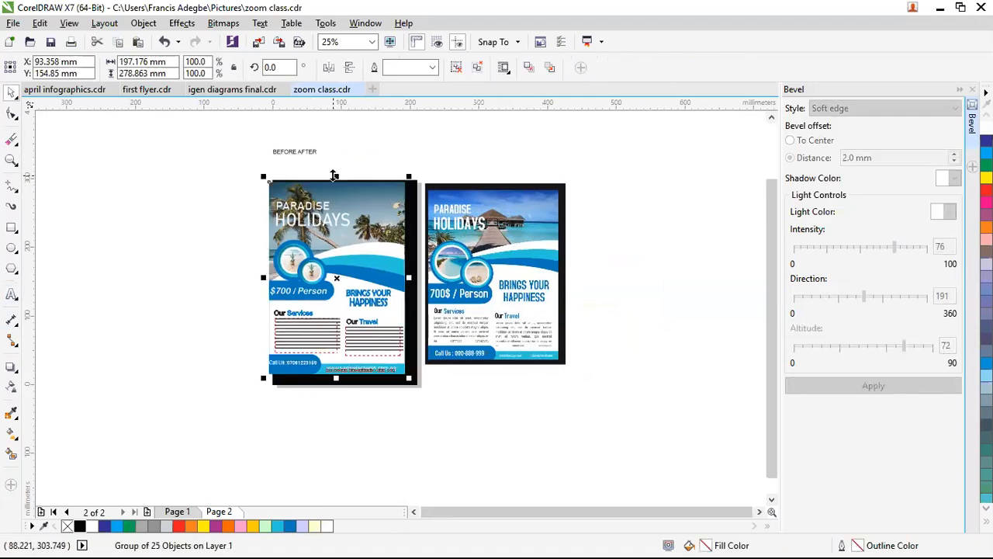
key("ctrl+z")
left_click(310, 153)
left_click_drag(324, 156, 449, 204)
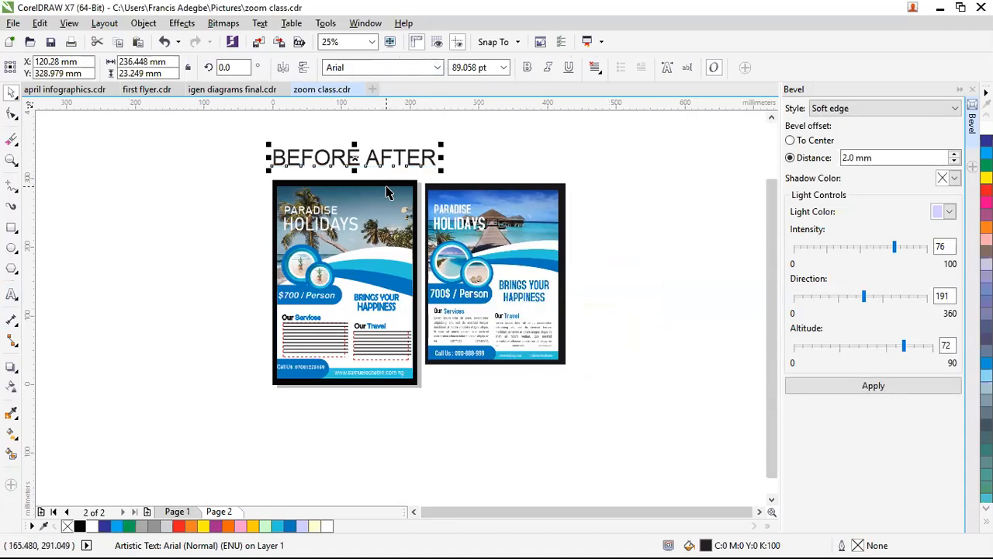
Step: Break the heading apart and place BEFORE over the original and AFTER over the new flyer
key("ctrl+k")
left_click(389, 158)
left_click(394, 157)
left_click_drag(400, 157, 507, 168)
left_click_drag(338, 159, 371, 168)
left_click_drag(462, 149, 464, 169)
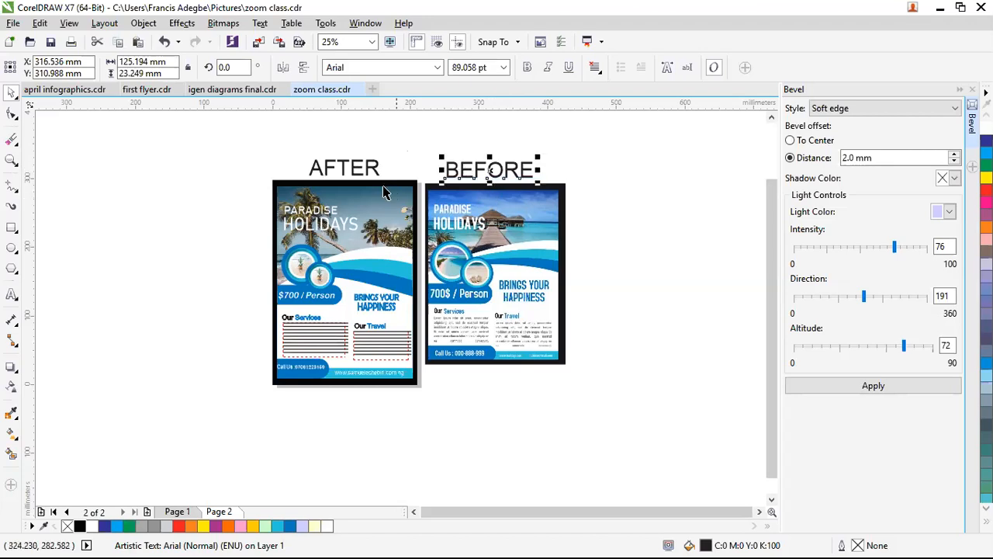
left_click(503, 148)
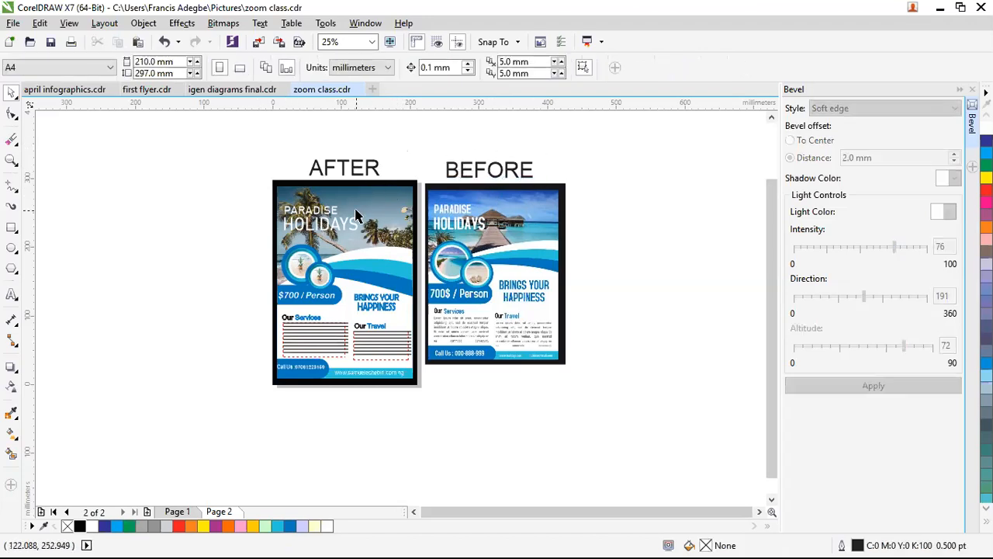
Step: Zoom in on both labelled flyers and preview them full screen with F9
key("z")
left_click_drag(254, 145, 605, 407)
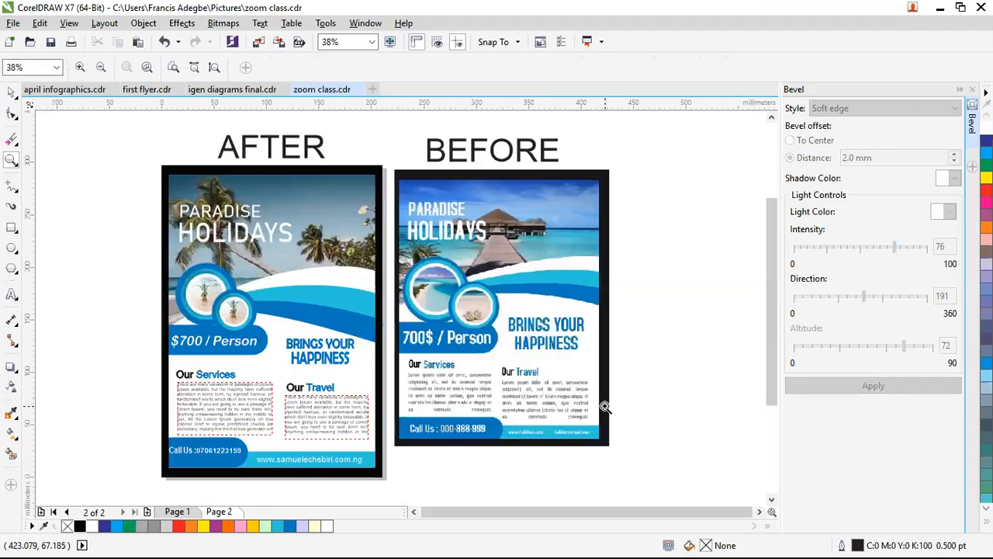
key("F9")
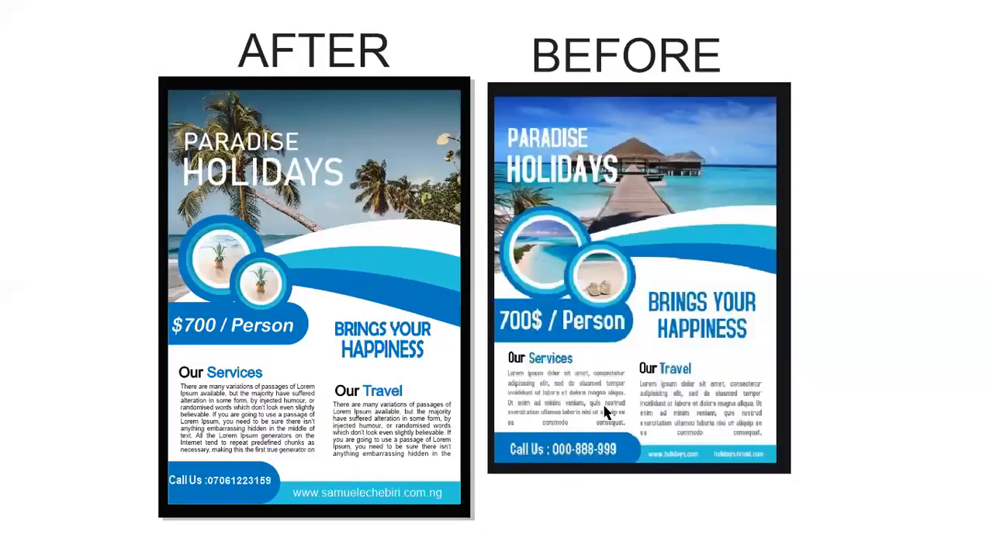
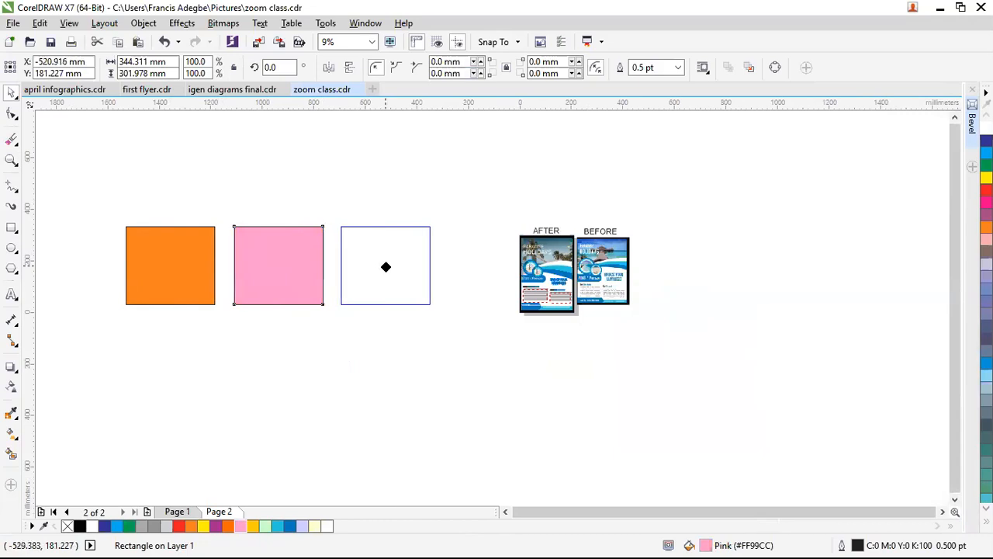
Step: Turn the copied pink square blue and zoom in on the three squares
left_click(289, 526)
left_click(381, 387)
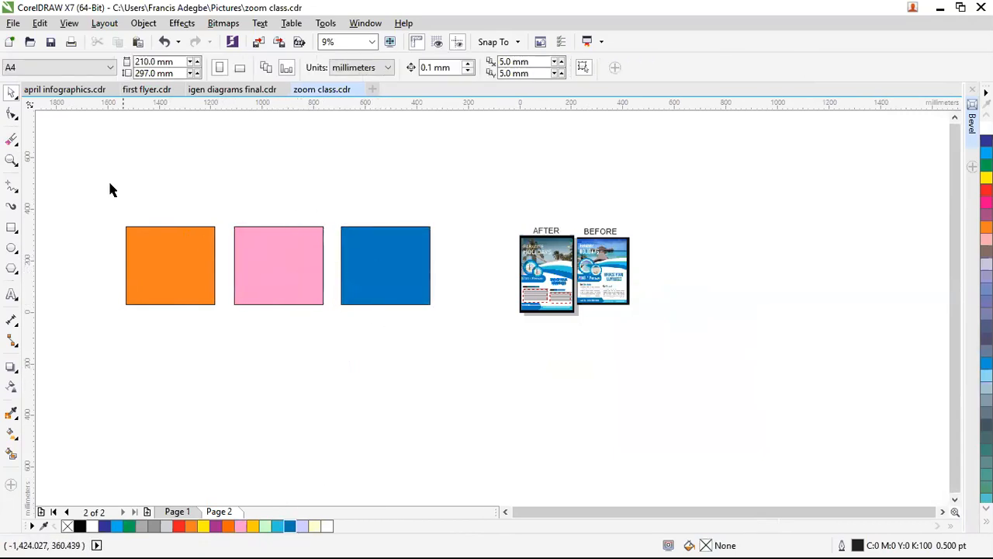
key("z")
left_click_drag(99, 178, 509, 453)
Step: Drag the pink and blue squares diagonally over the orange one so blue sits in front
key("space")
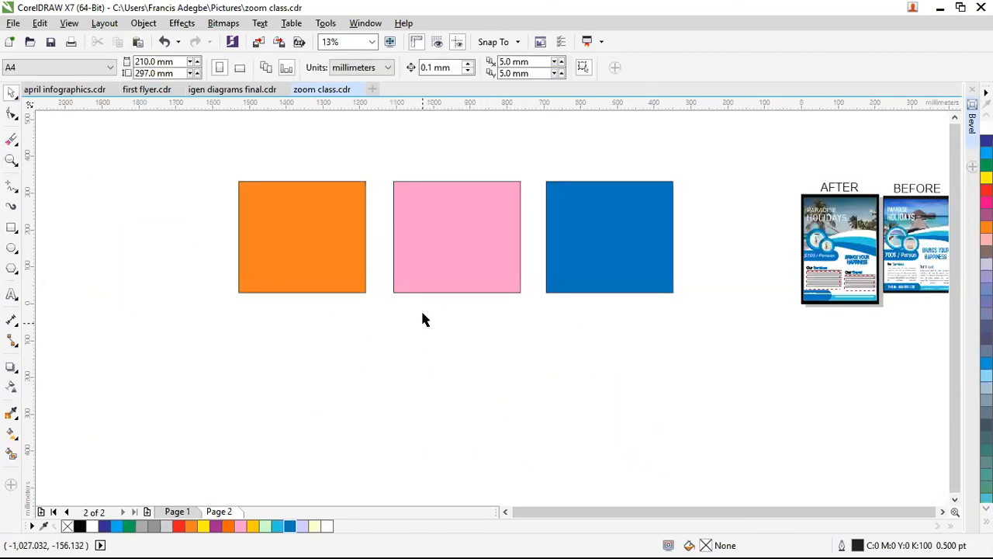
left_click(443, 246)
left_click_drag(443, 246, 295, 359)
left_click_drag(617, 242, 309, 467)
left_click_drag(316, 321, 333, 268)
left_click_drag(314, 464, 358, 239)
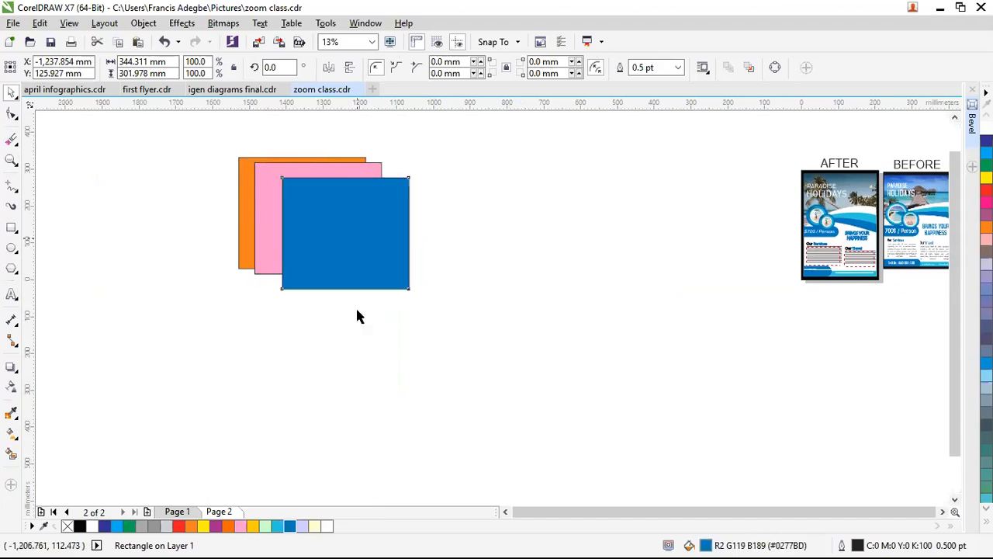
left_click(414, 402)
scroll(297, 189, "up", 1)
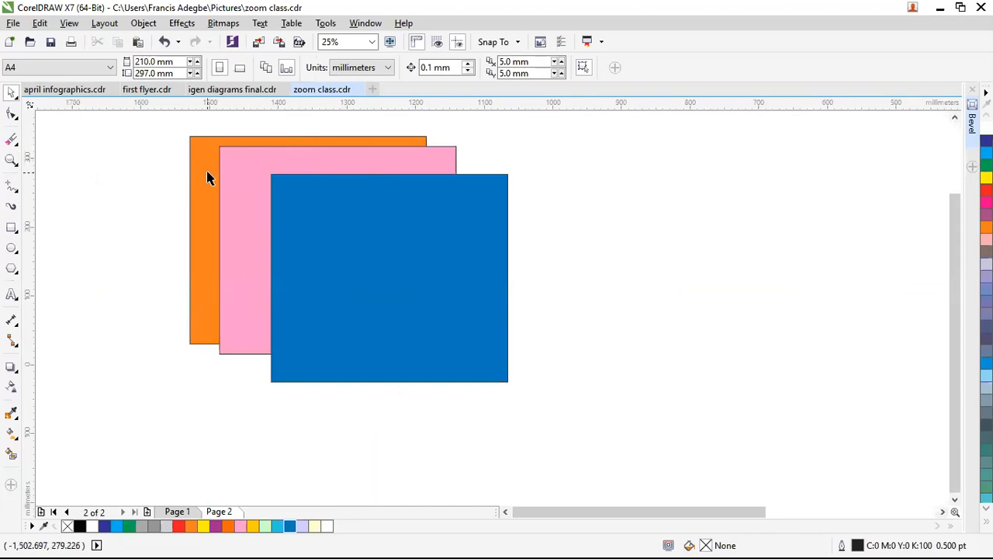
Step: Move the orange square down-right and bring it forward one level with Ctrl+PgUp
left_click_drag(205, 179, 259, 207)
left_click(391, 287)
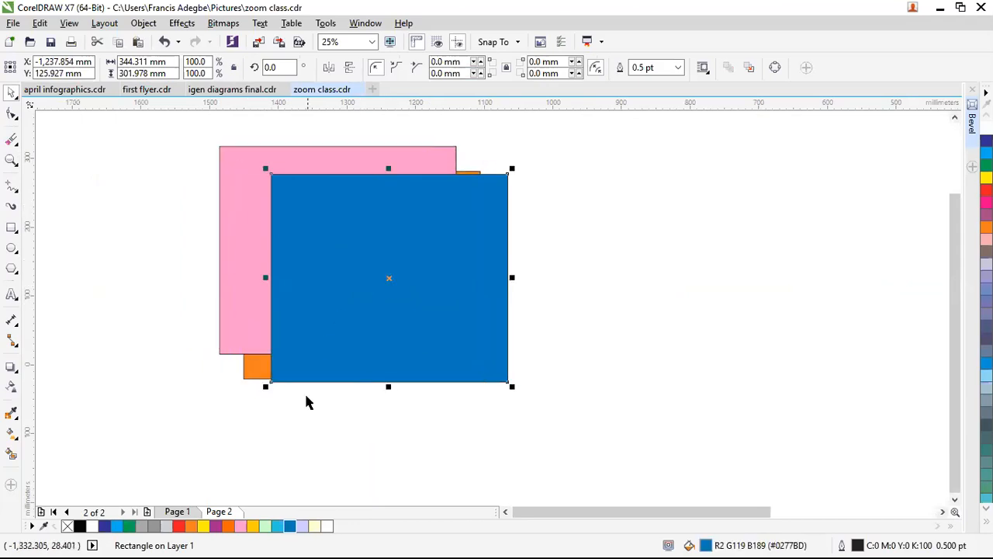
left_click(248, 374)
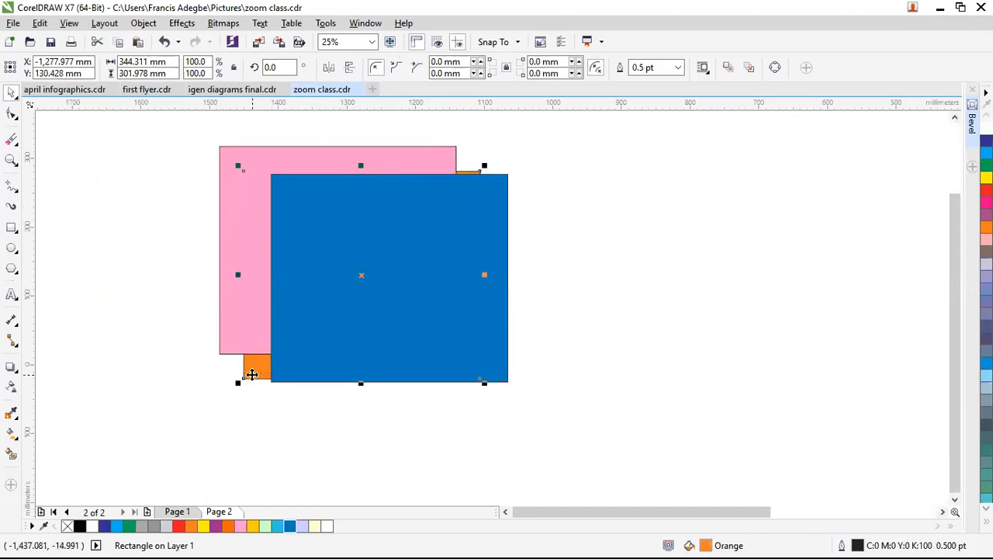
key("ctrl+Page_Up")
left_click(576, 346)
Step: Move the blue square up-left and send it to the back with Shift+PgDn
left_click_drag(396, 328, 414, 352)
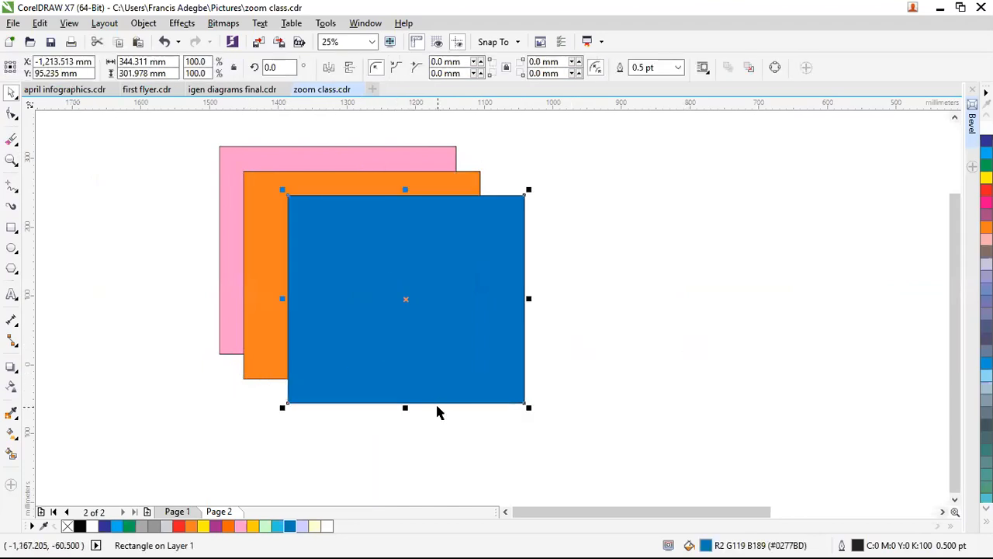
left_click(847, 311)
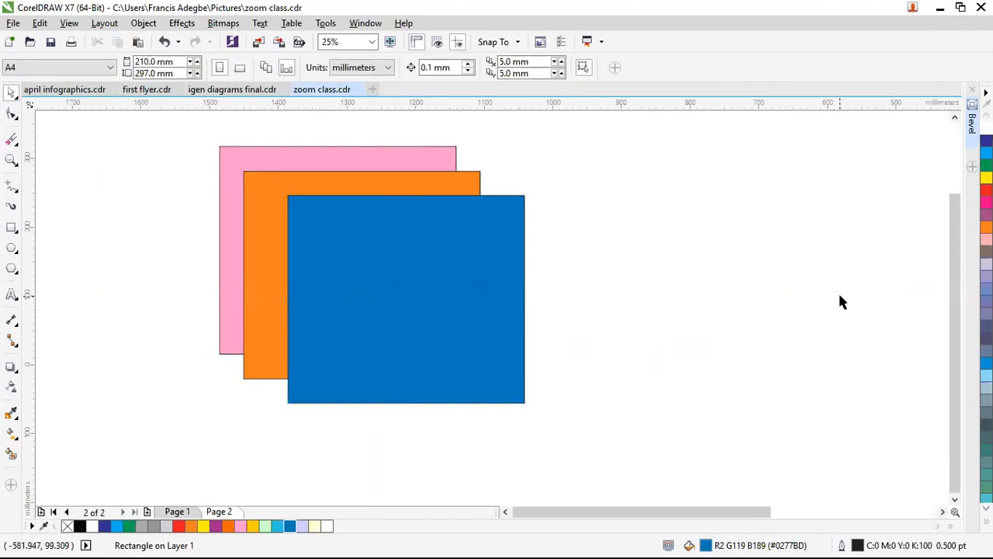
left_click(349, 326)
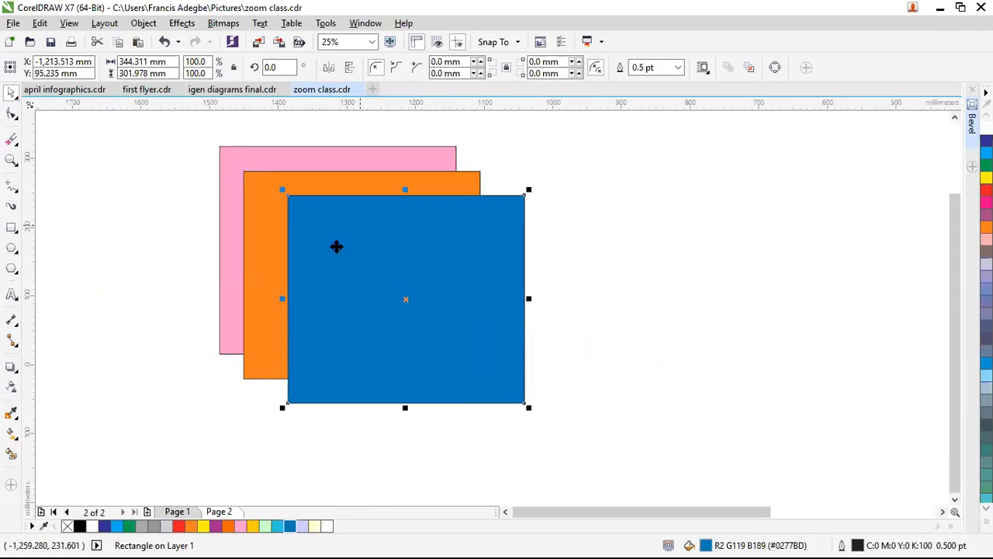
left_click(255, 261)
left_click(339, 269)
left_click_drag(342, 268, 191, 194)
left_click_drag(251, 239, 305, 242)
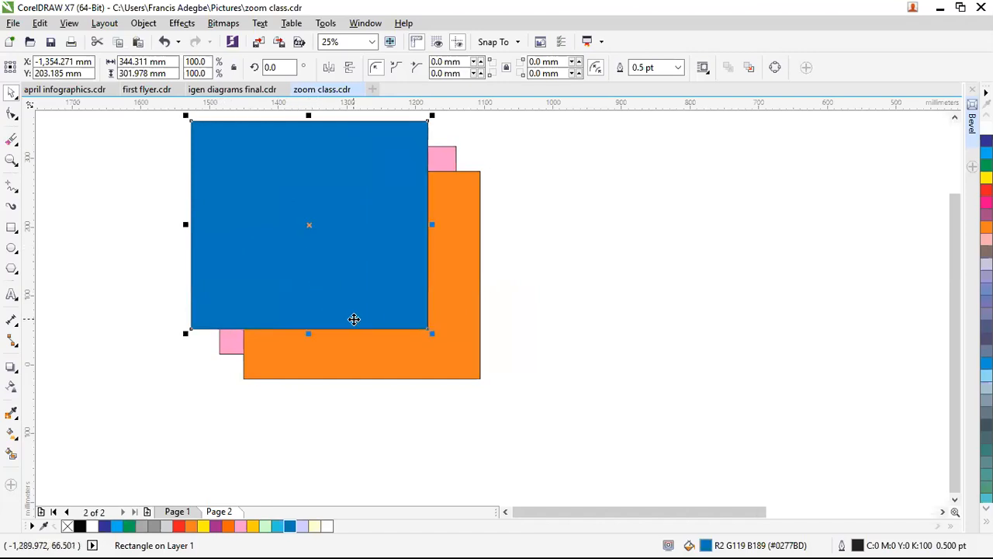
key("shift+Page_Down")
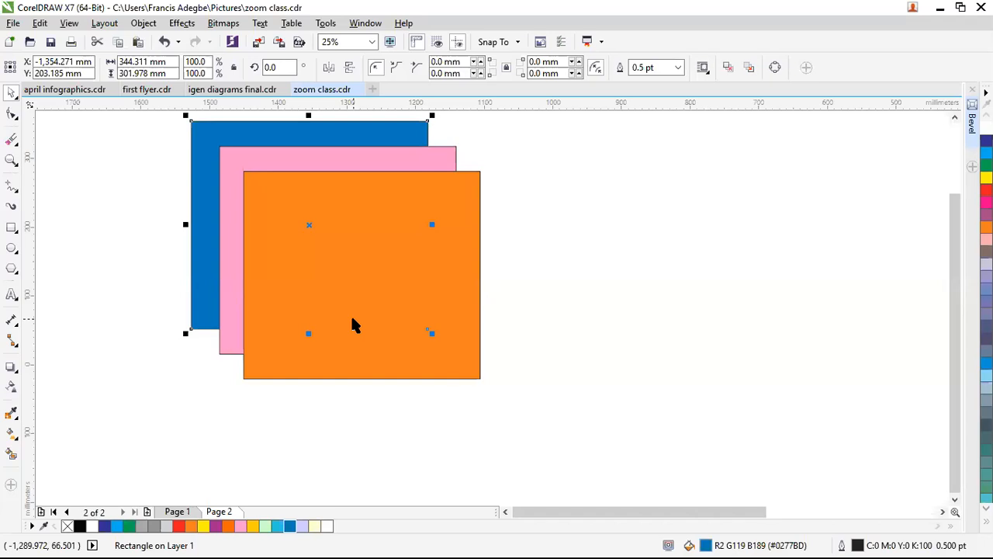
left_click(654, 38)
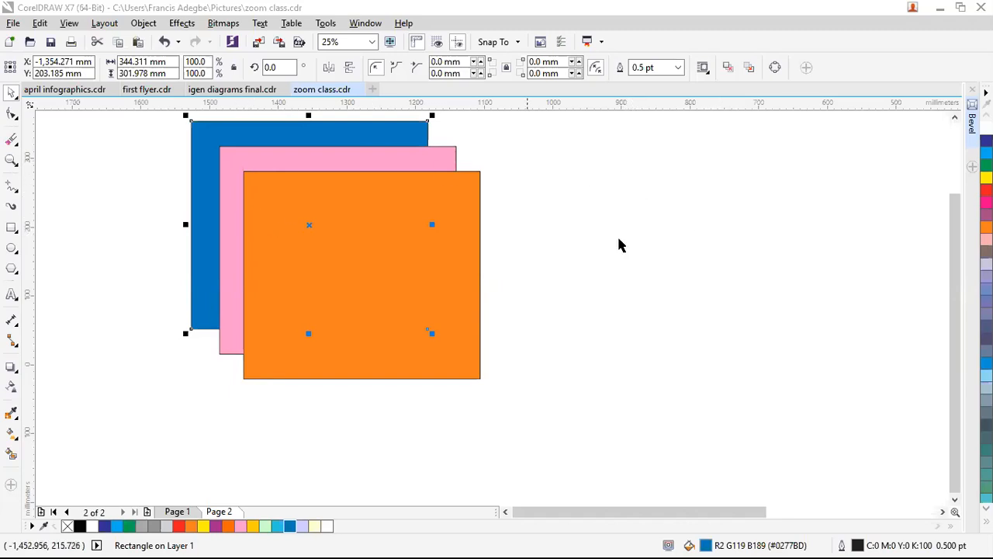
key("Escape")
scroll(411, 258, "down", 1)
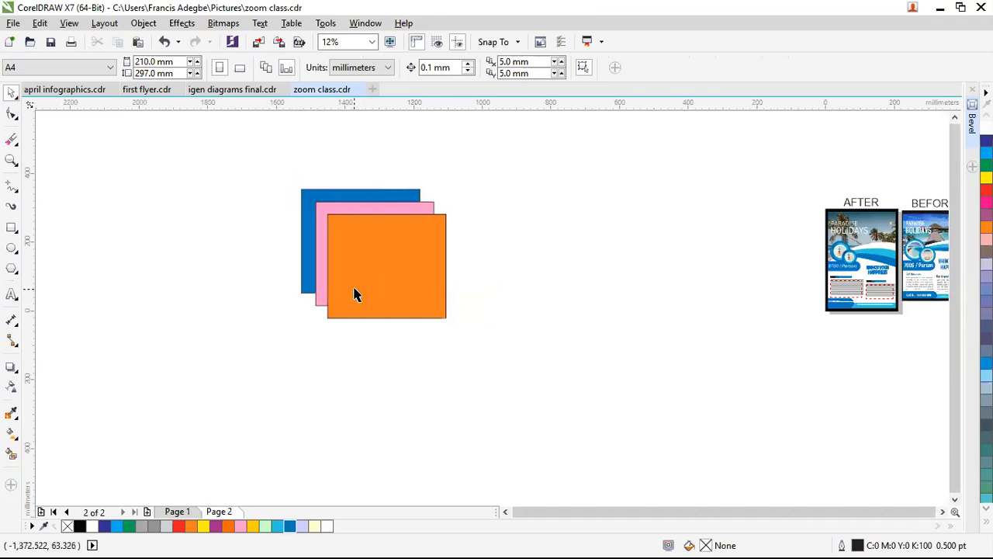
Step: Switch from igen diagrams final.cdr to the first flyer.cdr tab showing the Meg's Kitchen flyer
scroll(346, 274, "up", 1)
scroll(339, 269, "down", 1)
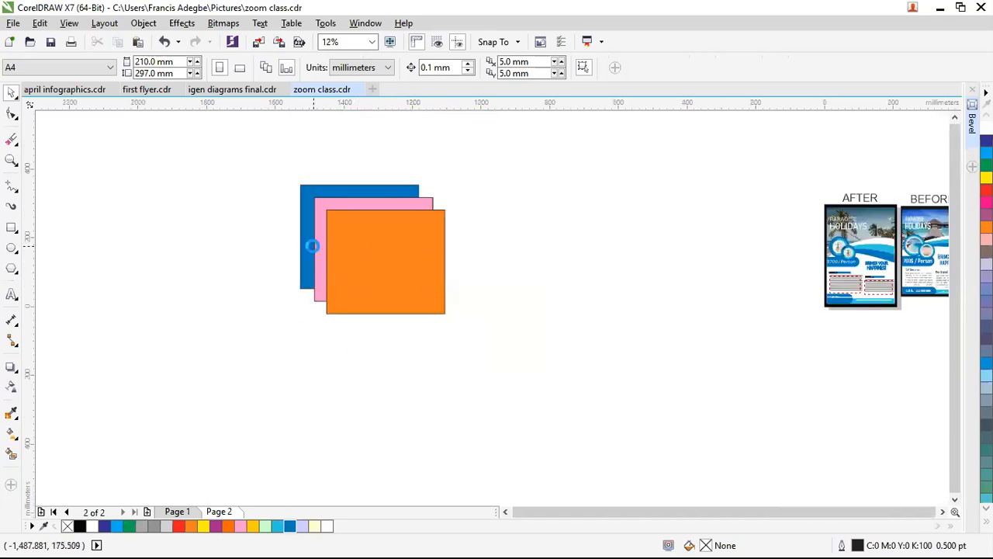
scroll(313, 246, "down", 1)
scroll(643, 251, "up", 1)
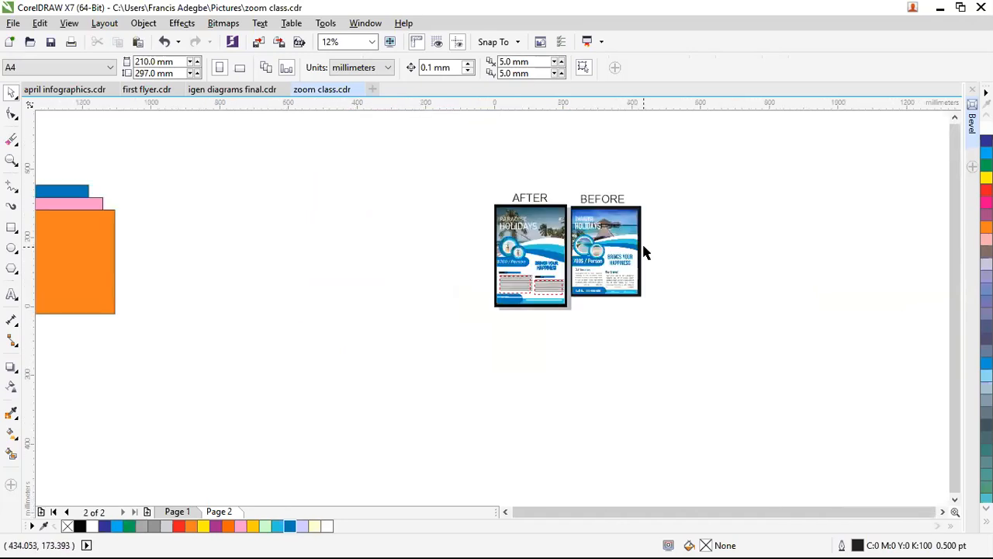
left_click(233, 89)
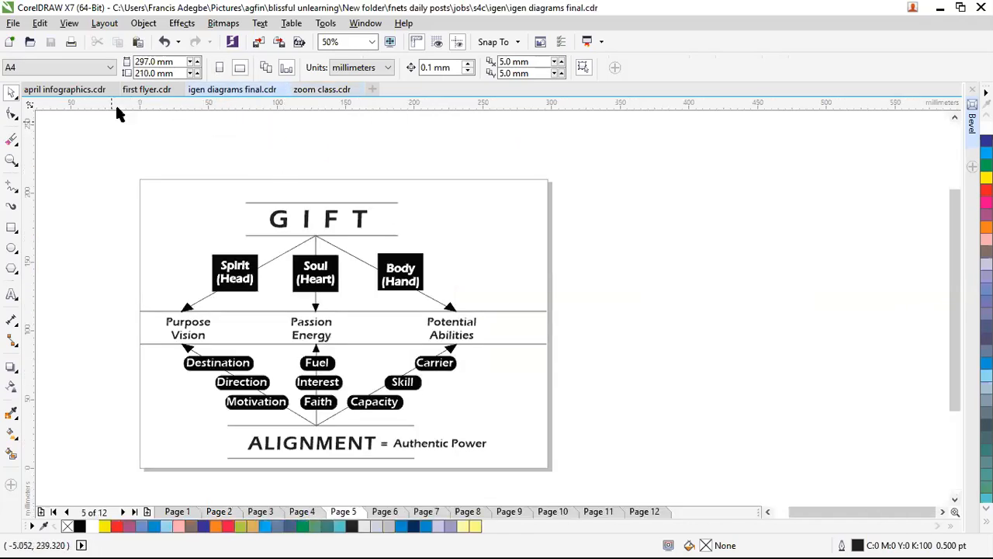
left_click(147, 90)
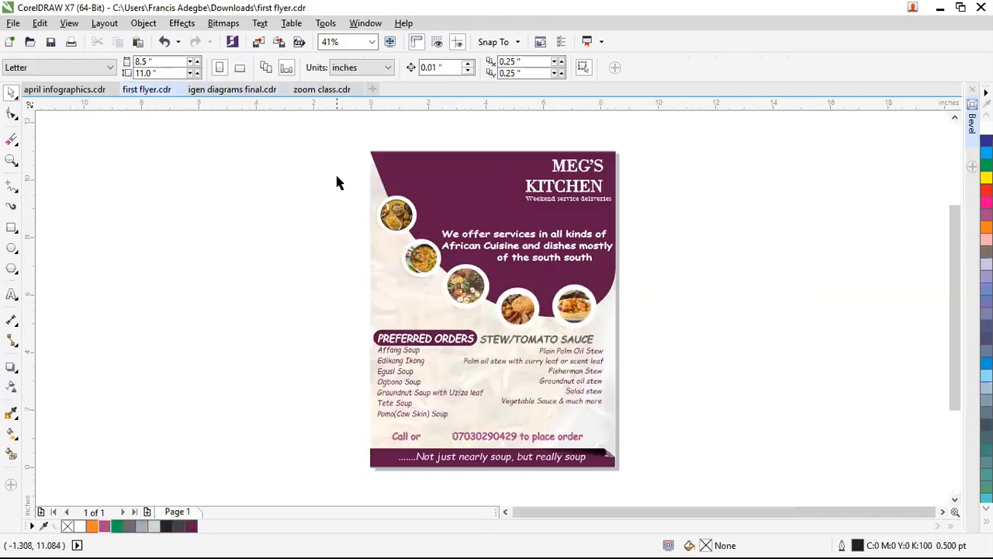
Step: Zoom in on the Meg's Kitchen flyer and draw an orange-filled square to its left
key("z")
left_click_drag(360, 145, 625, 474)
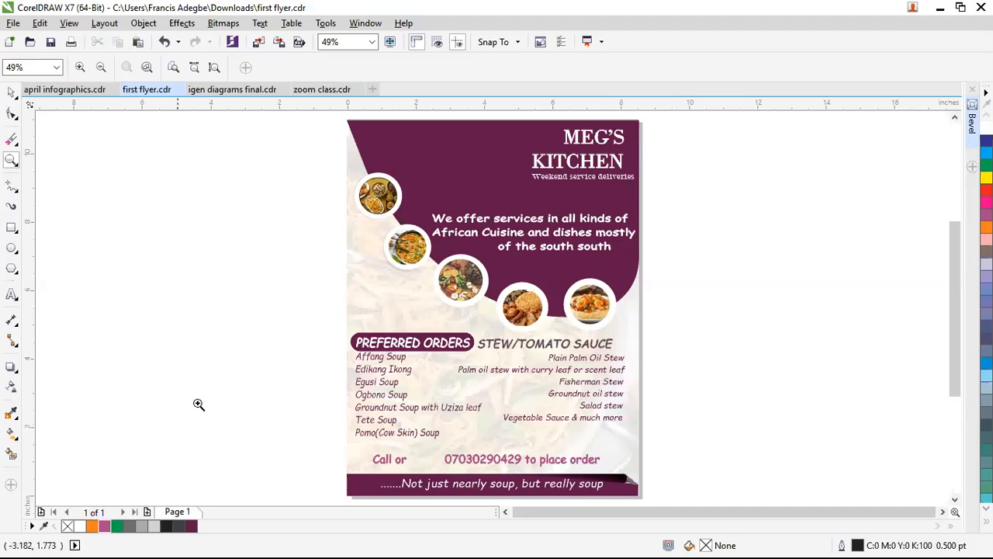
left_click(12, 227)
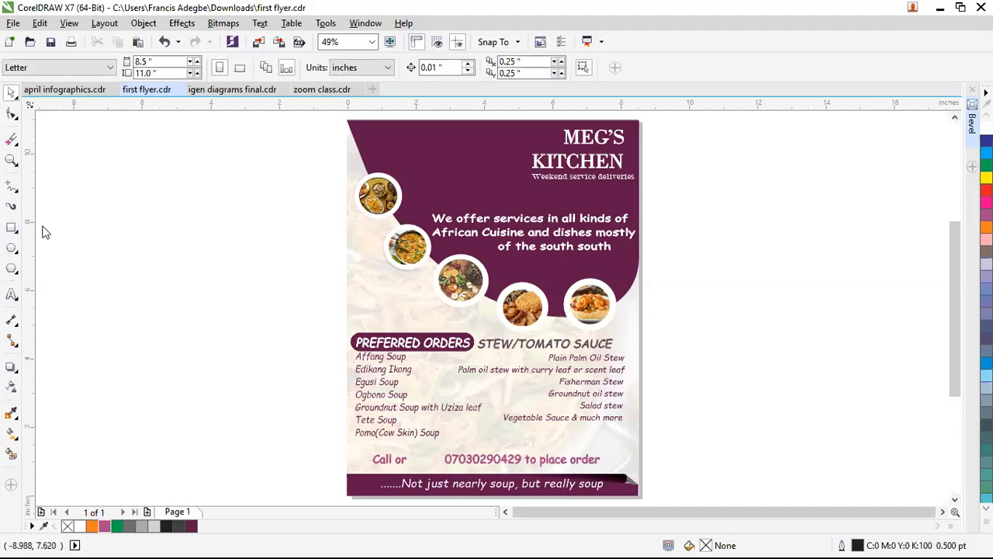
left_click_drag(92, 164, 335, 415)
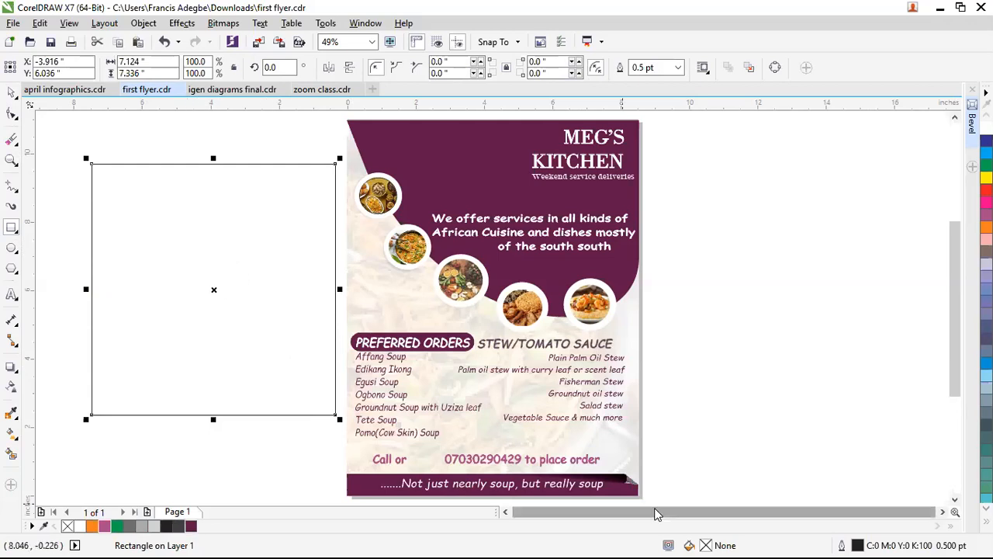
scroll(630, 487, "up", 4)
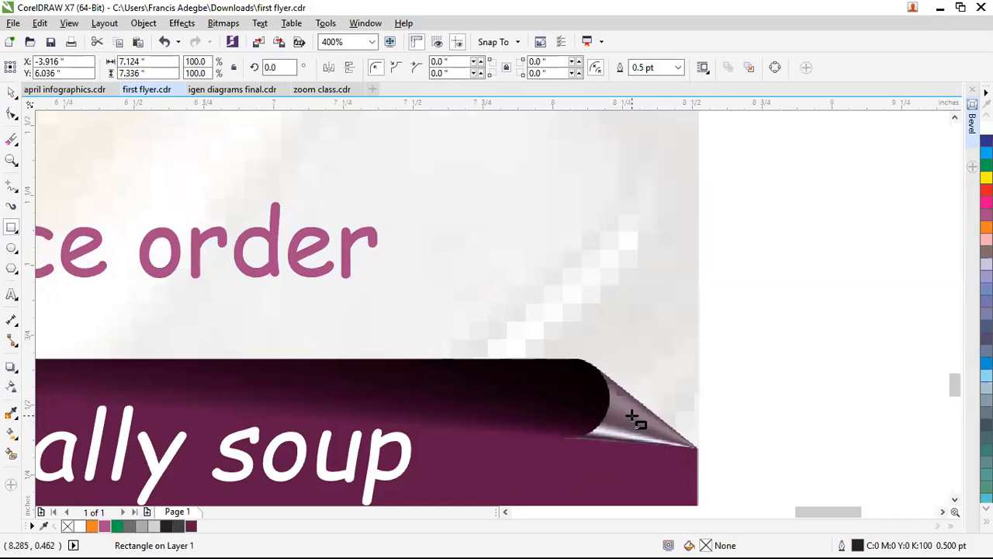
scroll(634, 419, "down", 5)
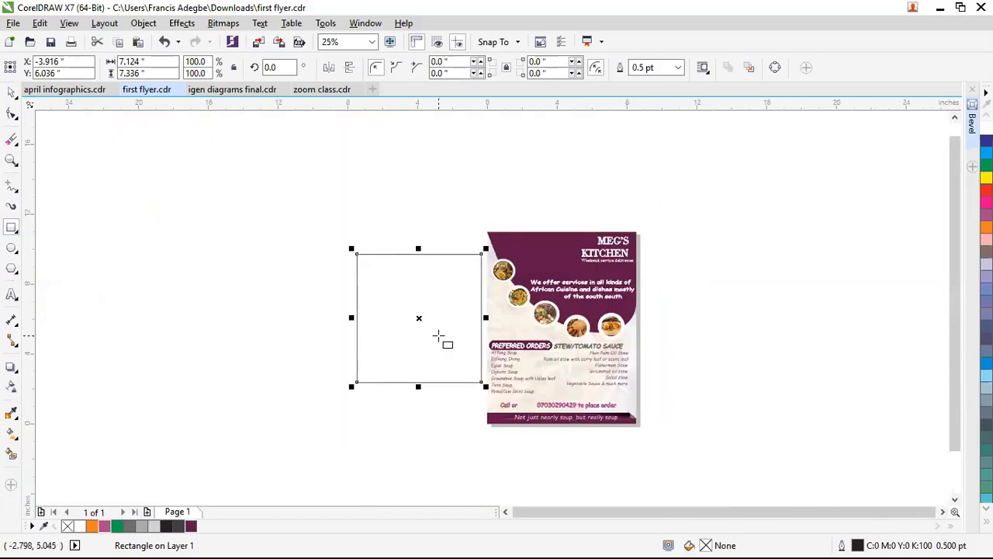
left_click(986, 226)
Step: Keep the square orange, move it further left, and convert it to a 300 dpi CMYK bitmap
left_click(986, 214)
left_click(986, 226)
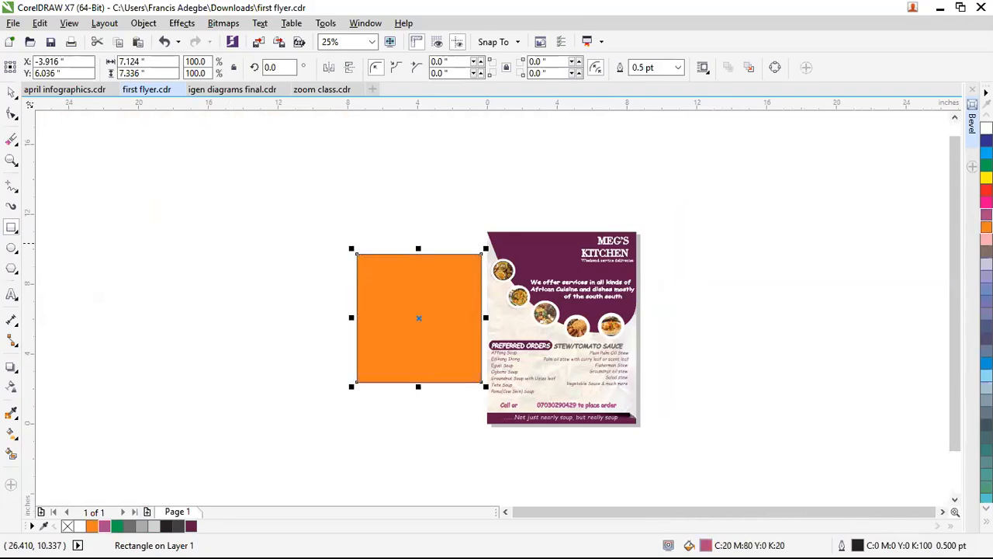
left_click_drag(426, 319, 307, 278)
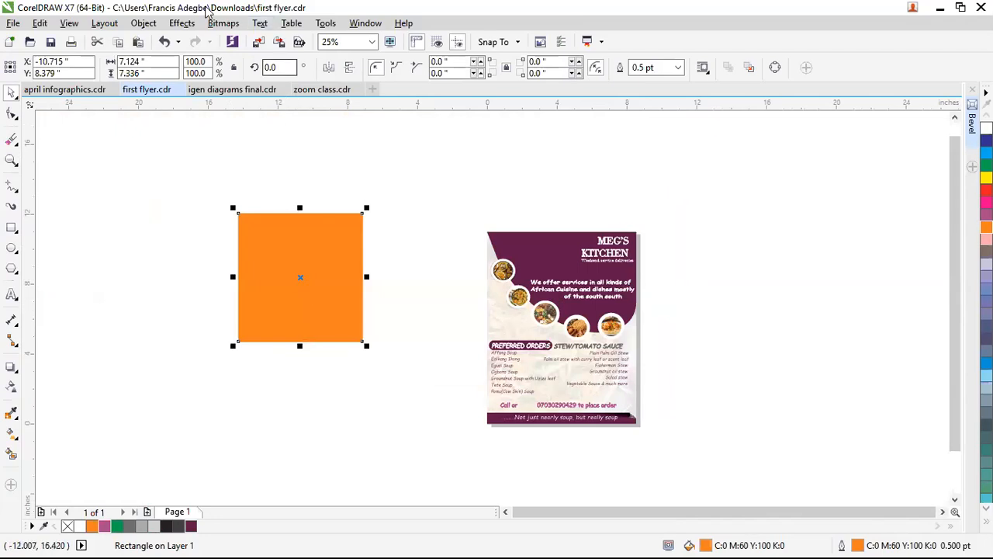
left_click(222, 23)
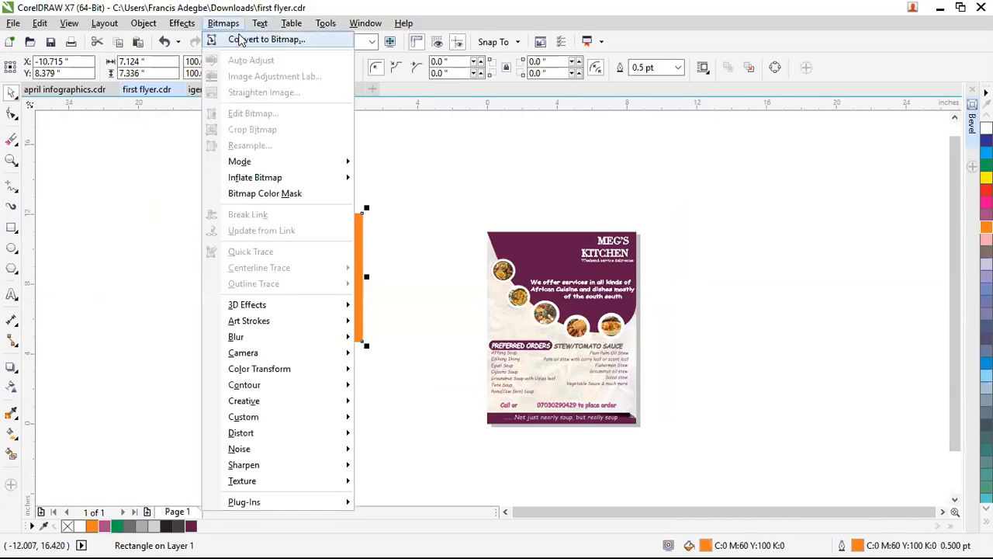
left_click(240, 39)
left_click(465, 347)
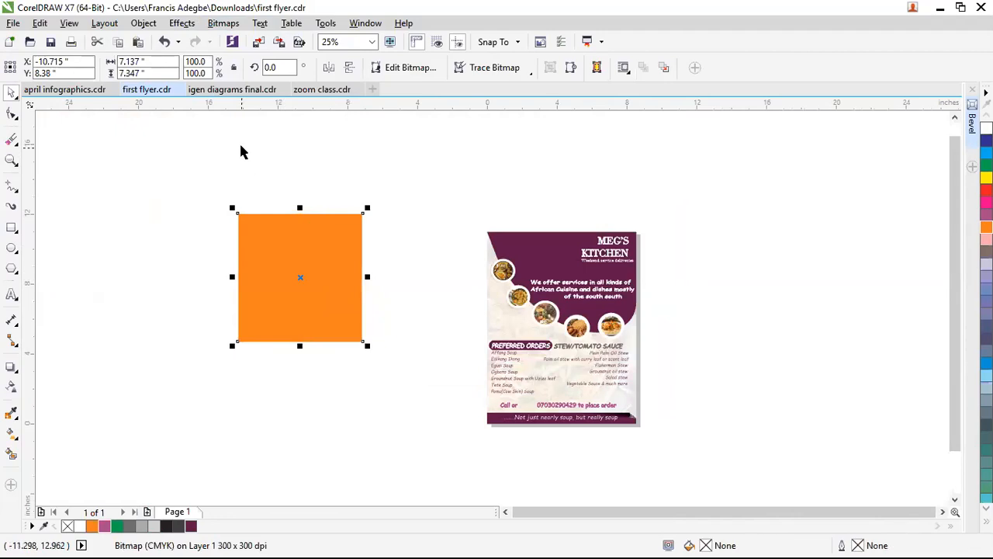
Step: Choose Bitmaps > 3D Effects > Page Curl for the orange bitmap
left_click(238, 28)
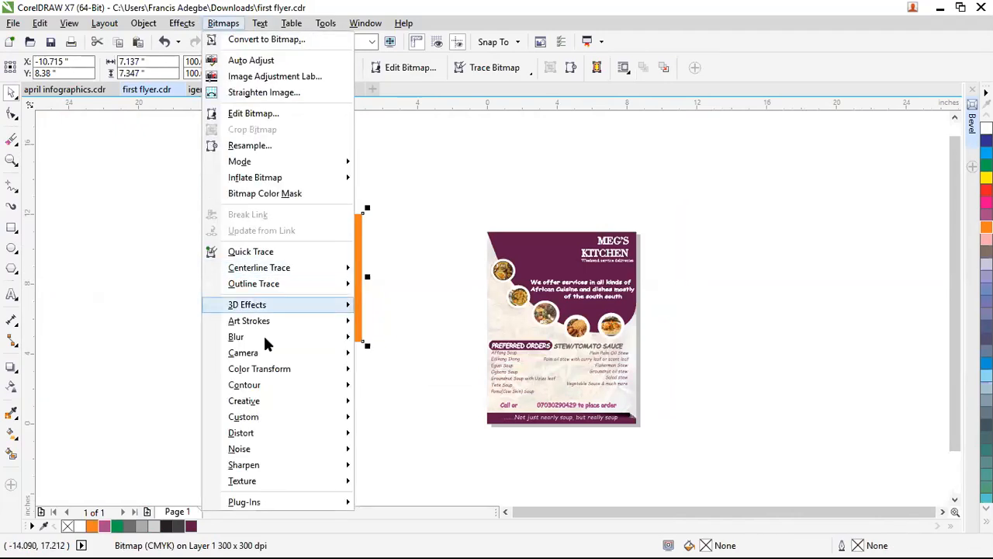
mouse_move(276, 405)
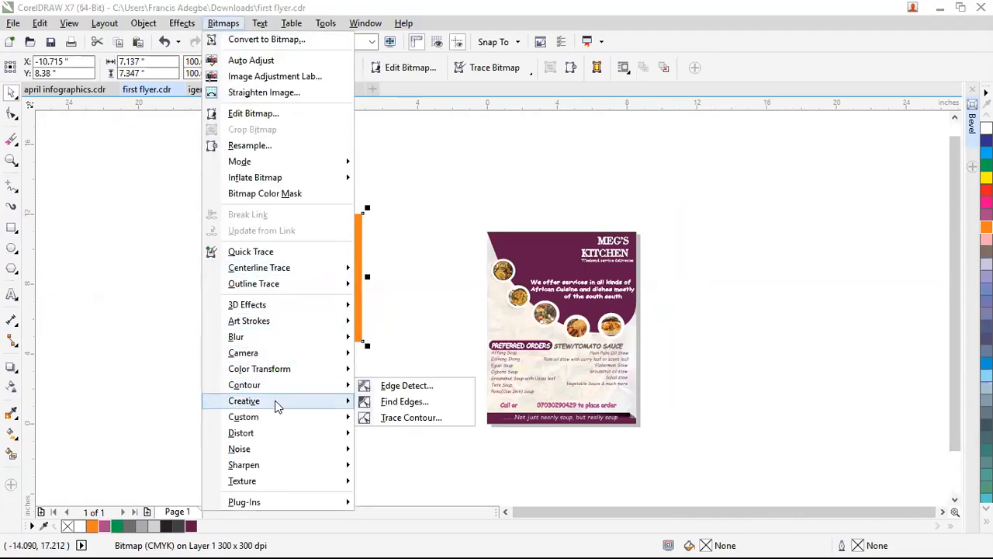
mouse_move(256, 310)
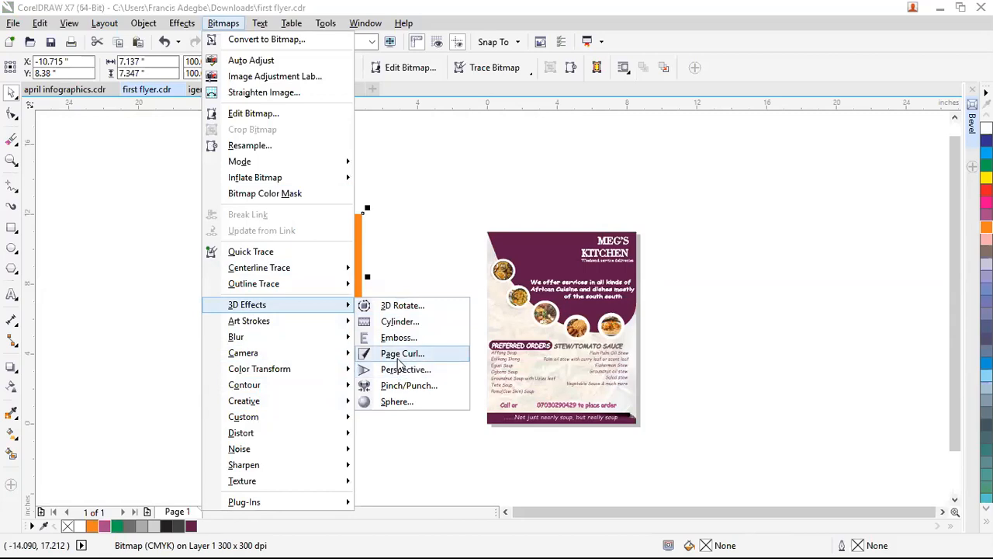
left_click(399, 358)
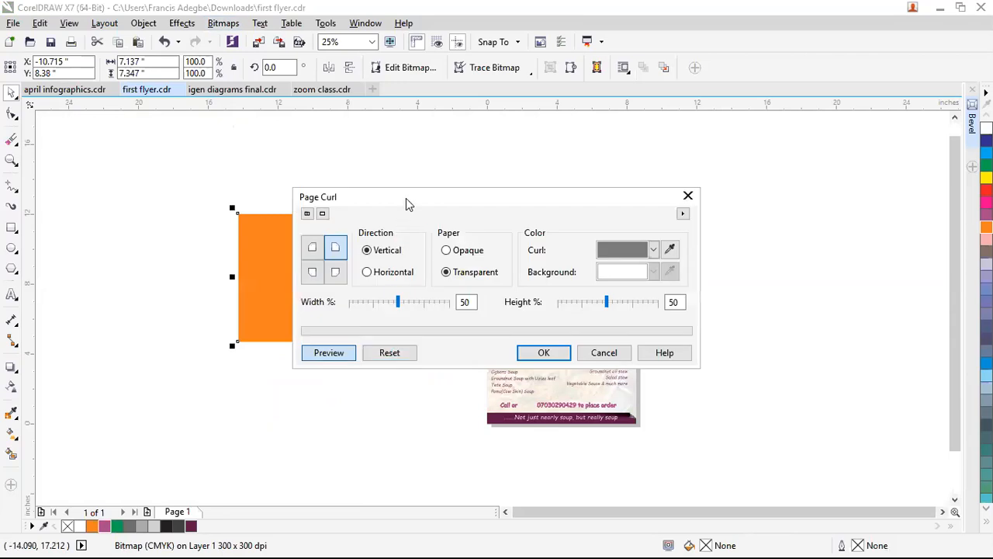
Step: Set the Page Curl to the bottom-right corner, Horizontal direction and Transparent paper
left_click_drag(450, 197, 628, 145)
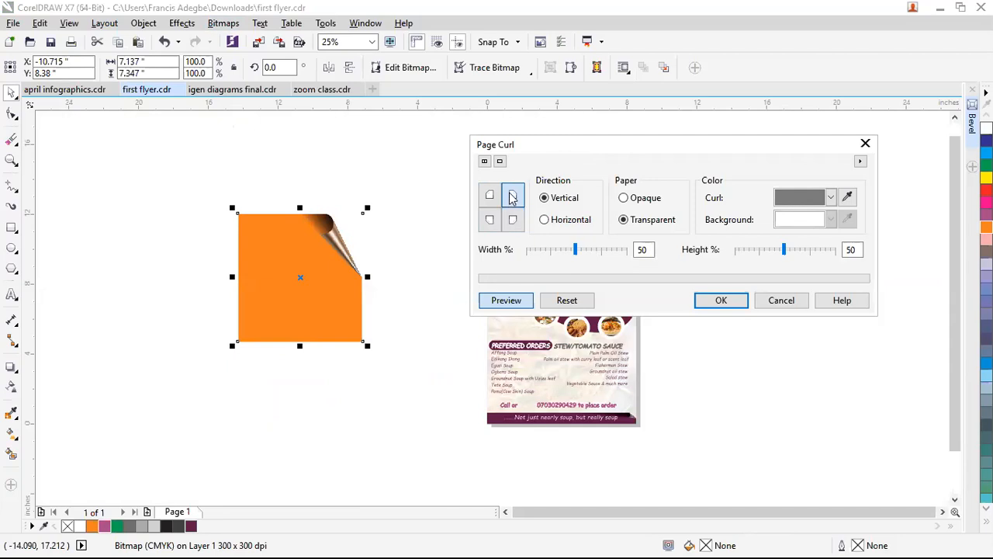
left_click(490, 196)
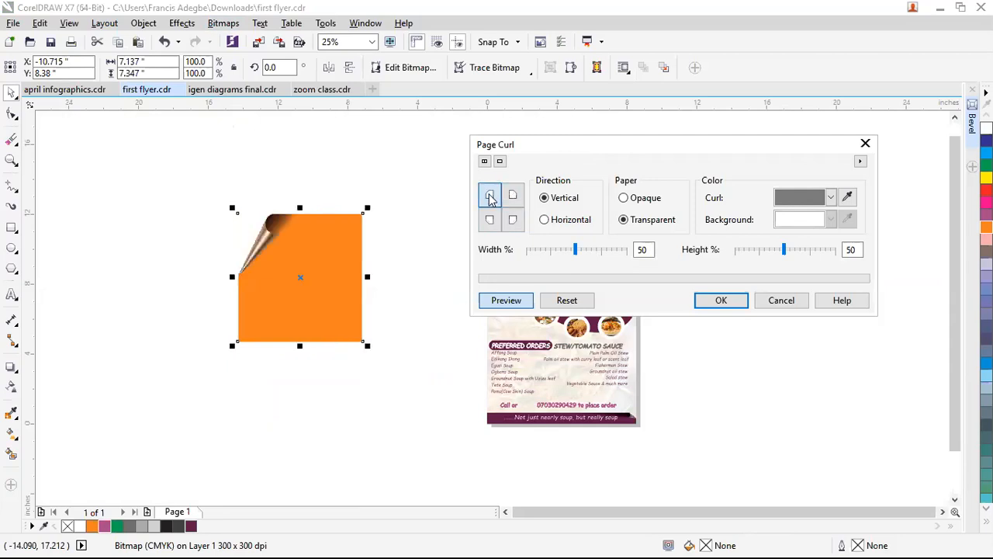
left_click(490, 220)
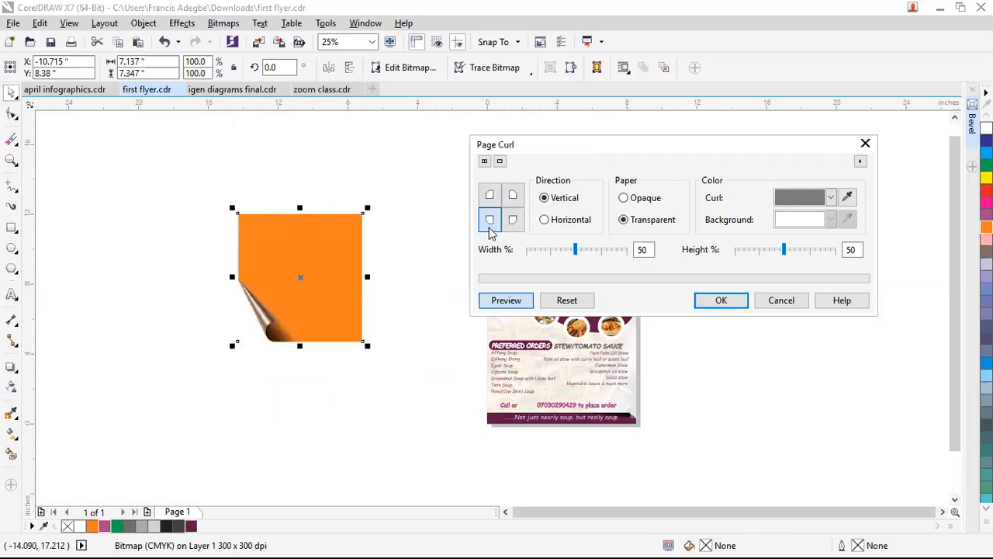
left_click(510, 225)
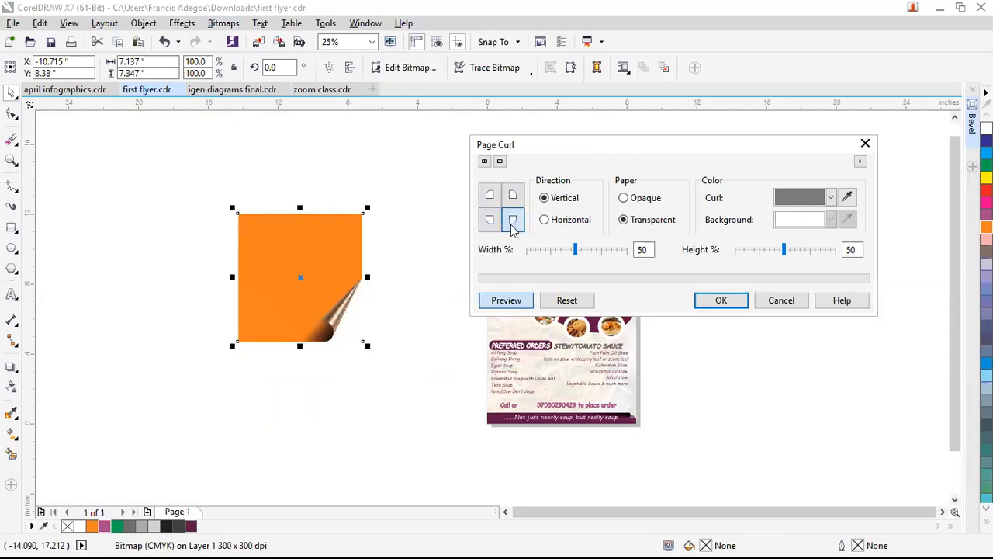
left_click(545, 221)
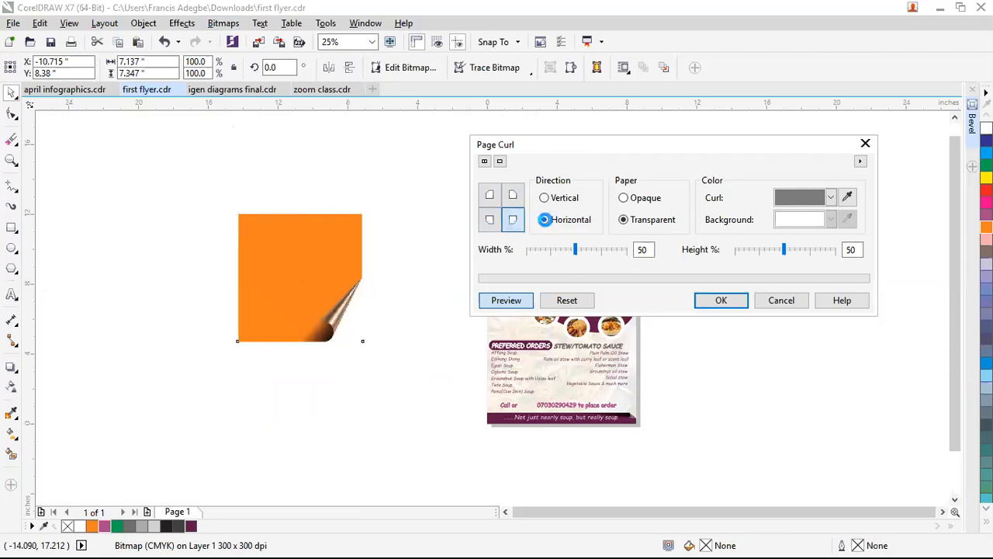
left_click(544, 199)
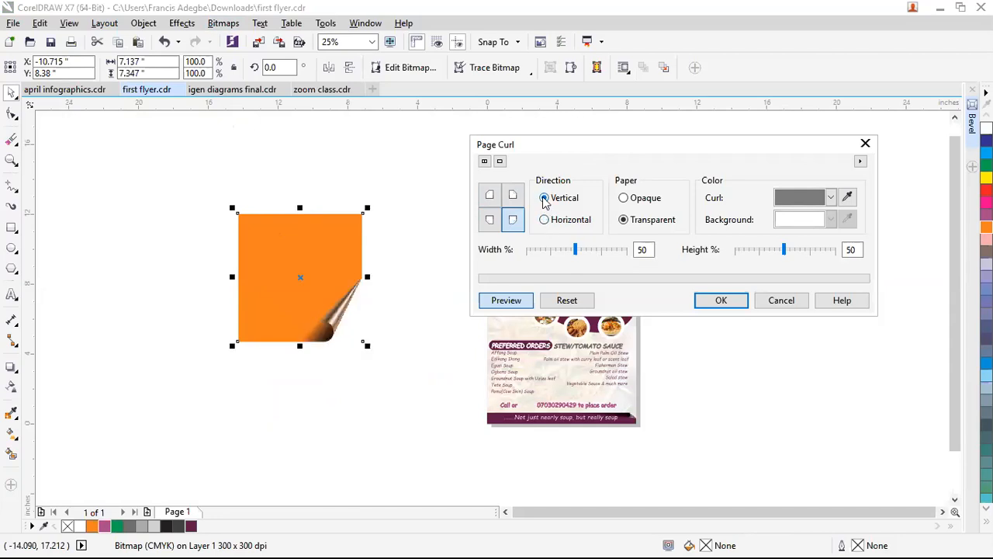
left_click(544, 221)
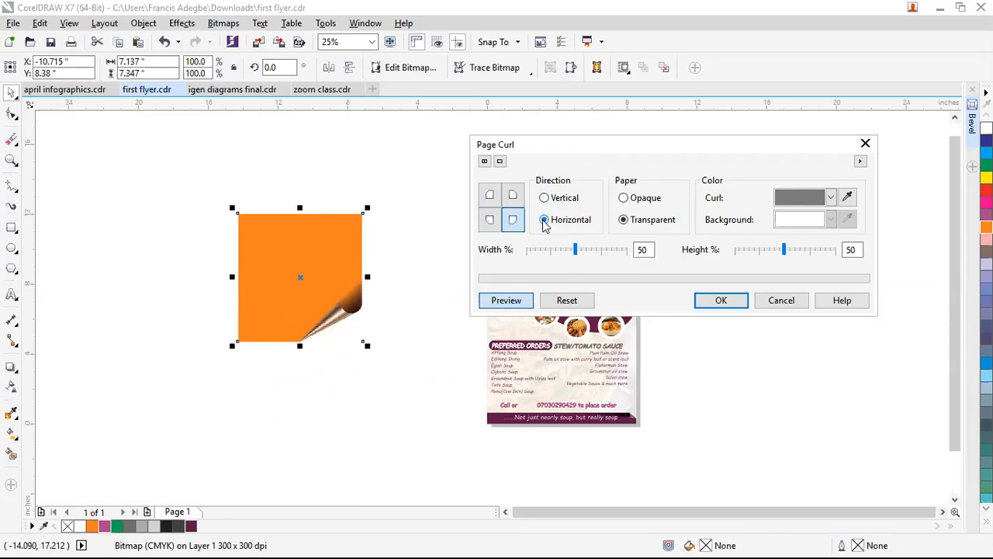
left_click(624, 198)
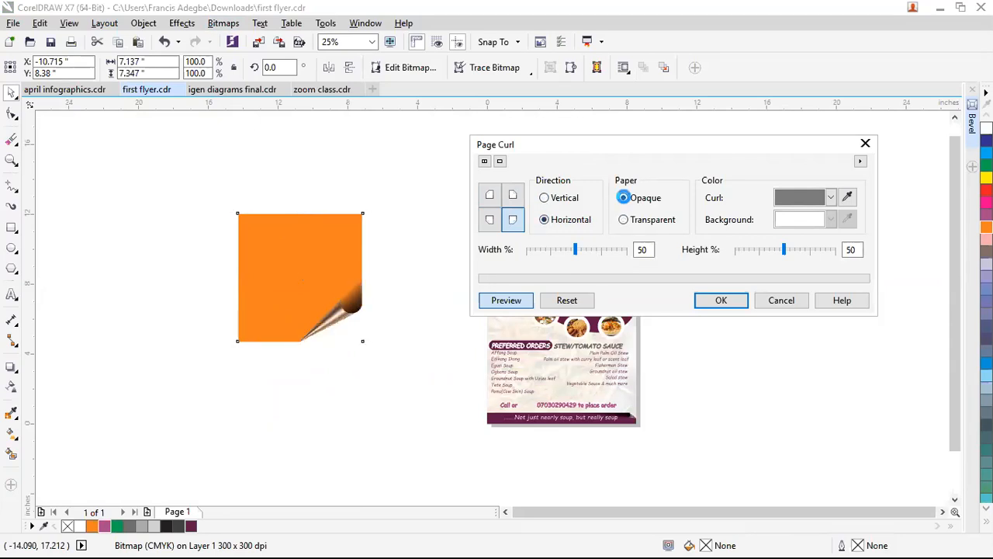
left_click(625, 221)
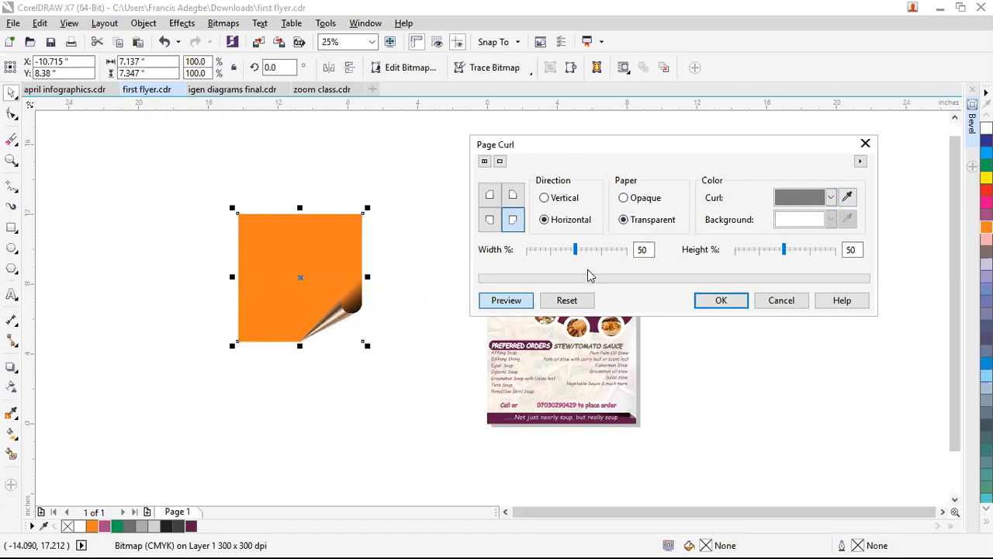
Step: Set curl width and height to 50% each, preview, and apply the Page Curl
left_click_drag(578, 250, 609, 250)
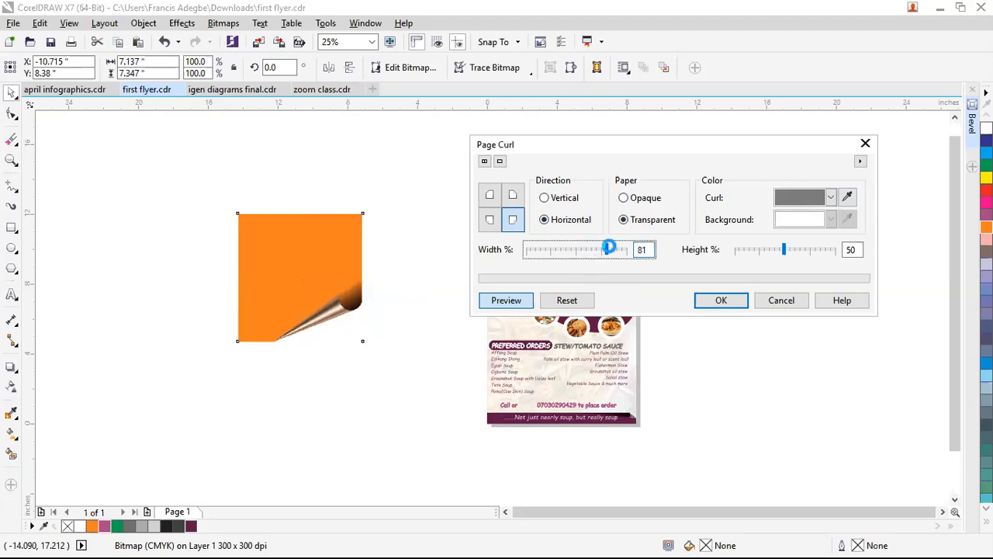
mouse_move(791, 250)
left_mouse_down()
mouse_move(812, 256)
mouse_move(785, 249)
left_mouse_up()
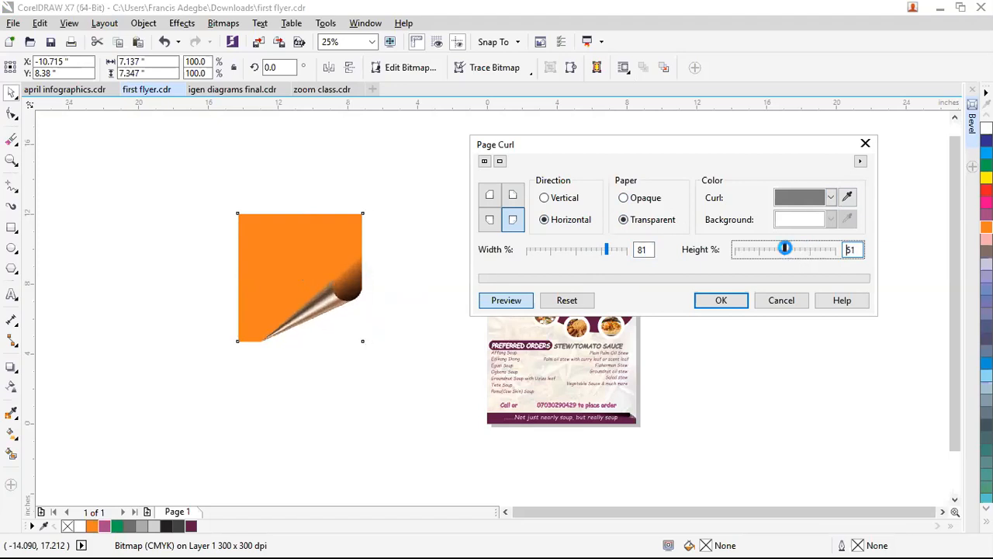
double_click(849, 249)
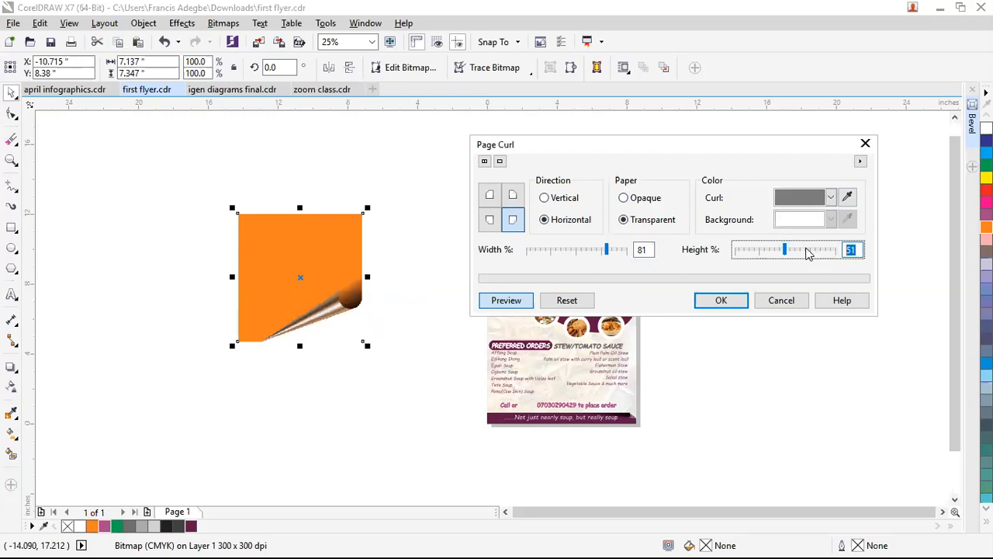
type("50")
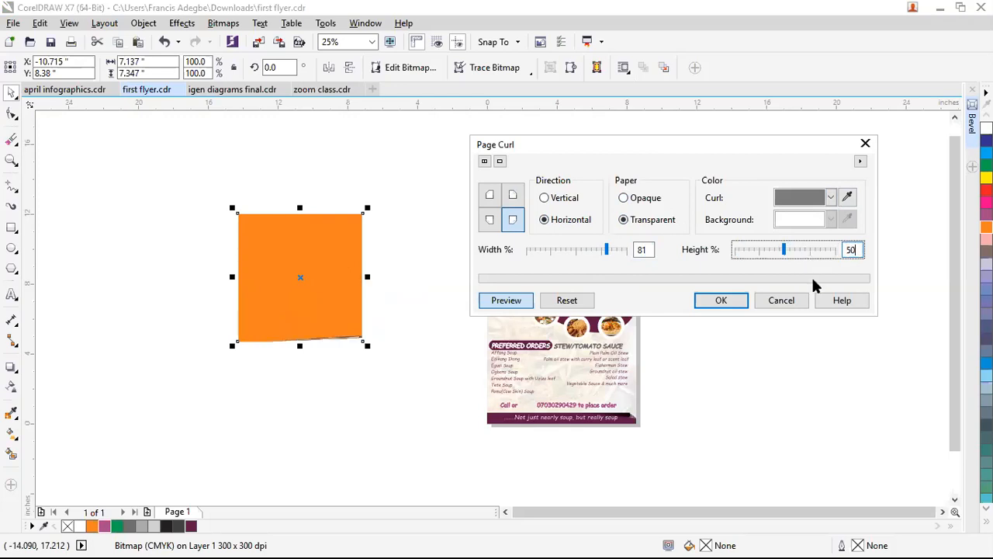
double_click(642, 249)
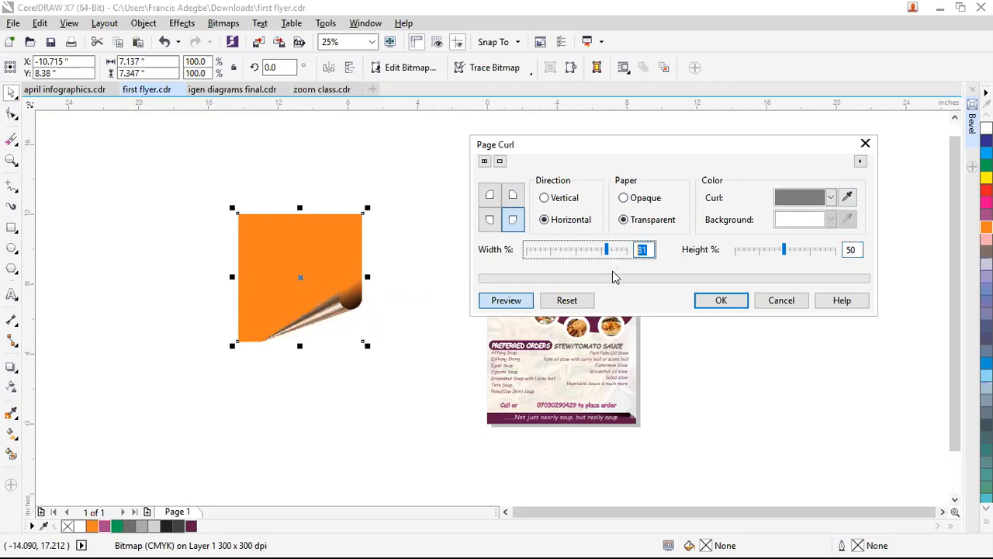
type("50")
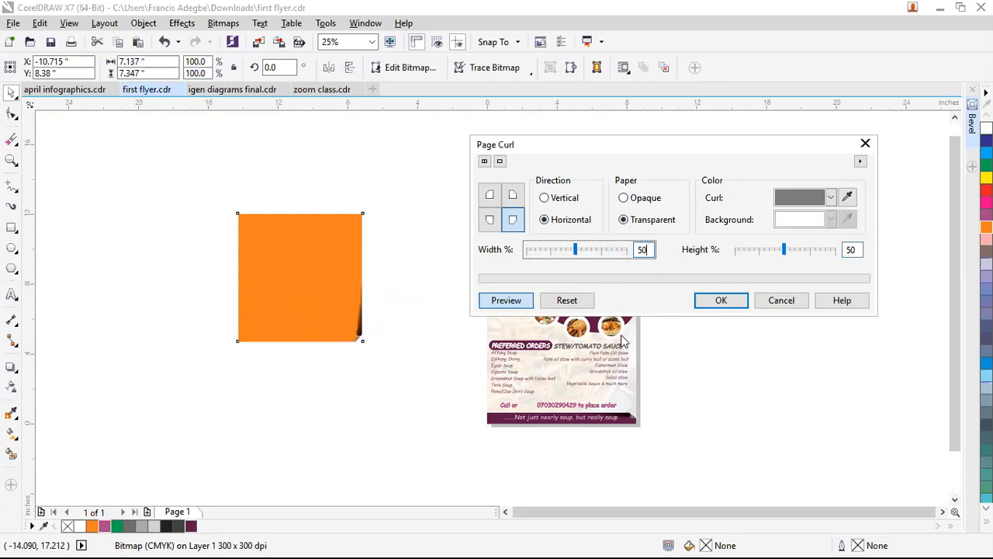
left_click(507, 302)
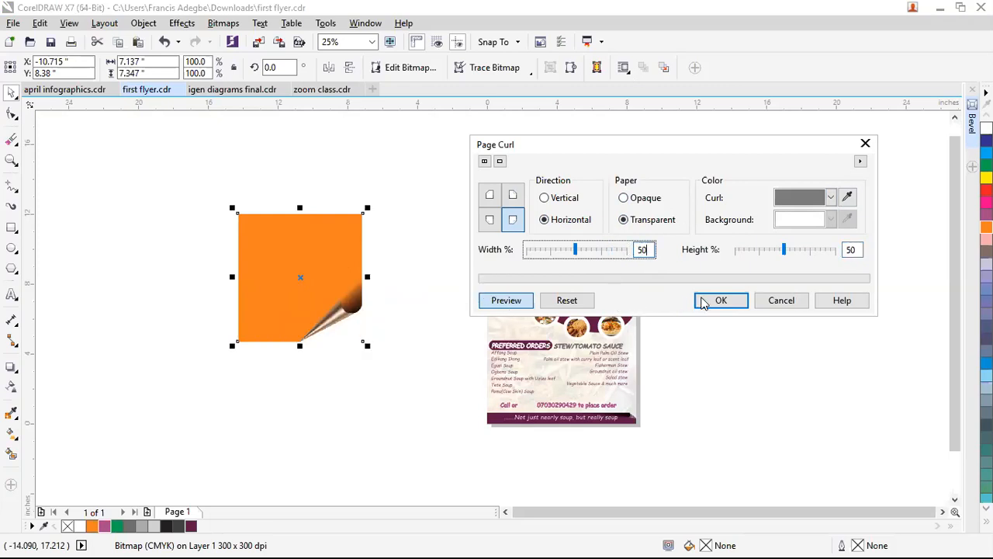
key("Return")
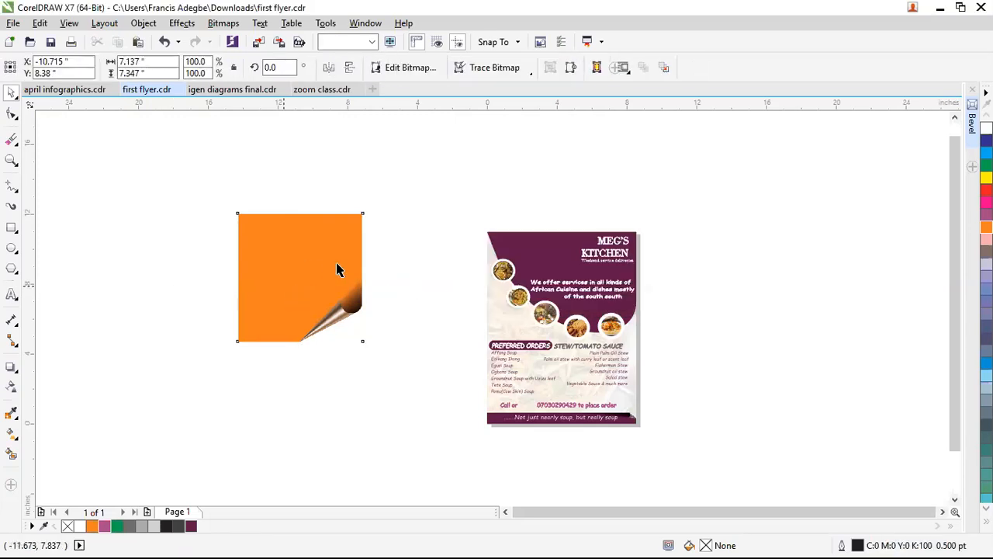
Step: Drag the curled orange square over the top half of the Meg's Kitchen flyer and inspect it
left_click(304, 183)
left_click_drag(516, 271, 599, 273)
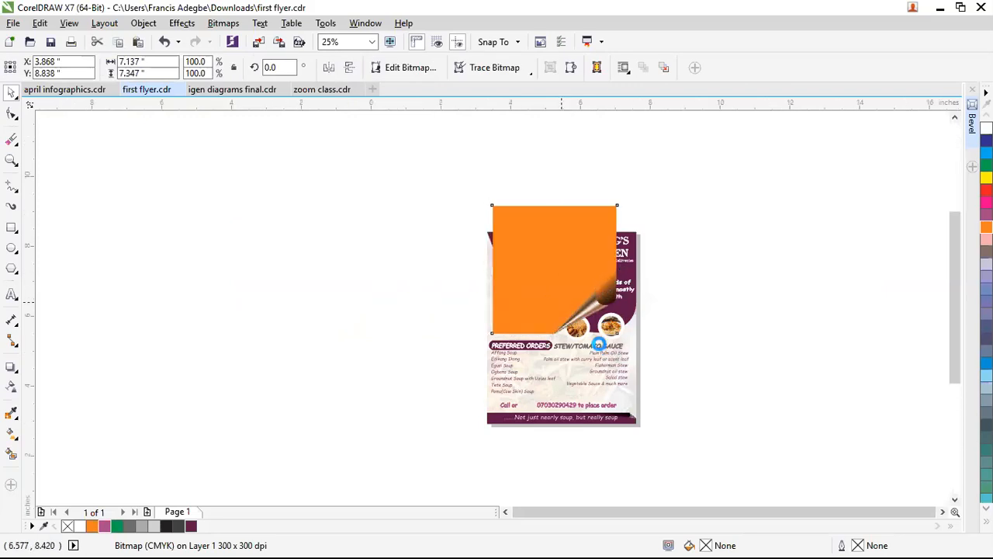
scroll(602, 324, "up", 2)
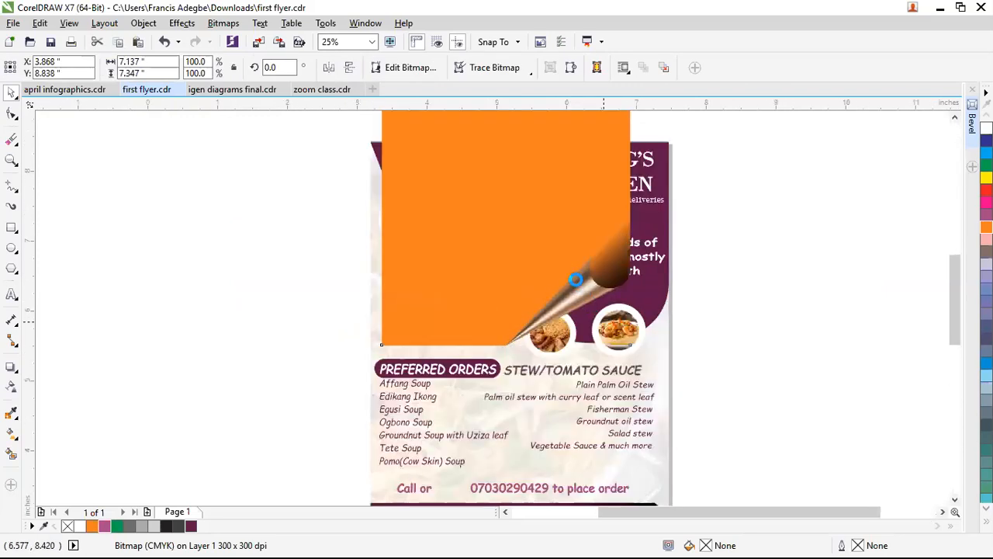
scroll(574, 277, "up", 2)
scroll(570, 277, "down", 2)
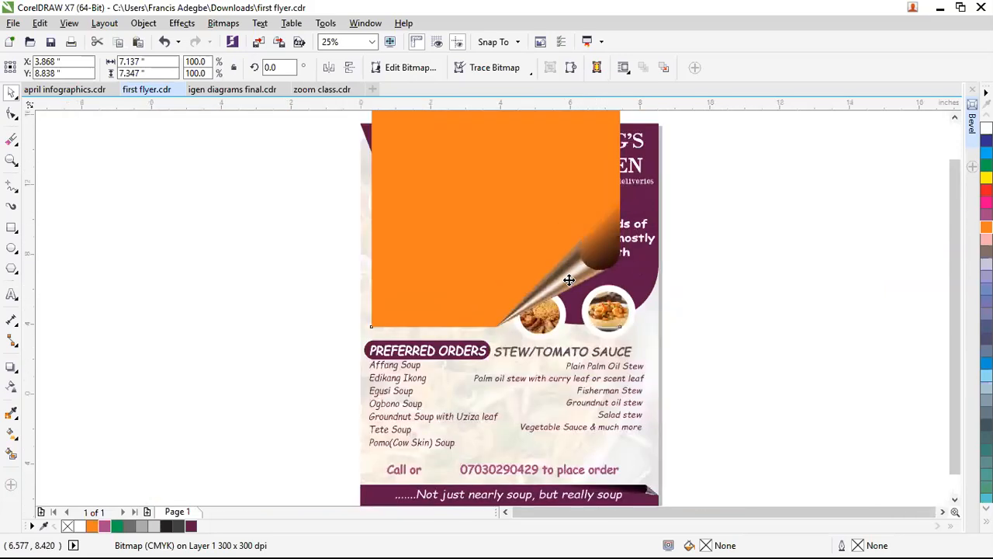
scroll(562, 275, "down", 2)
Step: Delete the curled orange square from the flyer
key("F6")
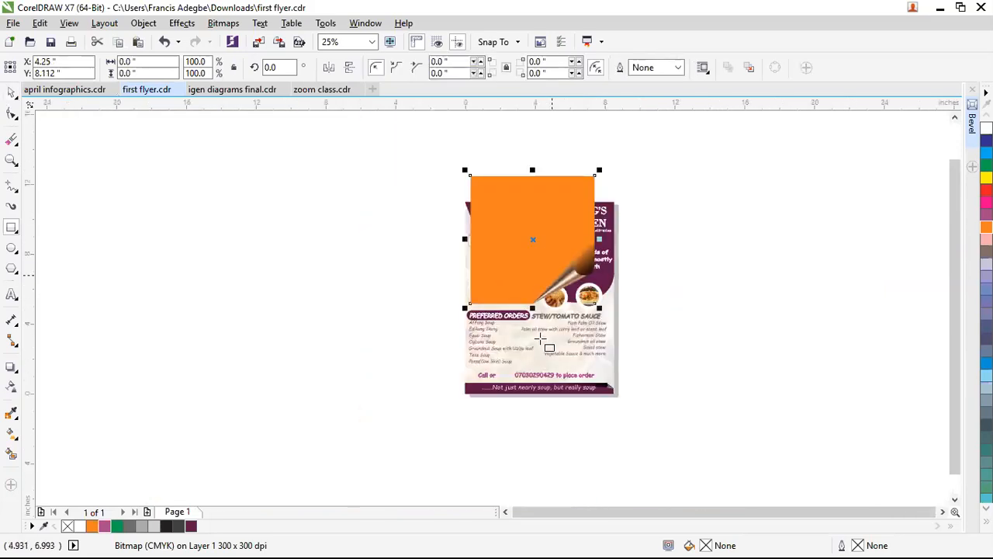
key("space")
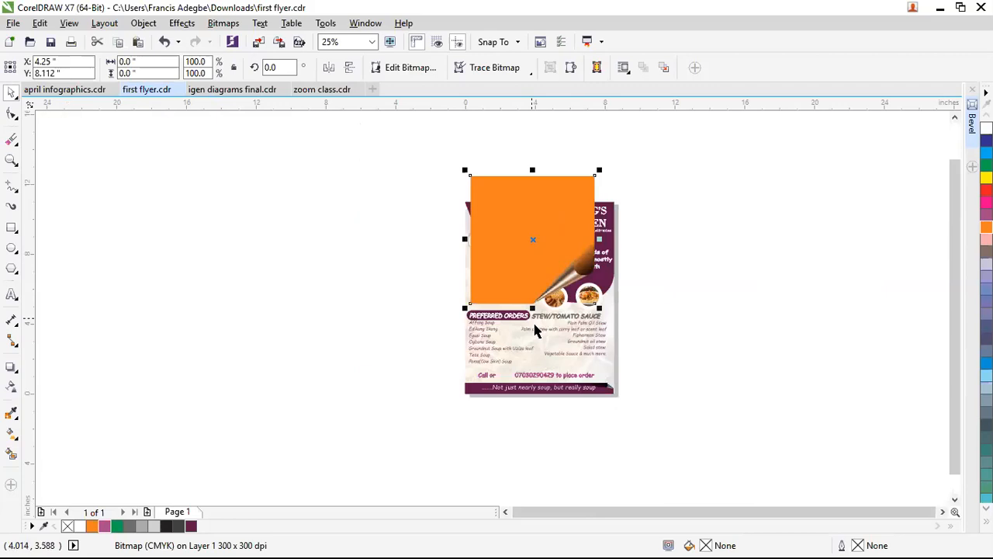
key("Delete")
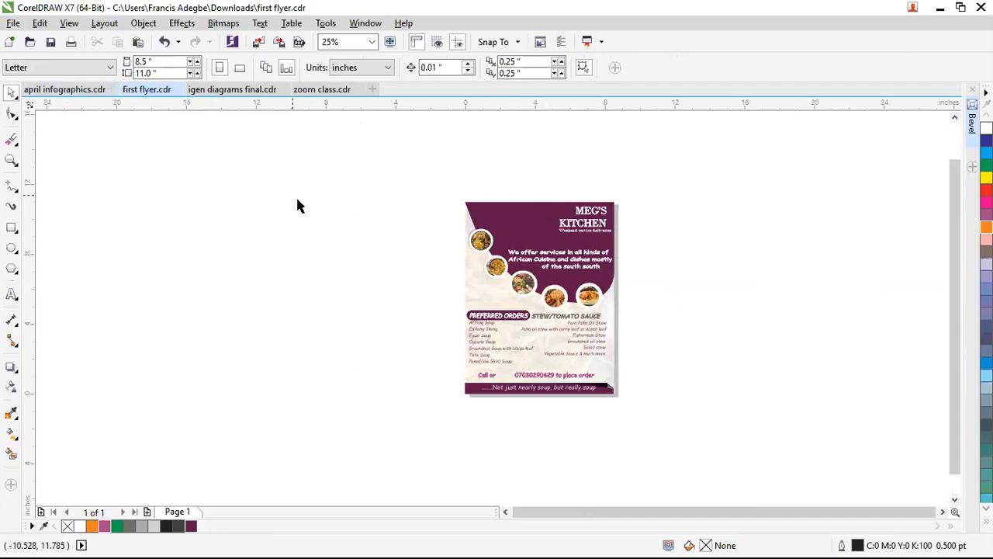
Step: Open april infographics.cdr, zoom into the page 2 book cover, and preview it full screen with F9
left_click(68, 90)
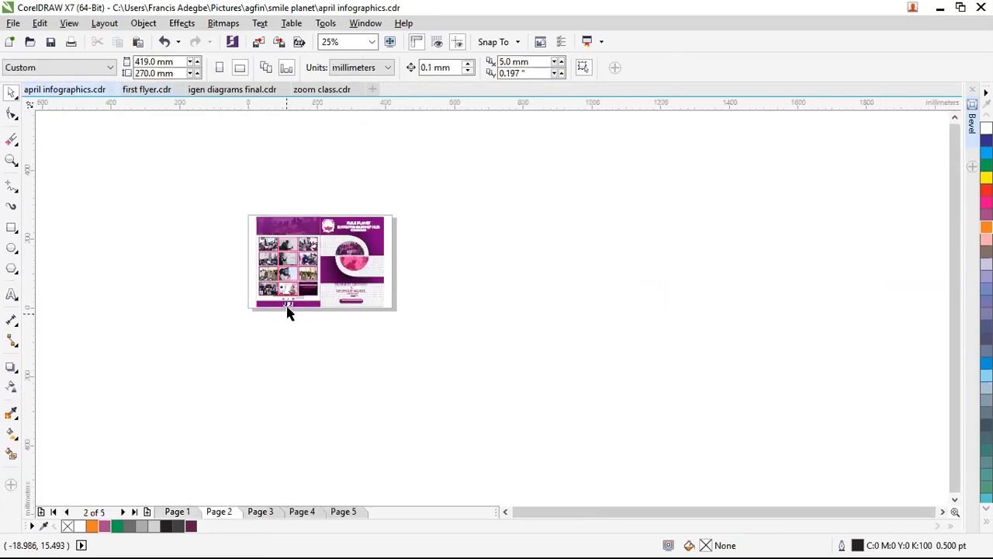
key("z")
left_click_drag(244, 207, 395, 318)
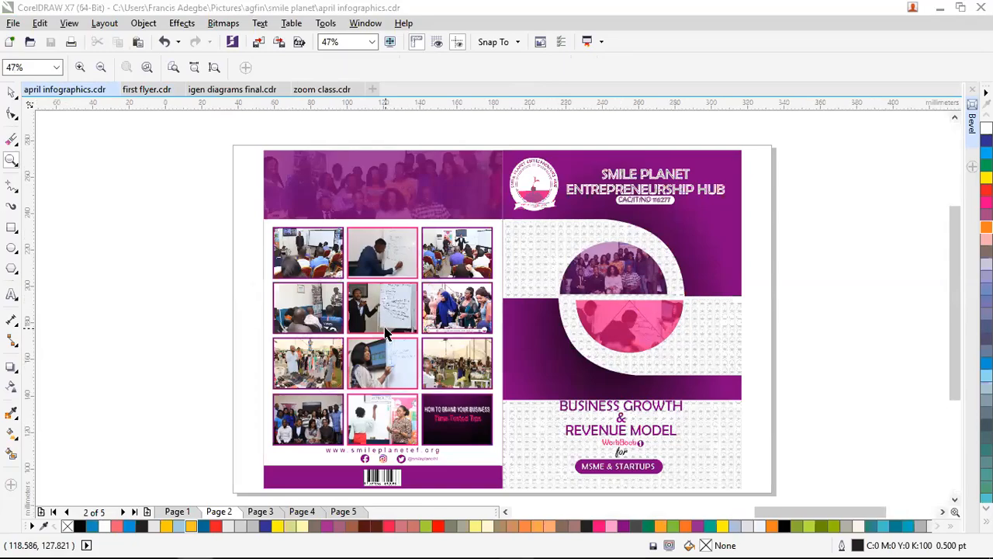
key("F9")
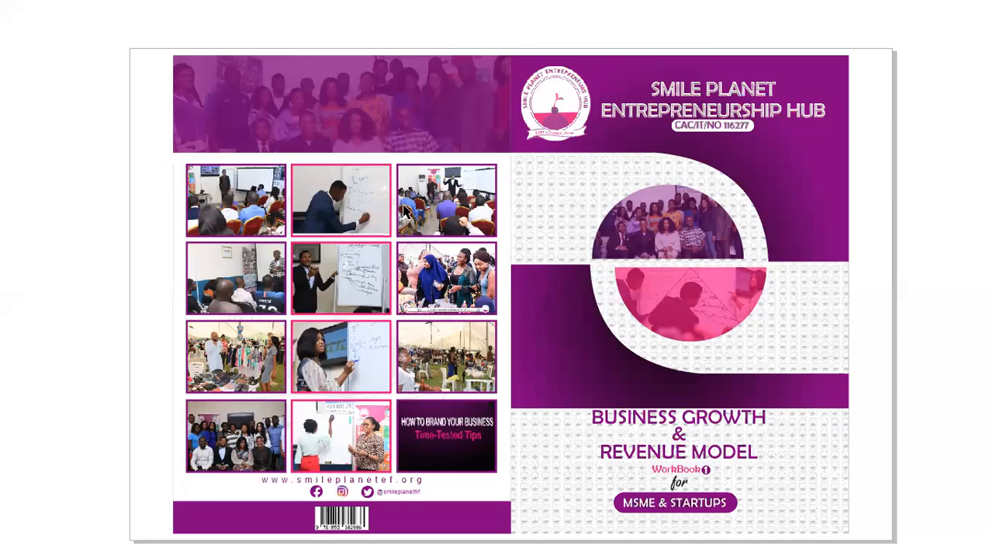
left_click(323, 221)
Step: Zoom out to 25% to see the whole cover spread on page 2
scroll(353, 268, "down", 2)
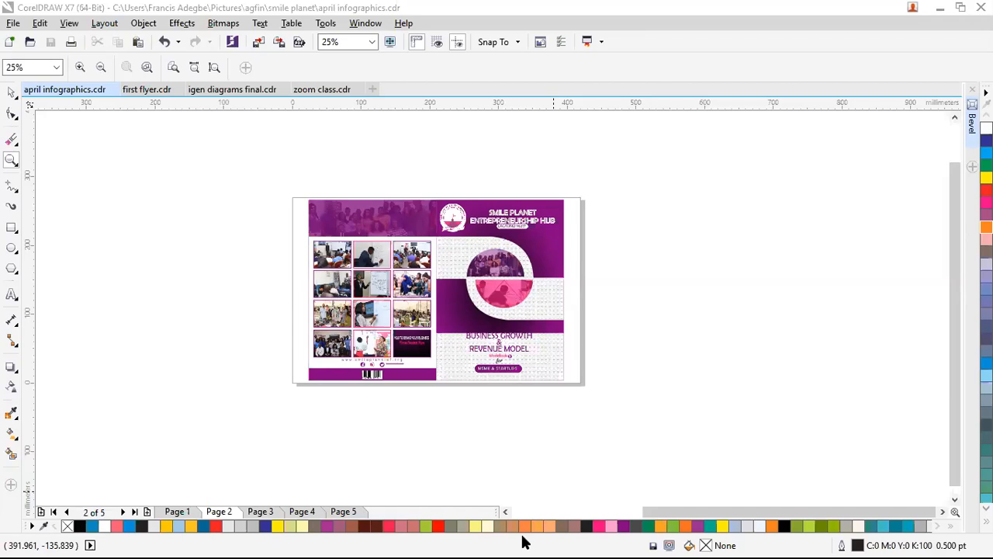
Step: Leave CorelDRAW to view the wkbkdesign.jpg 3D book cover mockup in Chrome, then go on to wb2.jpg
key("alt+Tab")
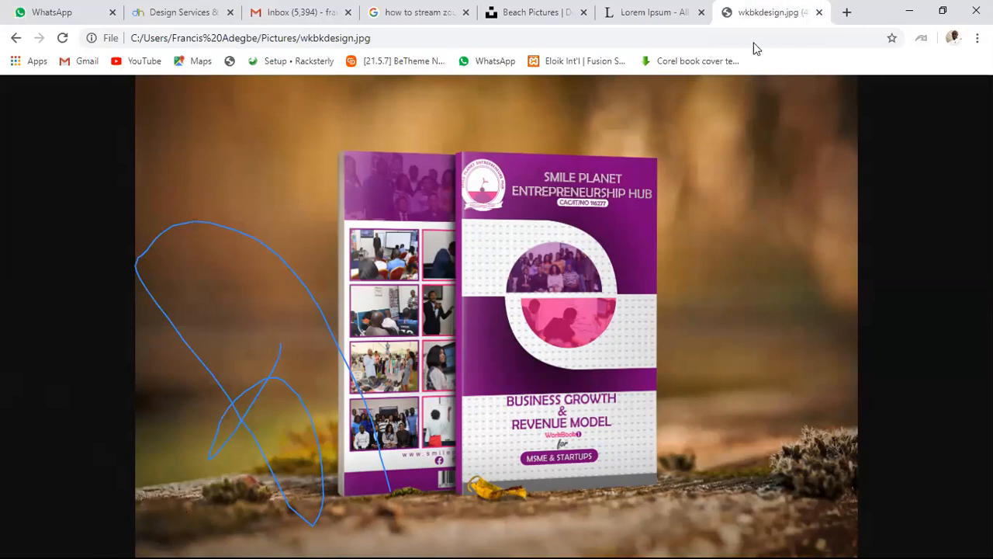
key("alt+Left")
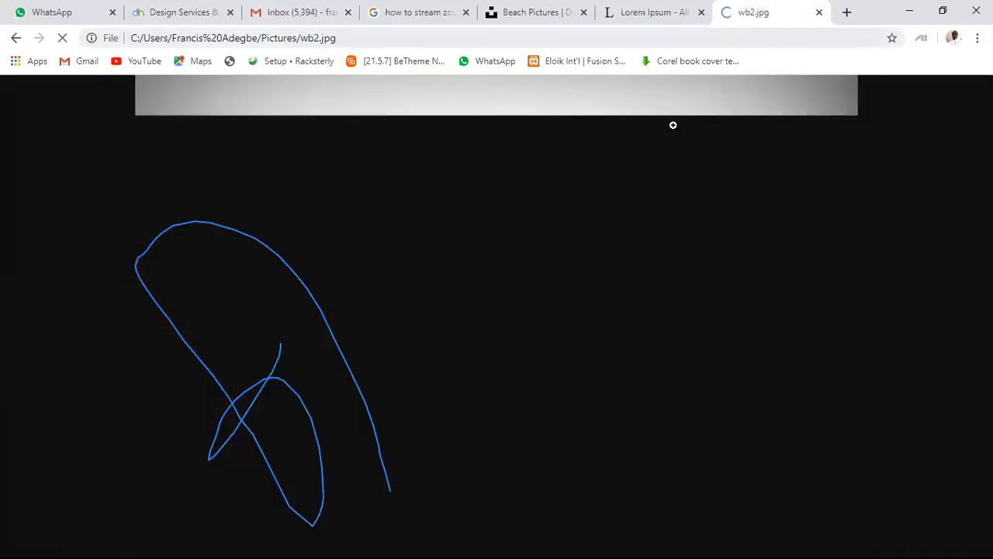